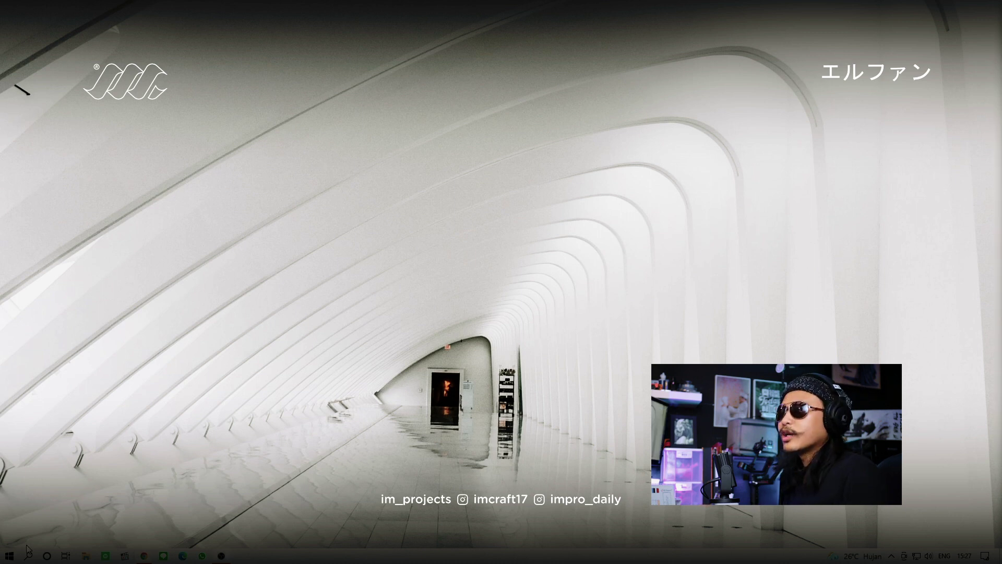
Launch Adobe Audition 2020 from the installed programs
click(8, 556)
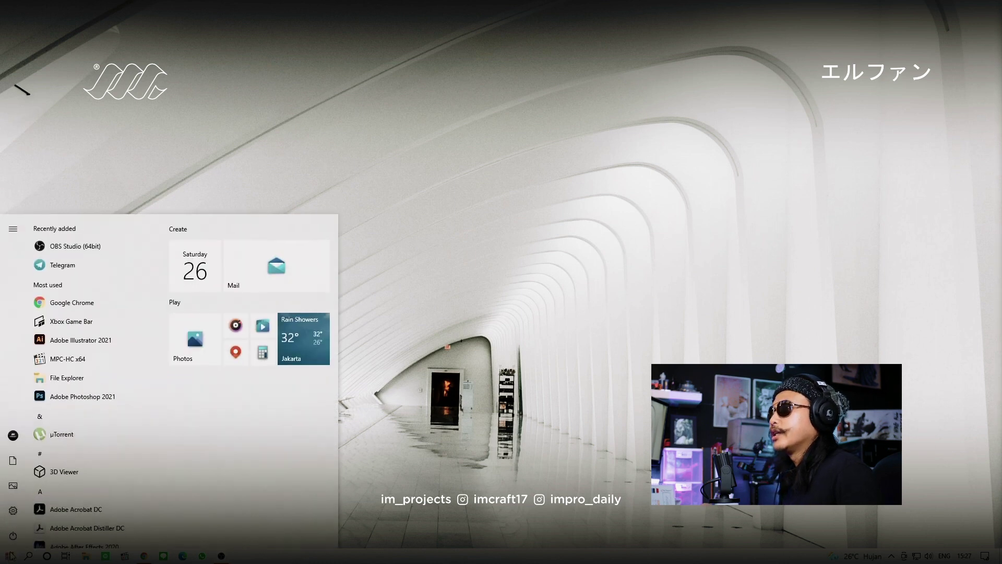
scroll(92, 453, down, 3)
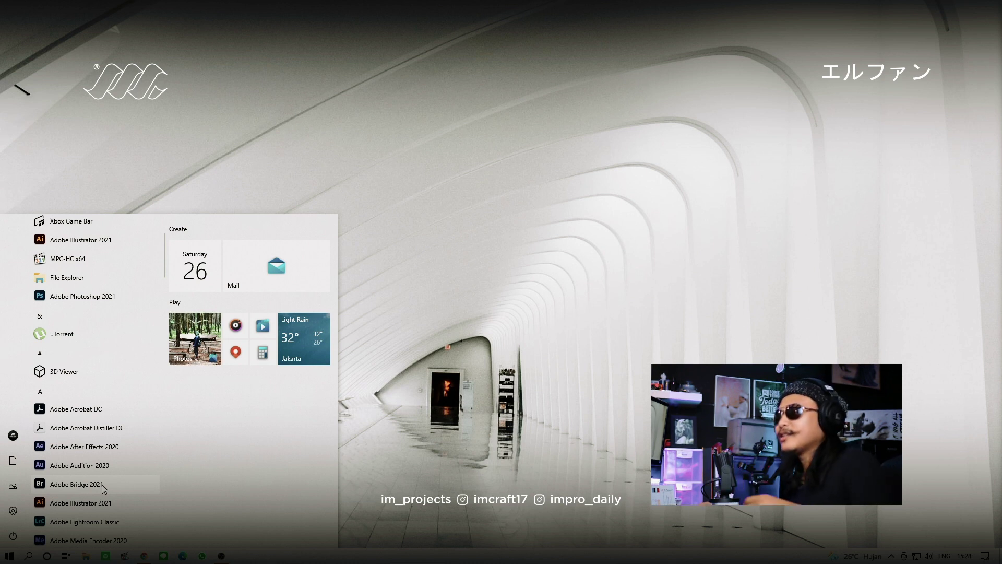
scroll(98, 469, down, 3)
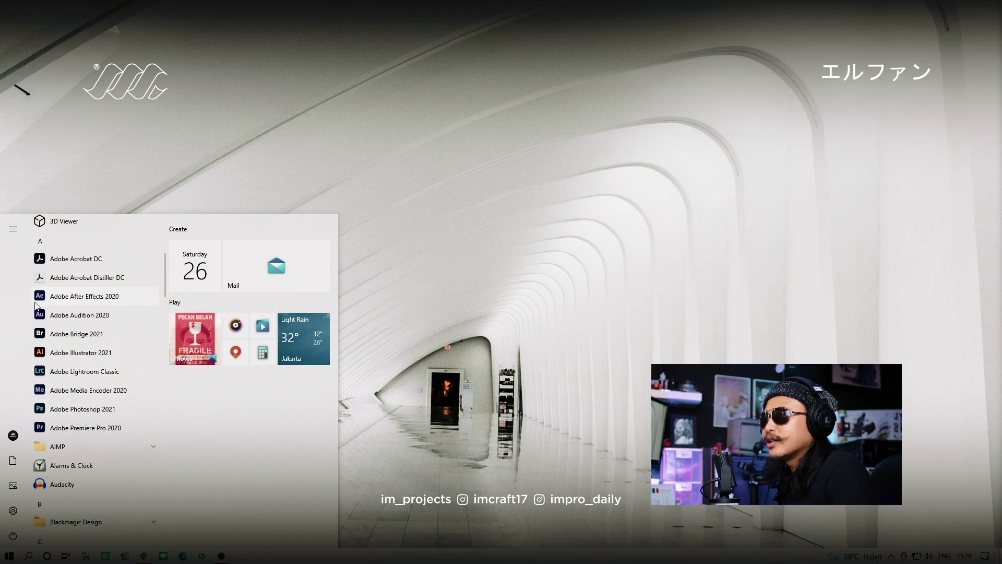
click(46, 315)
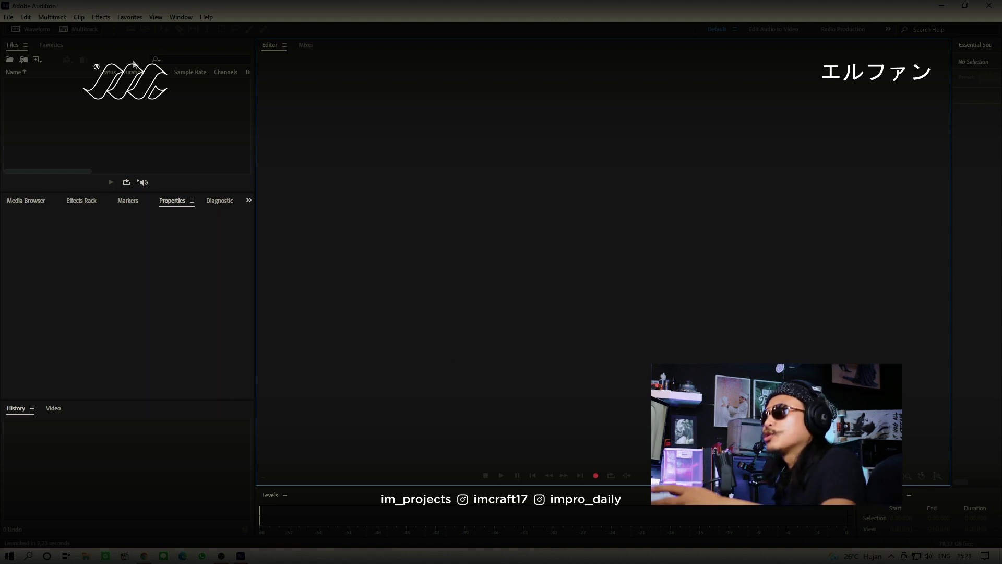
Create a new multitrack session named "tutorial Audition untuk teman-teman 1", keeping the other session settings
click(84, 30)
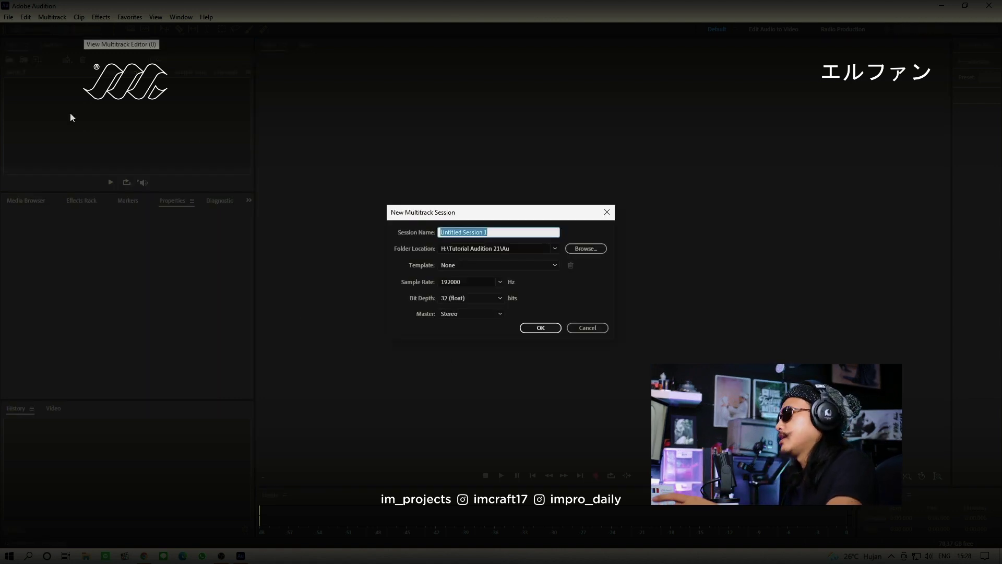
click(514, 233)
drag(515, 232, 395, 234)
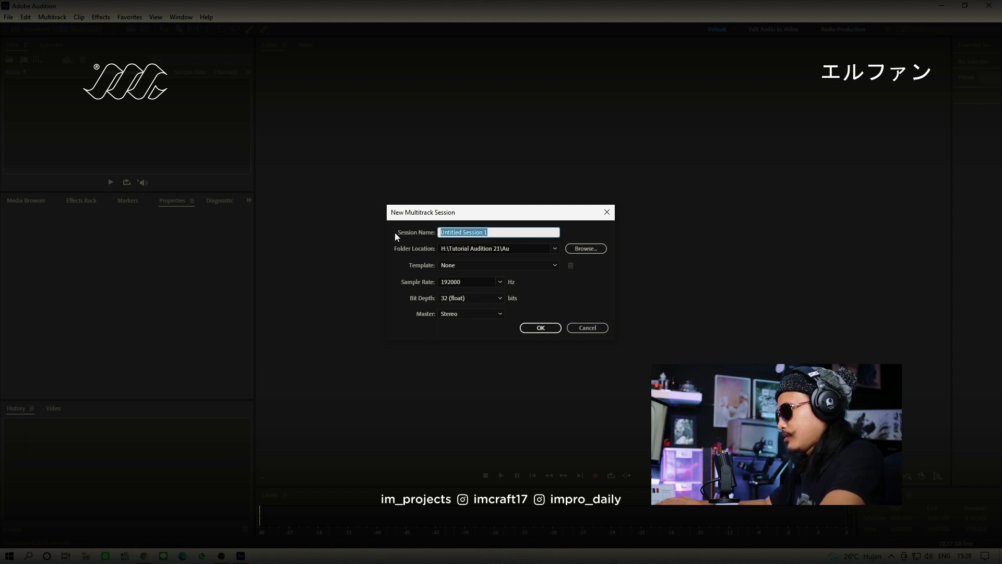
text(tut)
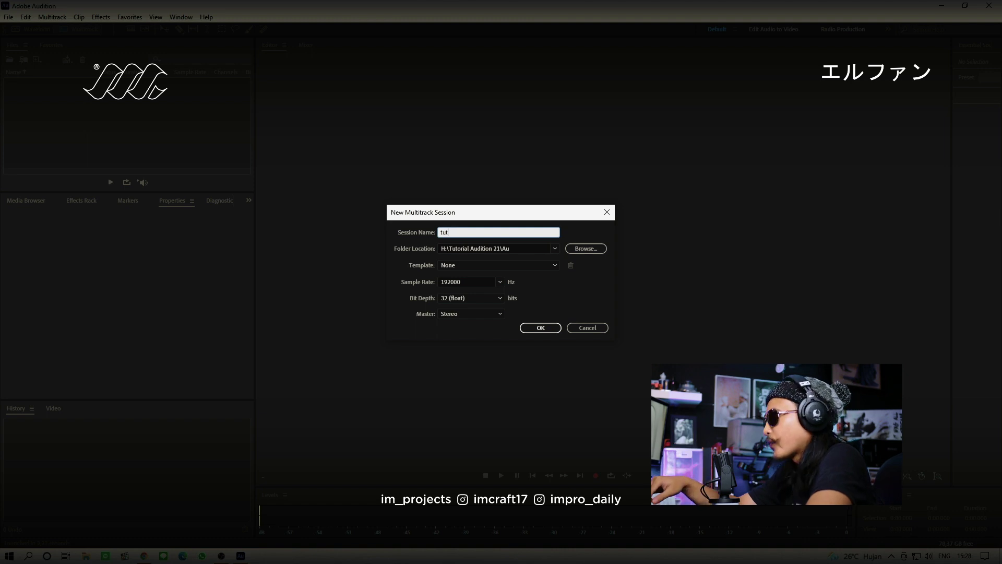
text(or)
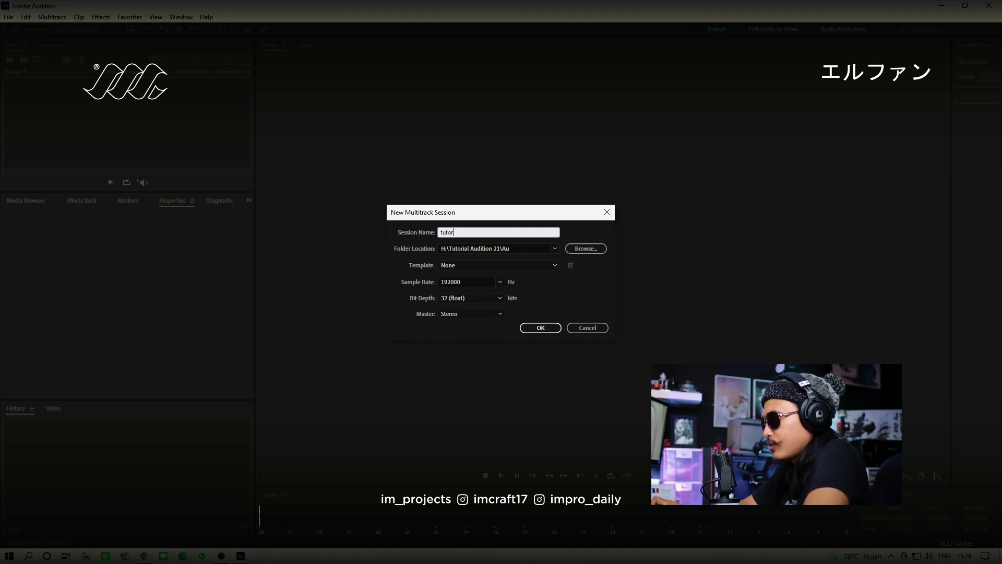
text(ial)
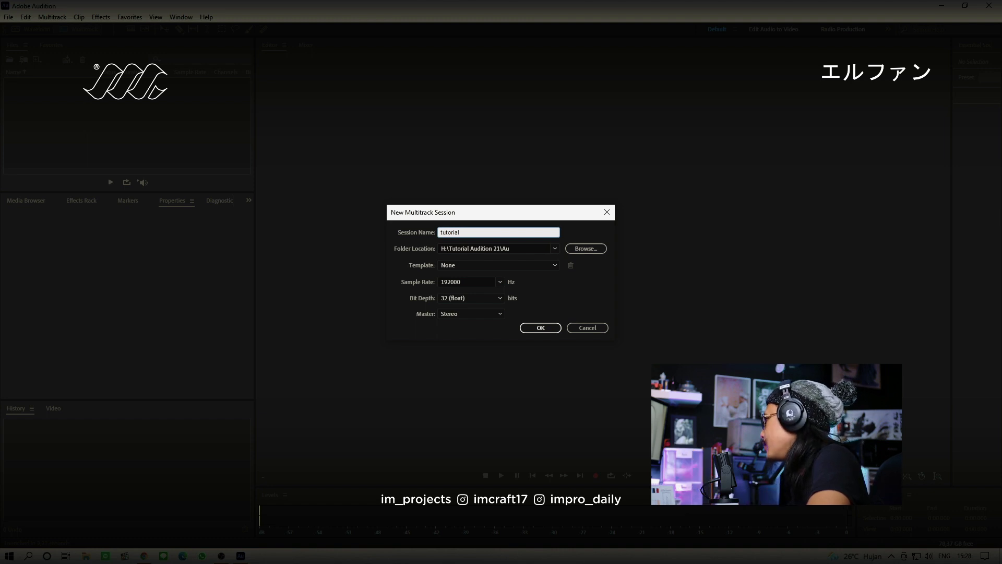
key(Return)
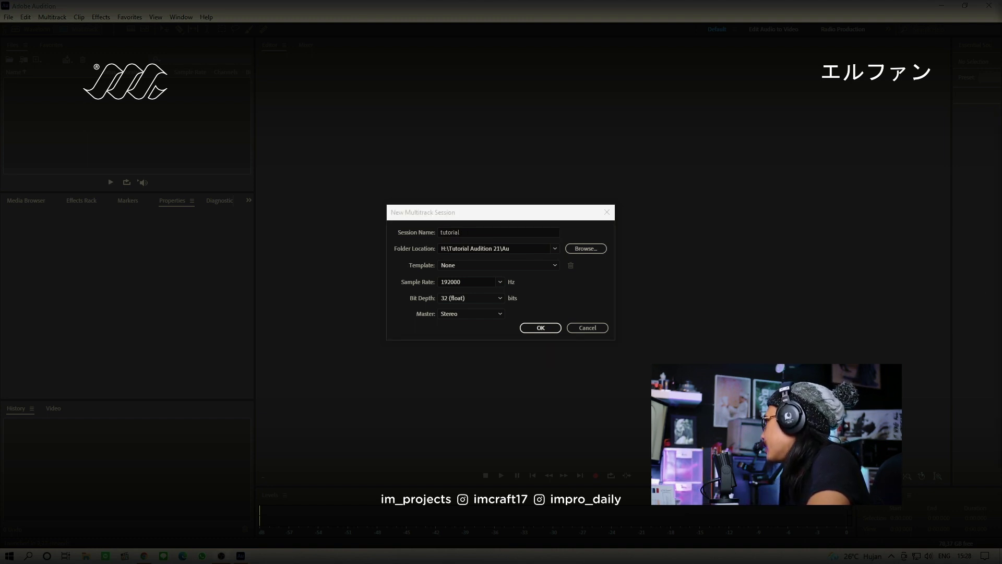
click(459, 232)
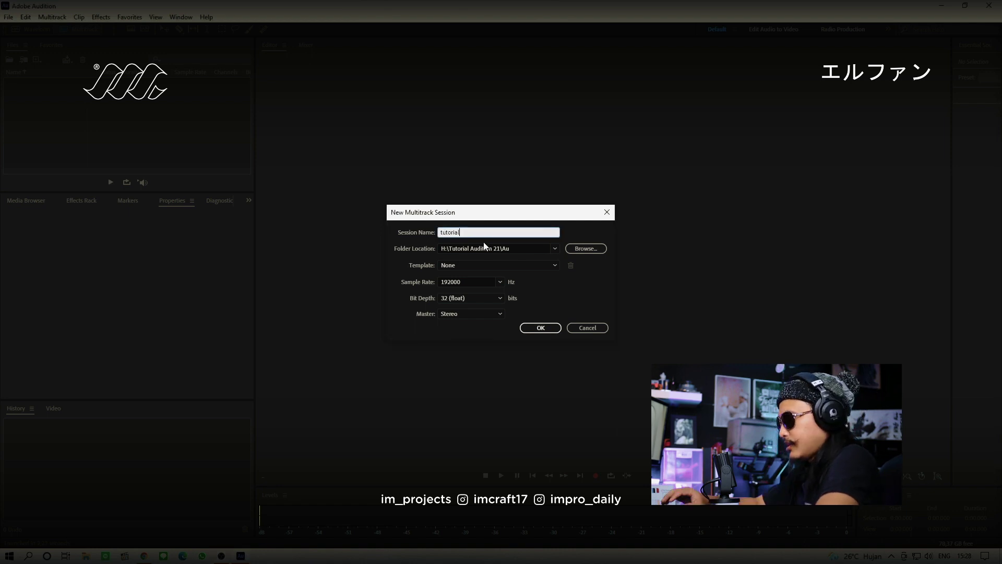
text(Audi)
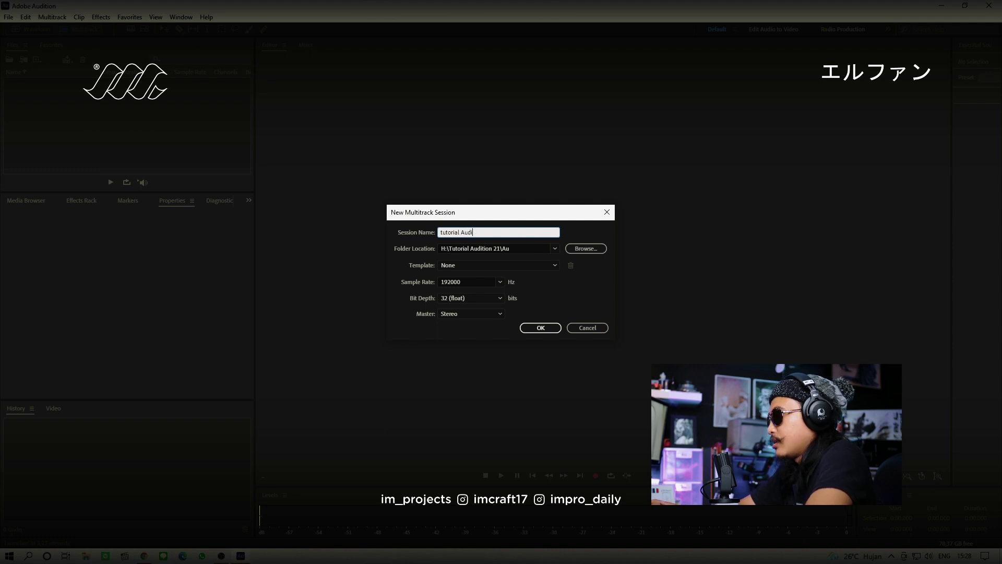
text(tien)
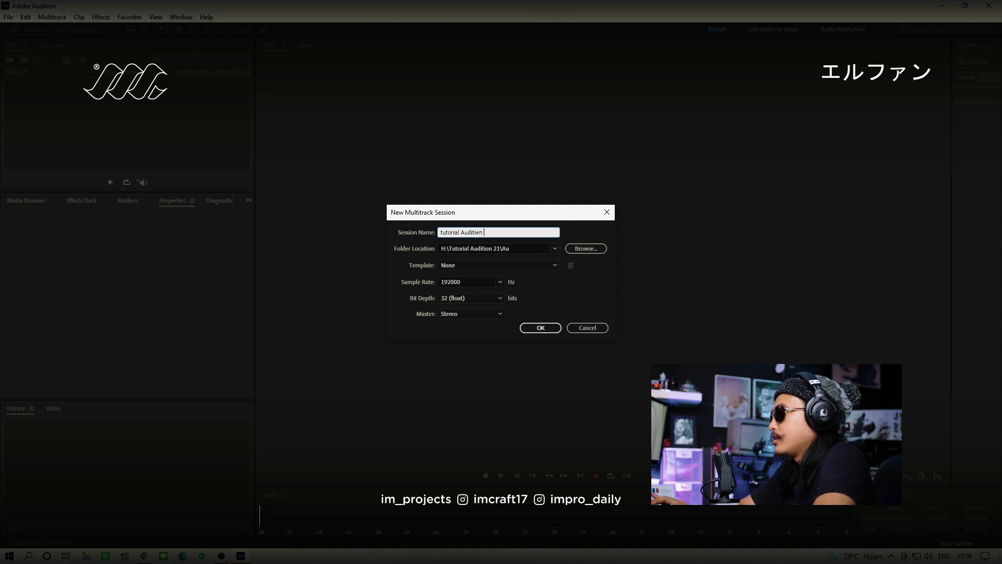
key(BackSpace)
key(BackSpace)
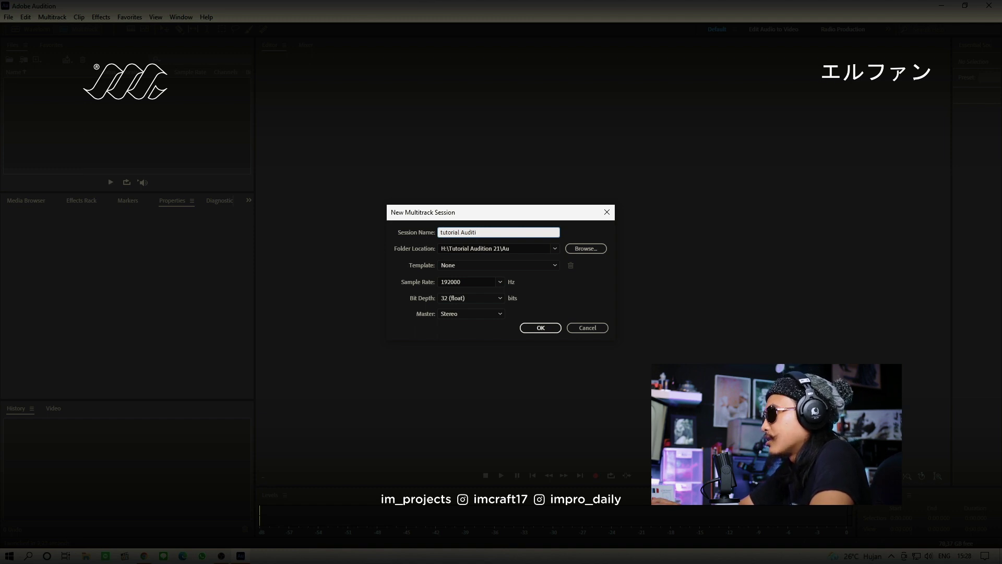
text(on untuk teman)
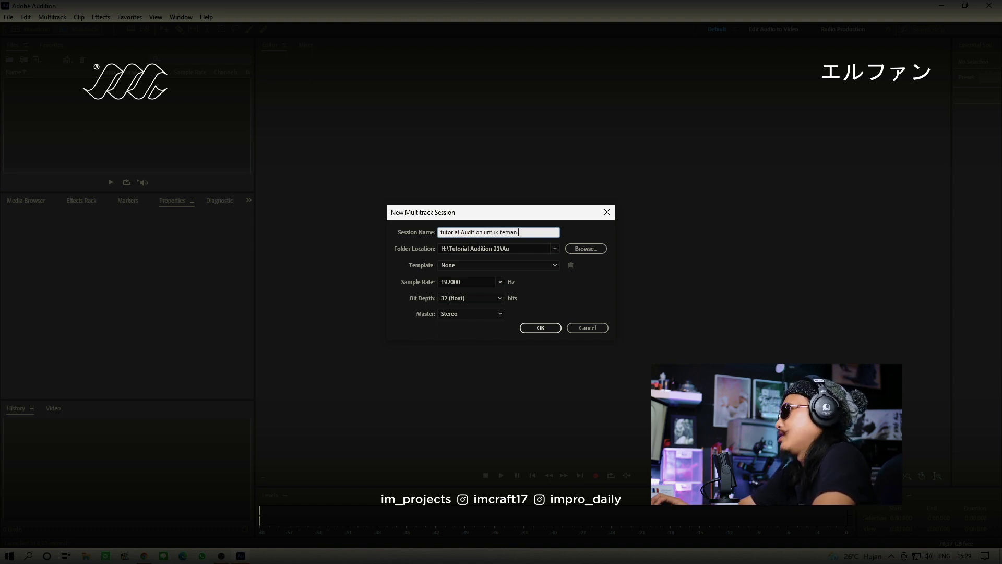
text(-teman)
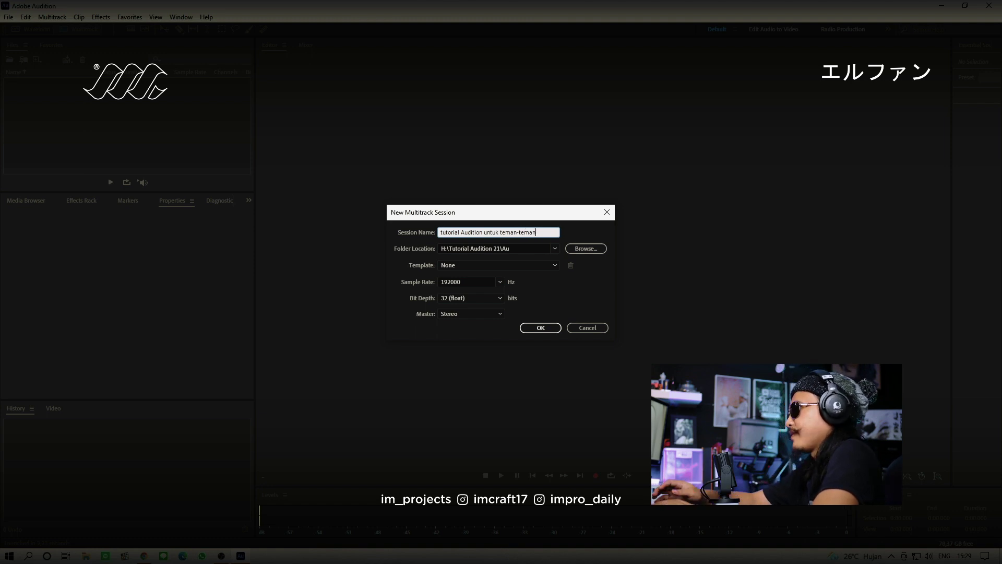
text( 1)
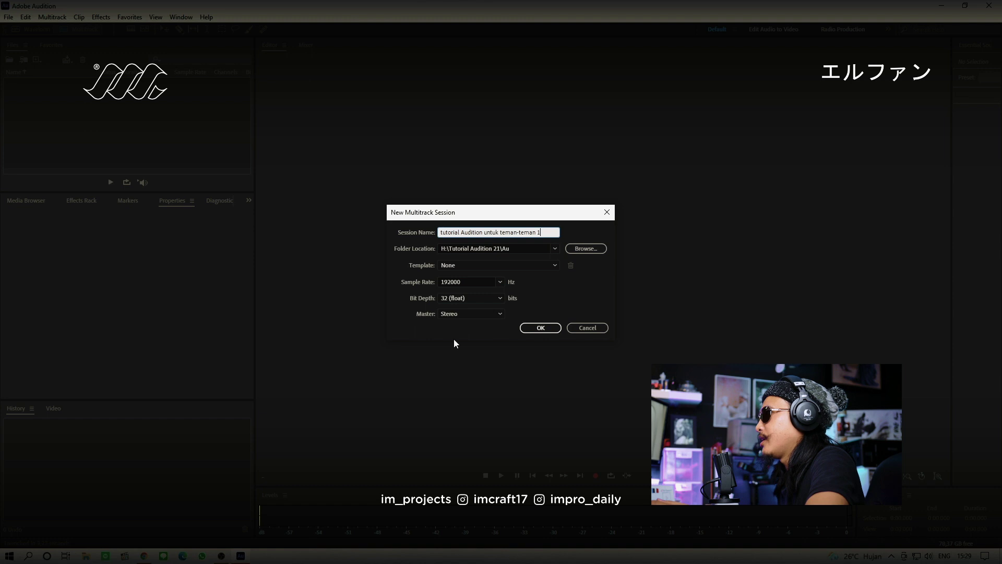
click(541, 329)
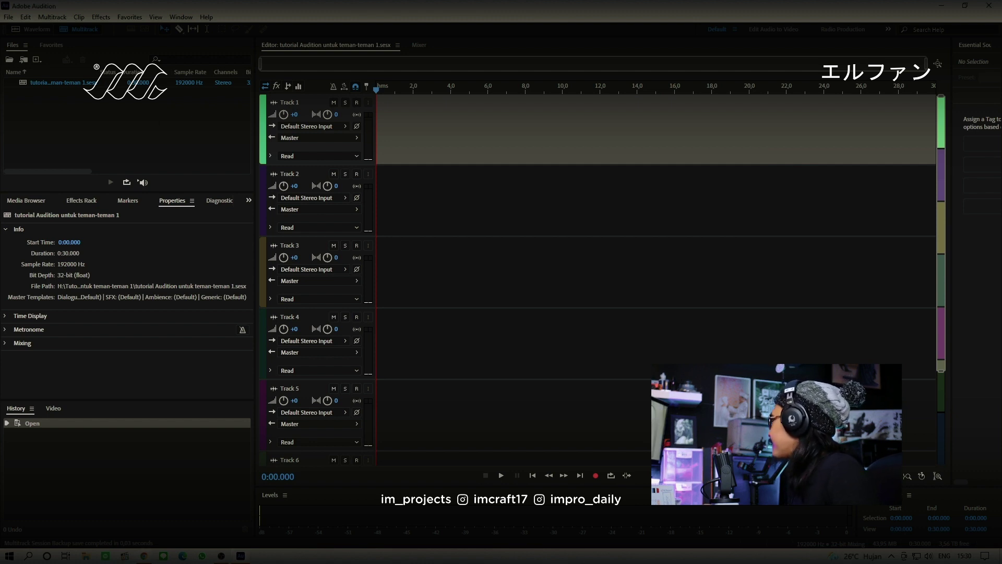
Import the Russian Dance MP3 from the file browser into Track 1, accepting a copy conformed to the session's sample rate
key(super+e)
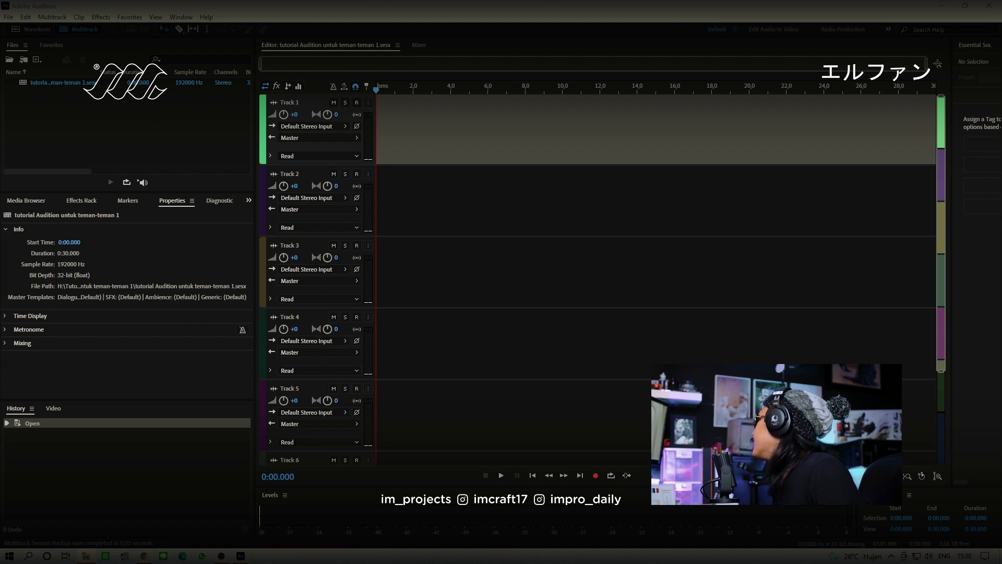
drag(548, 164, 335, 124)
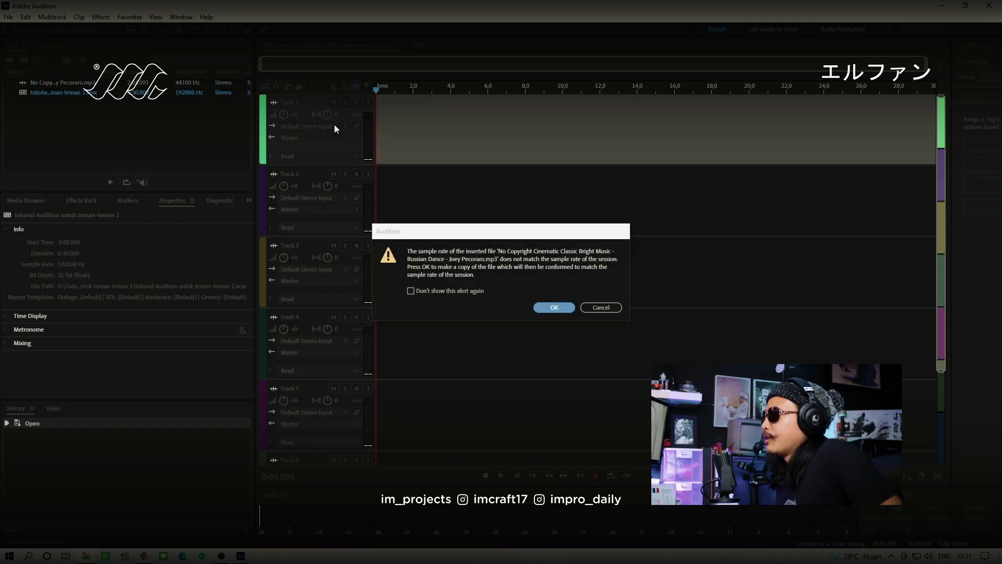
click(562, 307)
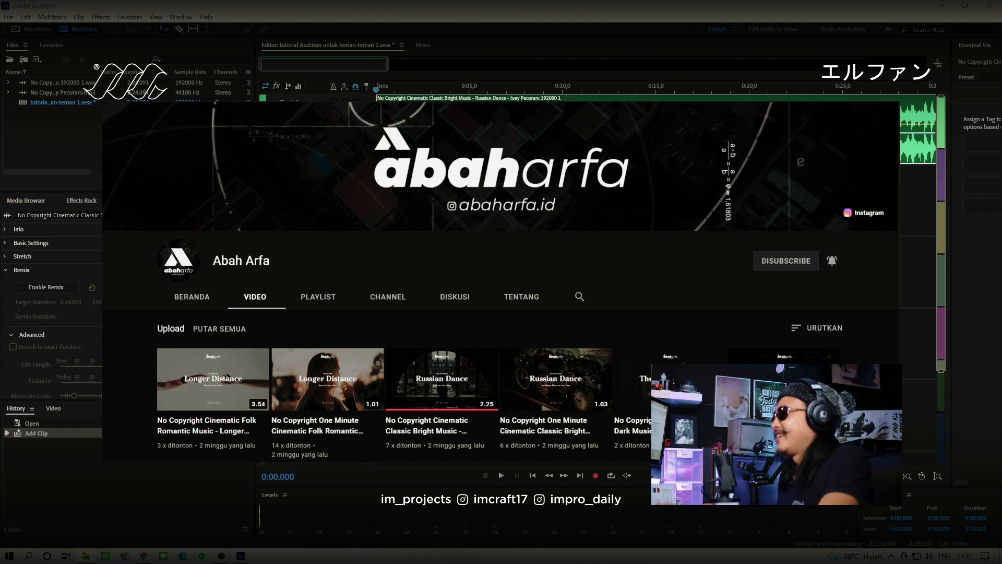
click(940, 65)
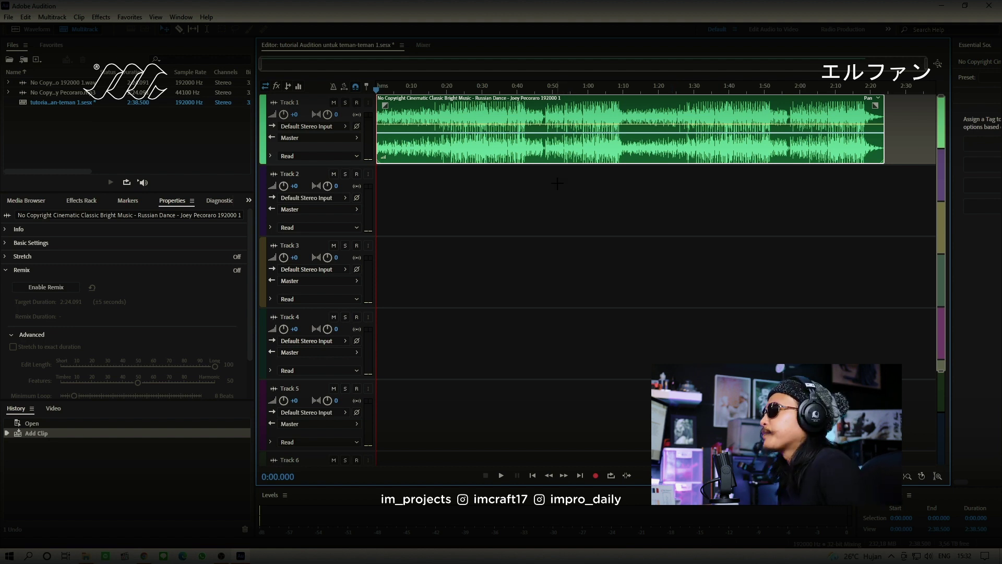
Arm Track 2 for recording
click(357, 175)
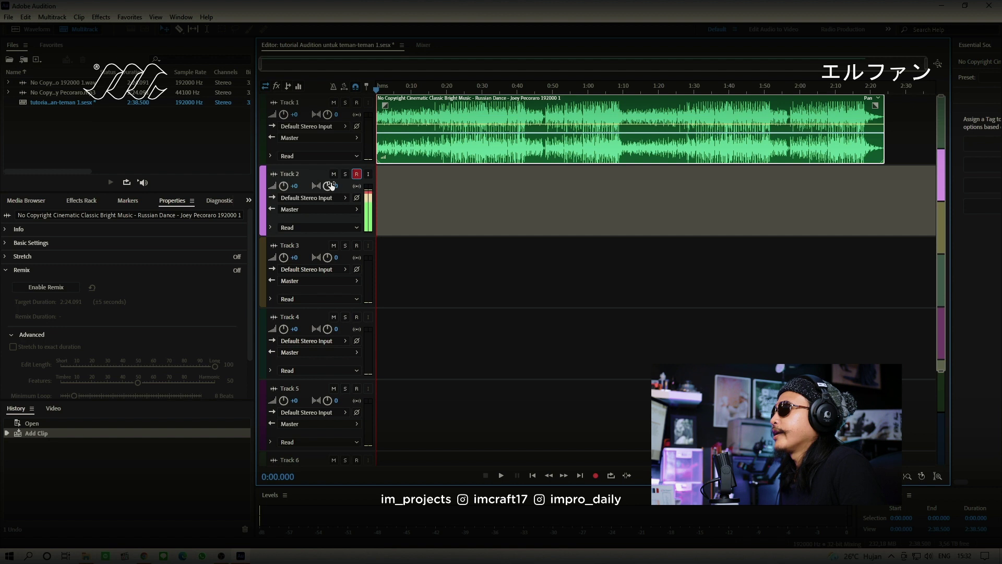
click(357, 175)
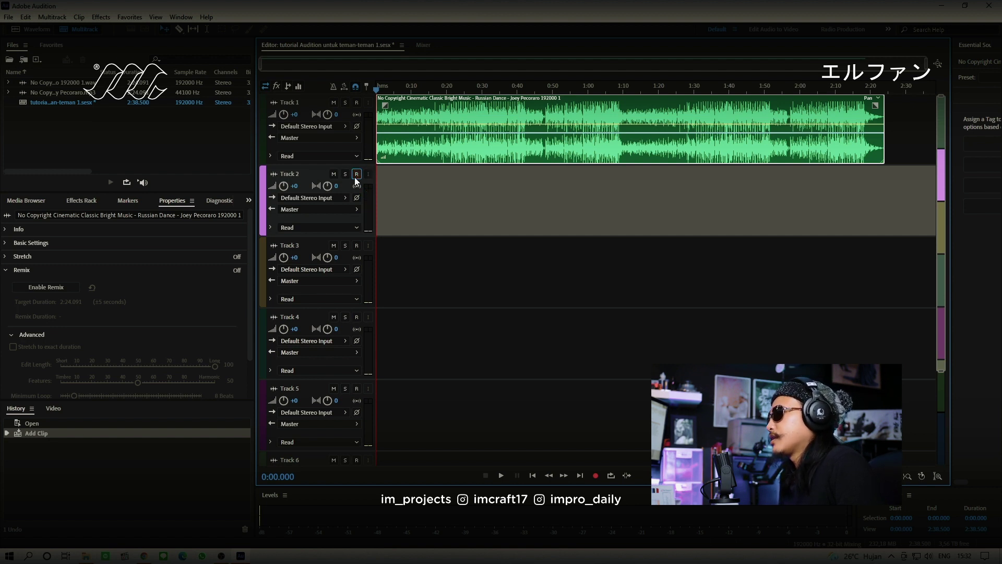
click(356, 175)
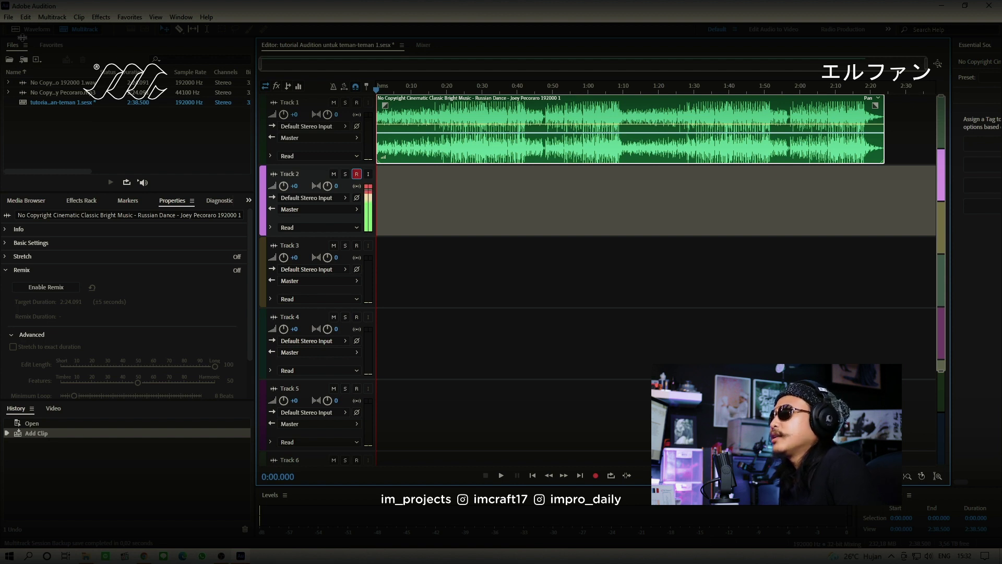
Open the Audio Hardware preferences and check the available default input devices
click(8, 16)
mouse_move(26, 17)
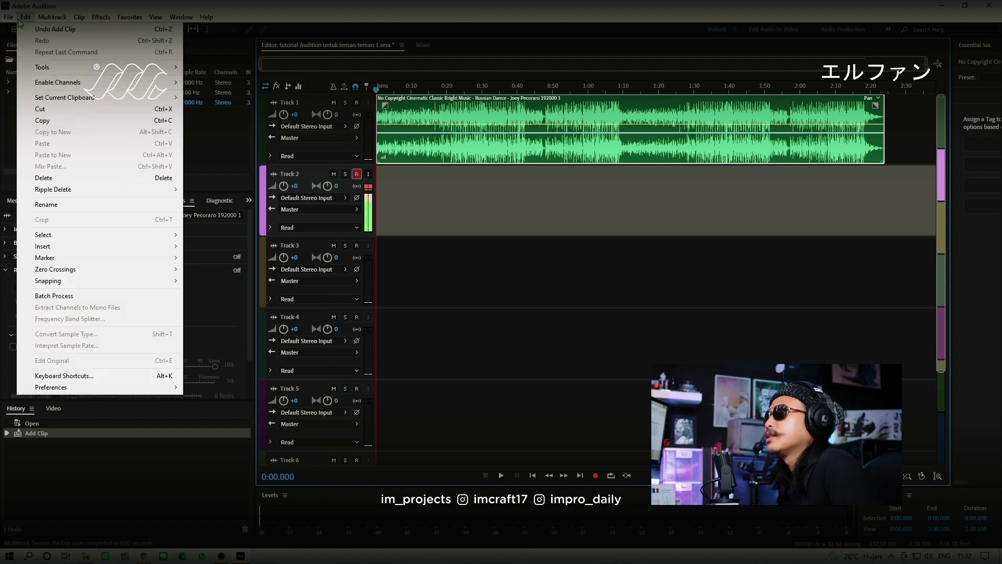
mouse_move(47, 387)
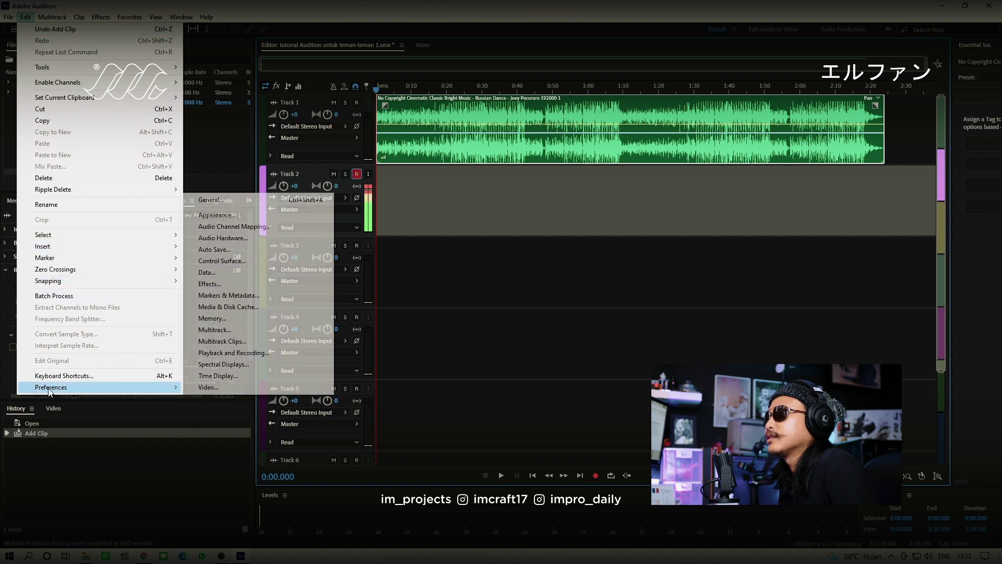
click(221, 238)
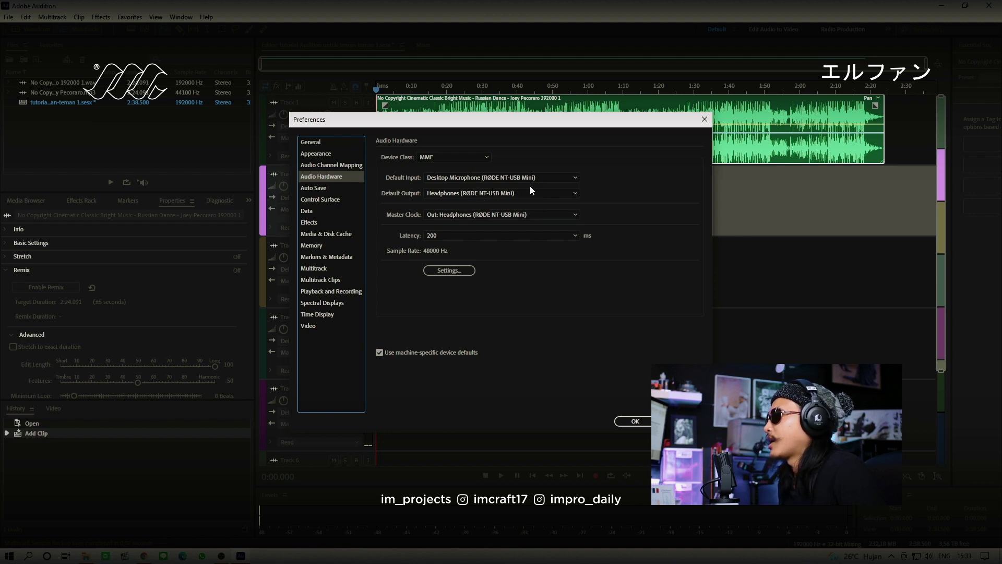
click(572, 178)
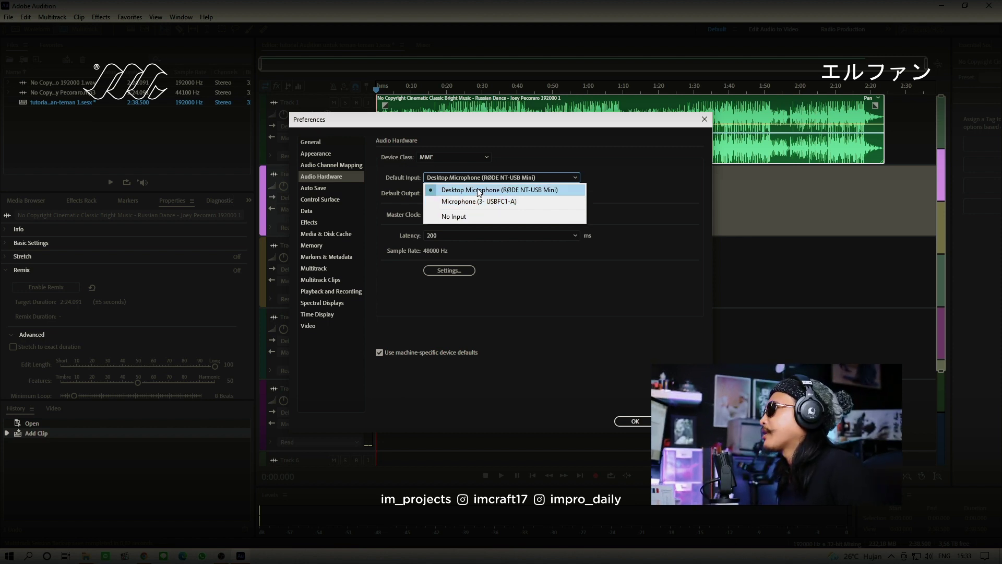
click(667, 174)
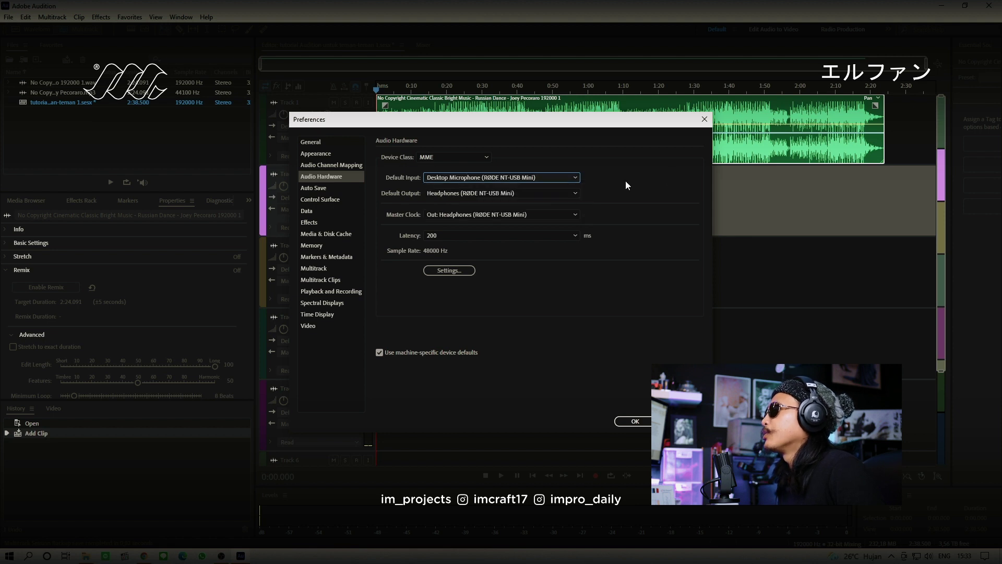
Check the available default output devices and master clock choices in the audio hardware settings
click(570, 194)
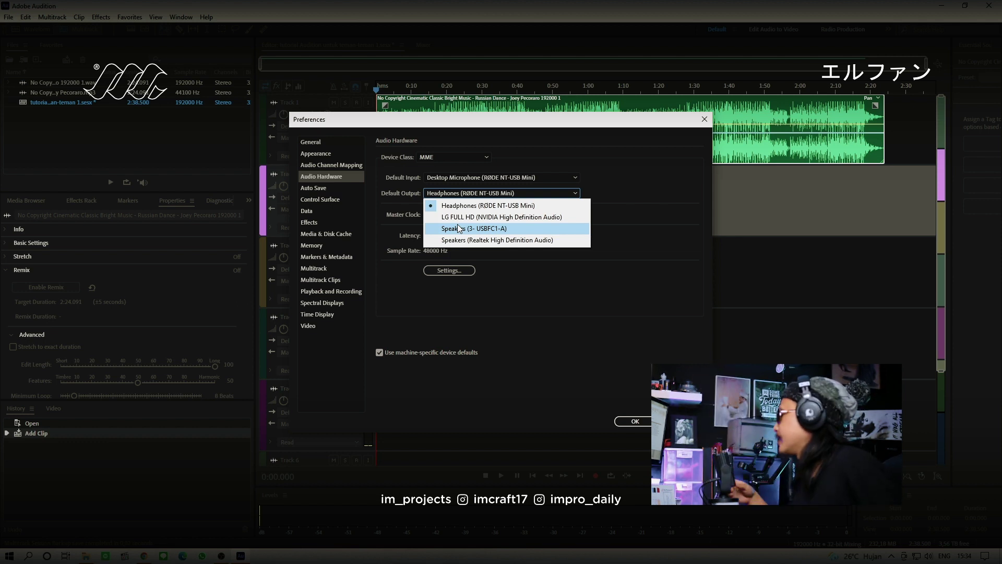
click(547, 296)
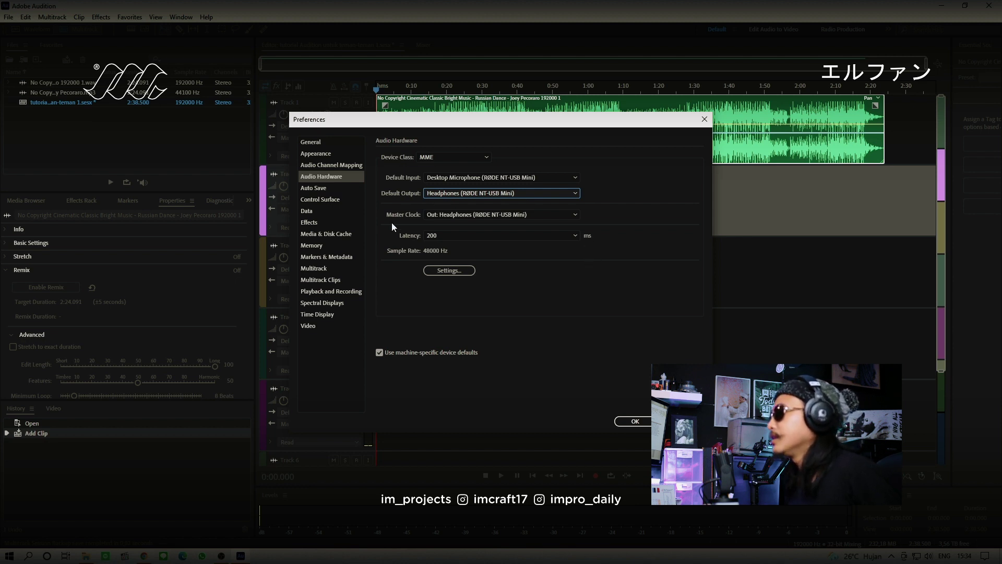
click(575, 215)
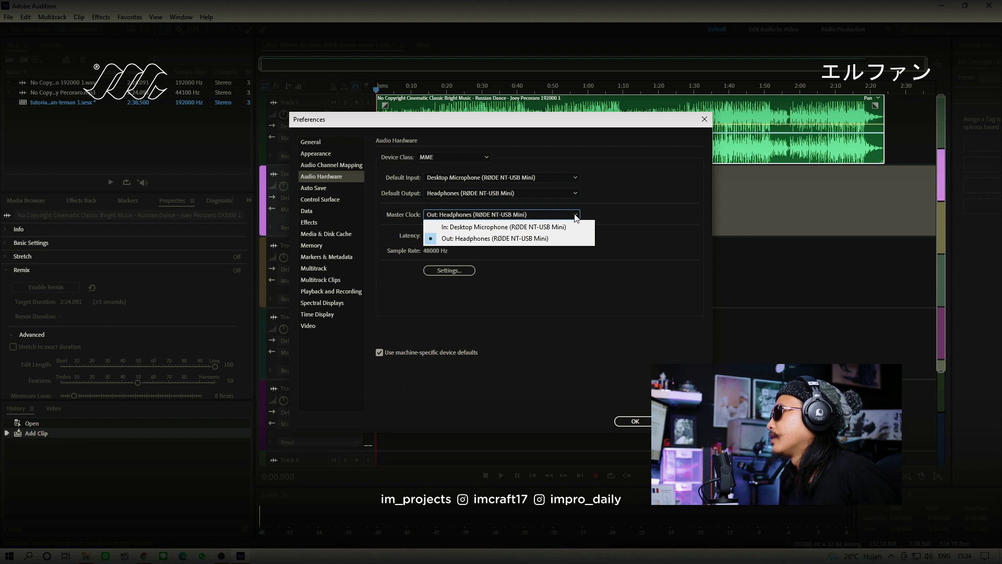
click(576, 216)
Check the playback devices offered by the Windows volume control
click(929, 557)
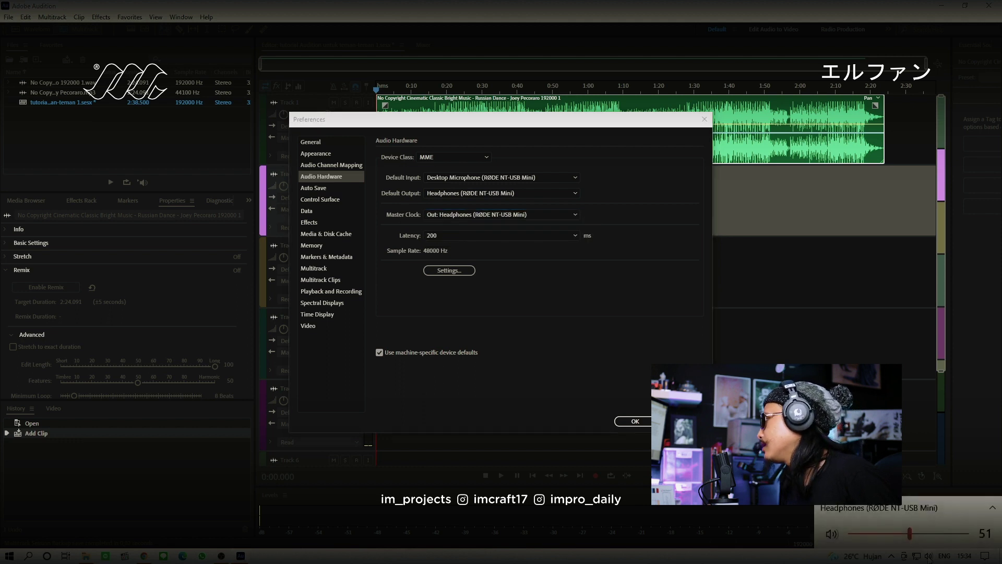
click(948, 506)
click(780, 559)
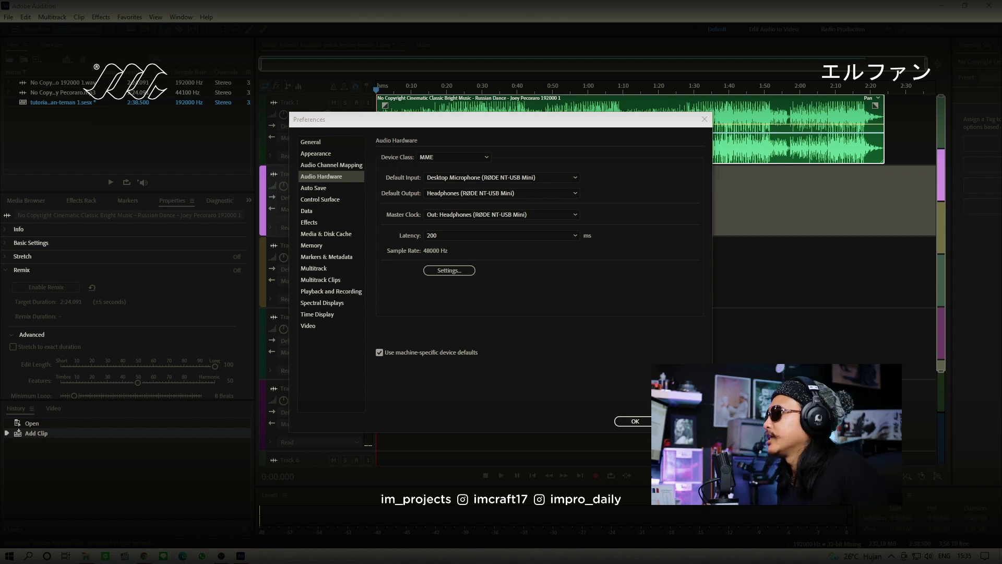
Check the available audio device classes and close the preferences, keeping MME
click(486, 157)
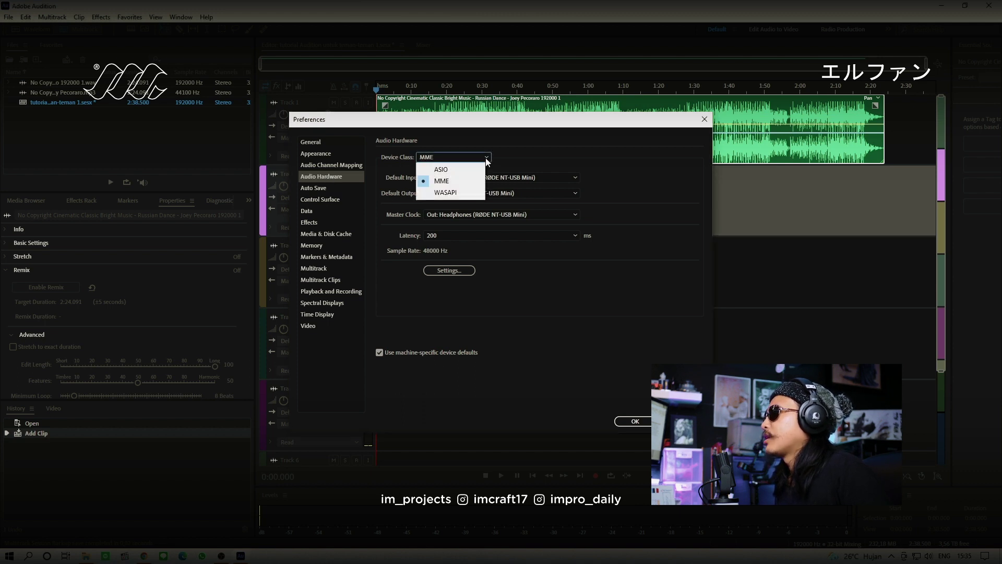
click(486, 158)
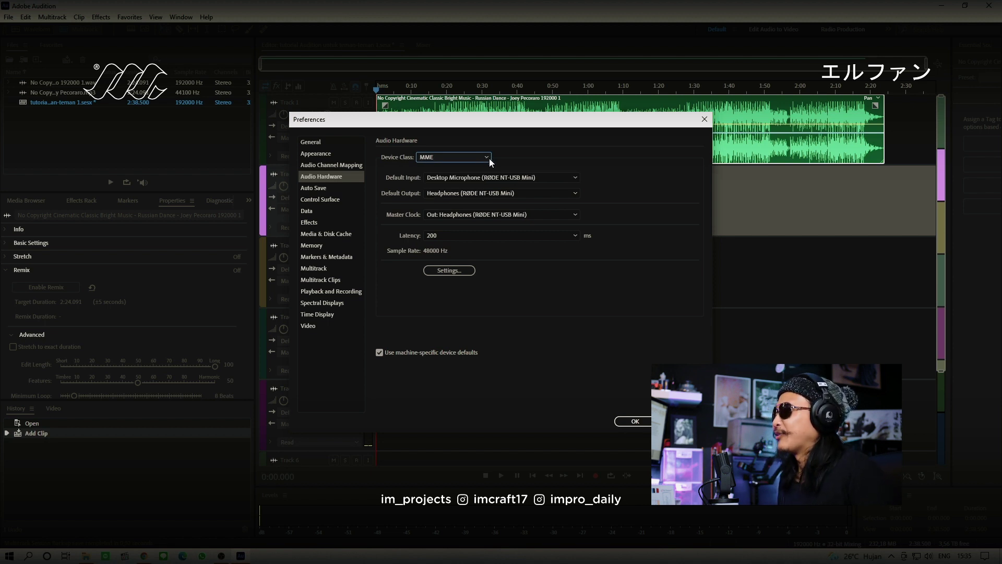
click(635, 421)
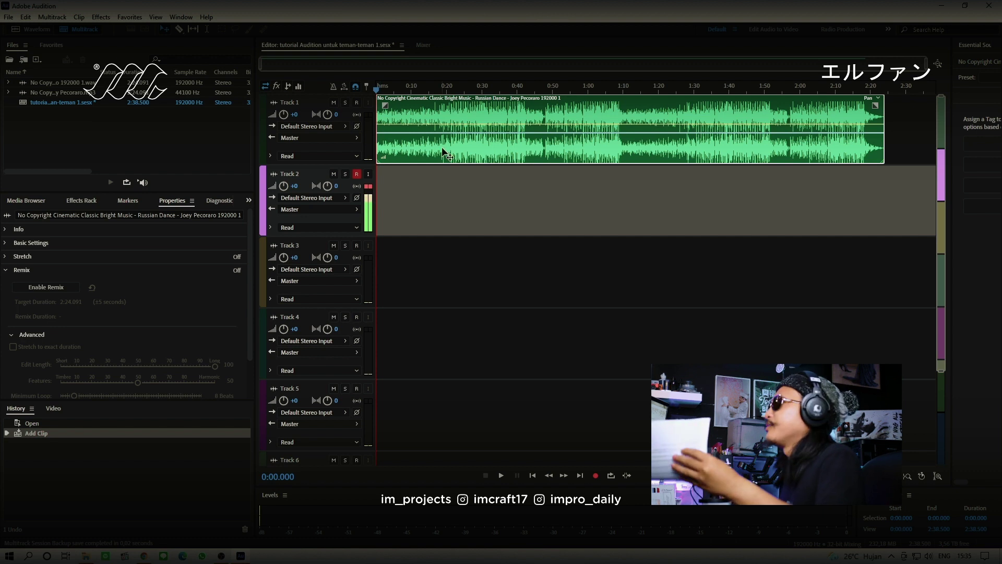
Place the playhead near the session start, try soloing Tracks 1, 2 and 3 in different combinations, and turn every solo off
click(377, 97)
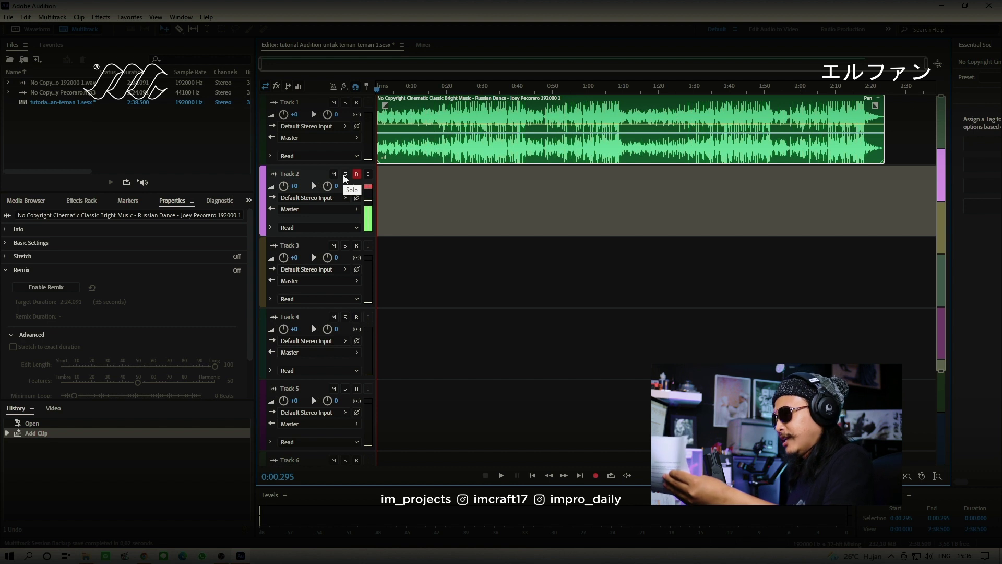
click(344, 174)
click(346, 104)
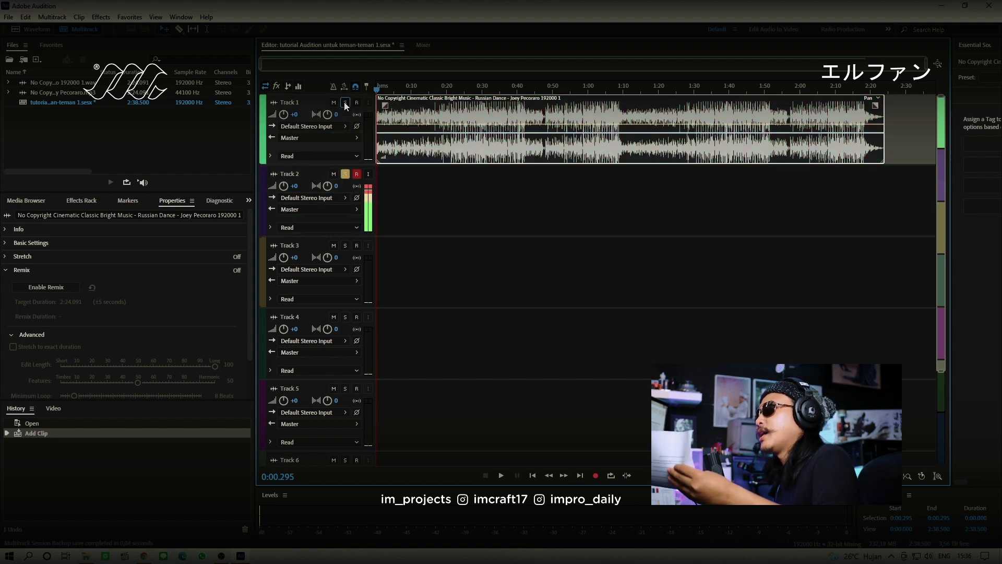
click(345, 103)
click(345, 174)
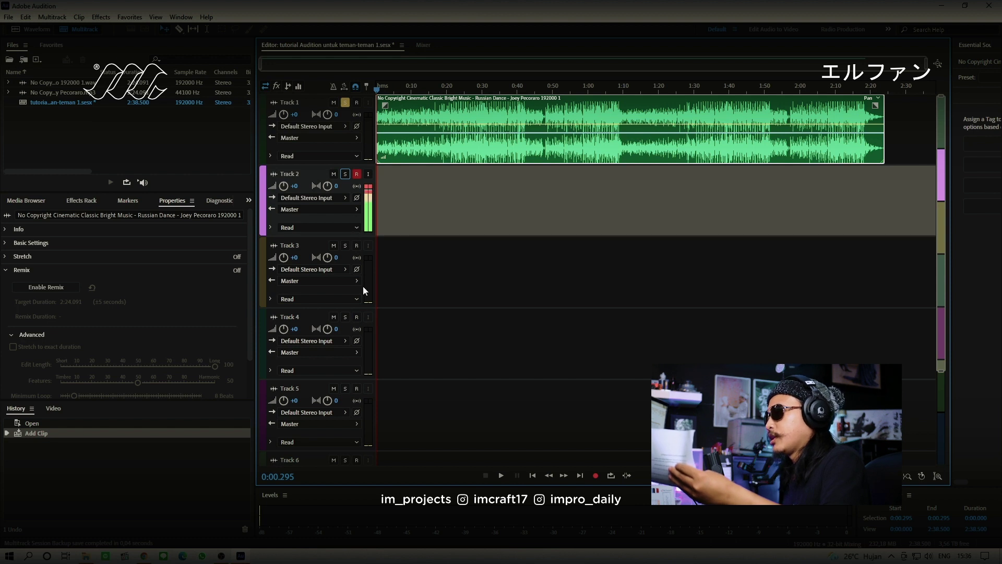
click(344, 246)
click(347, 174)
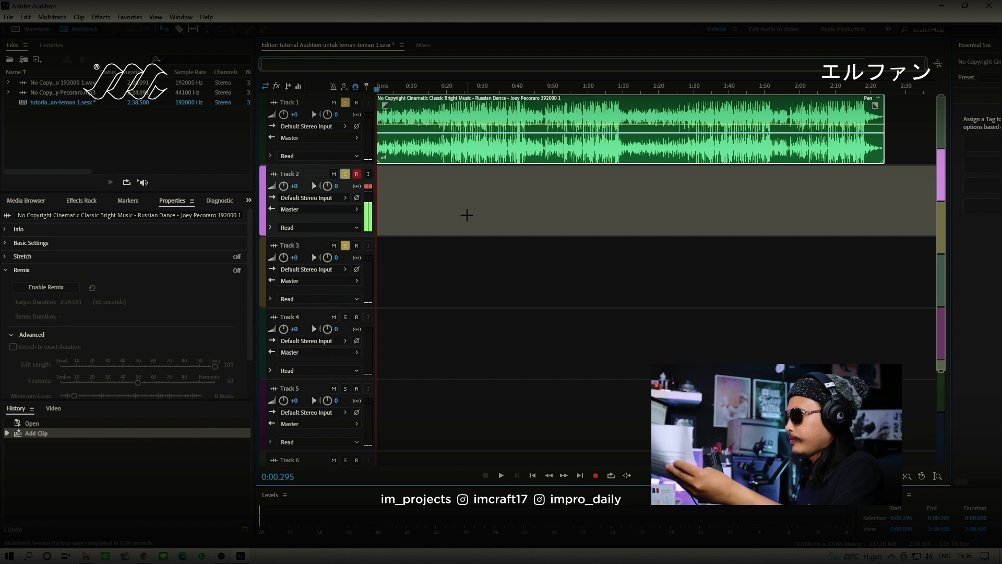
click(347, 248)
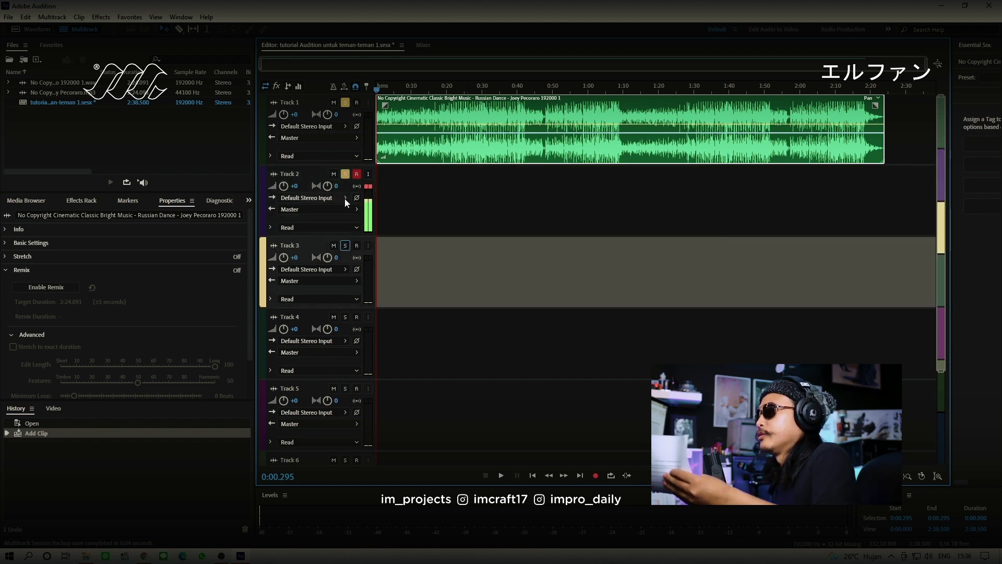
click(346, 176)
click(343, 104)
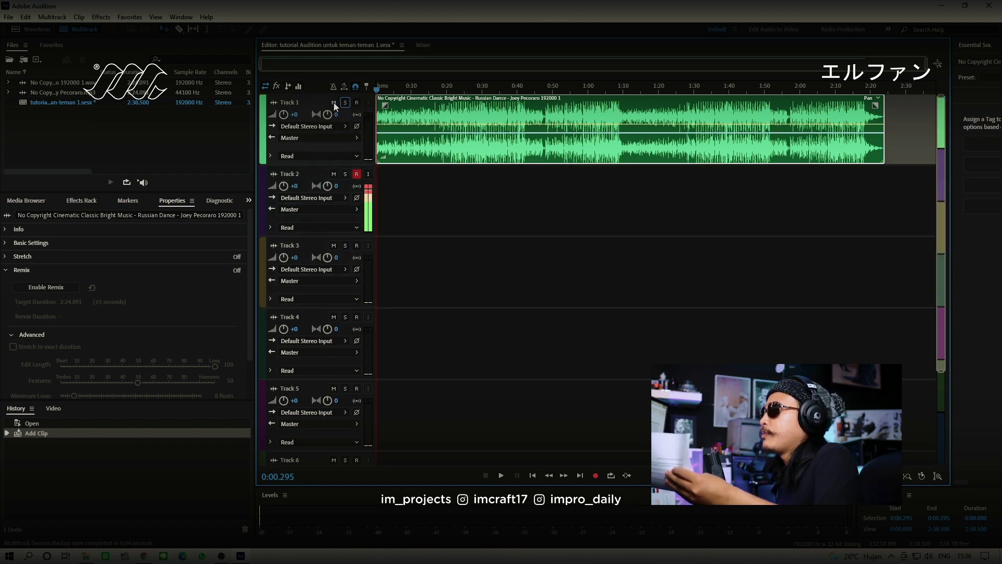
Try muting Track 1 and Track 2 individually and together, and unmute both tracks
click(333, 103)
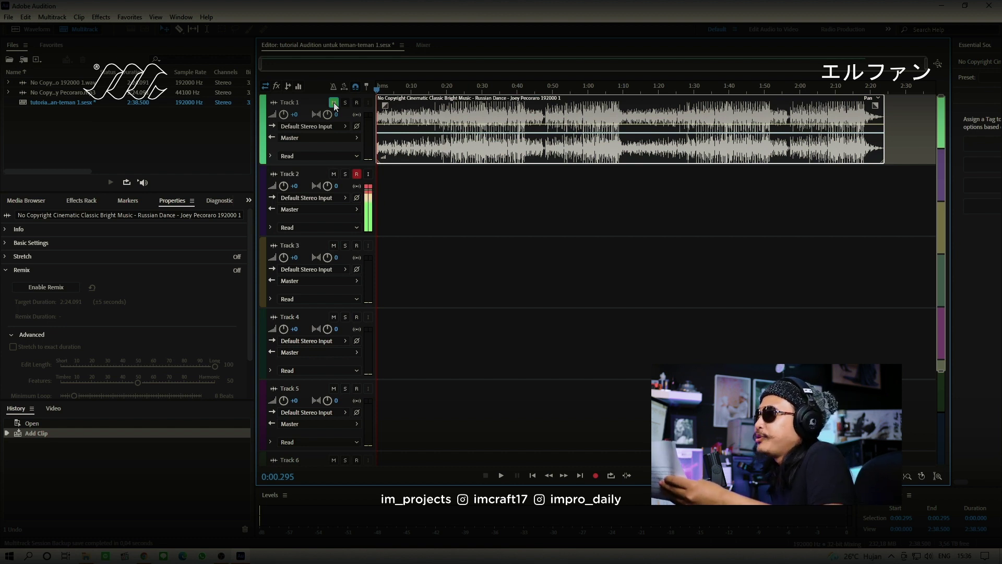
click(333, 103)
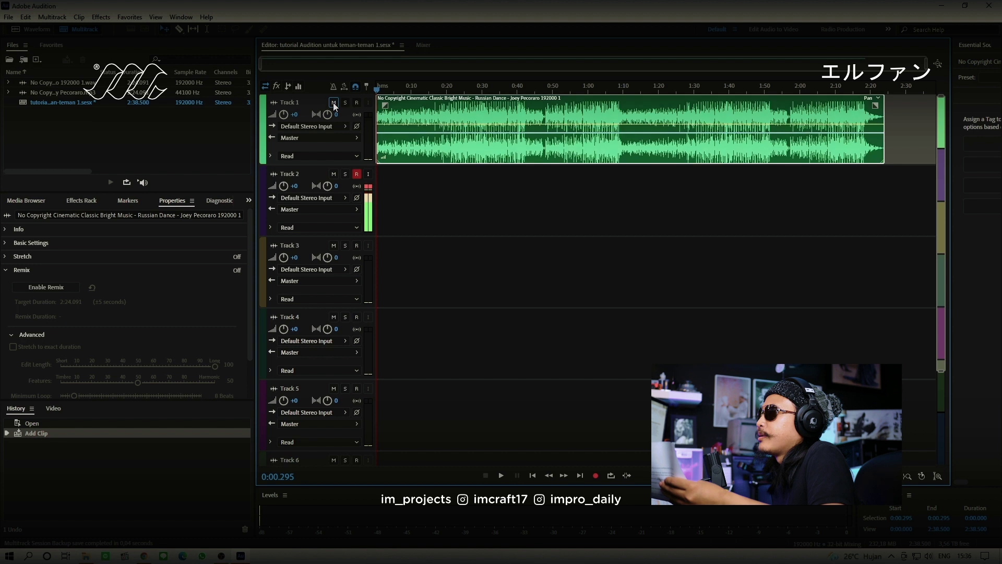
click(333, 175)
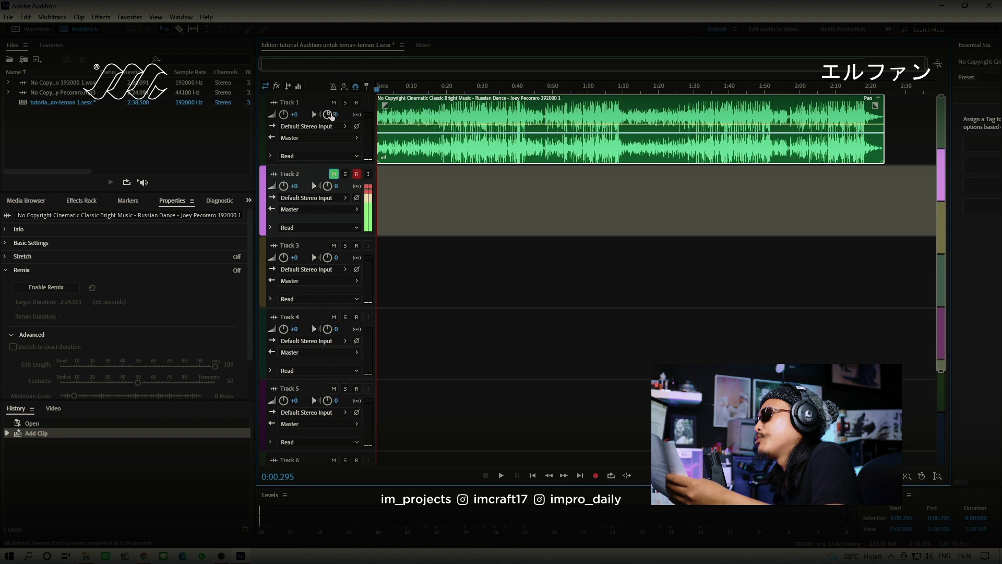
click(333, 102)
click(334, 174)
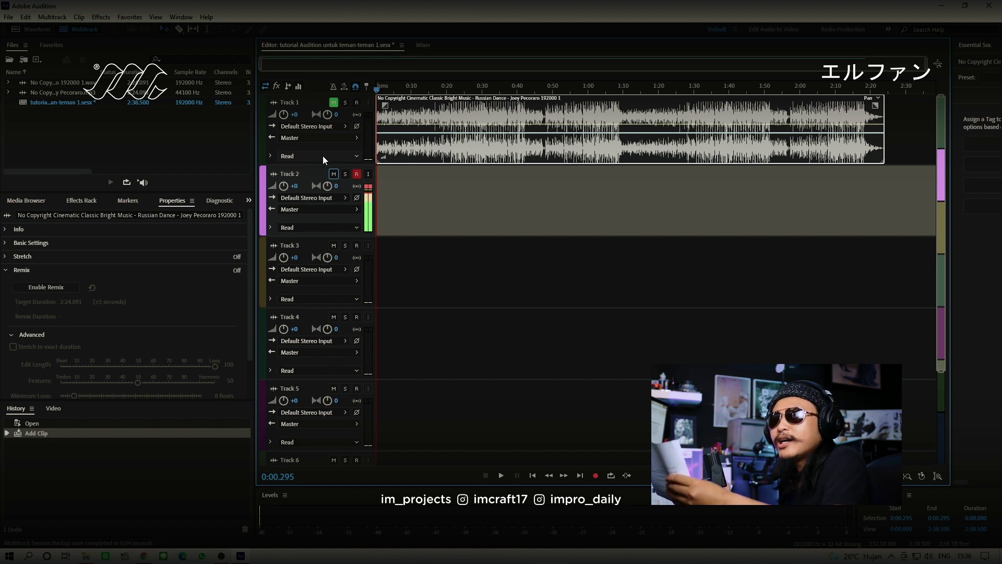
click(333, 174)
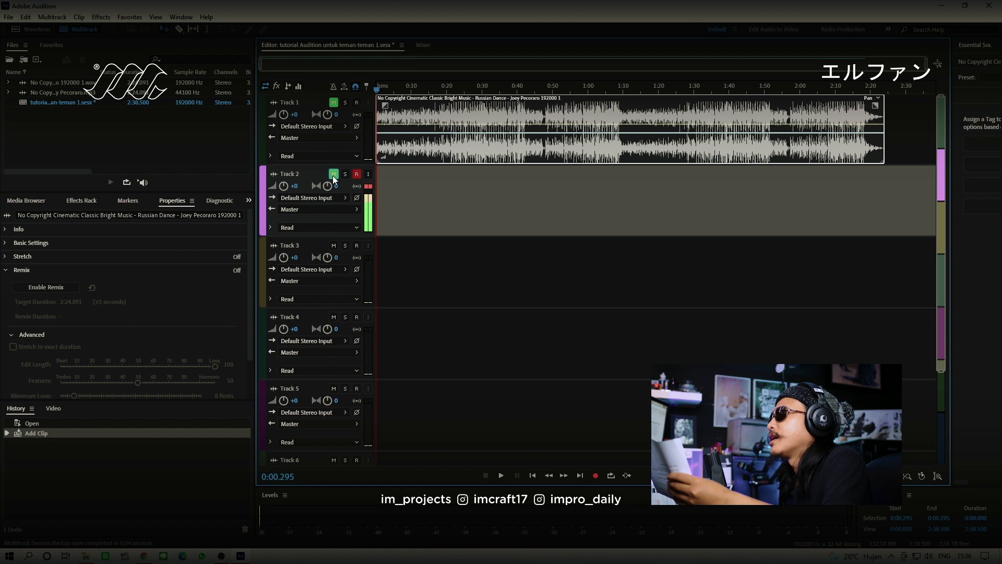
click(335, 103)
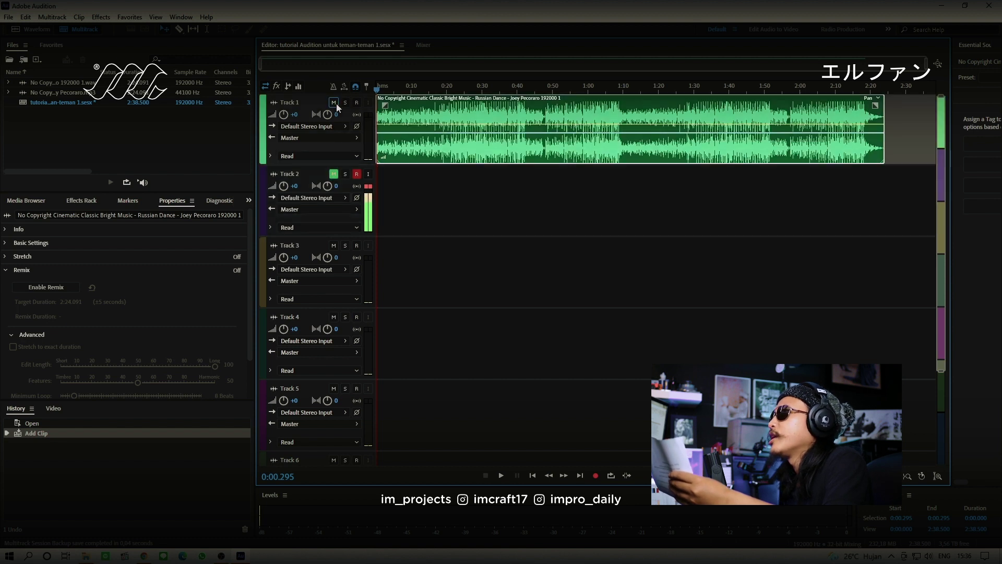
click(333, 174)
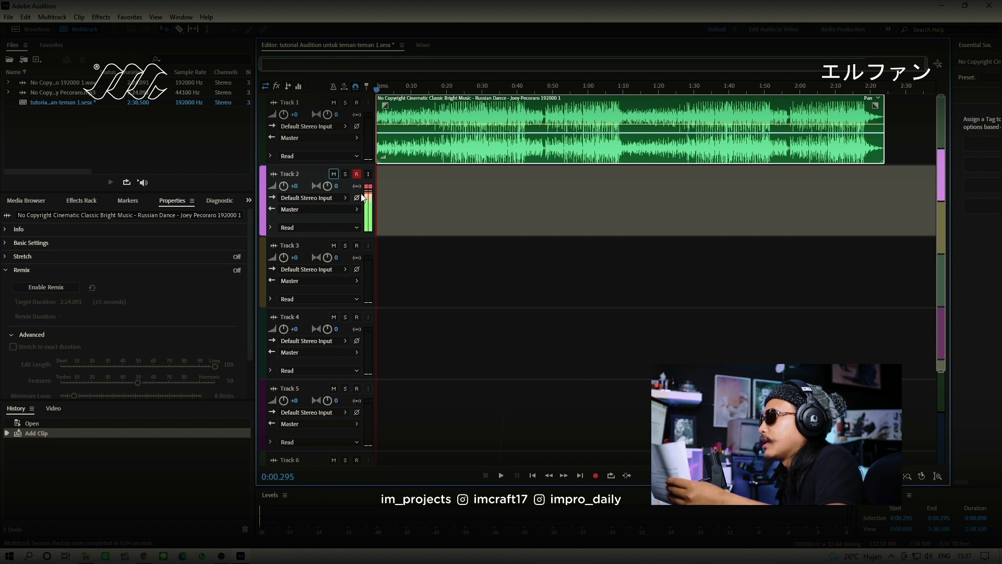
Record a voice take of about 35 seconds on Track 2 from near the session start while the background music plays
click(595, 476)
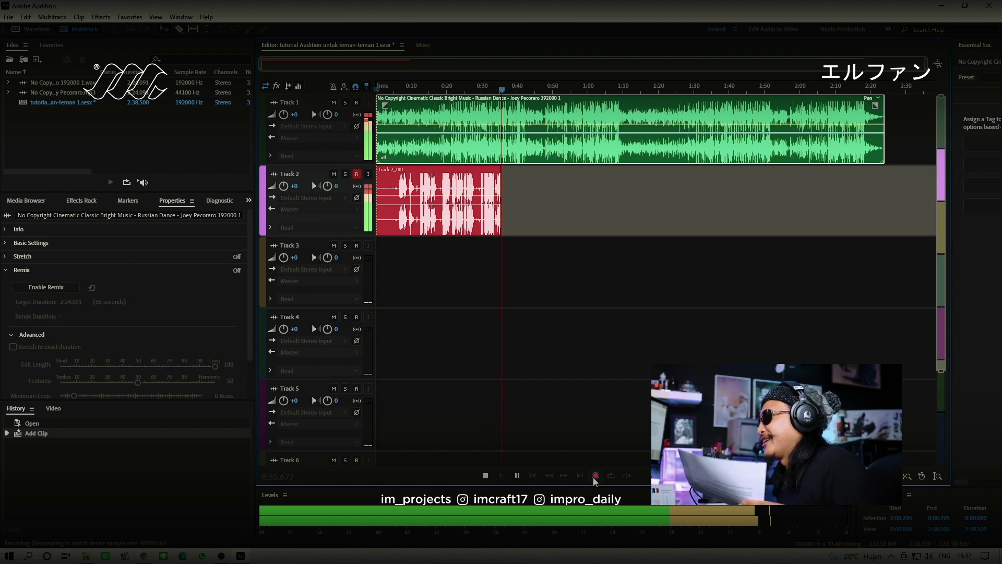
click(595, 476)
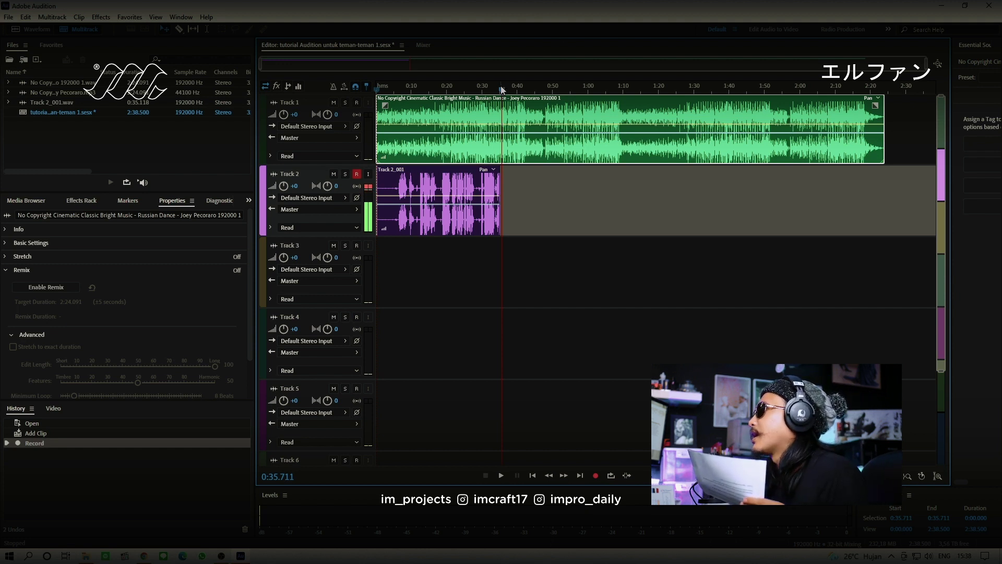
Replay the end of the voice take and re-record over it on Track 2 from about 0:28.7 to 0:38.4
drag(500, 89, 478, 93)
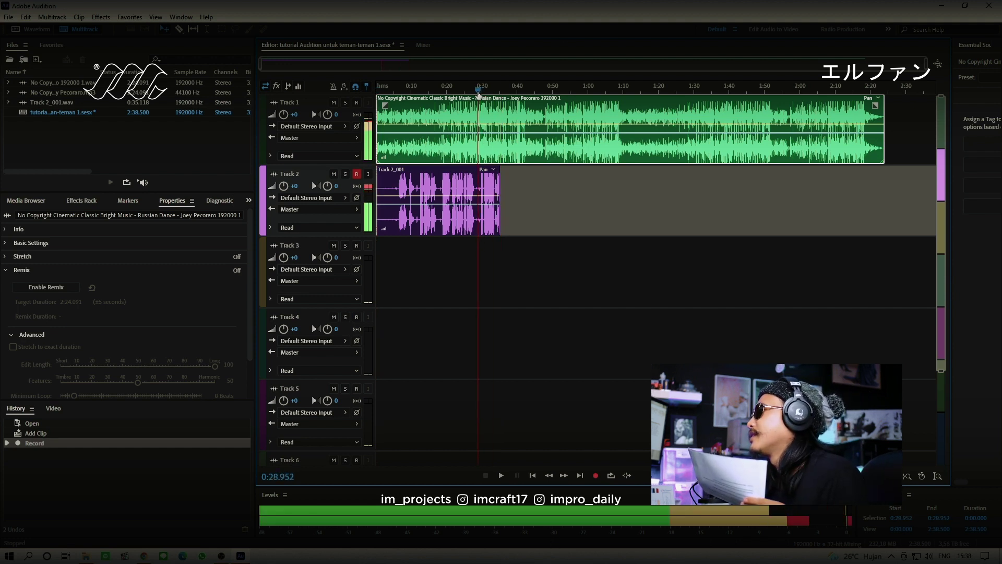
click(597, 475)
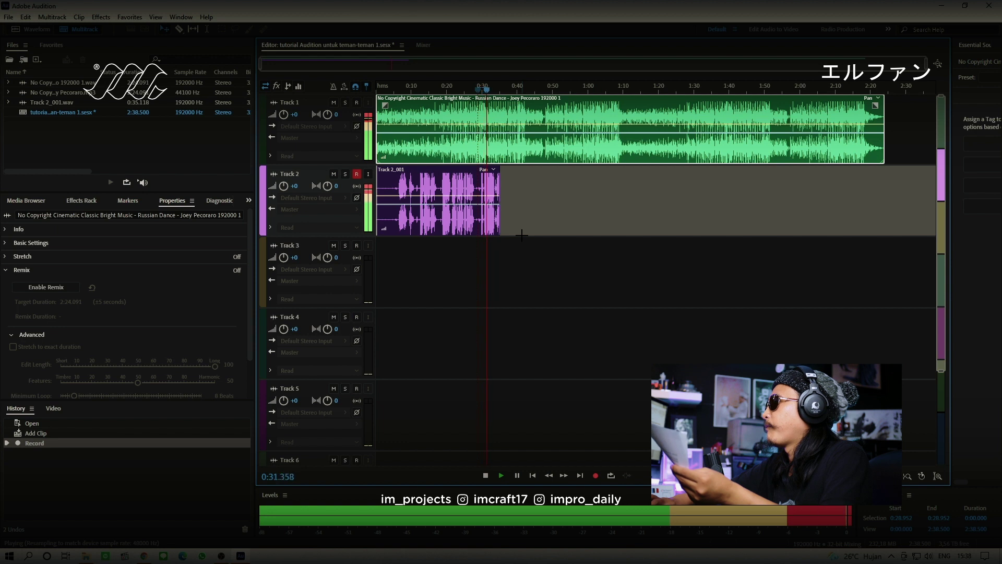
key(space)
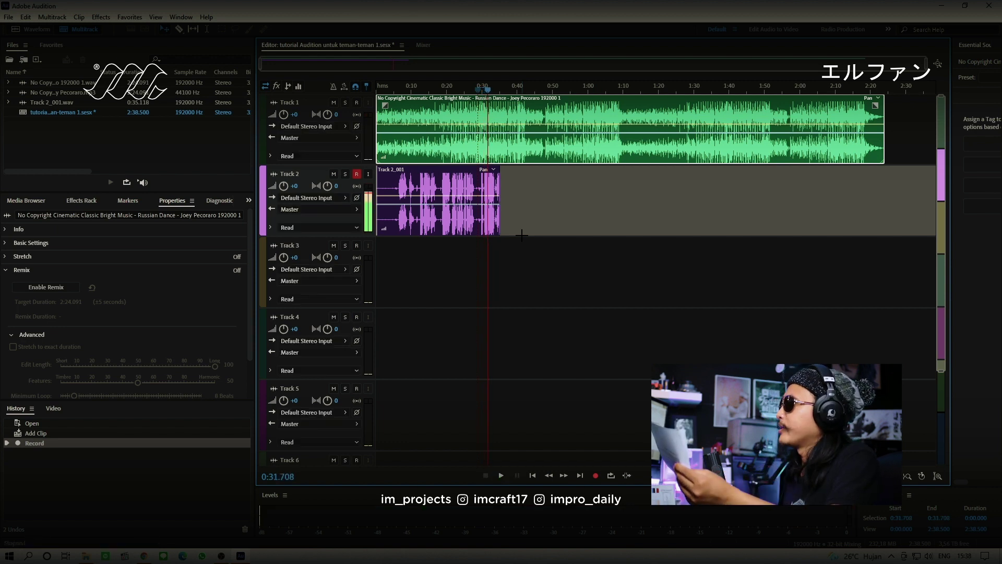
click(486, 93)
drag(486, 93, 478, 92)
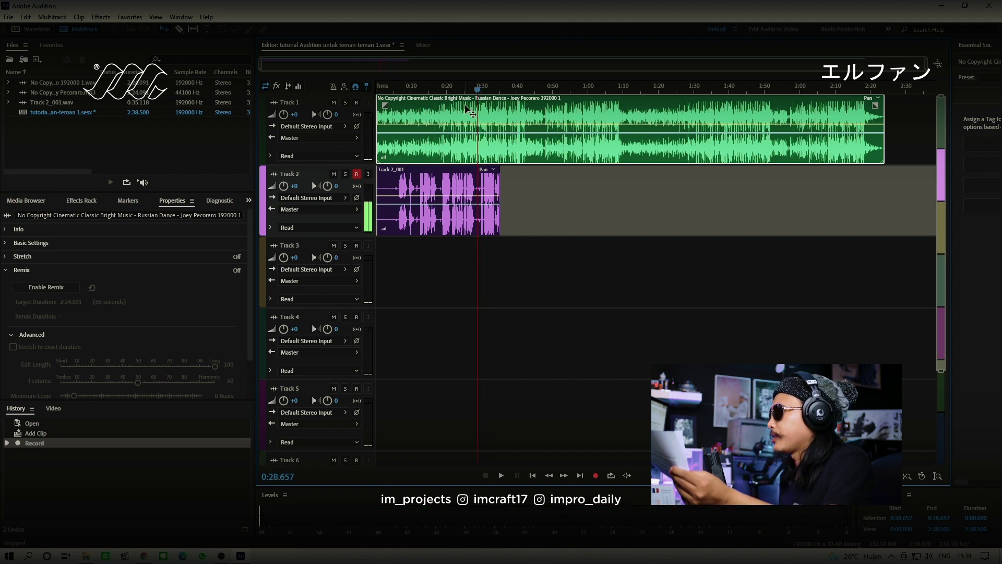
click(598, 479)
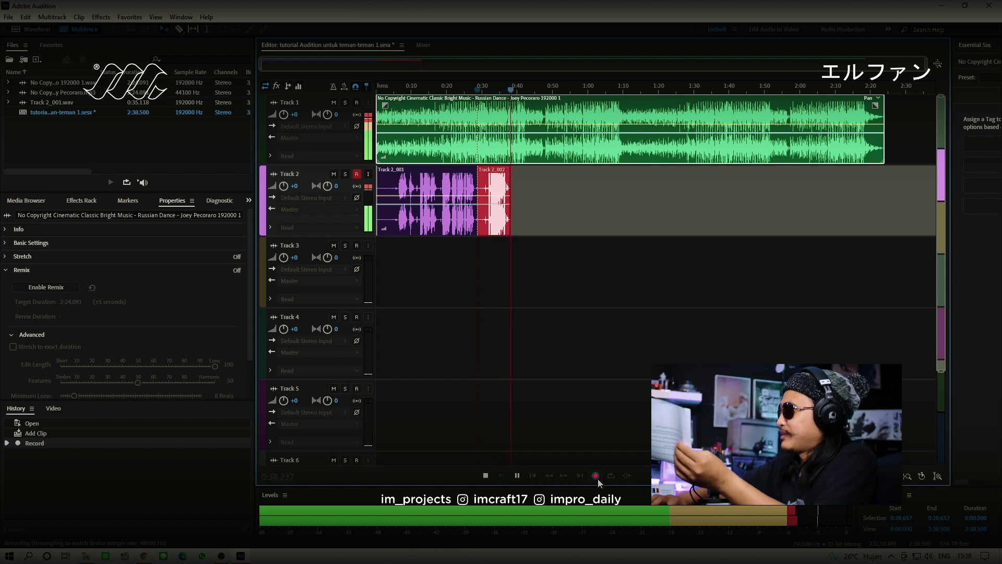
click(597, 479)
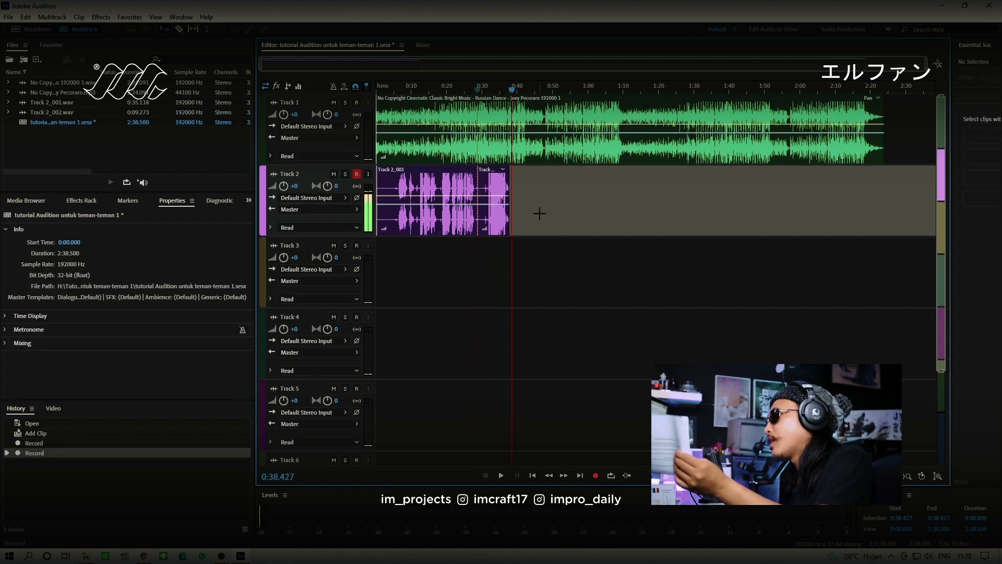
Play back the transition between the two voice clips from about 0:27.3 to 0:34
click(468, 89)
drag(468, 89, 473, 92)
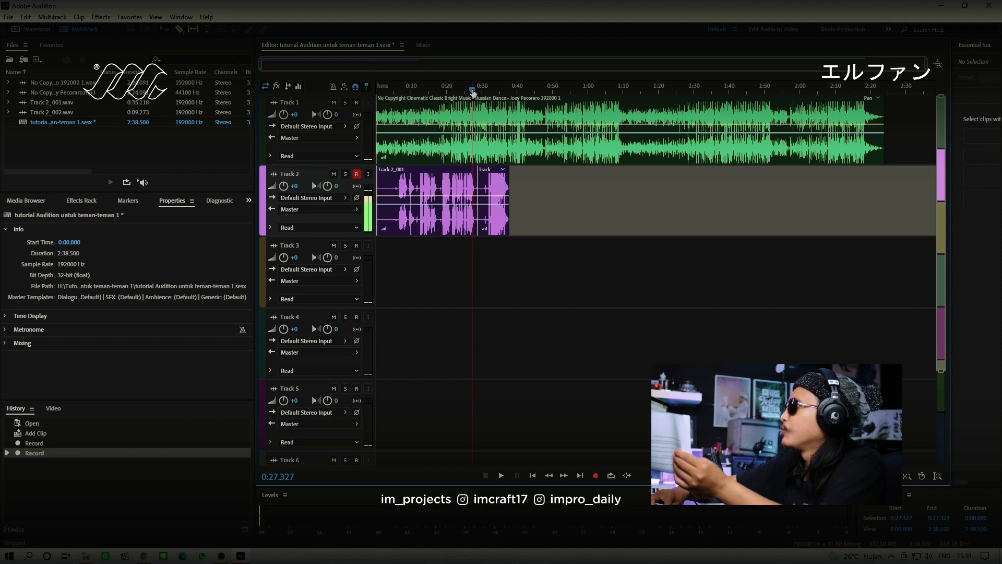
key(space)
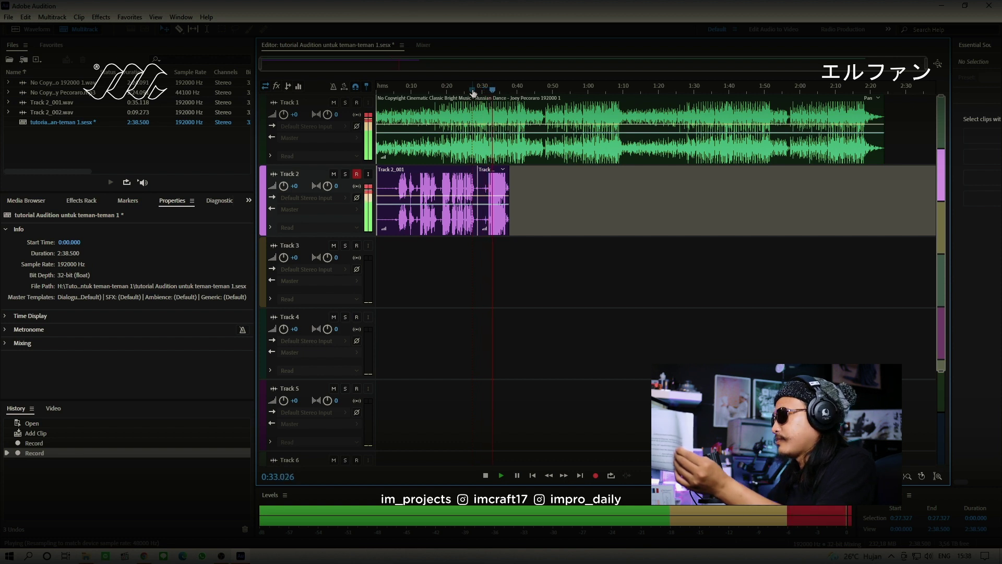
key(space)
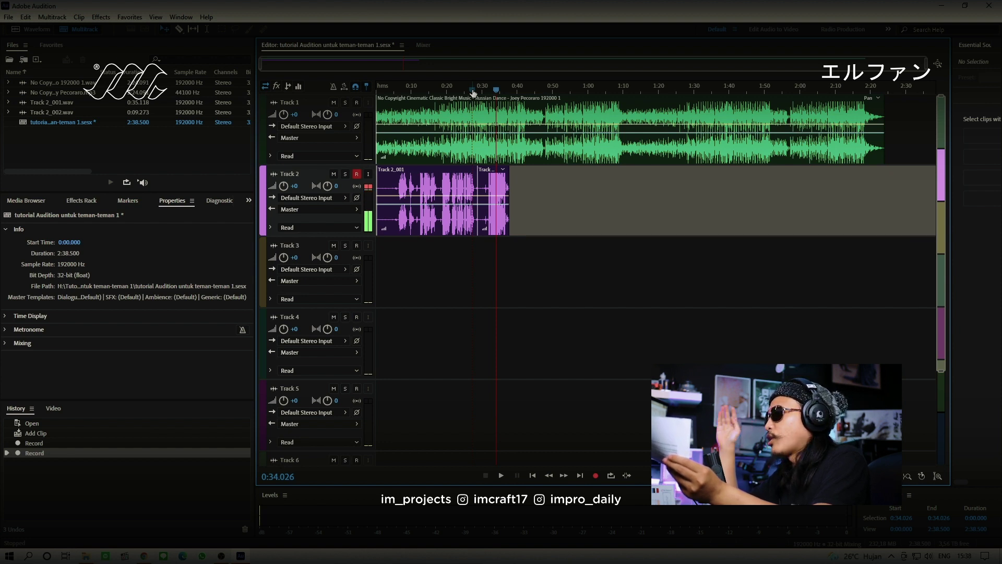
click(471, 89)
click(497, 93)
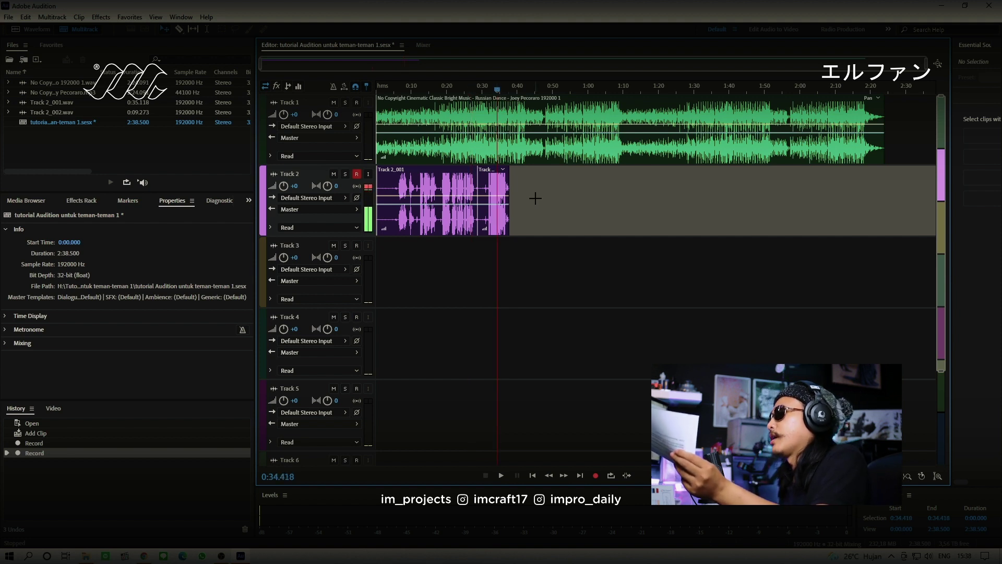
Delete both recorded voice clips from Track 2
click(491, 175)
key(Delete)
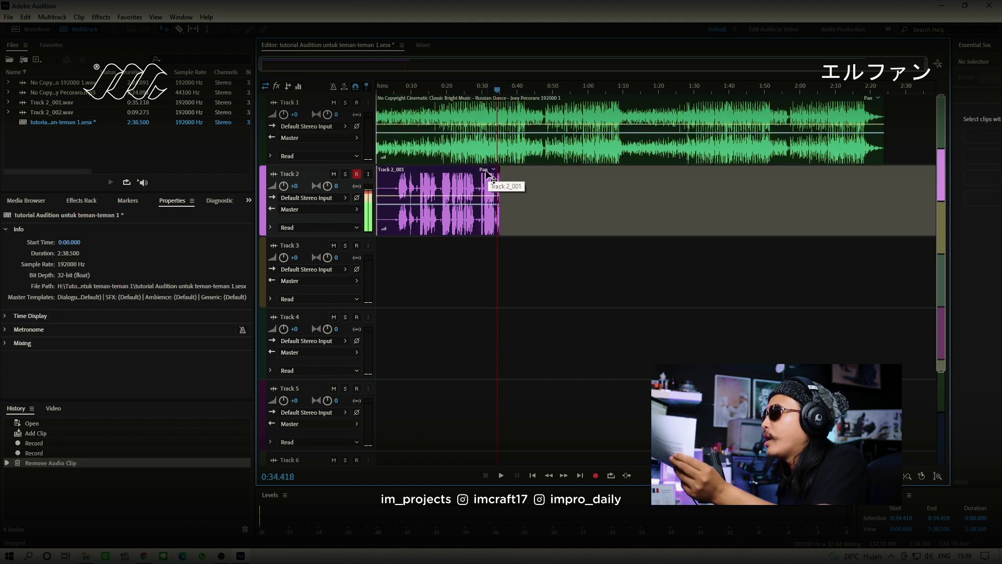
click(470, 178)
key(Delete)
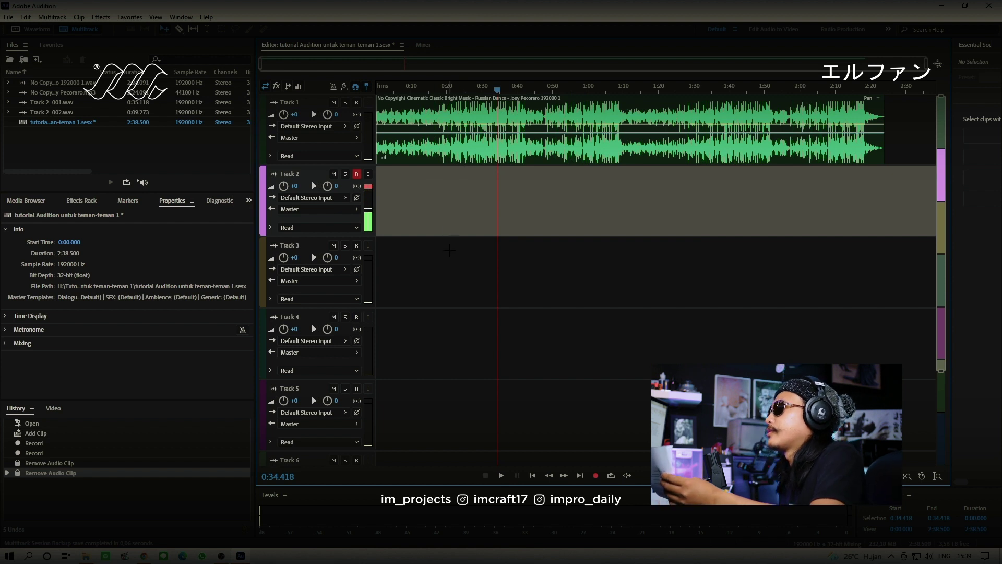
Record a new voice take of about 26 seconds on Track 2 from the start of the session
drag(397, 86, 349, 92)
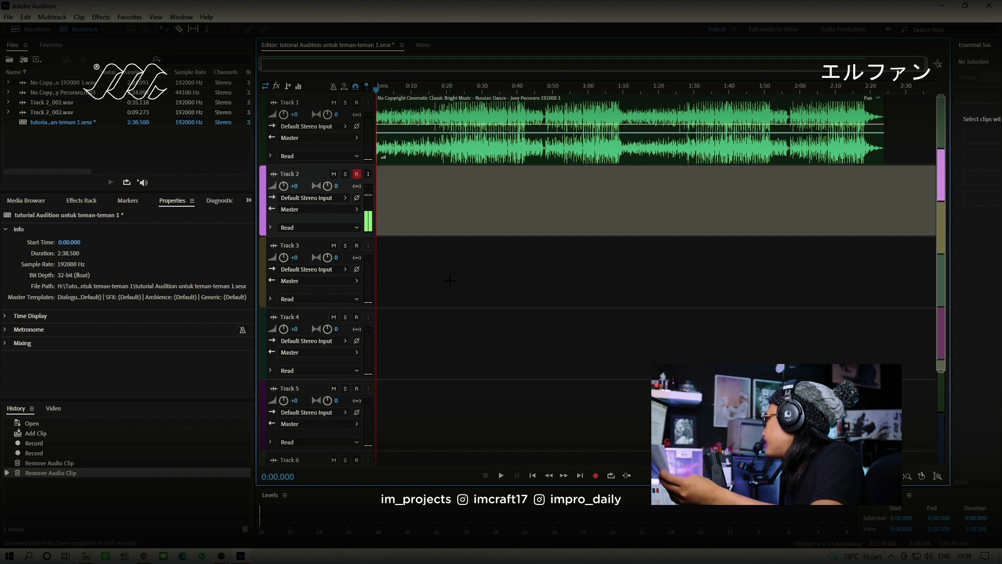
click(596, 476)
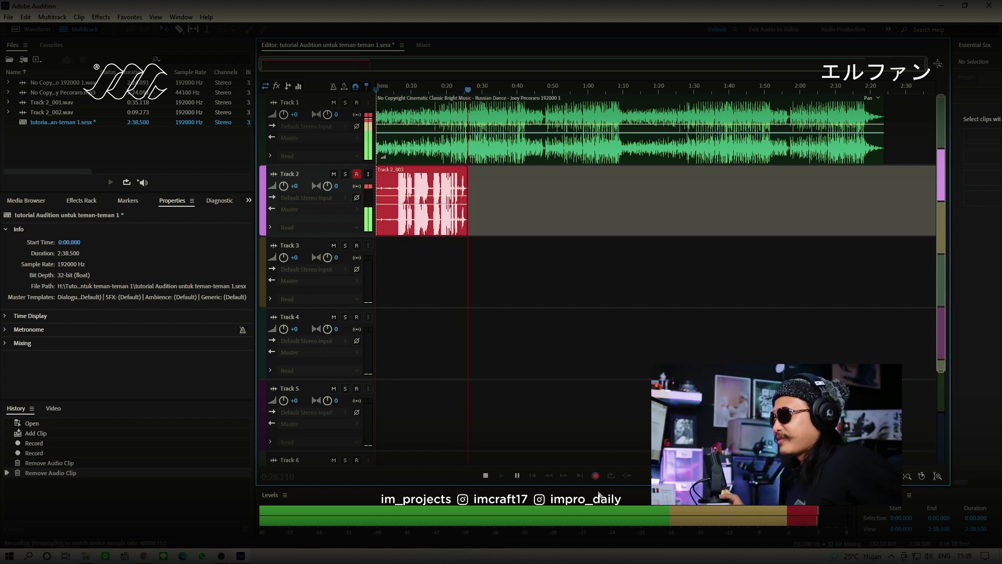
key(space)
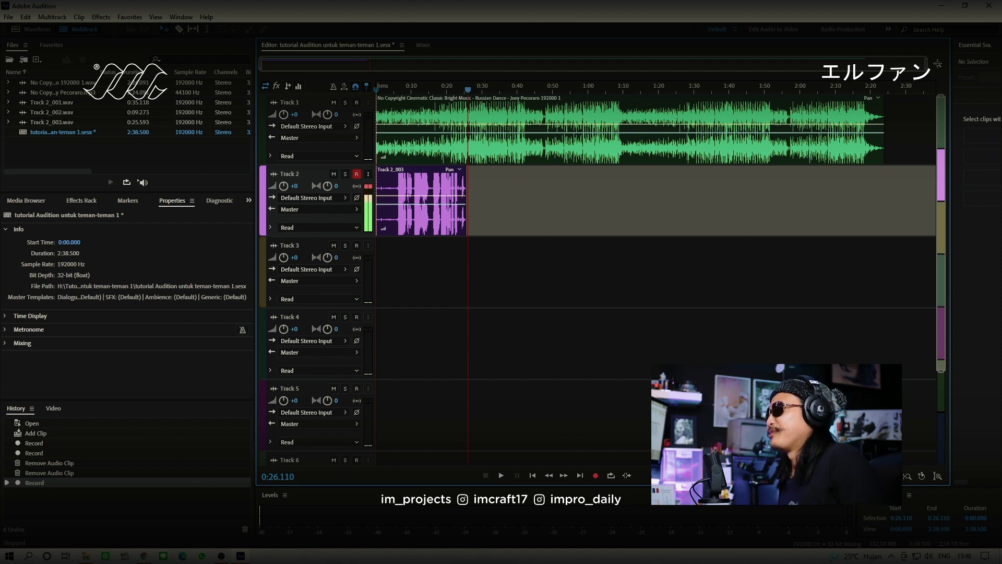
Play back the new voice take with the background music from about 0:02
click(400, 89)
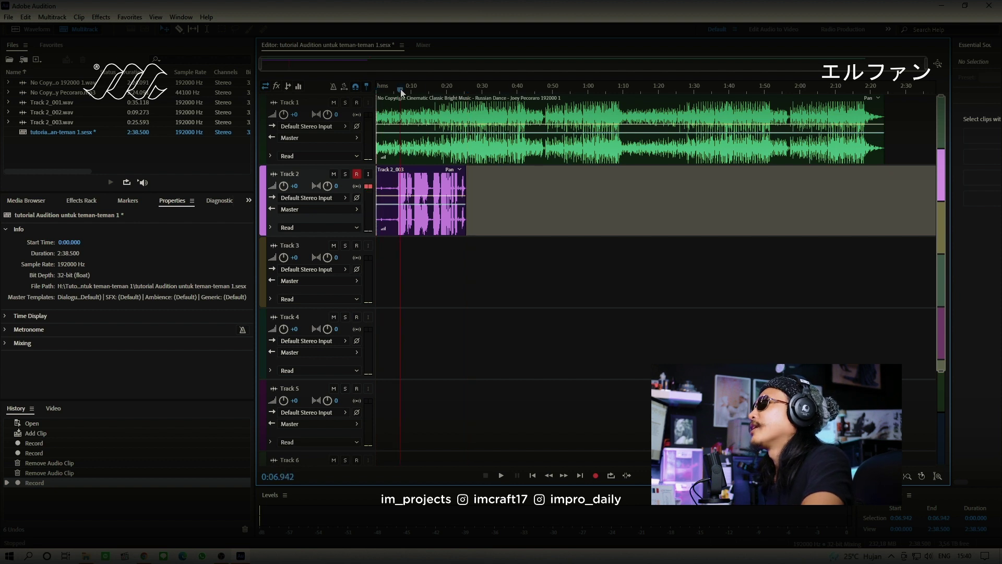
key(space)
click(383, 89)
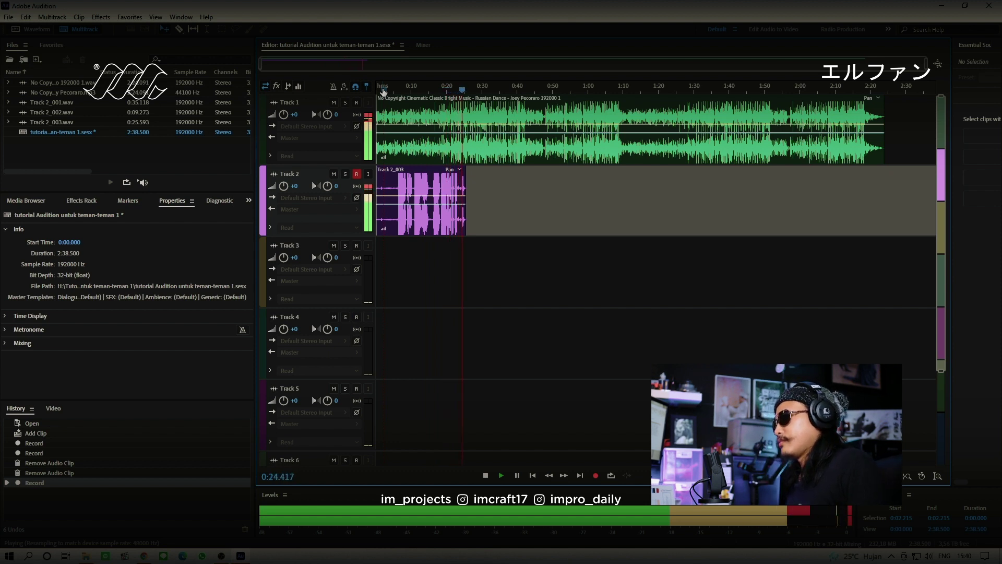
Stop the playback and delete the recorded voice clip from Track 2
key(space)
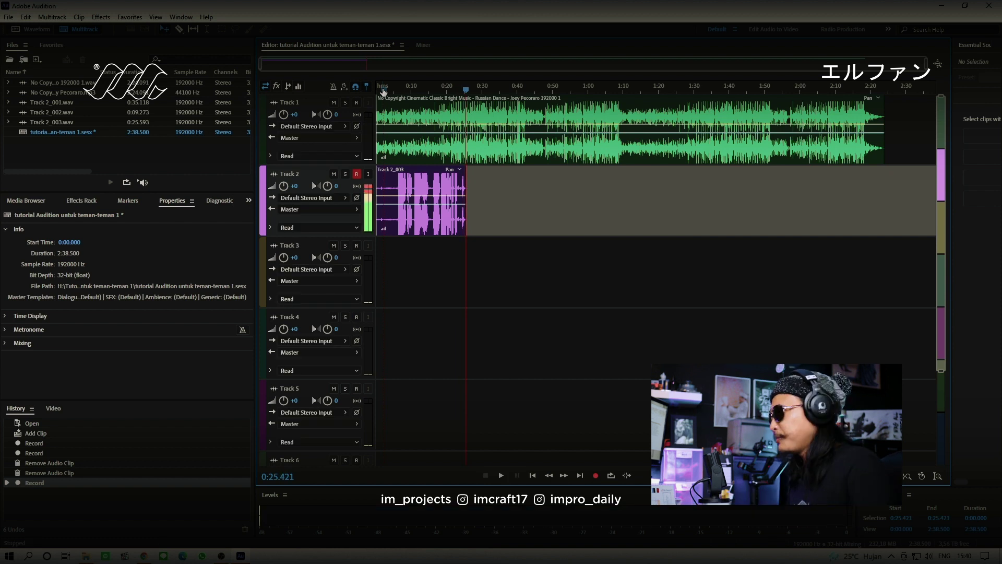
click(418, 173)
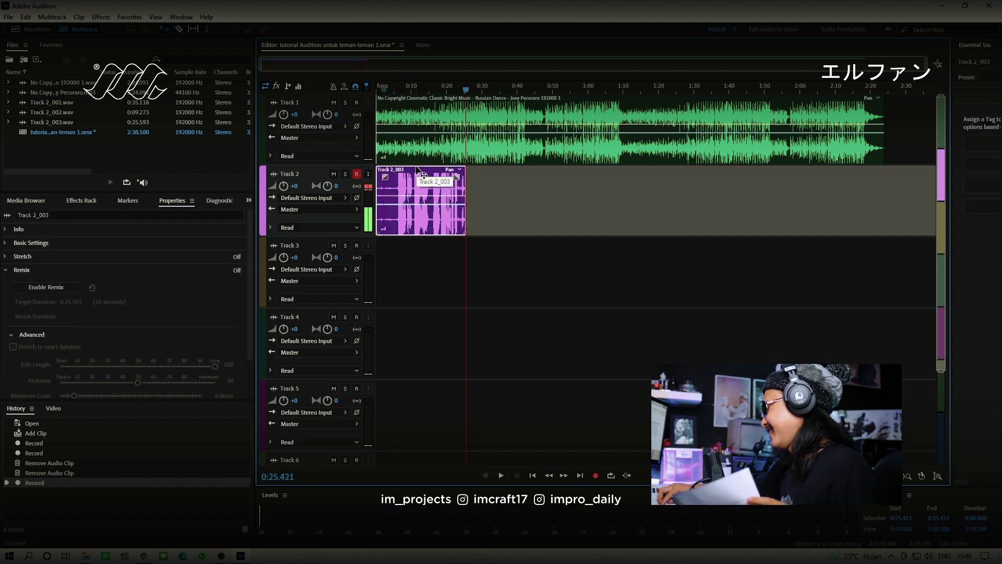
key(Delete)
Record a new voice take of about 2 minutes 26 seconds on Track 2 from the start of the session
drag(393, 92, 362, 87)
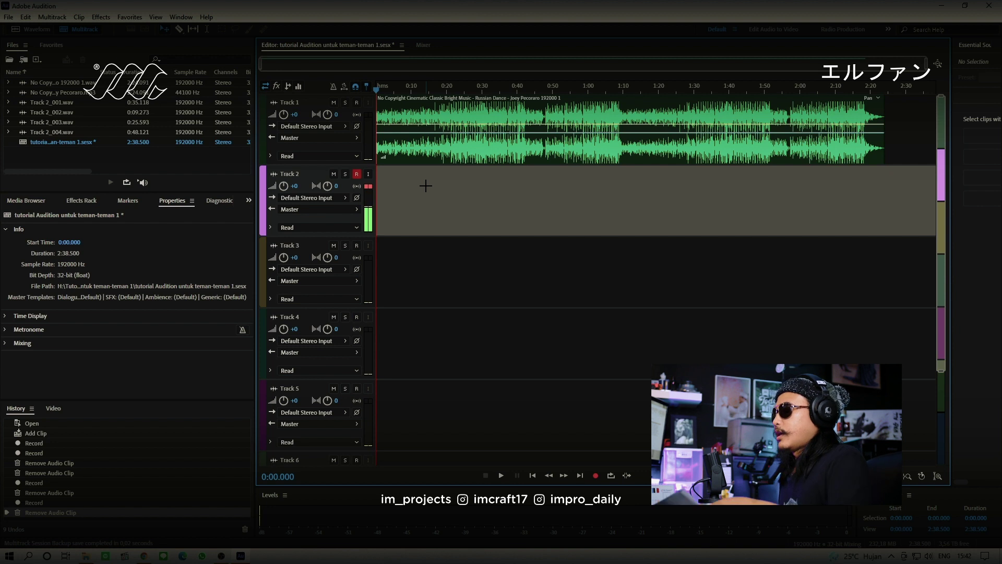
click(597, 477)
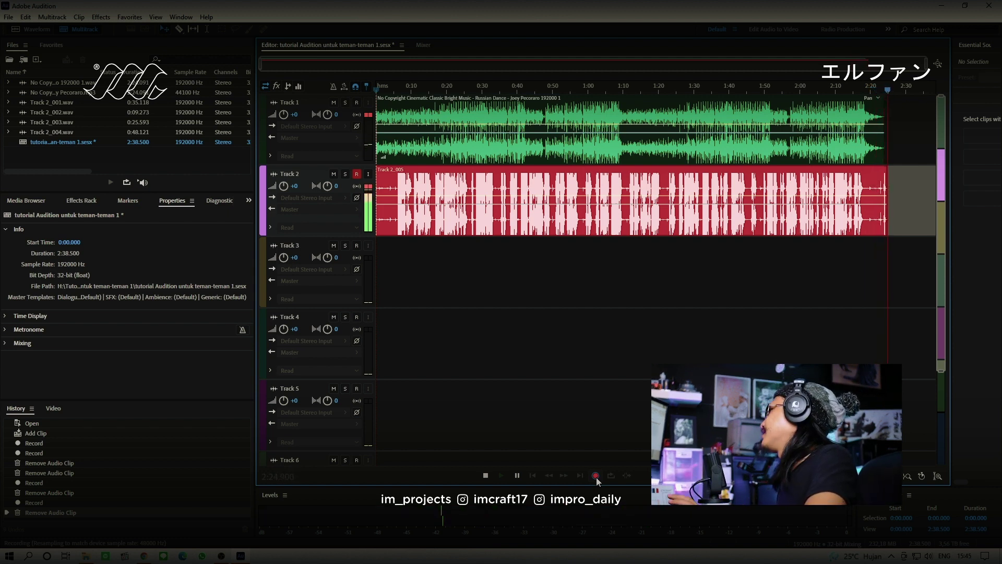
click(596, 476)
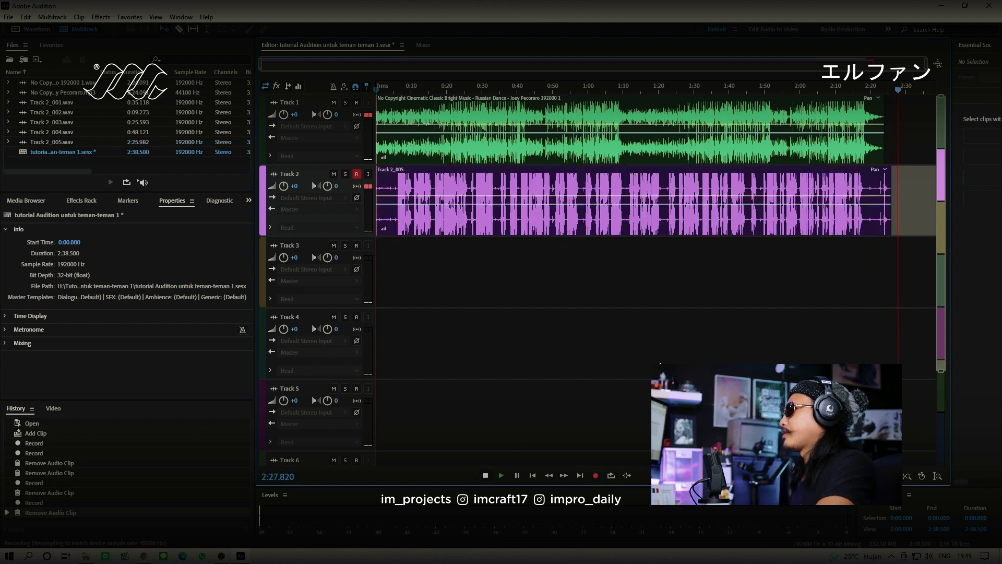
Return to the start of the session and briefly play back the full-length voice take with the music
click(481, 102)
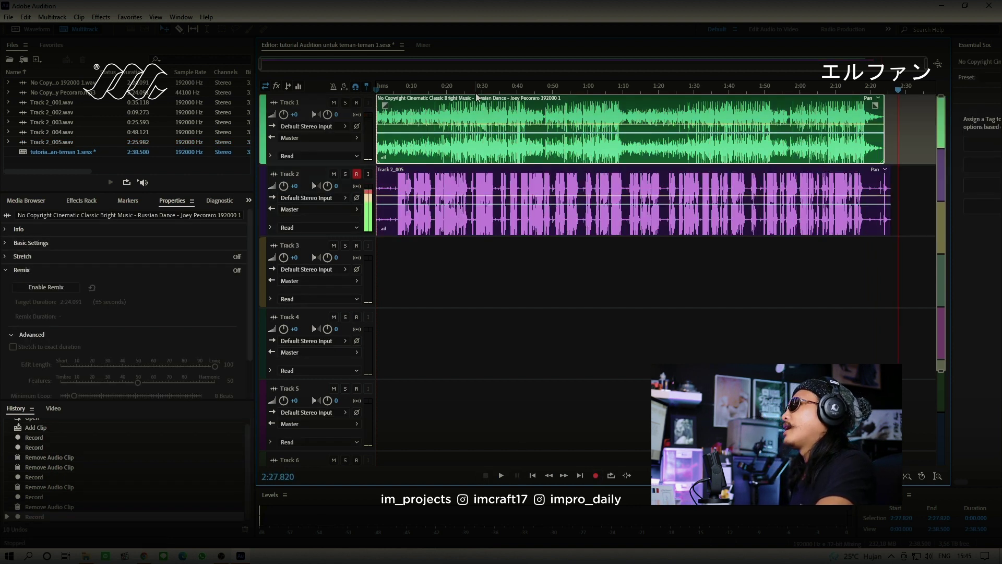
key(Home)
key(space)
key(space)
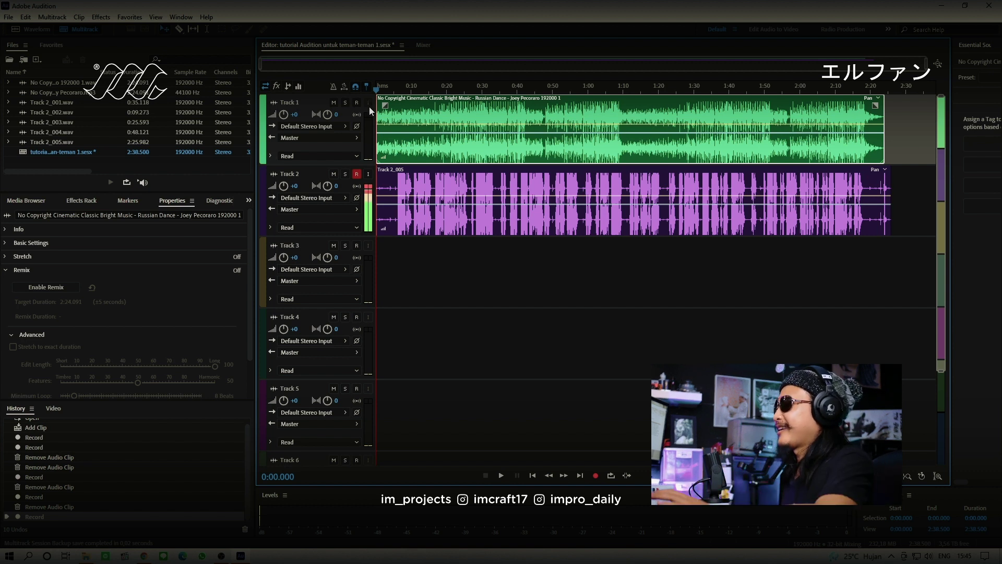
Open the Track 2 voice clip in the Waveform editor and play it from about 0:05.8 to 0:11.9
double_click(388, 182)
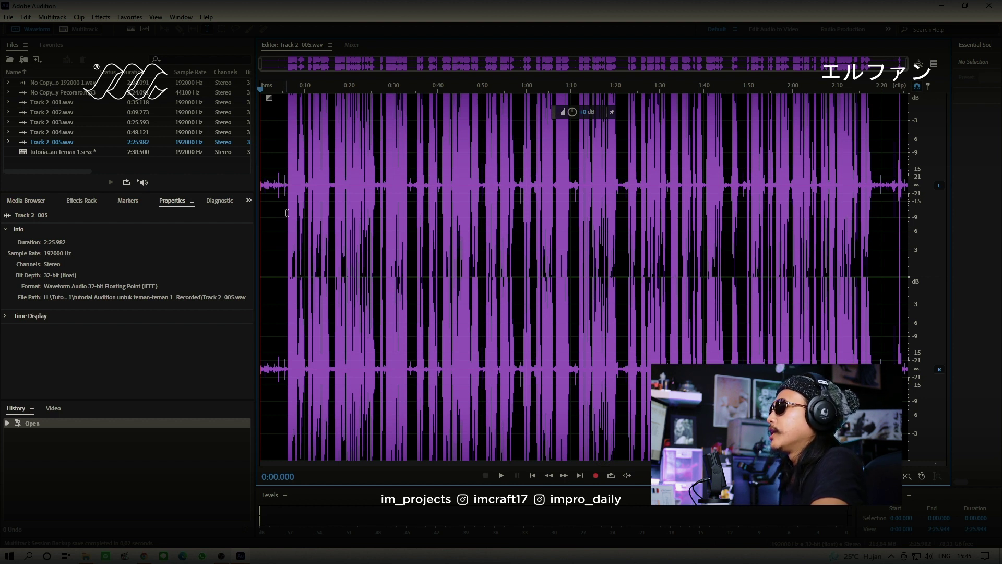
click(285, 182)
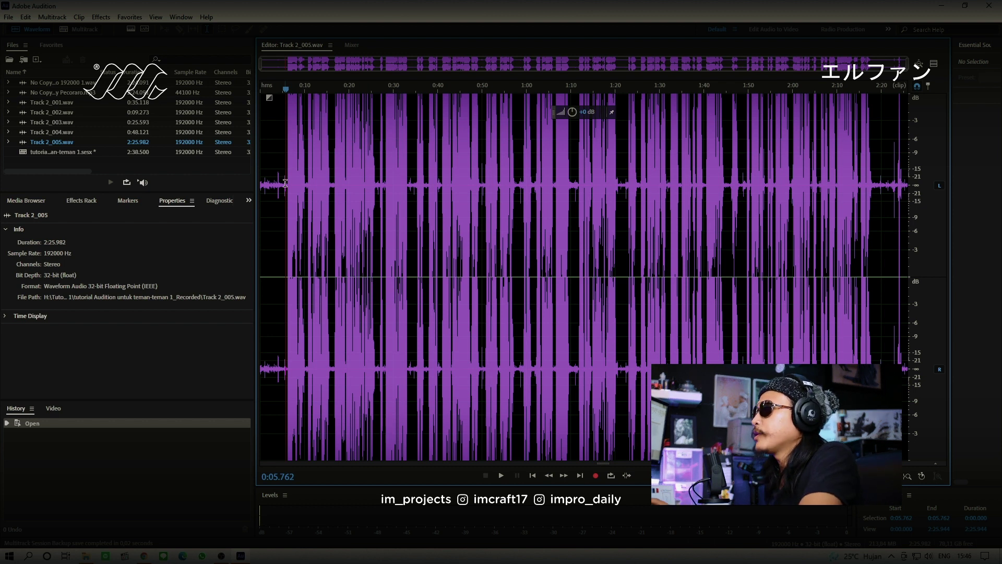
key(space)
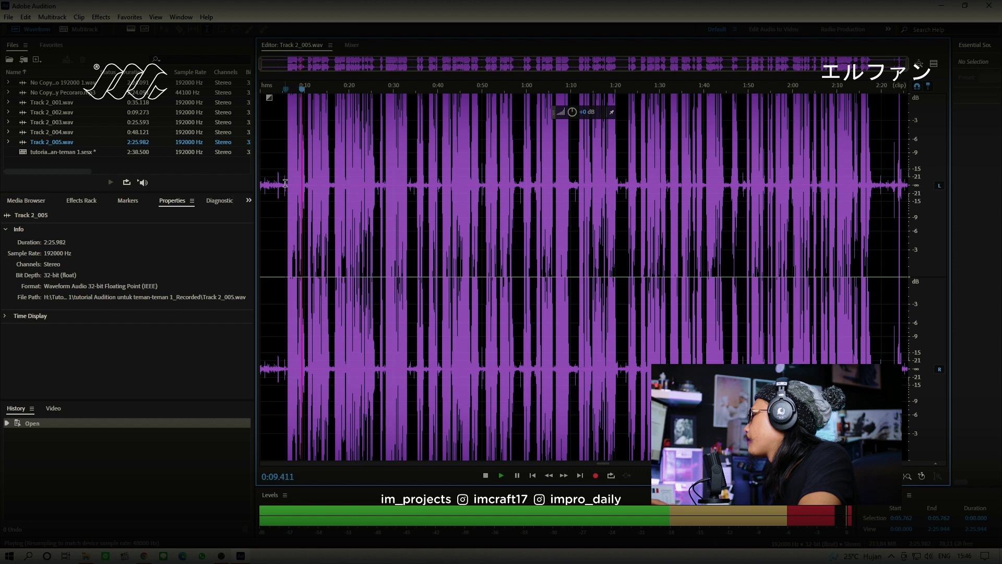
key(space)
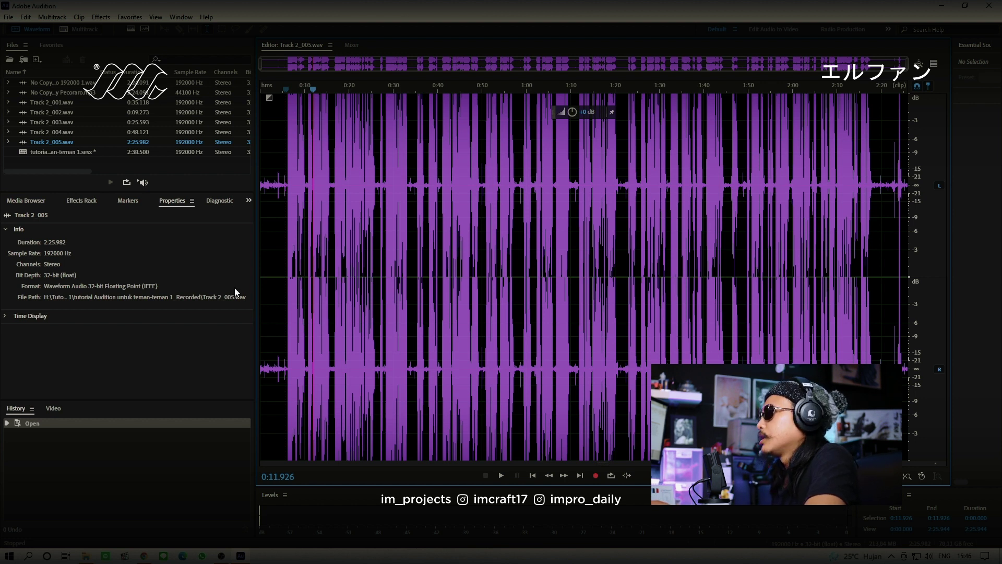
Select the entire voice waveform and scan it for clipping with the DeClipper diagnostic
click(275, 278)
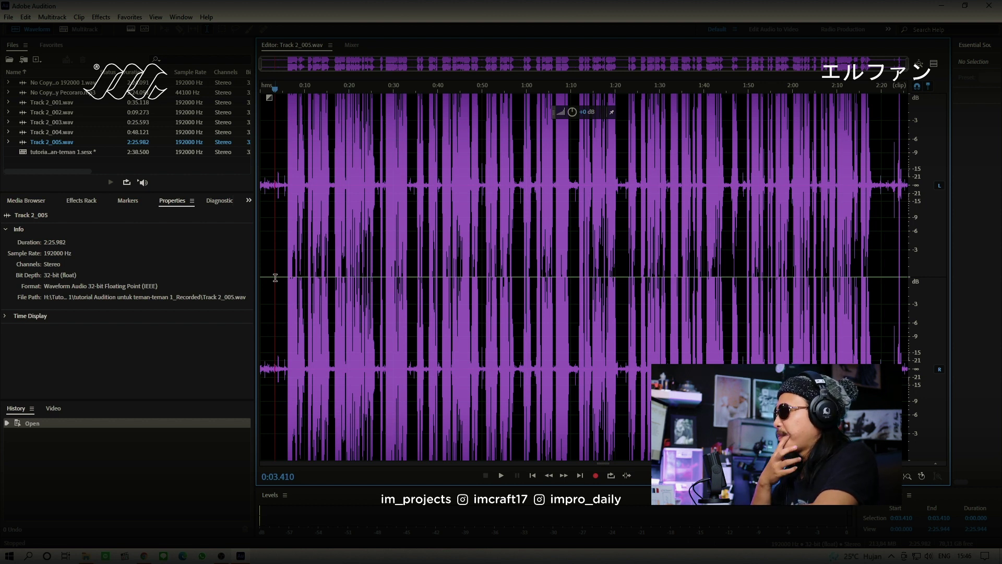
key(ctrl+a)
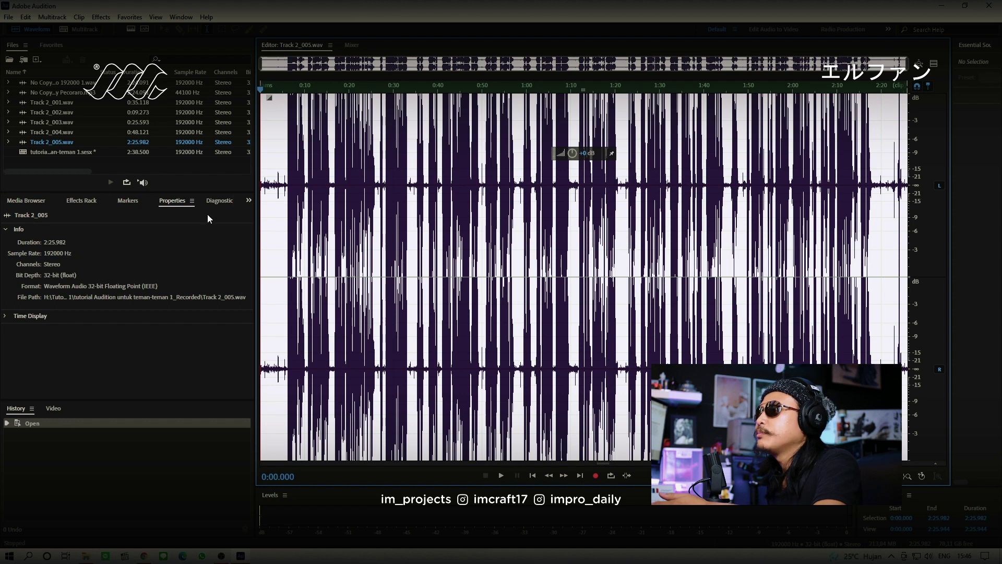
click(216, 201)
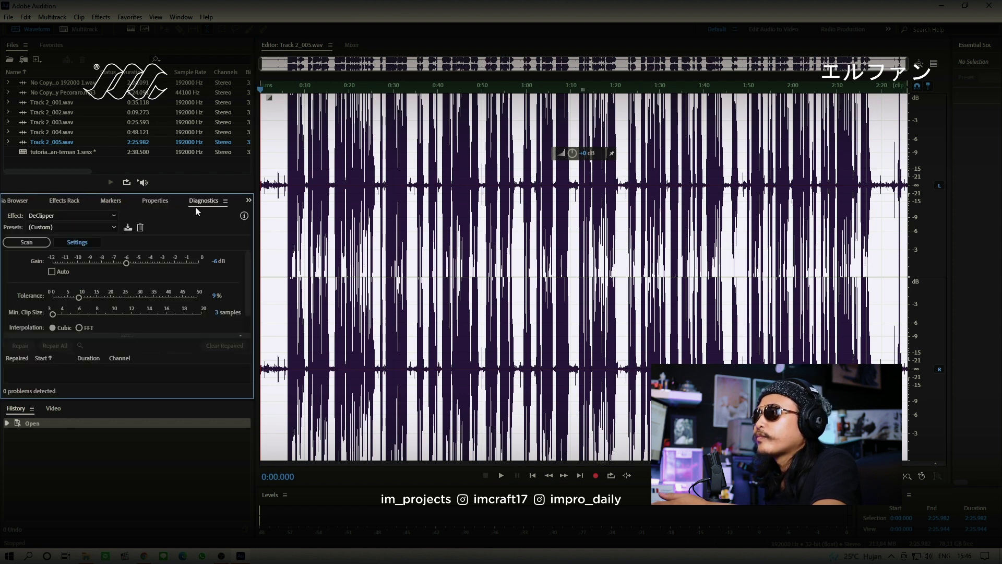
click(71, 216)
click(55, 242)
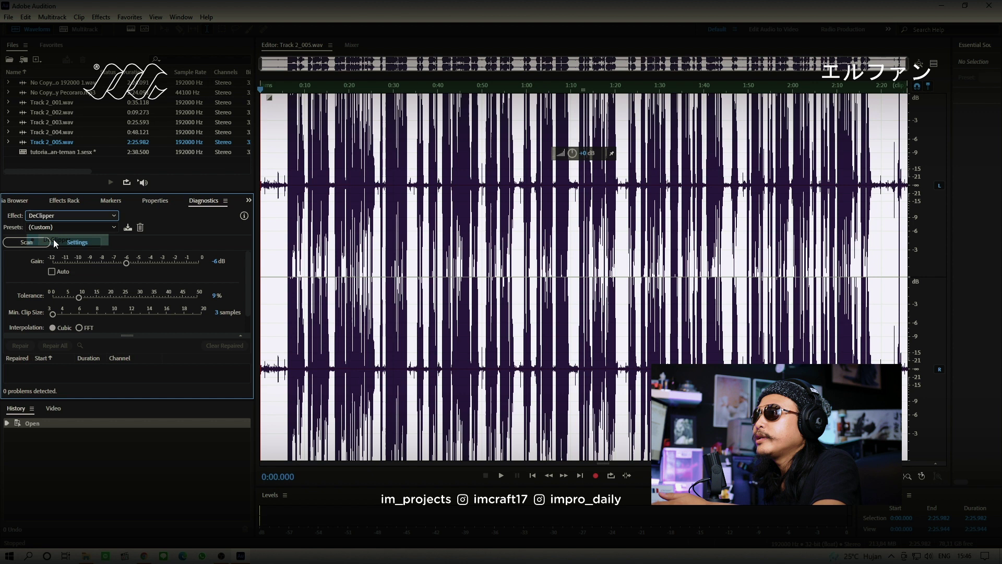
click(28, 246)
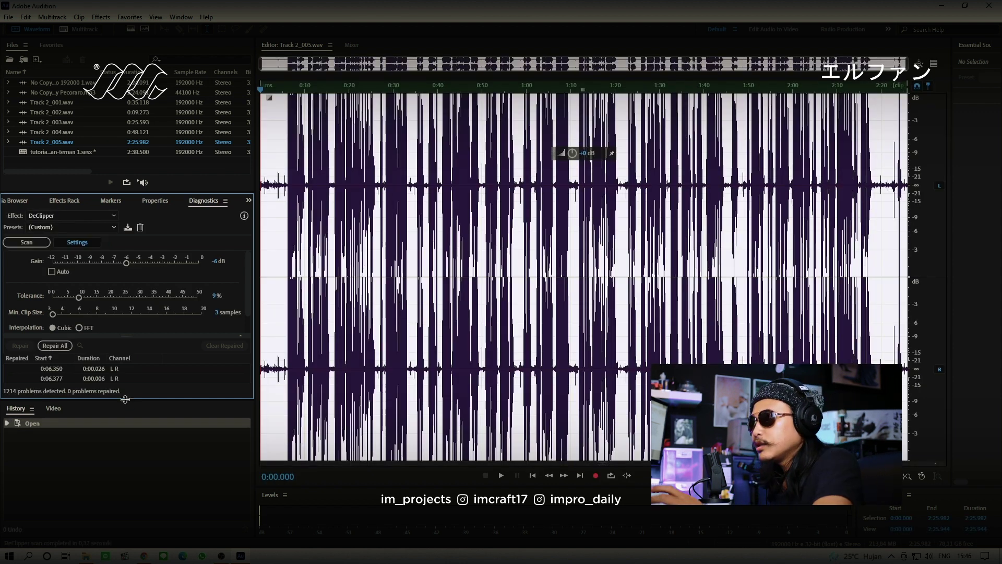
Enlarge the list of detected clipping problems and repair all of them
drag(125, 399, 125, 498)
drag(126, 401, 127, 325)
mouse_move(248, 360)
mouse_down()
mouse_move(250, 473)
mouse_move(249, 348)
mouse_up()
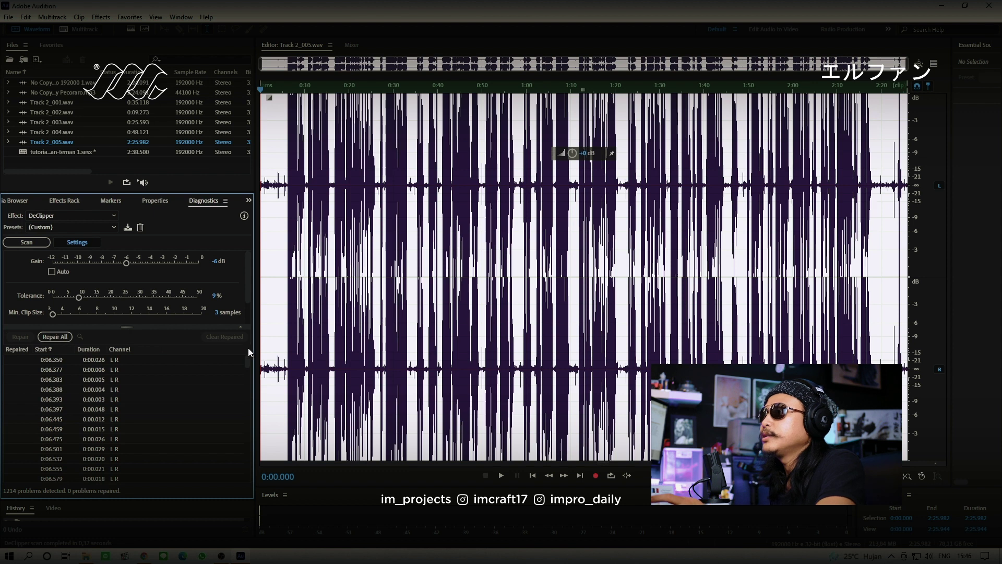
click(53, 337)
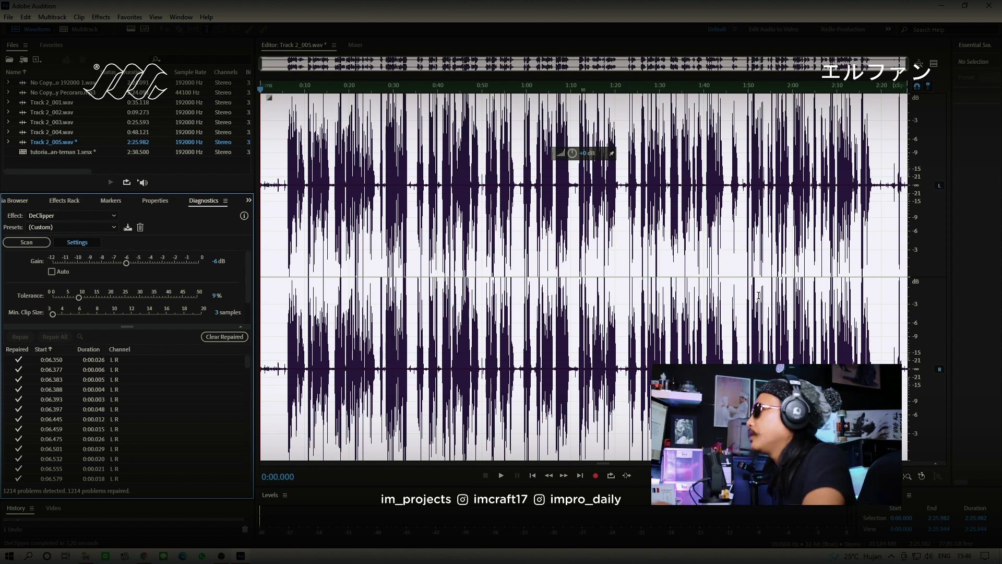
Play back the quiet passage before the first spoken words, between about 0:00.6 and 0:04.6, to check its background noise
click(908, 74)
drag(907, 74, 347, 72)
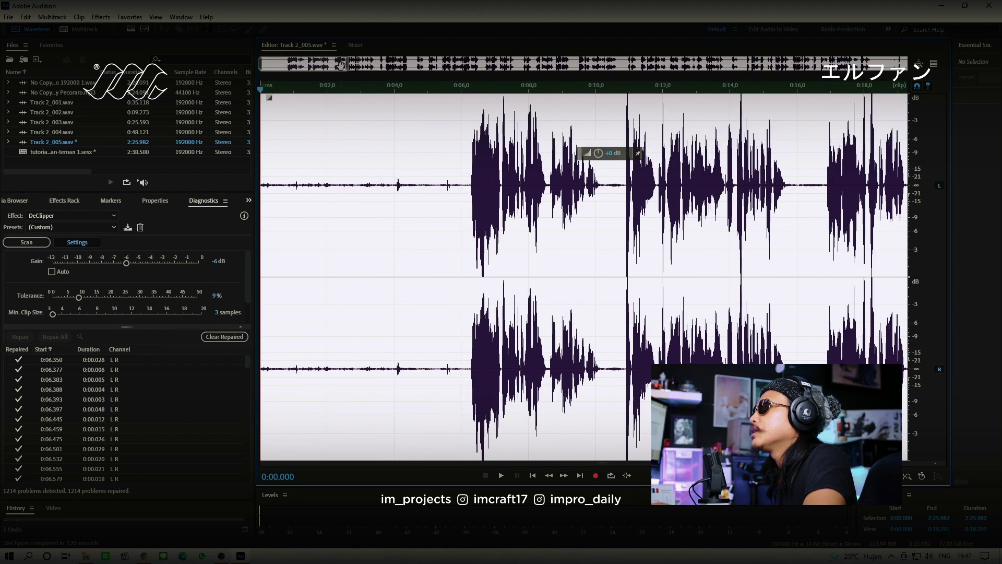
click(354, 188)
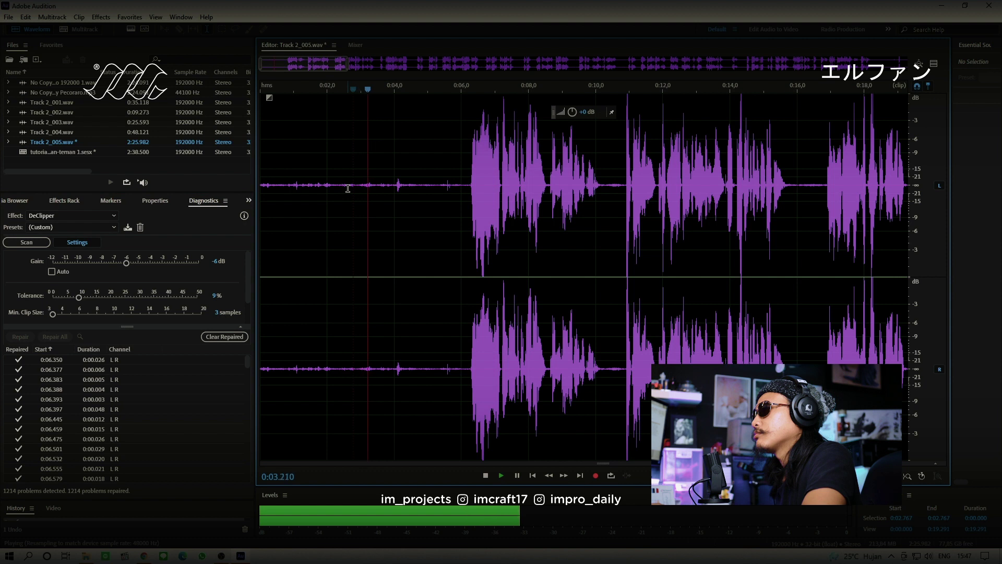
key(space)
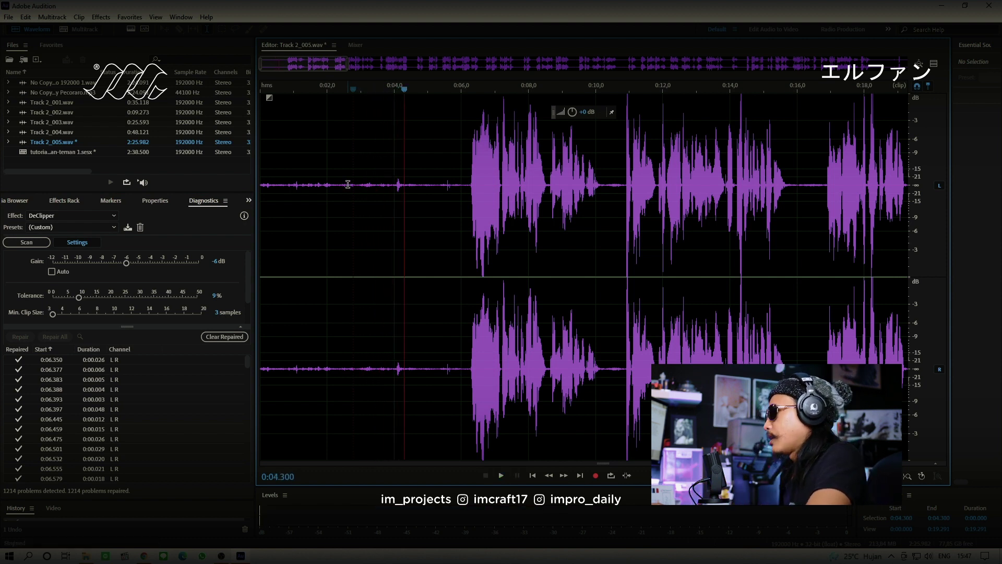
click(301, 186)
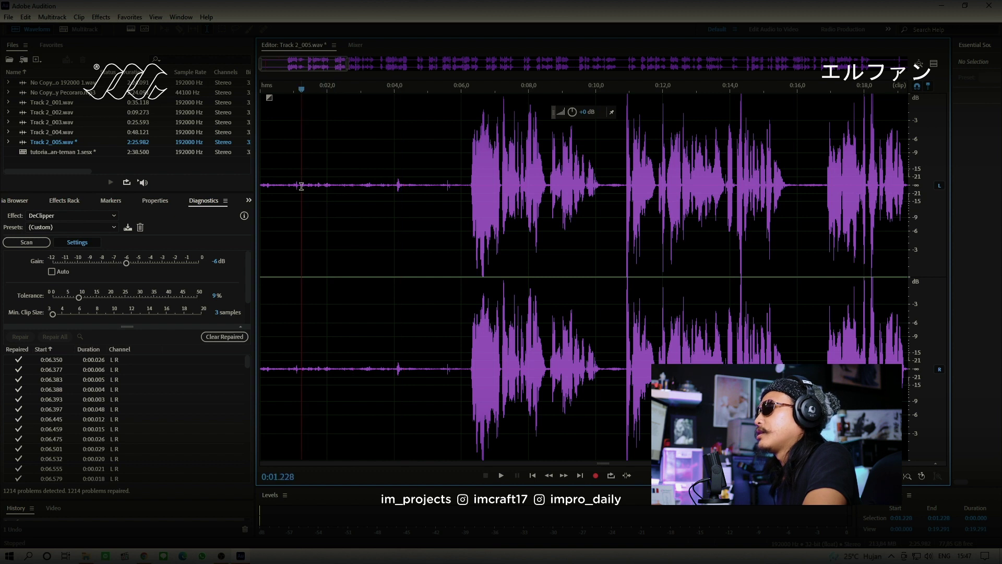
key(space)
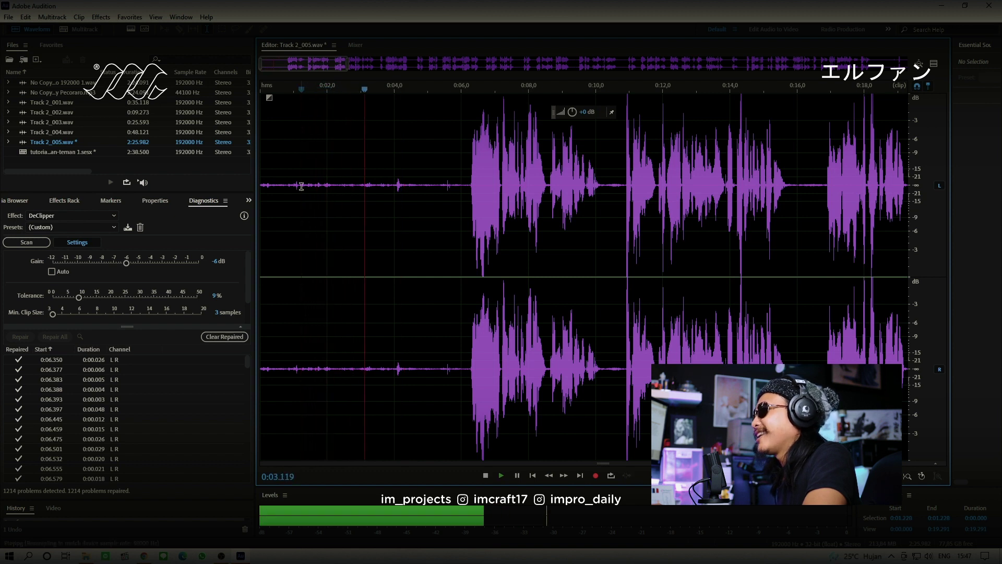
key(space)
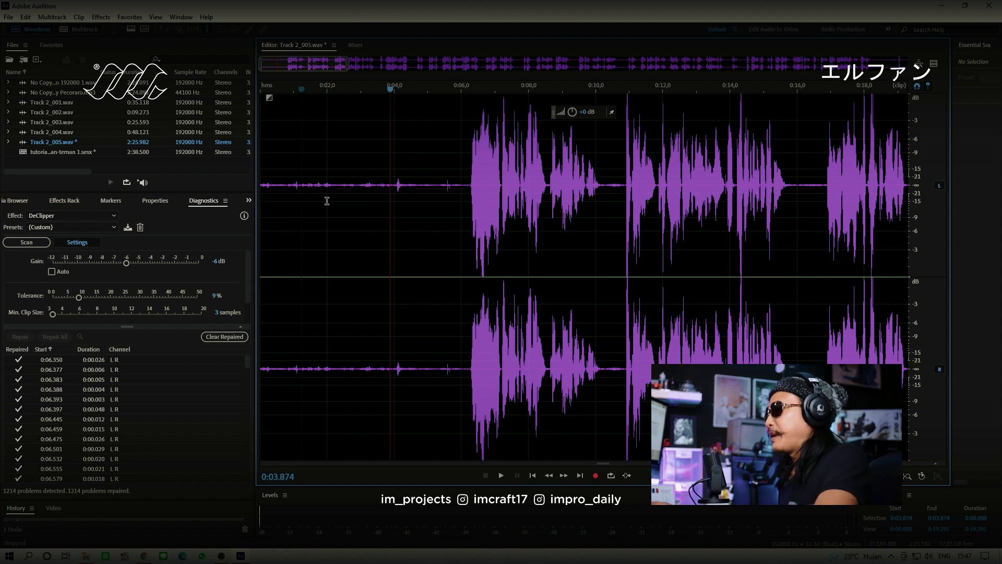
click(281, 187)
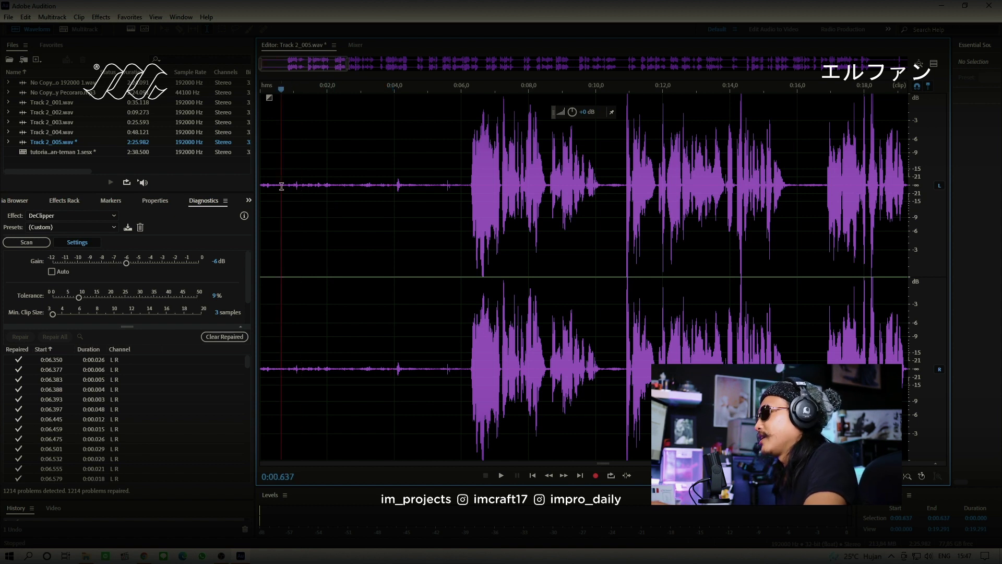
key(space)
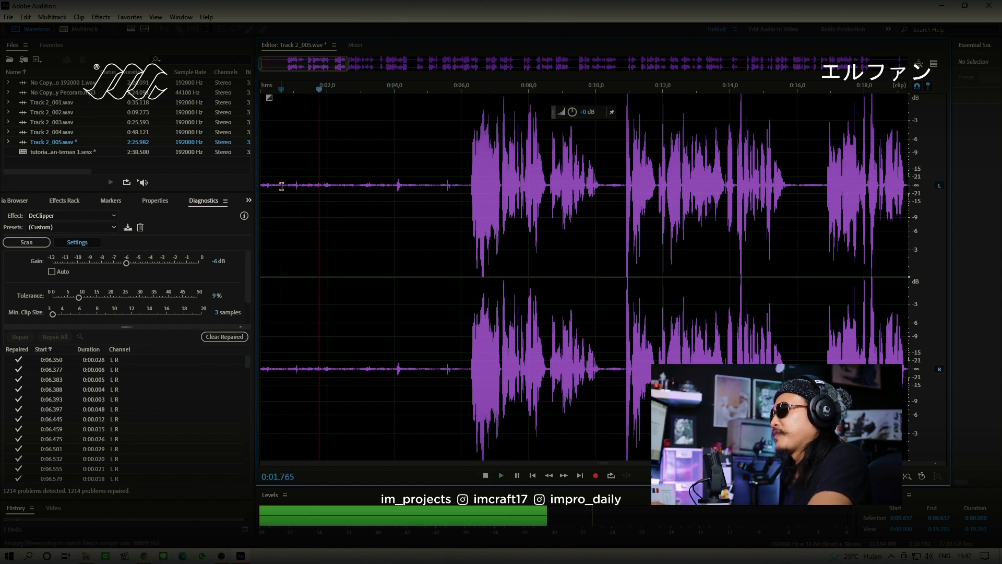
key(space)
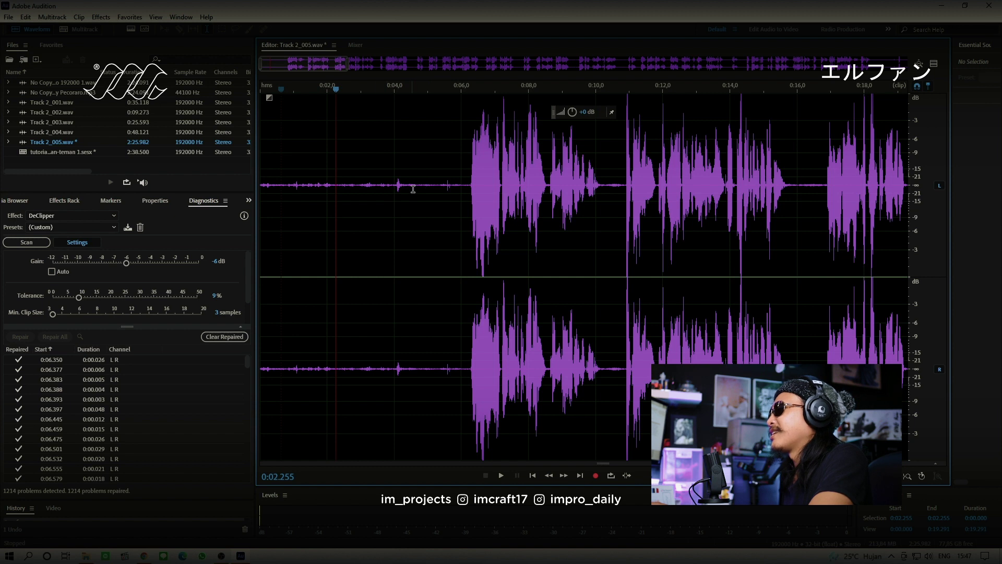
key(space)
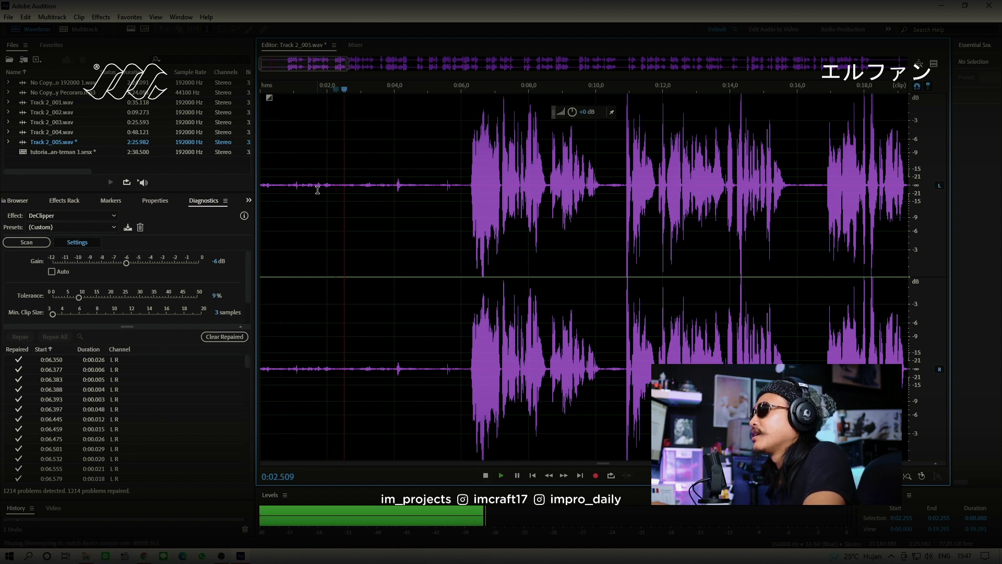
key(space)
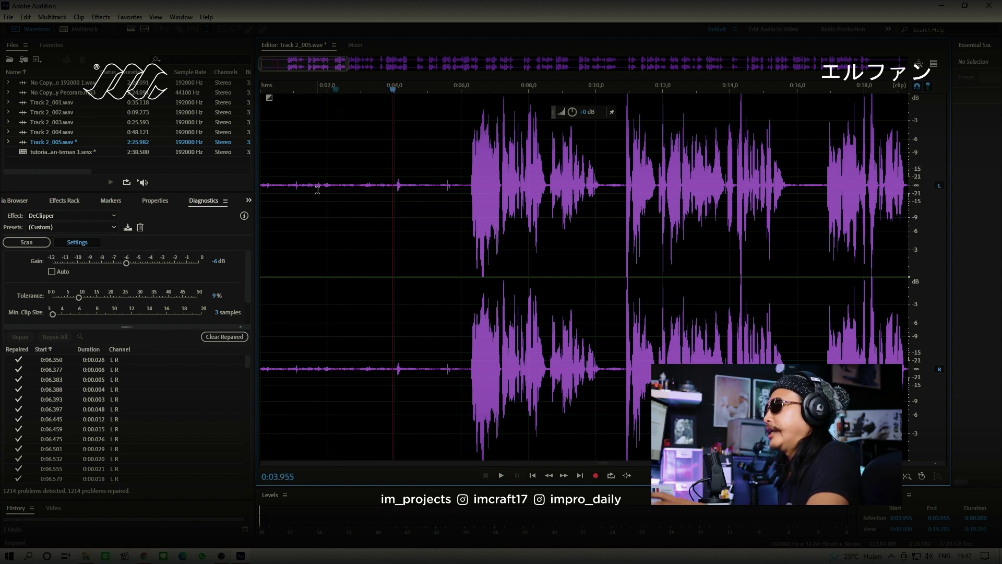
key(space)
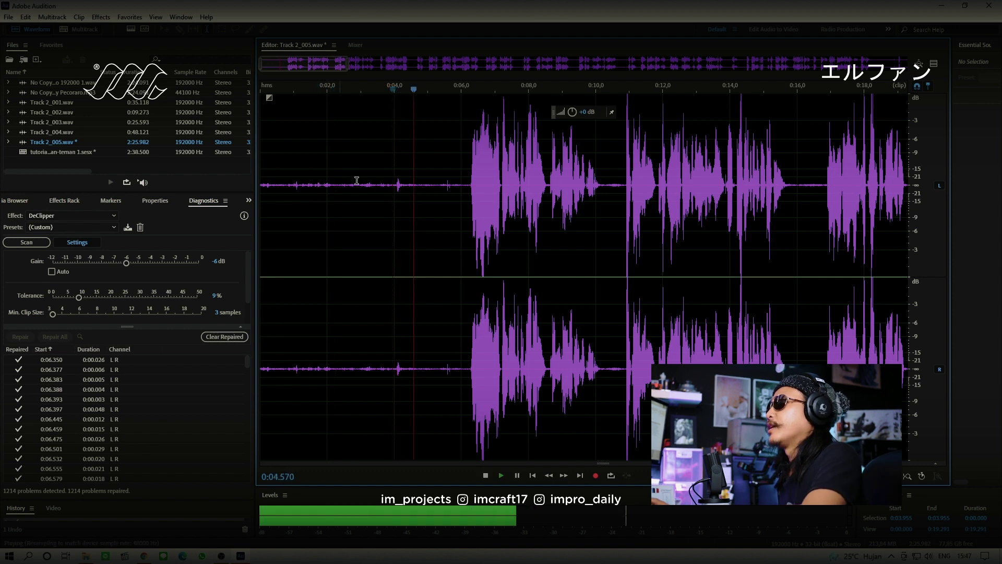
key(space)
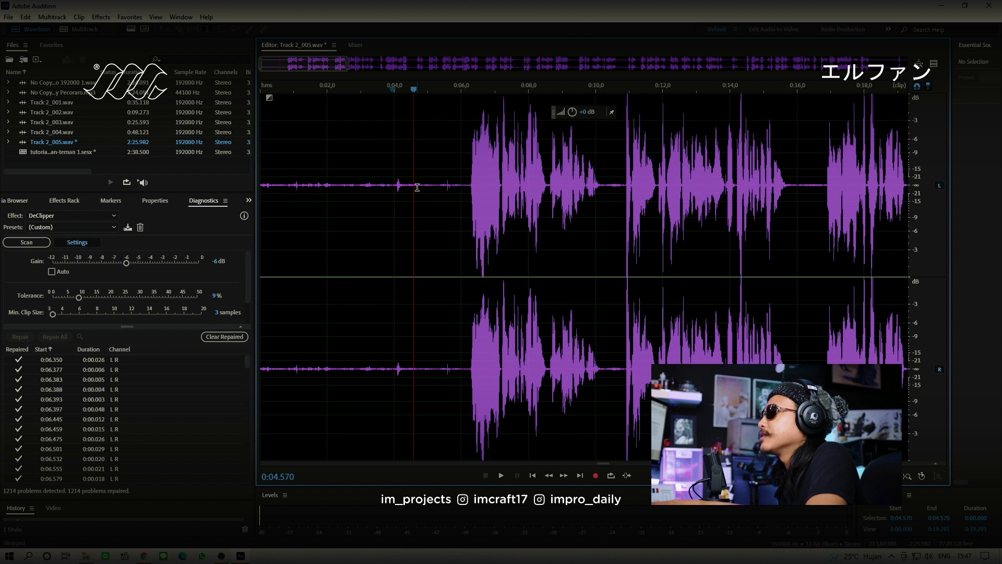
Play back the first spoken phrase from 0:06 to about 0:10.3
click(463, 186)
key(space)
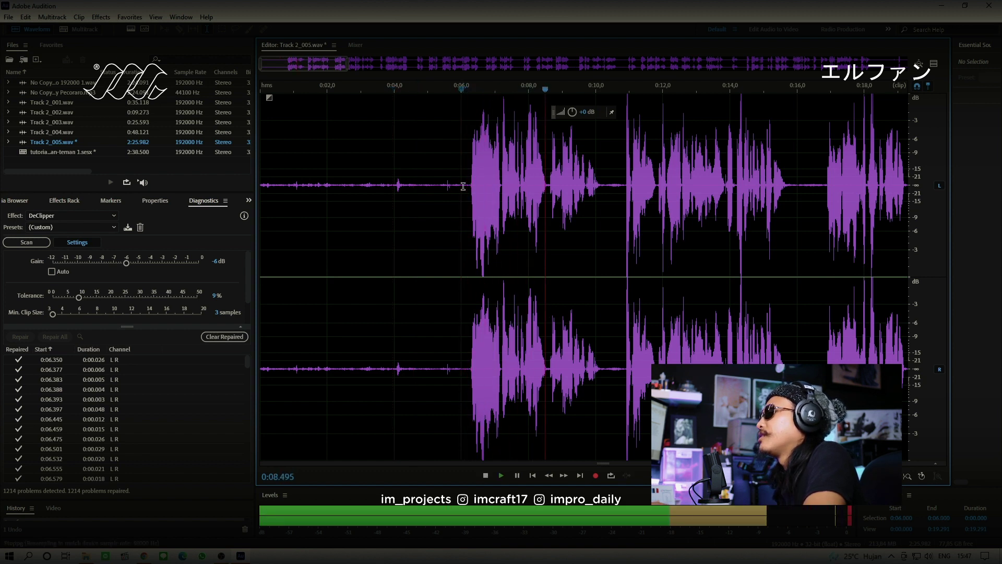
key(space)
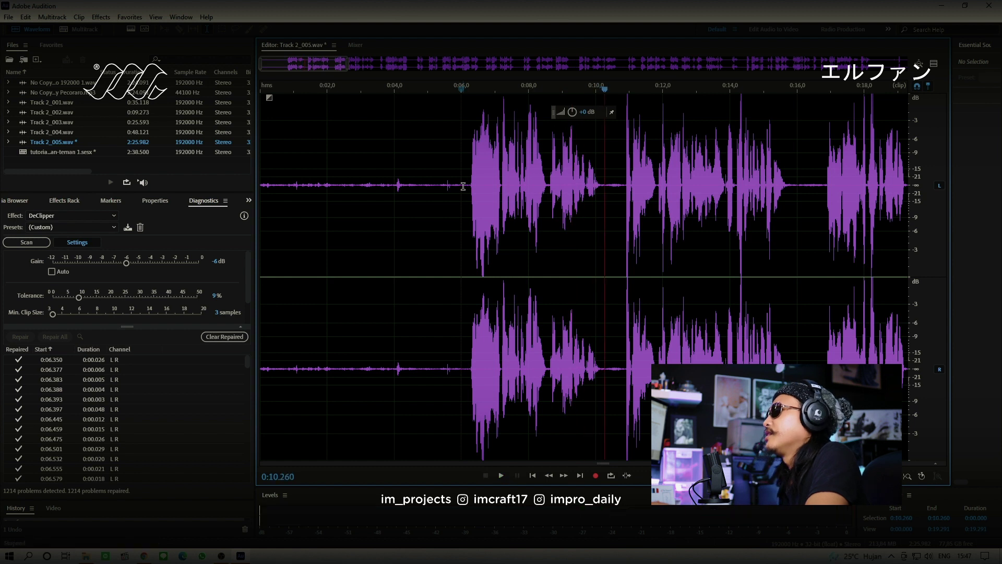
Select a short quiet stretch of background noise from about 0:04.88 to 0:05.10 and capture it as the noise print
click(432, 186)
drag(431, 186, 424, 186)
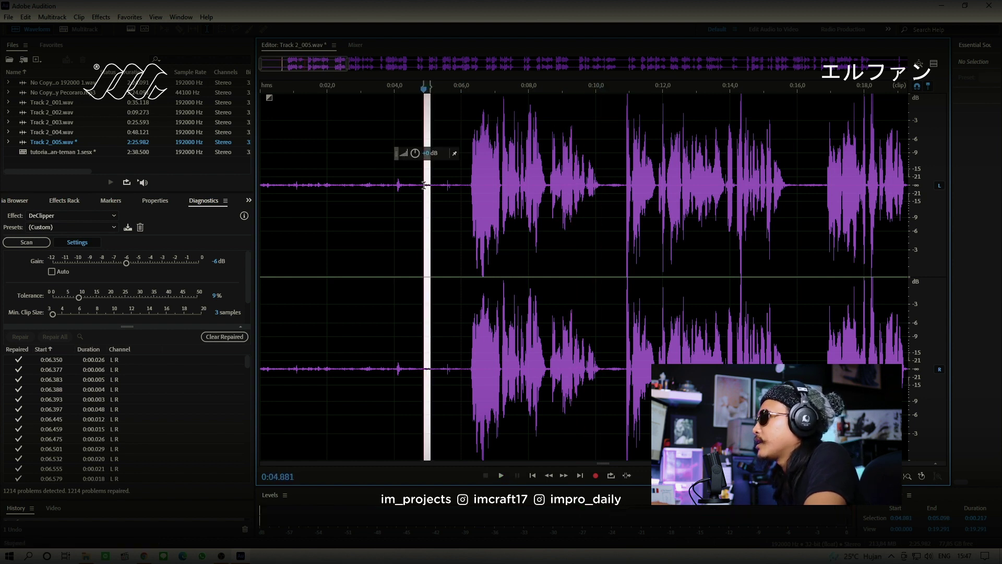
click(100, 18)
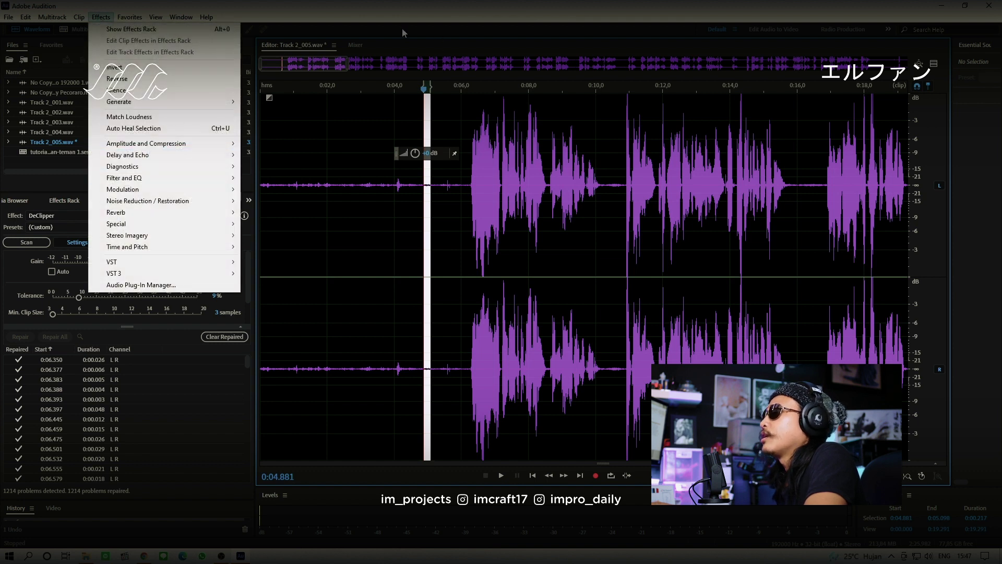
click(269, 6)
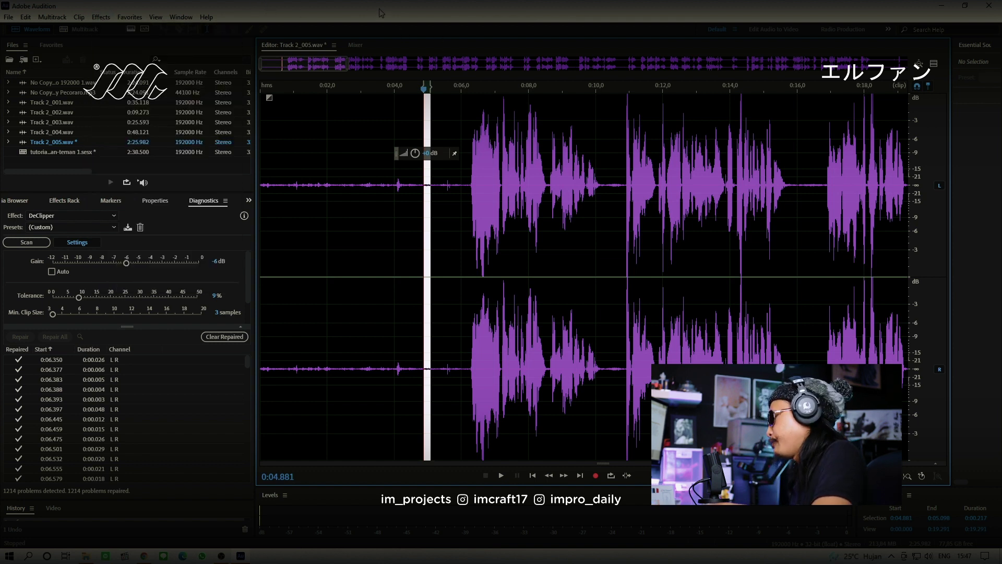
key(shift+p)
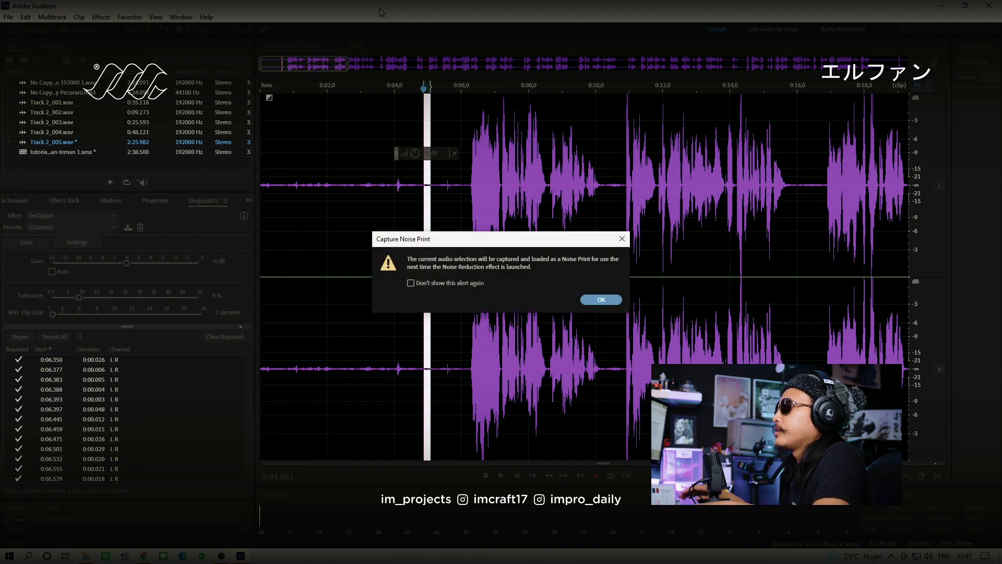
click(598, 300)
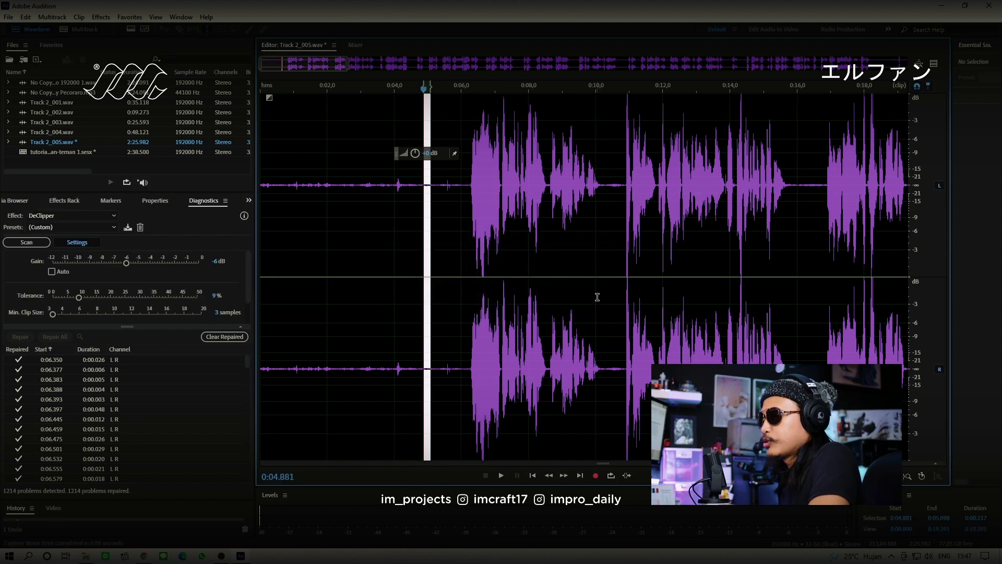
Select the entire voice waveform and apply the Noise Reduction process to it with the captured noise print
key(ctrl+a)
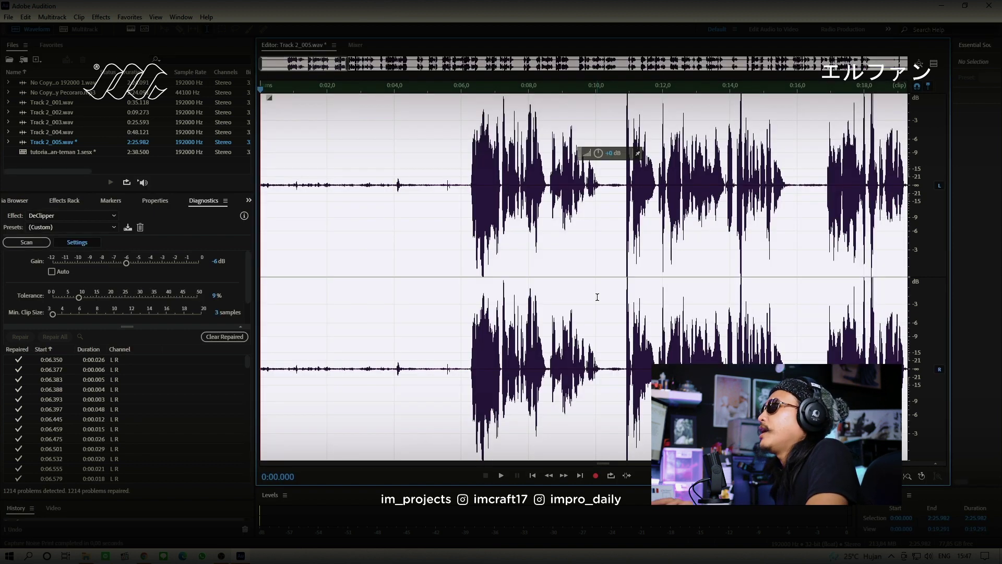
click(102, 18)
mouse_move(145, 225)
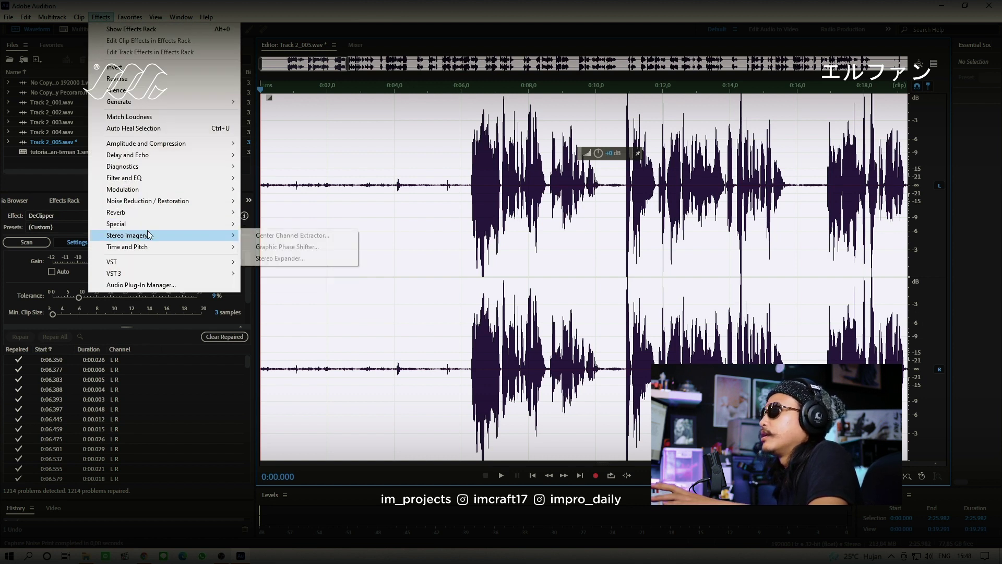
mouse_move(219, 201)
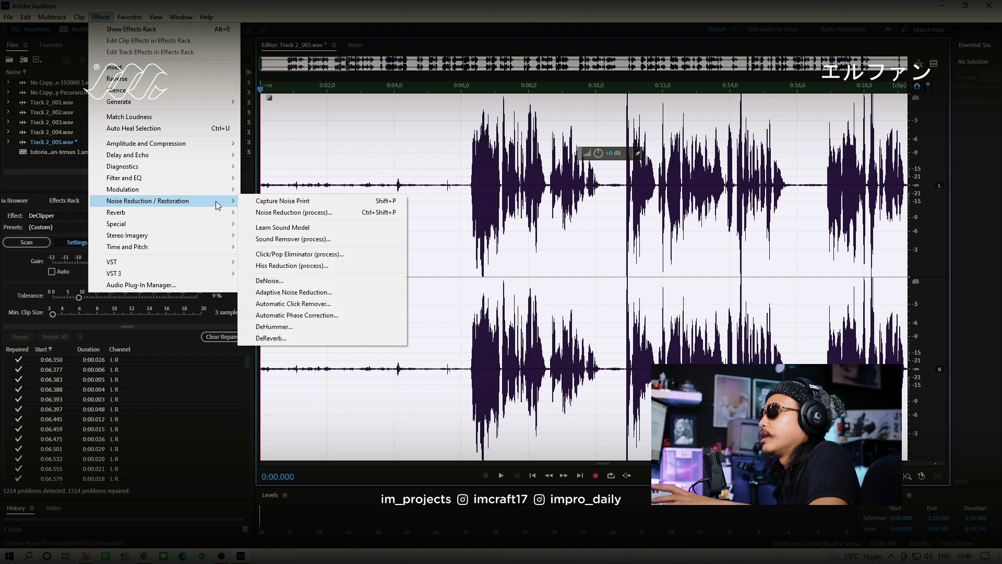
click(268, 214)
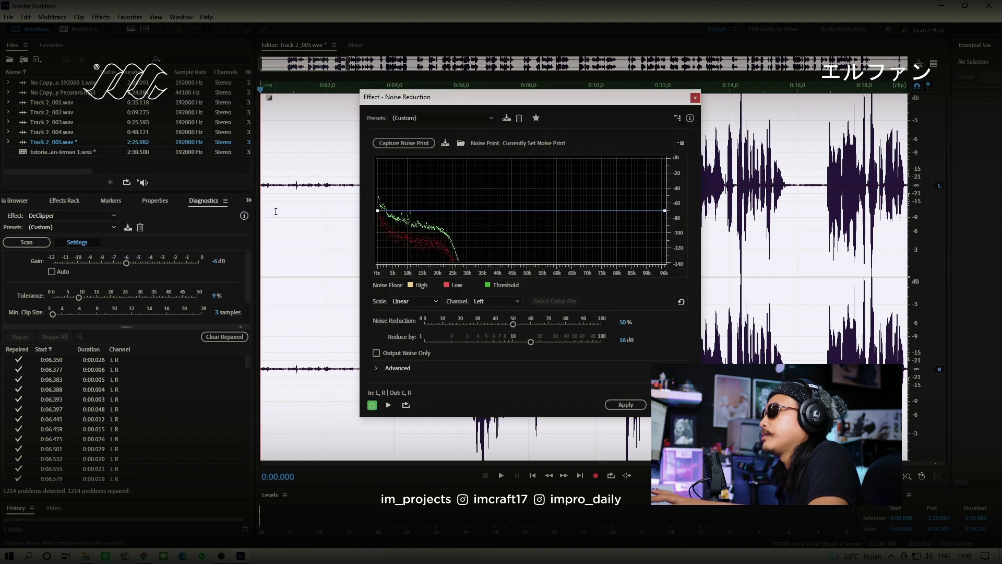
click(631, 407)
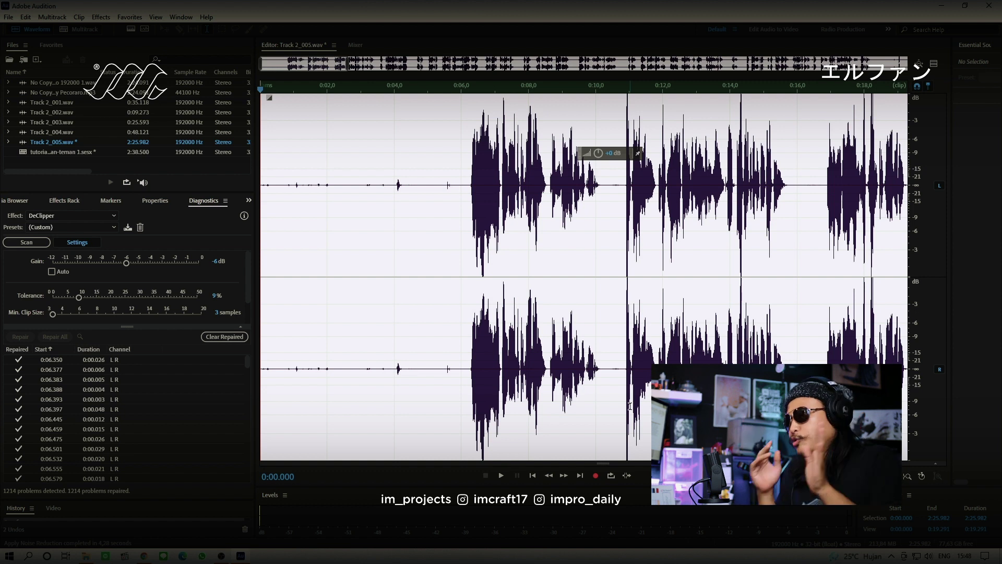
Play back the noise-reduced voice from the quiet passage at about 0:02.5 to about 0:19
double_click(334, 192)
click(344, 185)
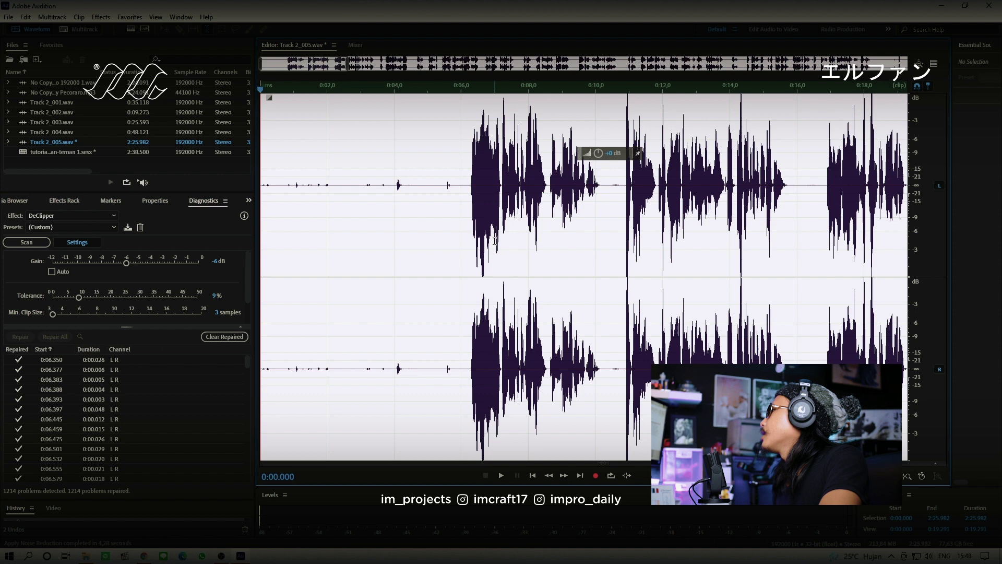
click(403, 278)
drag(343, 188, 438, 188)
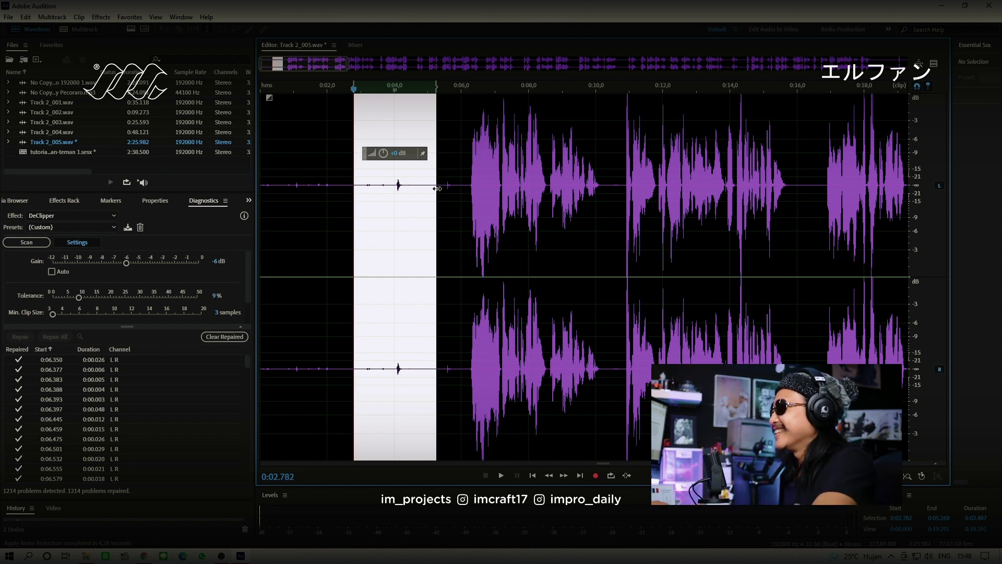
click(386, 183)
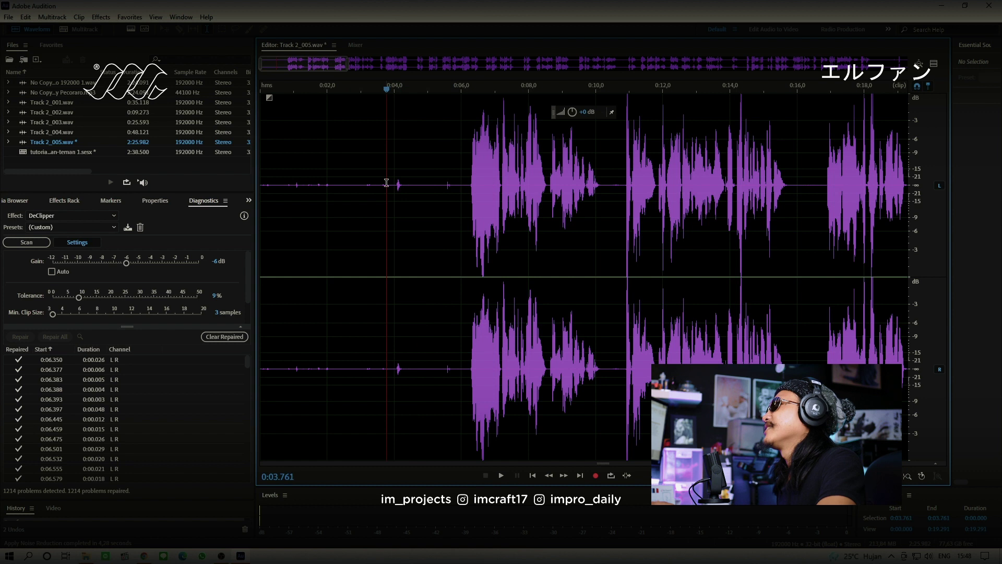
click(346, 183)
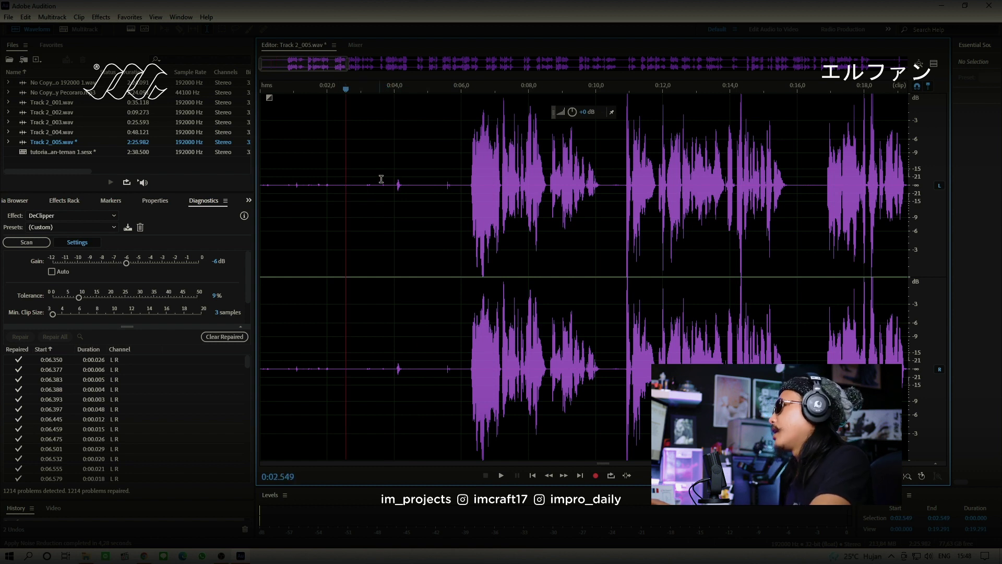
key(space)
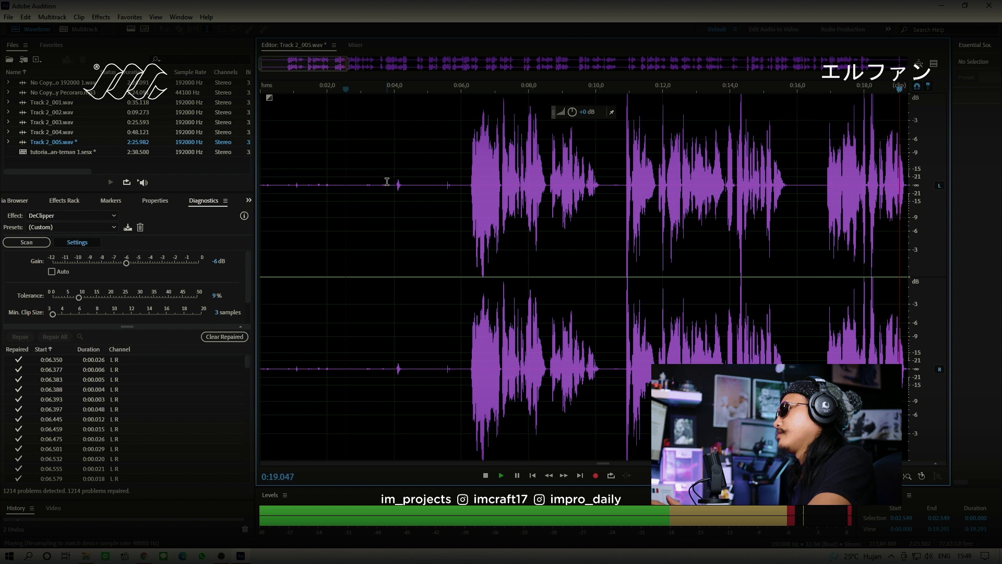
key(space)
Select the quiet lead-in from 0:00 to about 0:06.1 and lower its volume to silence
drag(375, 67, 282, 76)
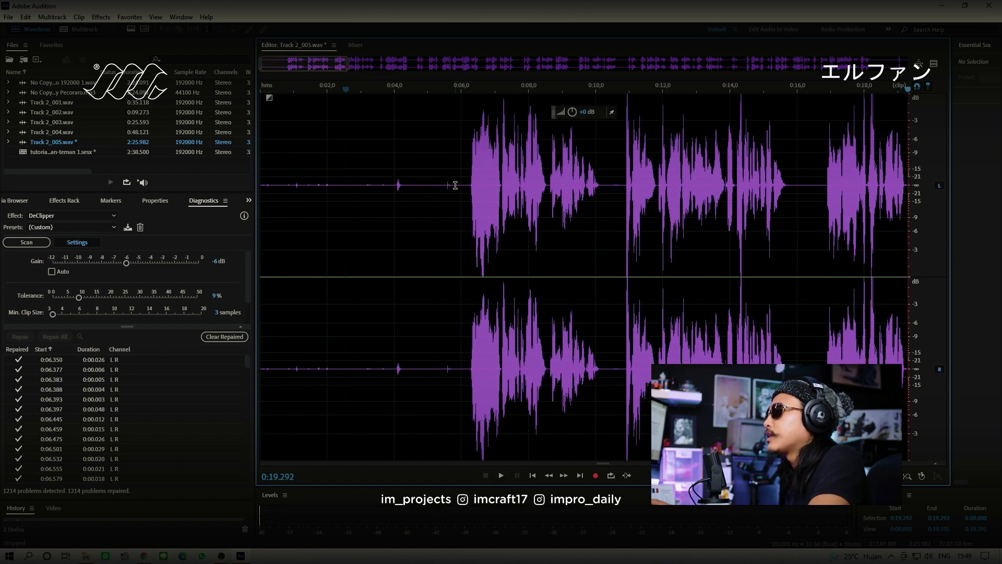
drag(395, 182, 196, 176)
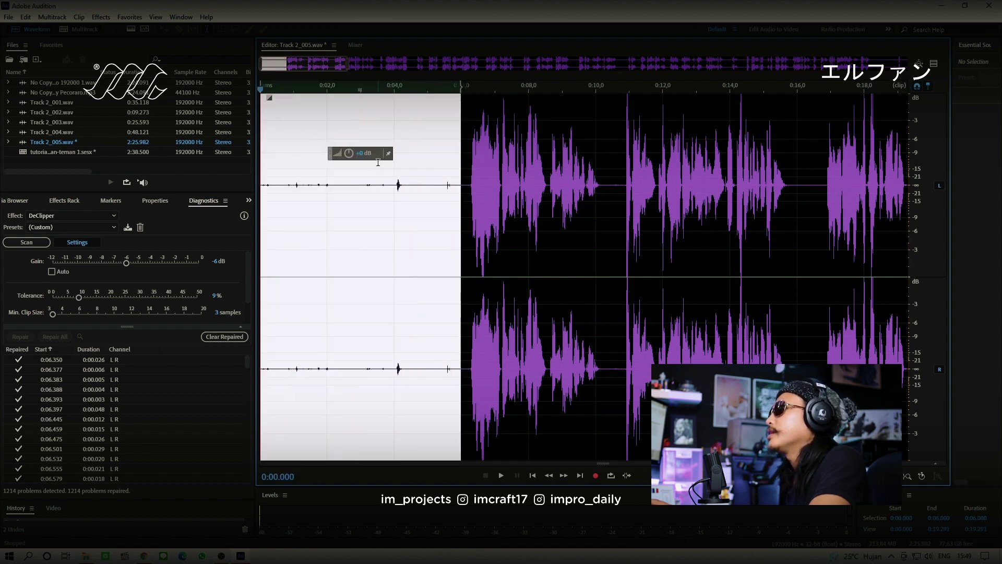
drag(287, 151, 288, 152)
Listen to the pause after the first spoken phrase, around 0:10.5, and reduce its volume to silence
click(580, 204)
click(602, 187)
key(space)
key(space)
drag(609, 183, 620, 182)
double_click(621, 182)
click(608, 181)
triple_click(603, 197)
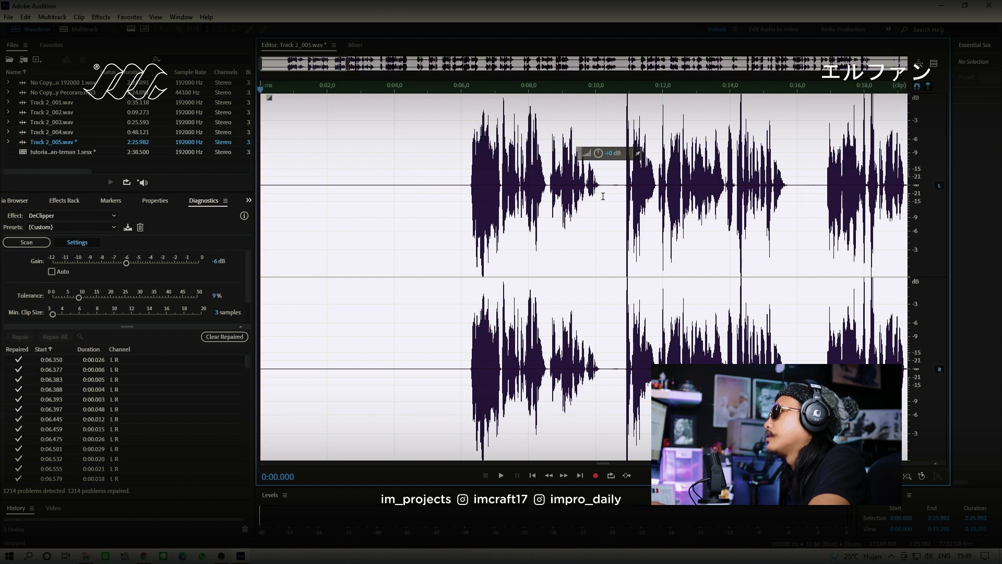
click(658, 135)
drag(604, 183, 602, 154)
click(612, 202)
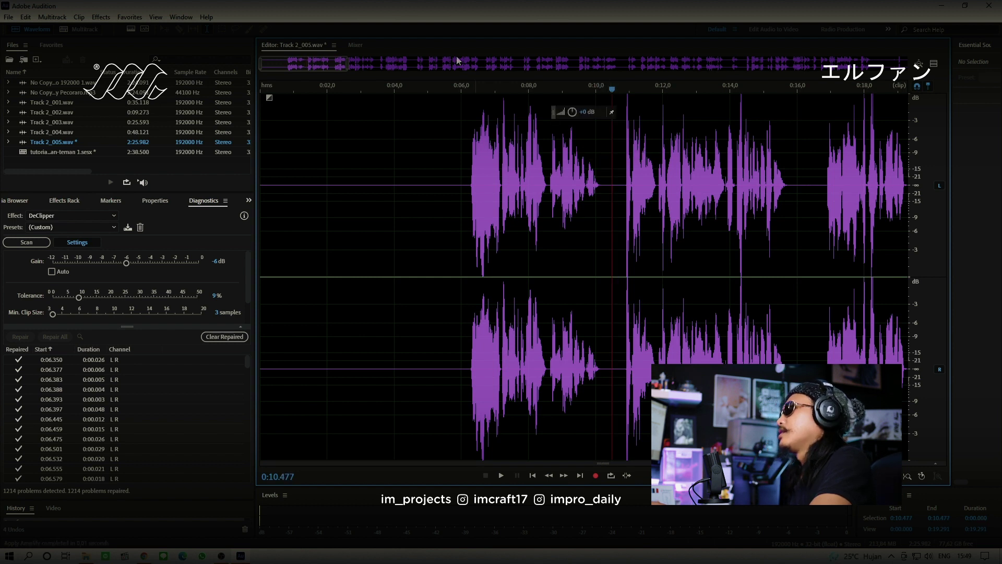
Play back the voice from about 0:10.5 to about 0:25.5
scroll(389, 122, right, 5)
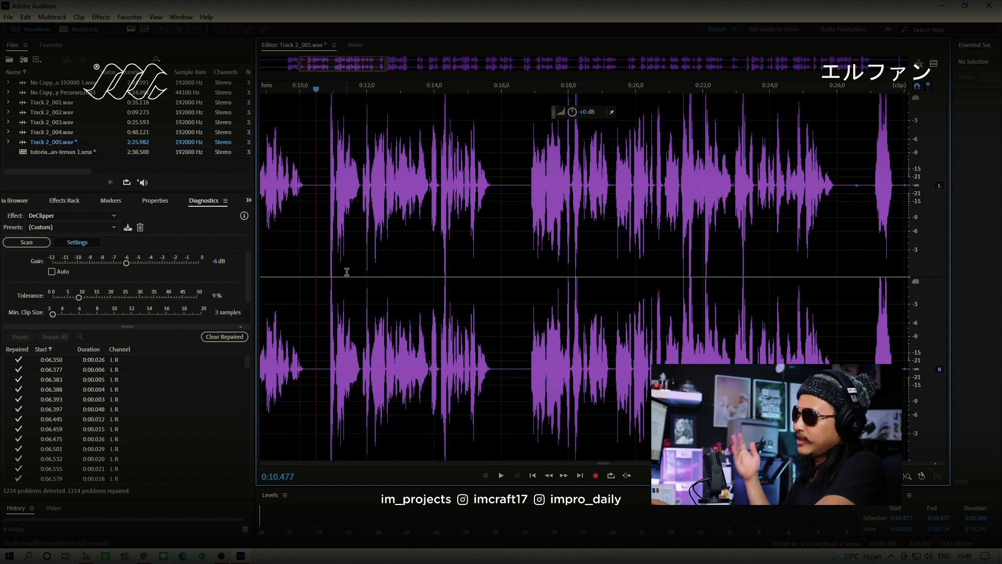
key(space)
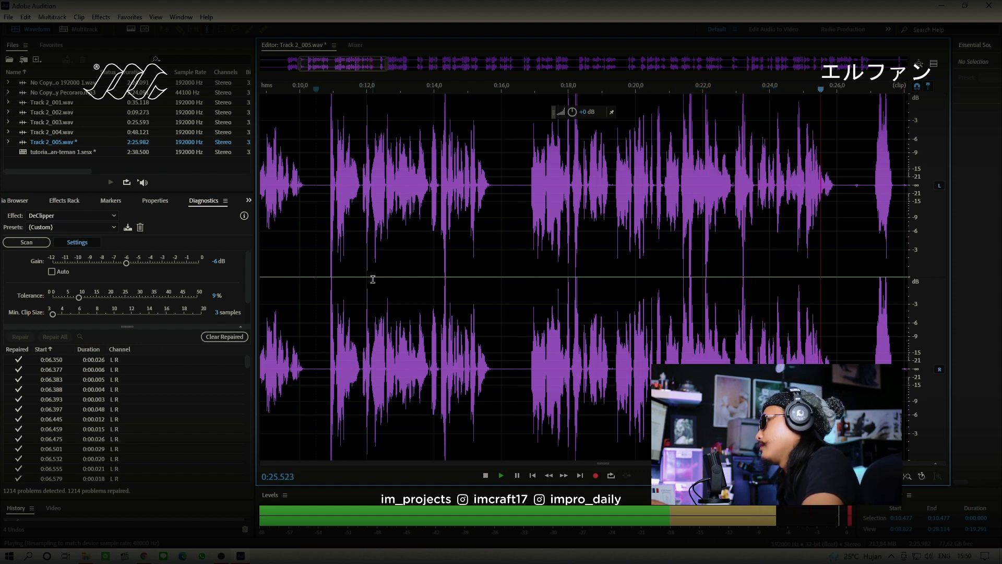
key(space)
Select the pause from 0:26.0 to about 0:26.96 and reduce its volume to silence
scroll(718, 282, down, 1)
scroll(717, 282, up, 1)
drag(348, 63, 394, 91)
drag(607, 187, 573, 186)
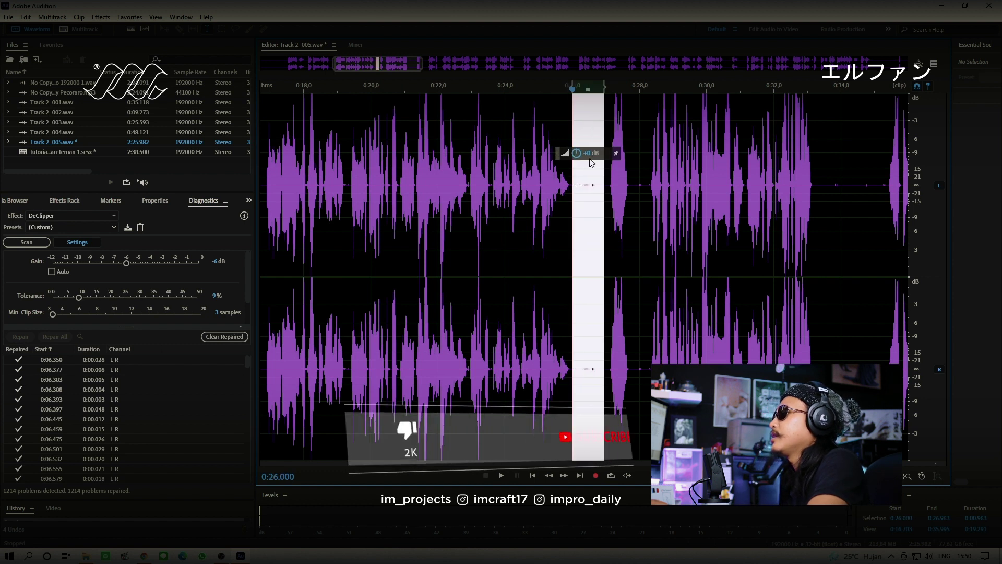
drag(591, 153, 588, 178)
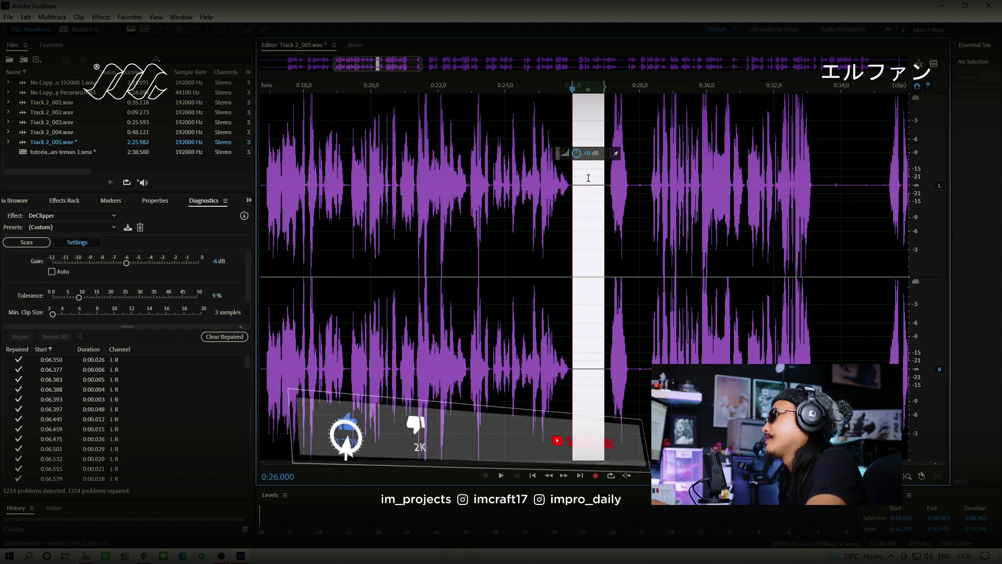
Play back the voice from about 0:26.5 to about 0:32
click(589, 178)
key(space)
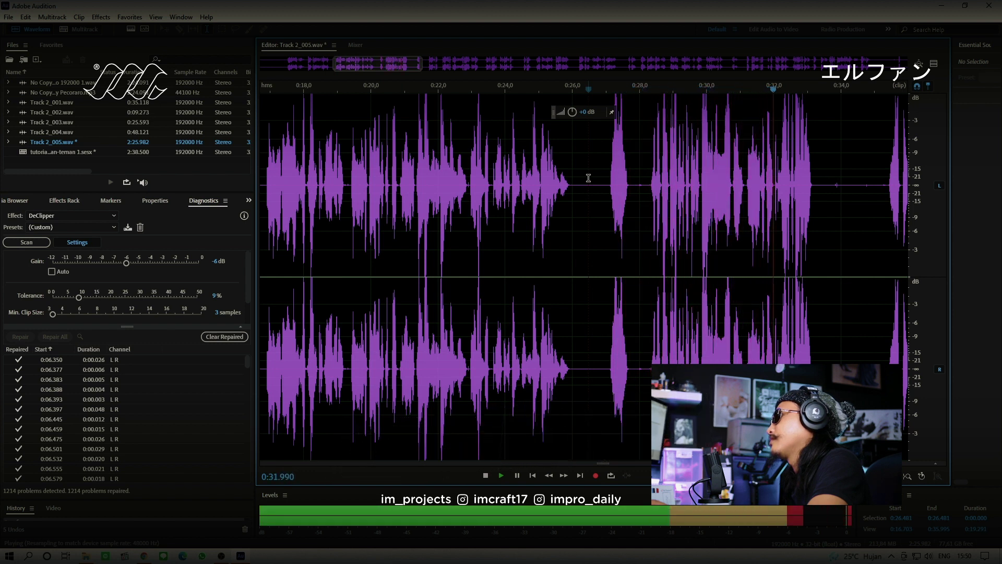
key(space)
Delete the short pause from about 0:27.77 to 0:28.25, accepting the change to the file's duration
drag(633, 185, 648, 185)
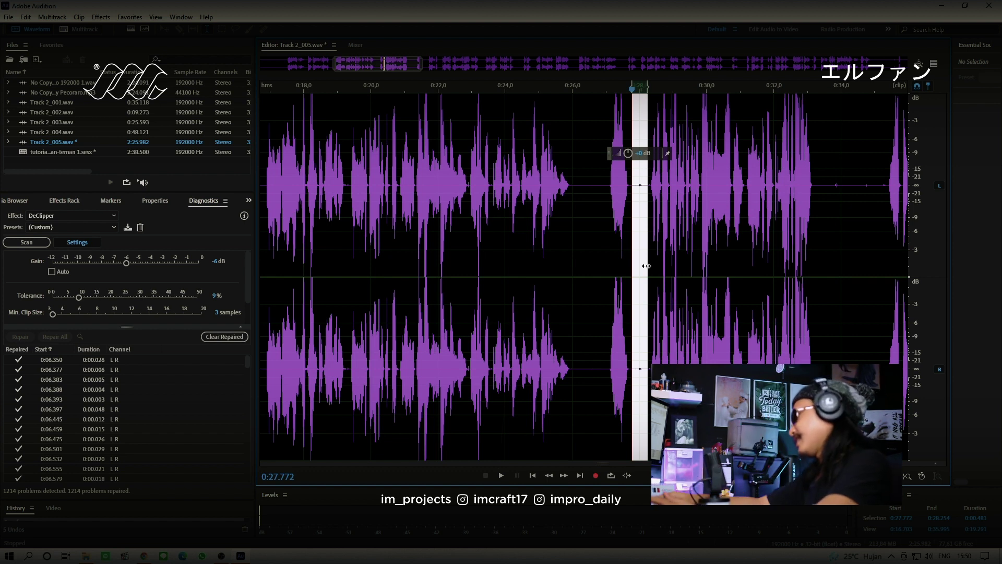
key(Delete)
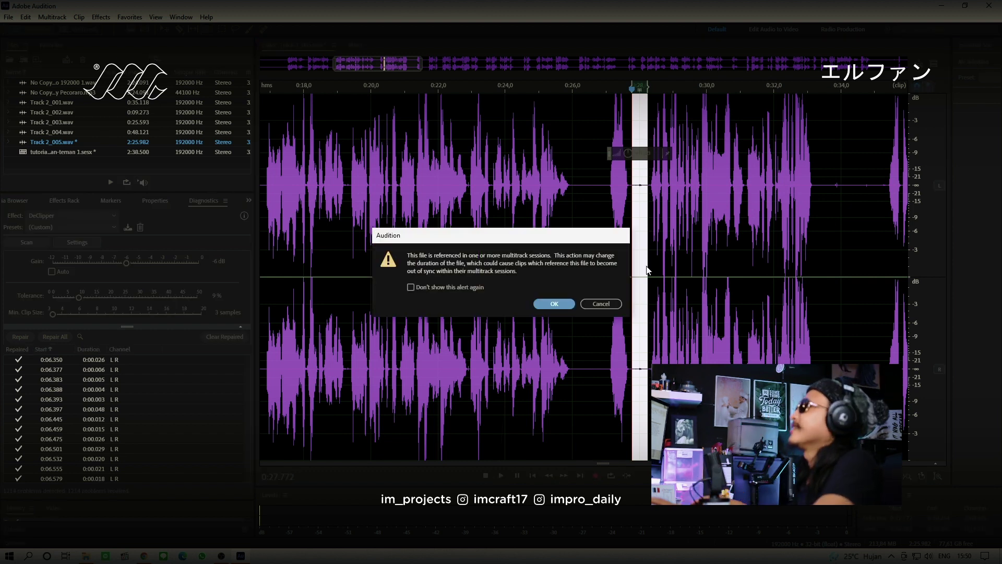
click(557, 305)
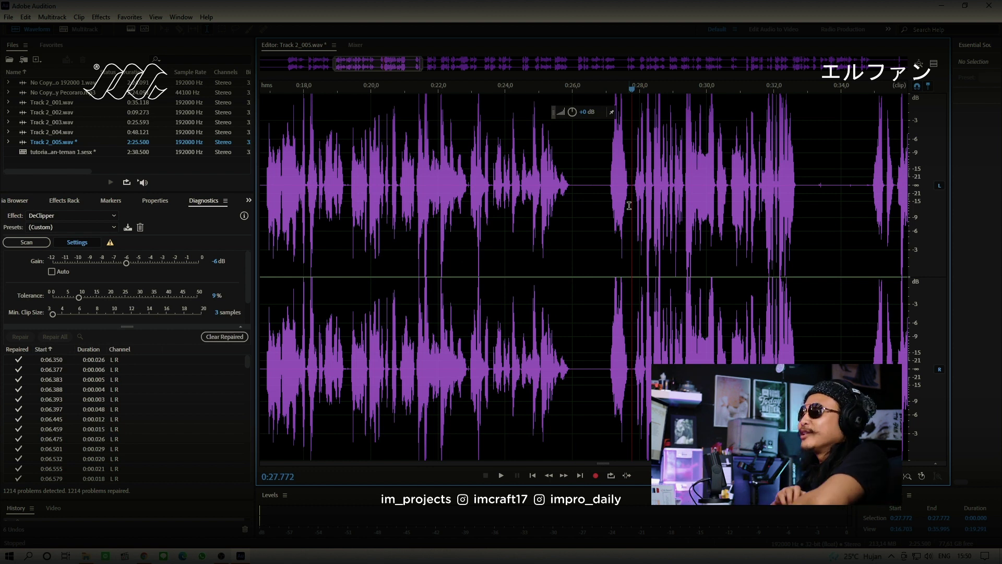
Play from about 0:27 to about 0:33, and silence the pause from about 0:32.75 to 0:34.86
click(605, 185)
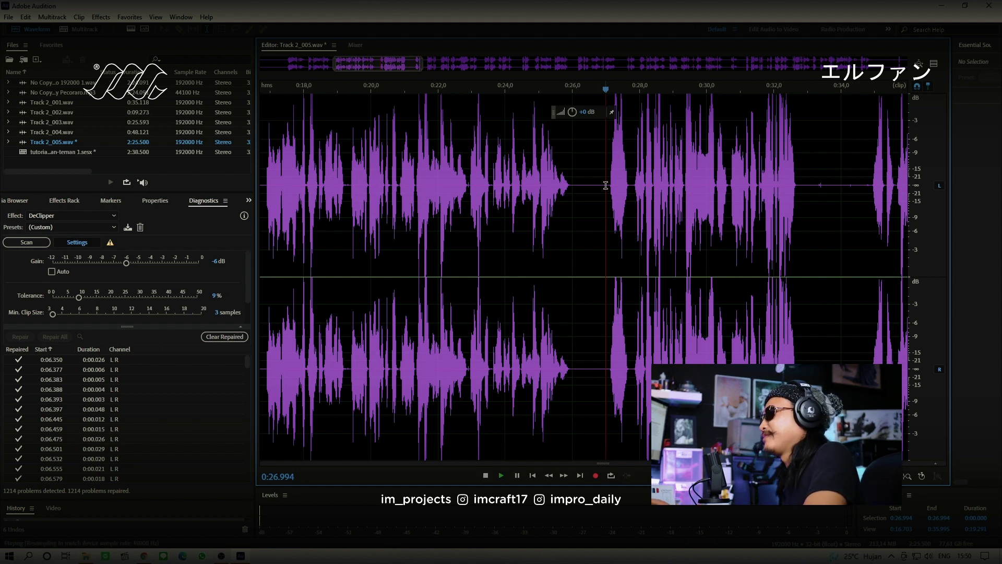
key(space)
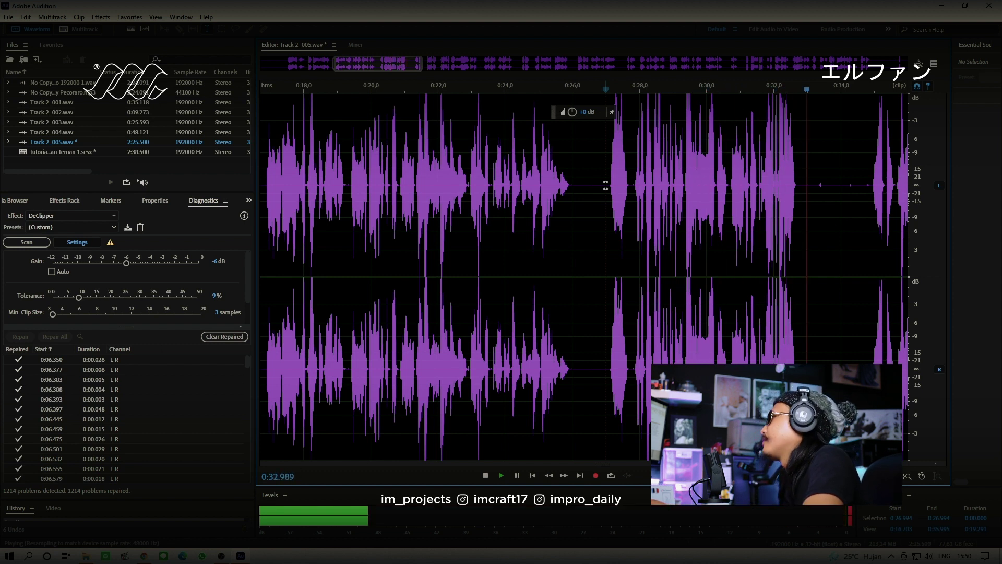
key(space)
drag(801, 184, 869, 183)
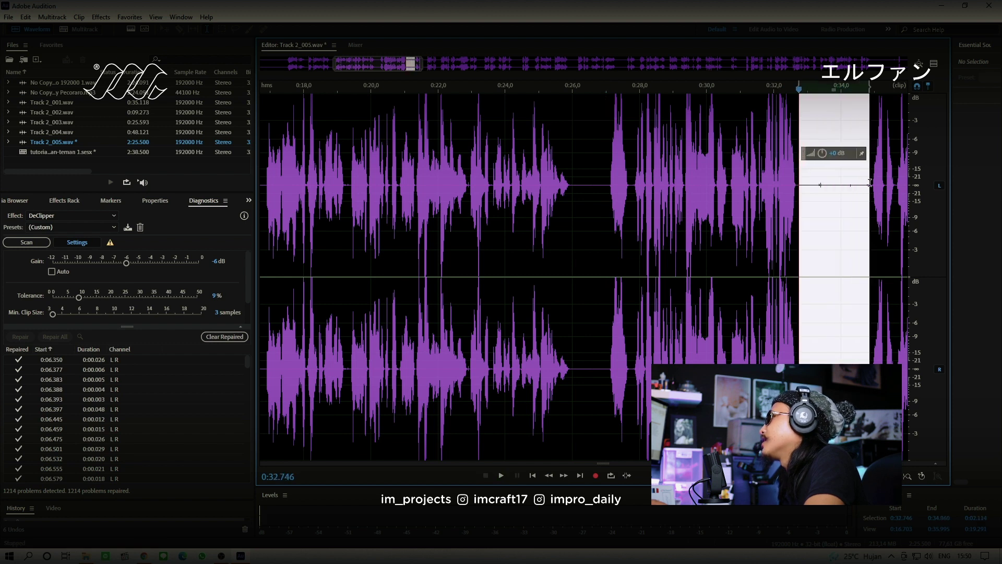
drag(757, 156, 757, 156)
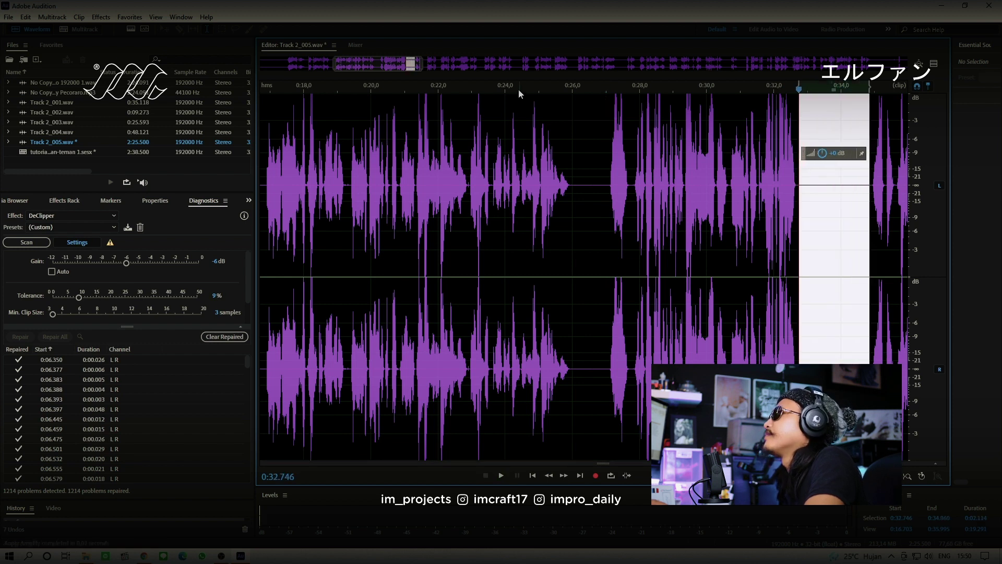
Play back the voice from about 0:34.5 to about 0:44.4
drag(398, 63, 463, 63)
click(370, 184)
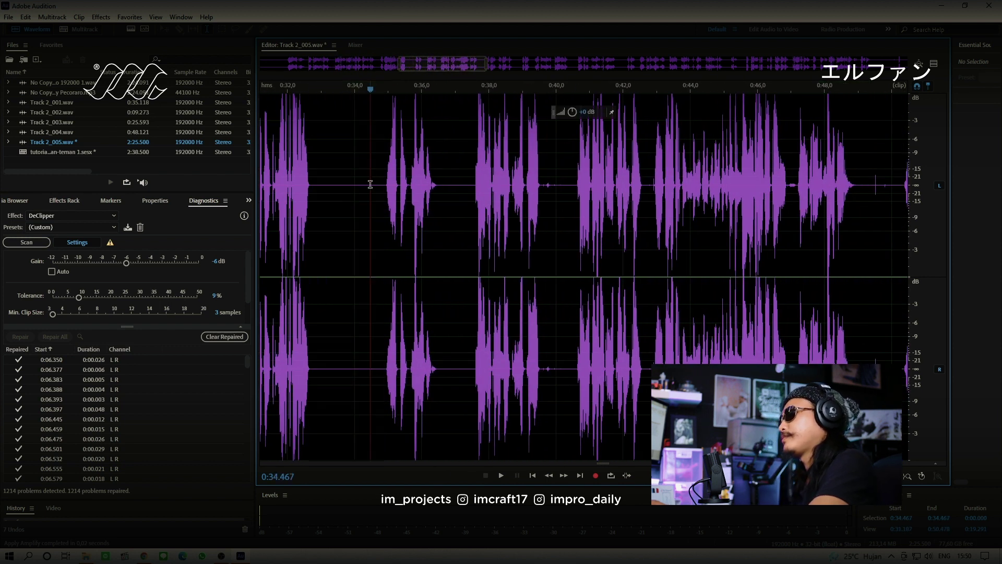
key(space)
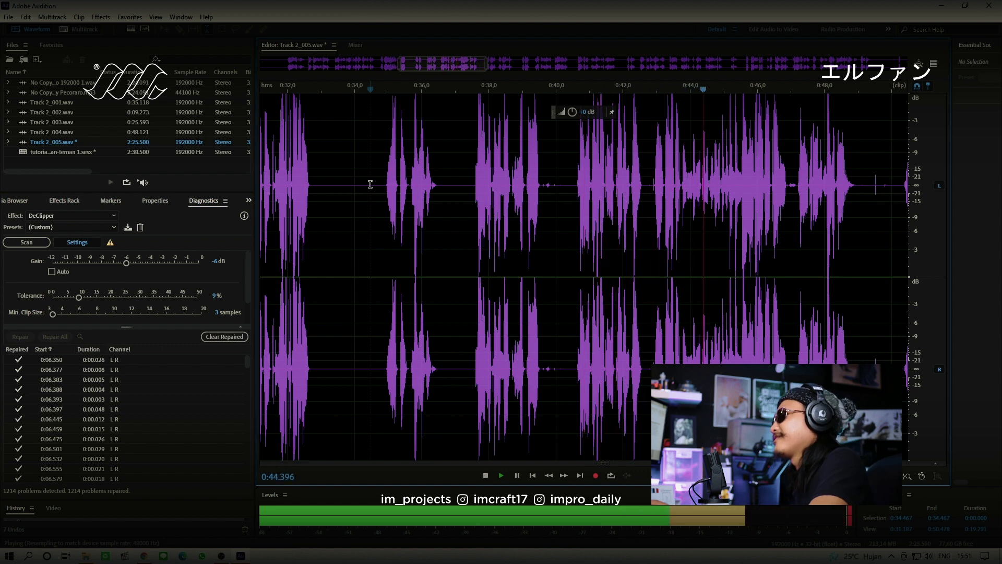
key(space)
Replay from about 0:37.2 and delete the phrase from about 0:37.11 to 0:40.20, accepting the change to the file's duration
click(463, 369)
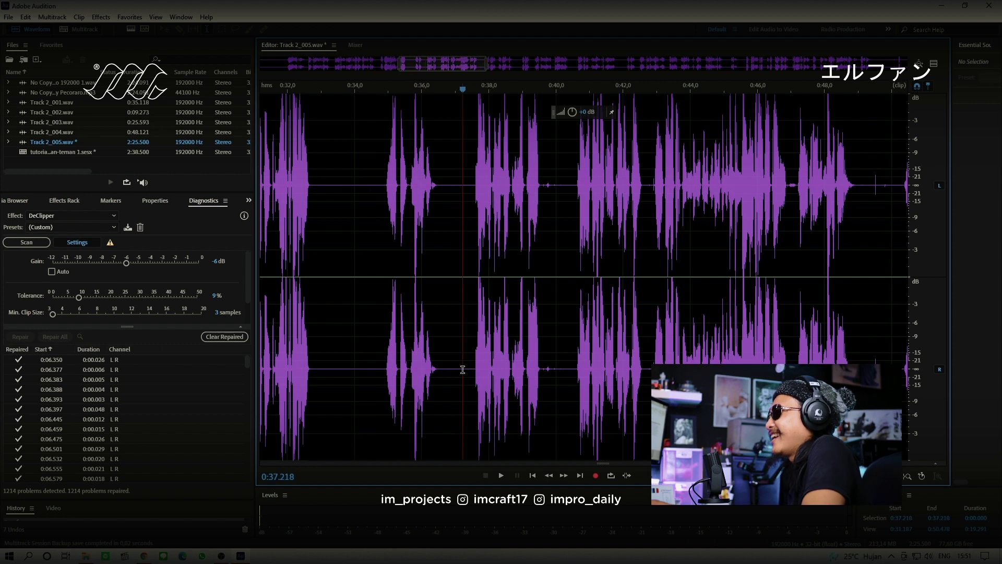
key(space)
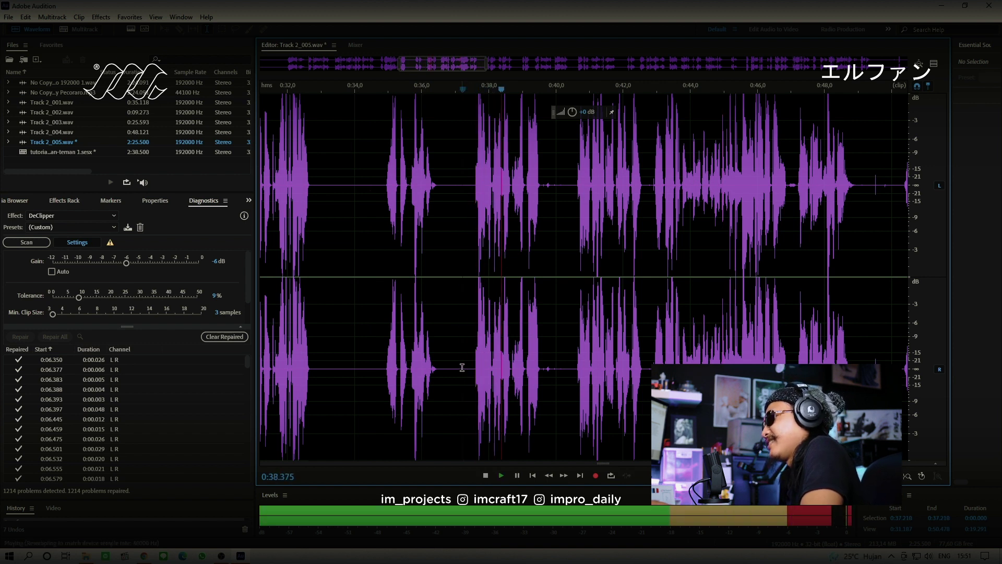
key(space)
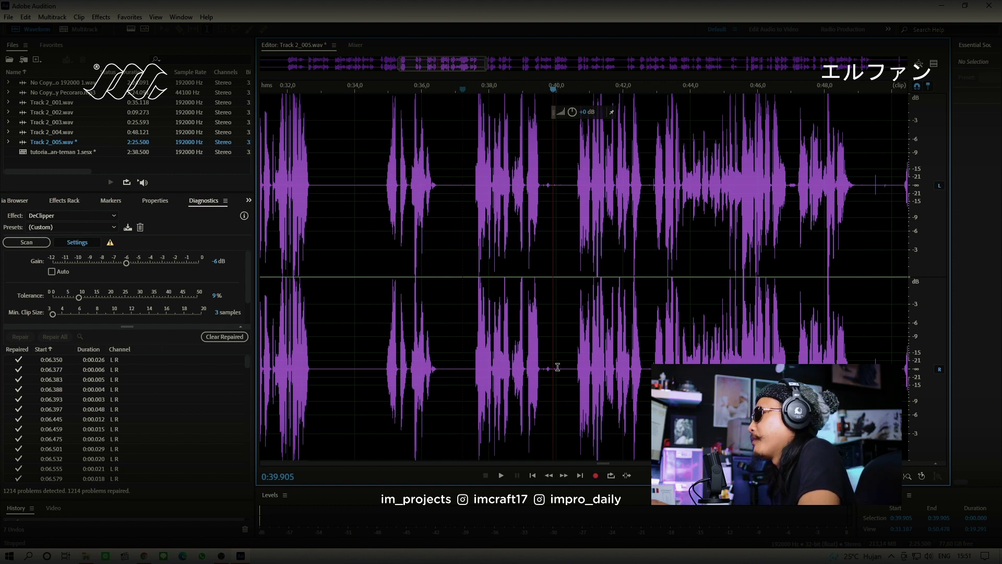
mouse_move(566, 367)
mouse_down()
mouse_move(453, 367)
mouse_move(563, 371)
mouse_up()
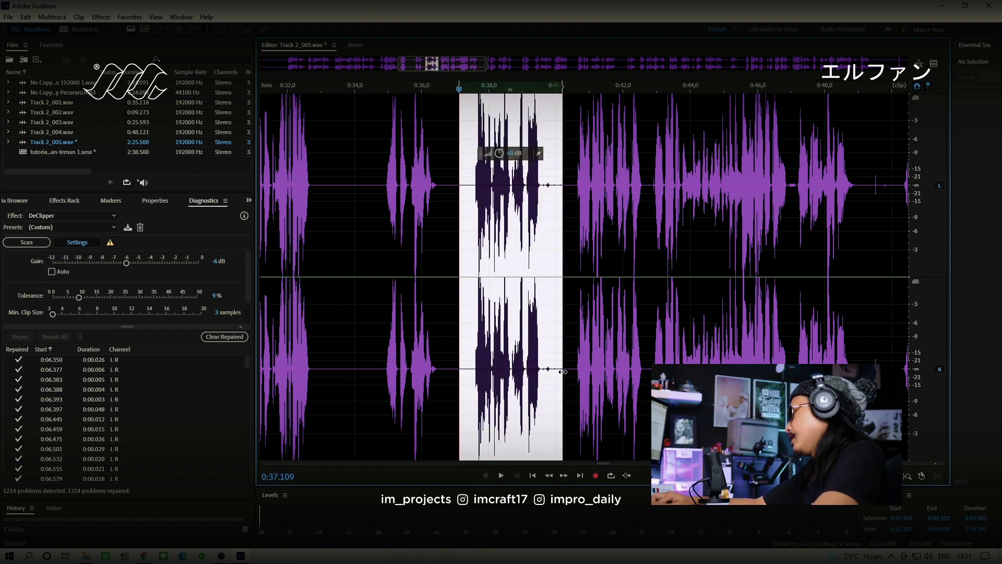
key(Delete)
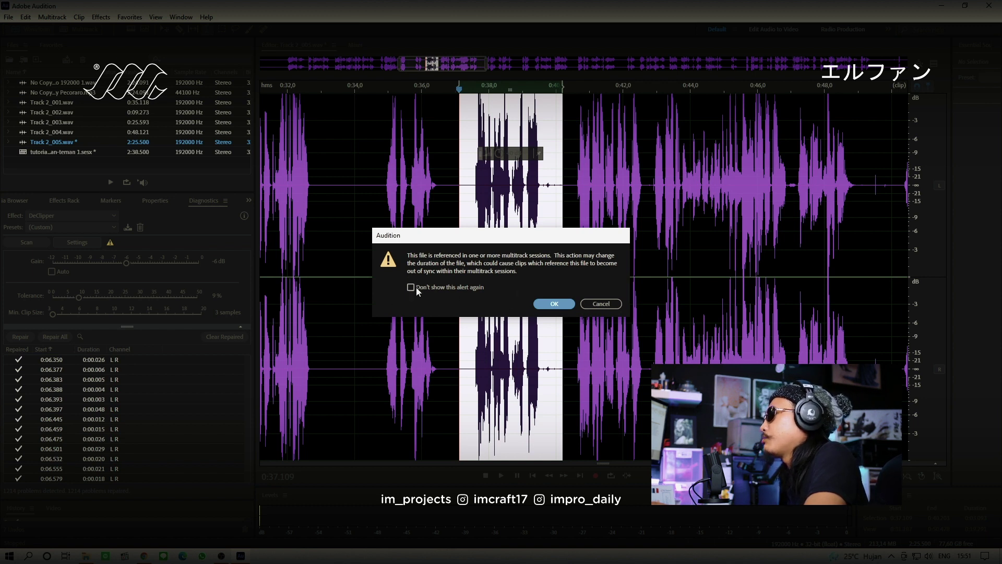
click(555, 305)
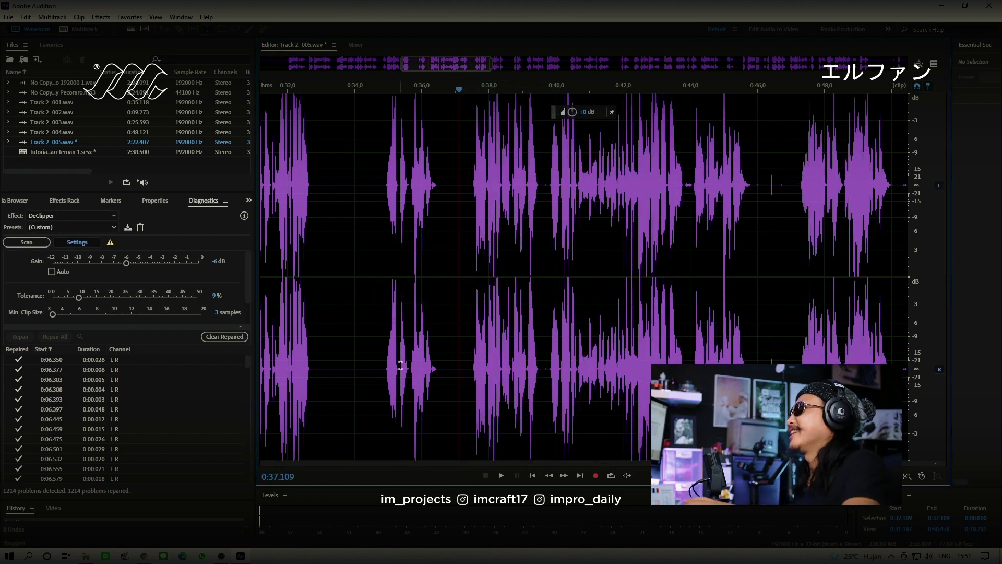
Play from about 0:34.6 to 0:41.7 and delete the short gap from about 0:39.52 to 0:39.80, accepting the duration change
key(space)
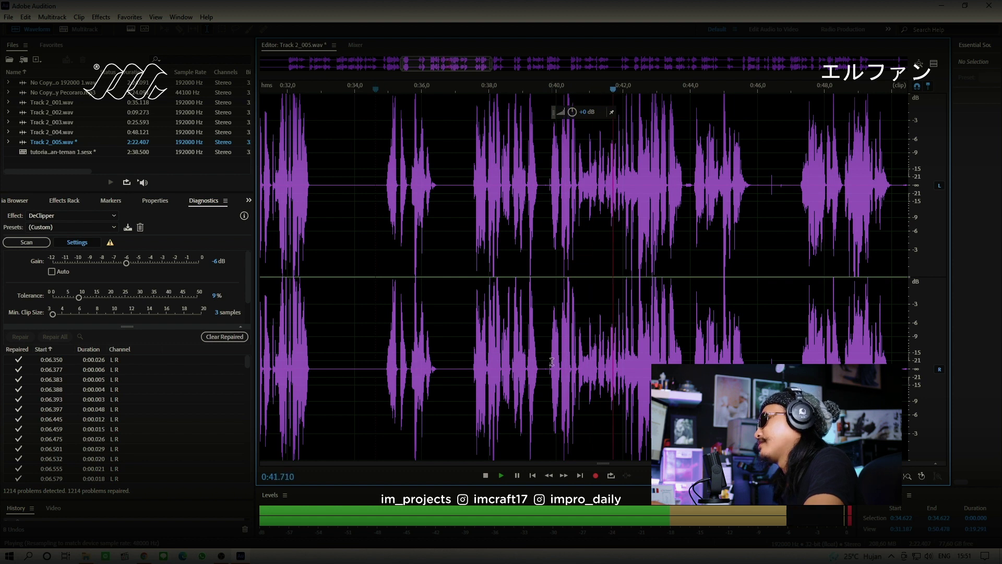
key(space)
drag(540, 368, 548, 369)
key(Delete)
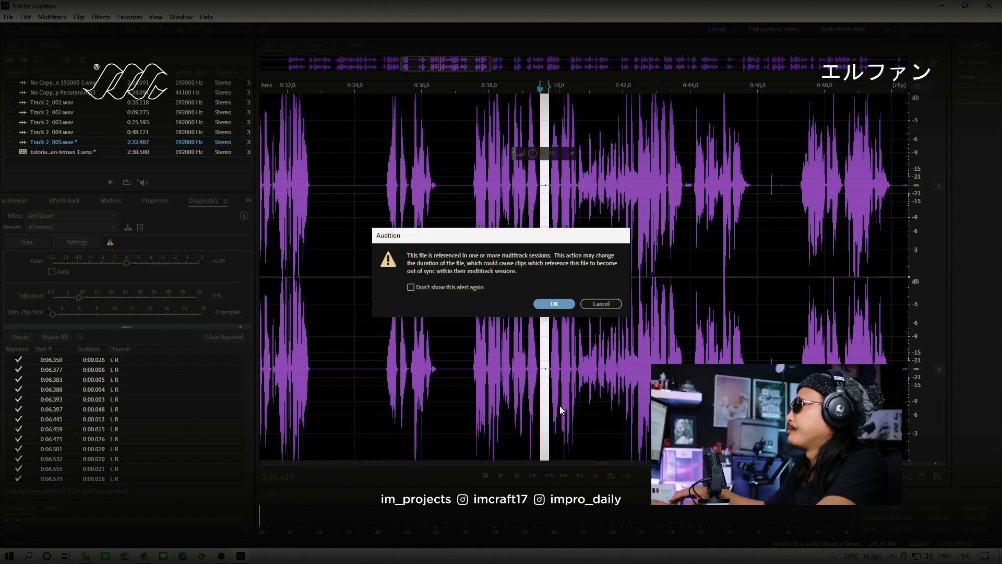
click(538, 301)
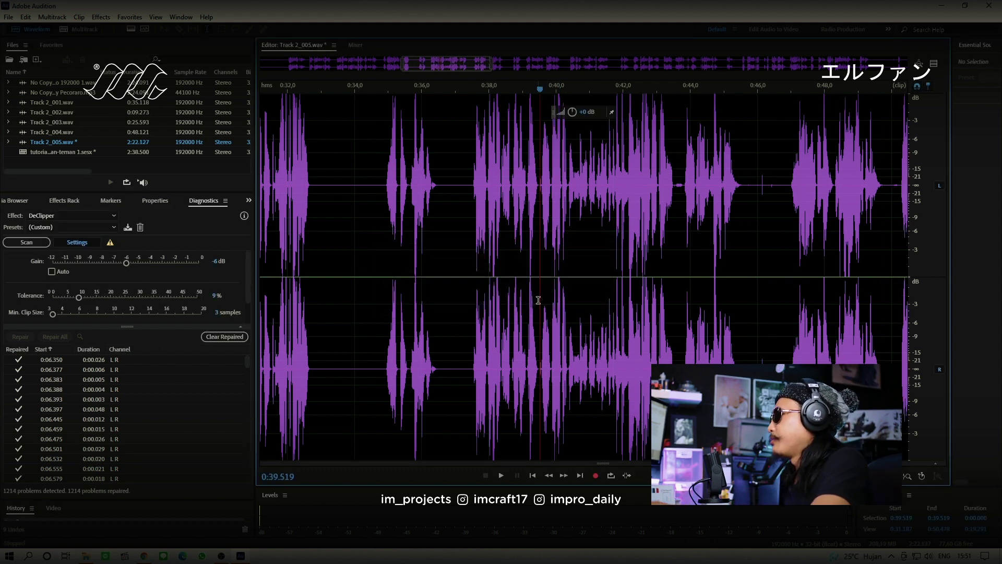
Play from 0:38.4 to about 0:44.8 and delete the short gap from about 0:43.51 to 0:43.79, accepting the duration change
click(503, 366)
key(space)
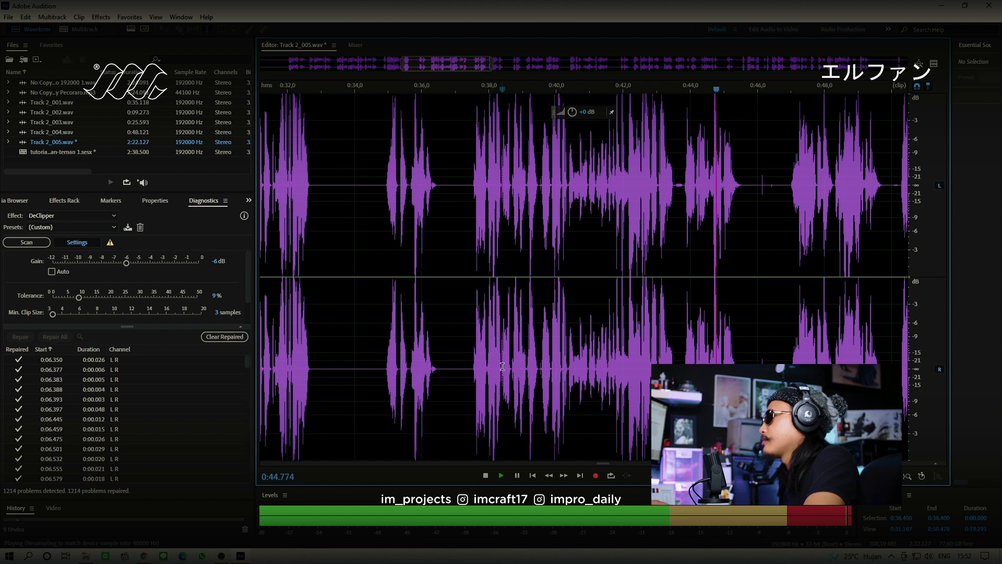
key(space)
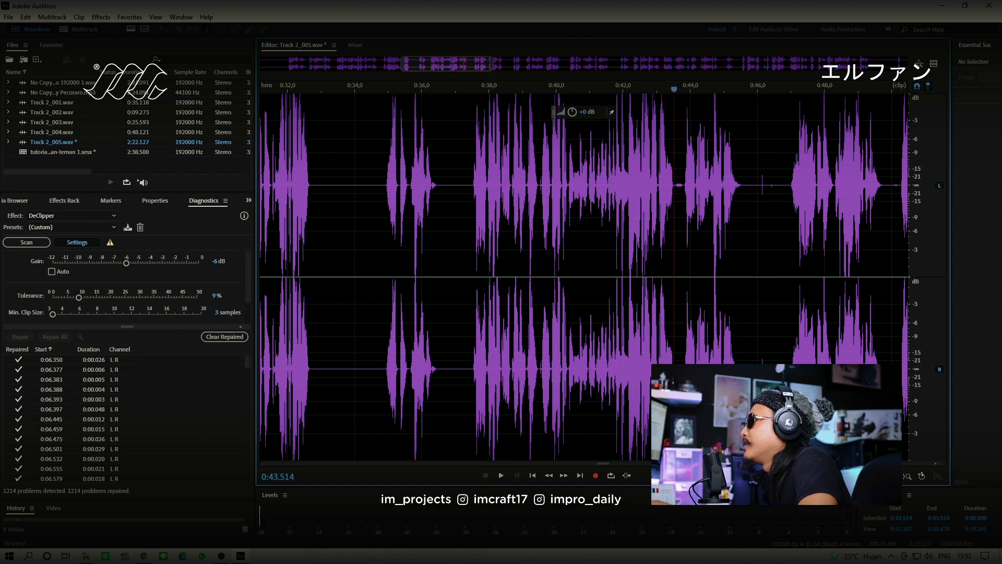
drag(675, 156, 684, 156)
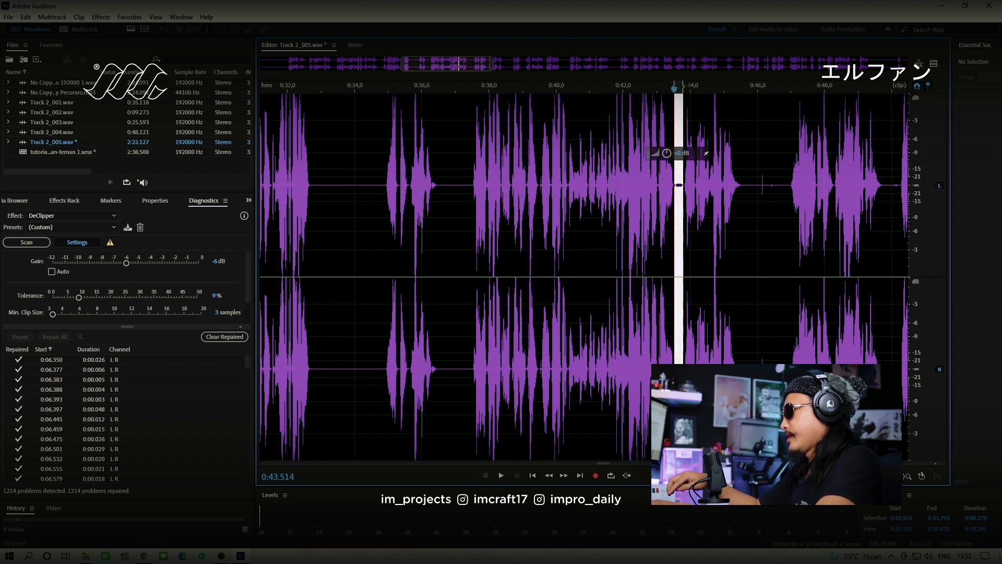
key(Delete)
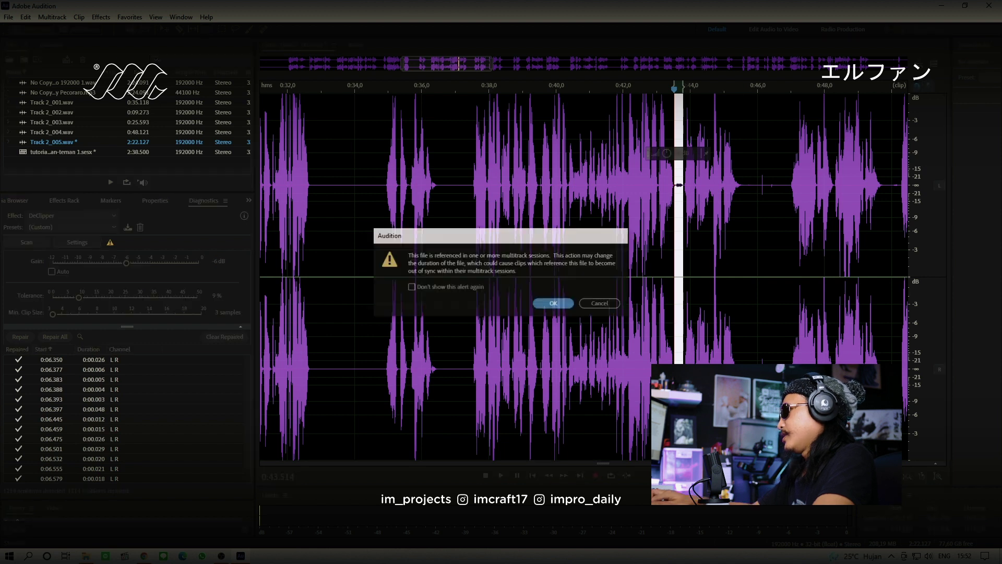
click(555, 304)
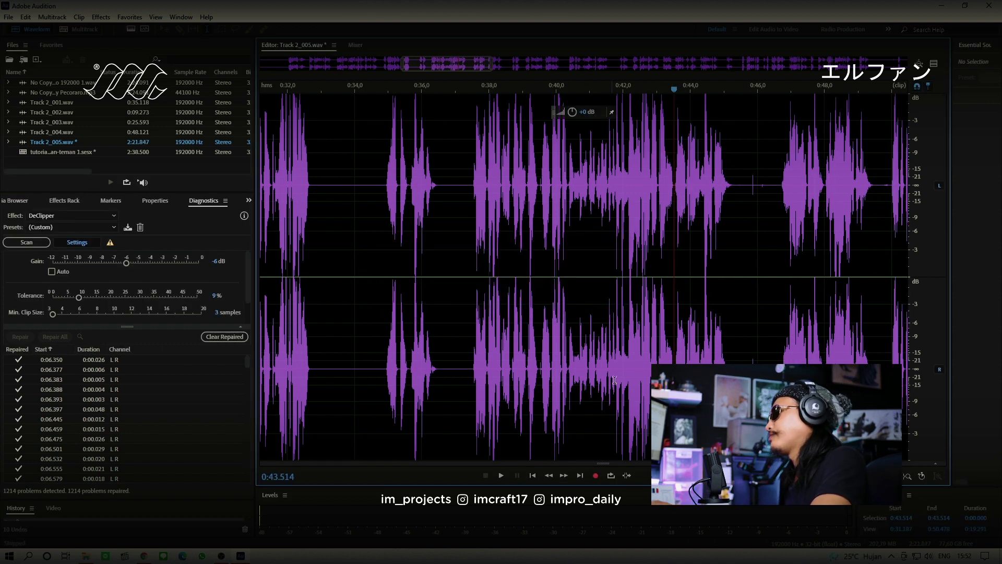
Play from about 0:42.5 to 0:47.4 and delete the part of the pause from about 0:45.69 to 0:46.38, accepting the duration change
click(639, 372)
key(space)
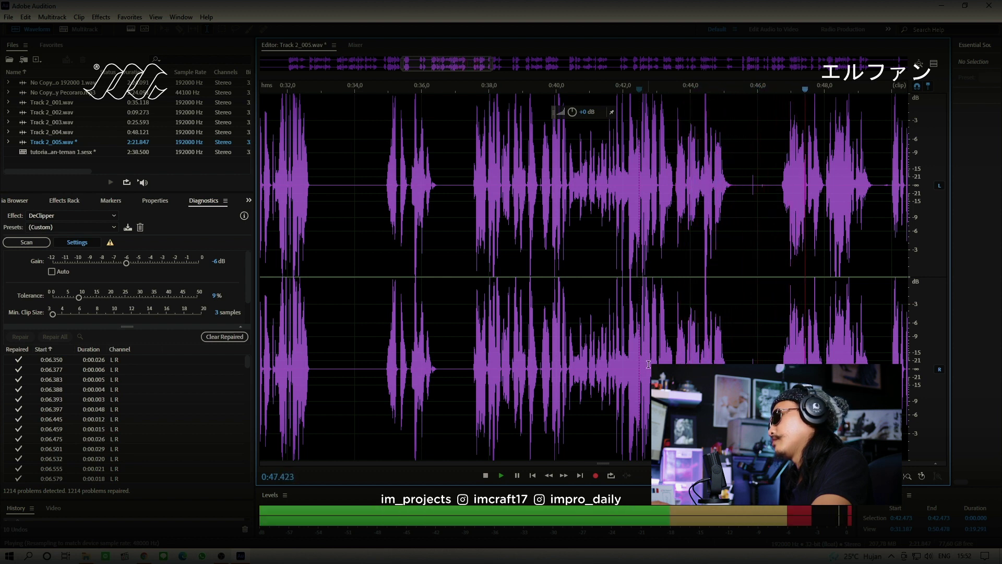
key(space)
drag(747, 186, 770, 186)
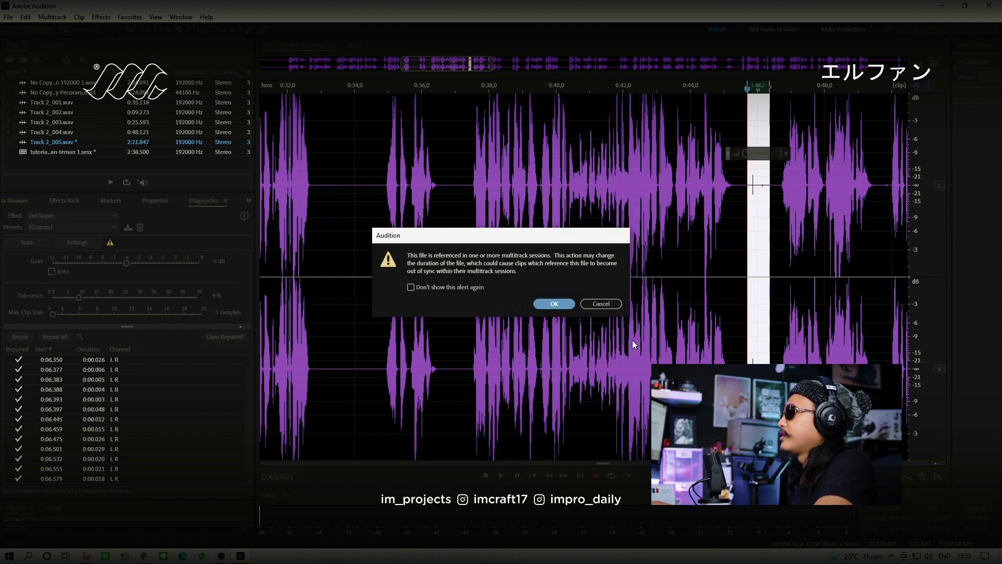
click(555, 304)
Play from about 0:44.8 to 0:53.4 and silence the pause from about 0:52.41 to 0:54.57
click(717, 209)
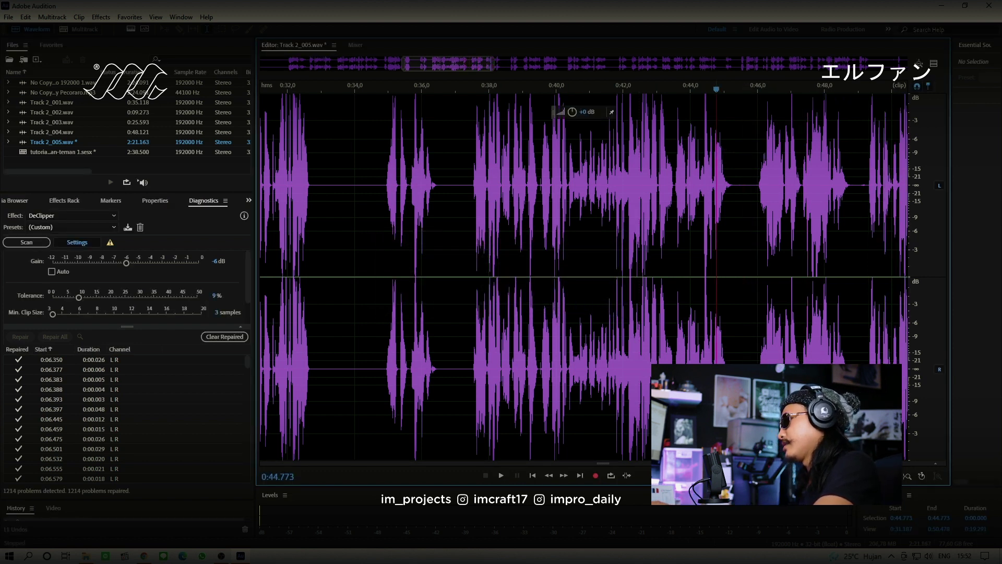
key(space)
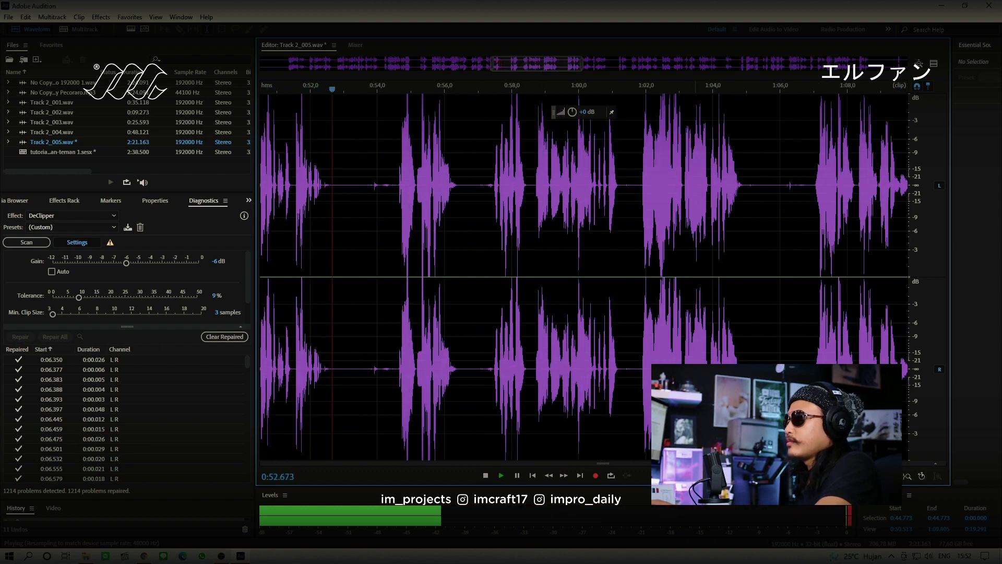
key(space)
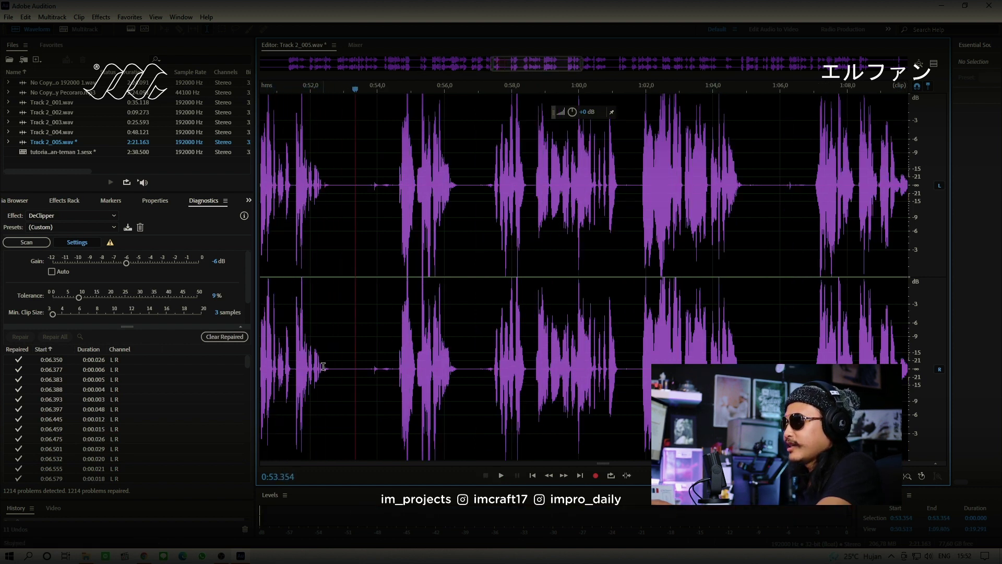
drag(324, 367, 394, 359)
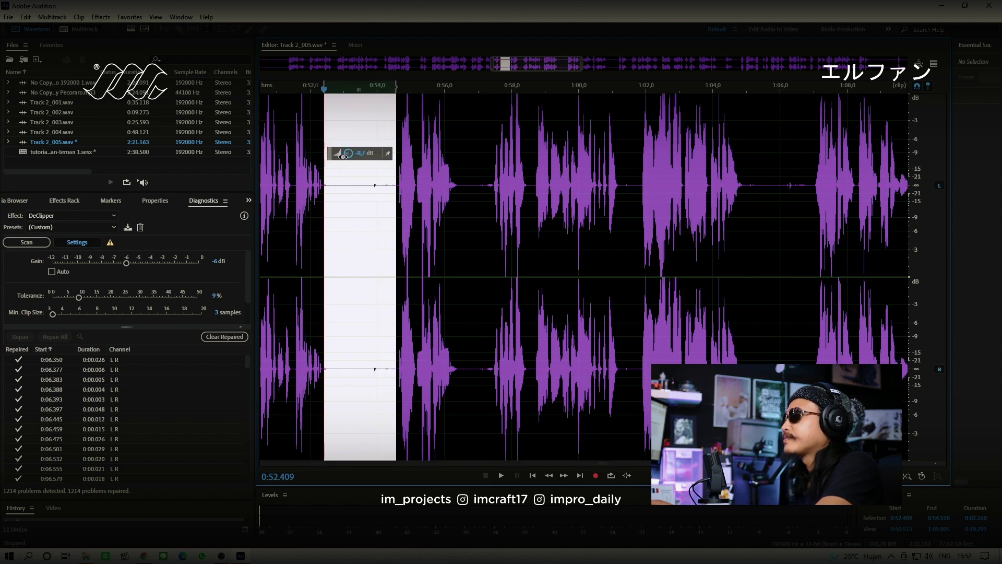
Play from about 0:54.1 to 0:58 and silence the pause from about 0:56.40 to 0:57.45
click(382, 371)
key(space)
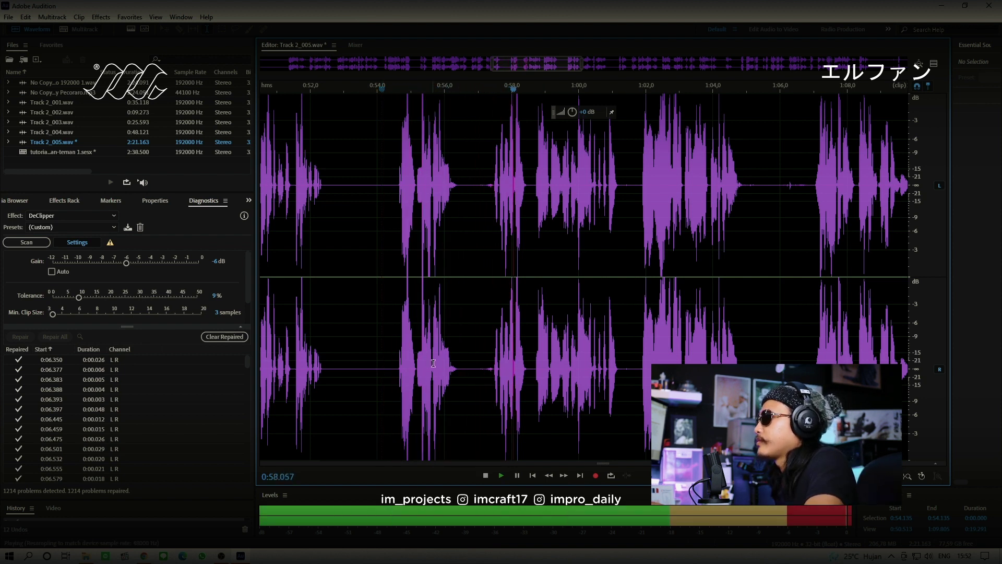
key(space)
drag(493, 368, 461, 365)
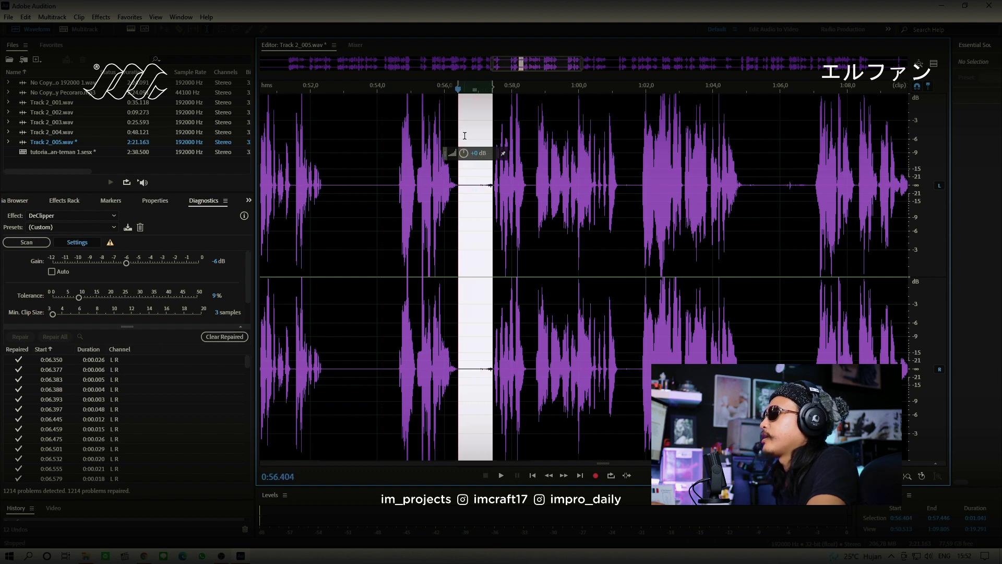
Play from about 0:57 to 1:00.6 and delete the short gap from about 0:58.47 to 0:58.69, accepting the duration change
click(478, 181)
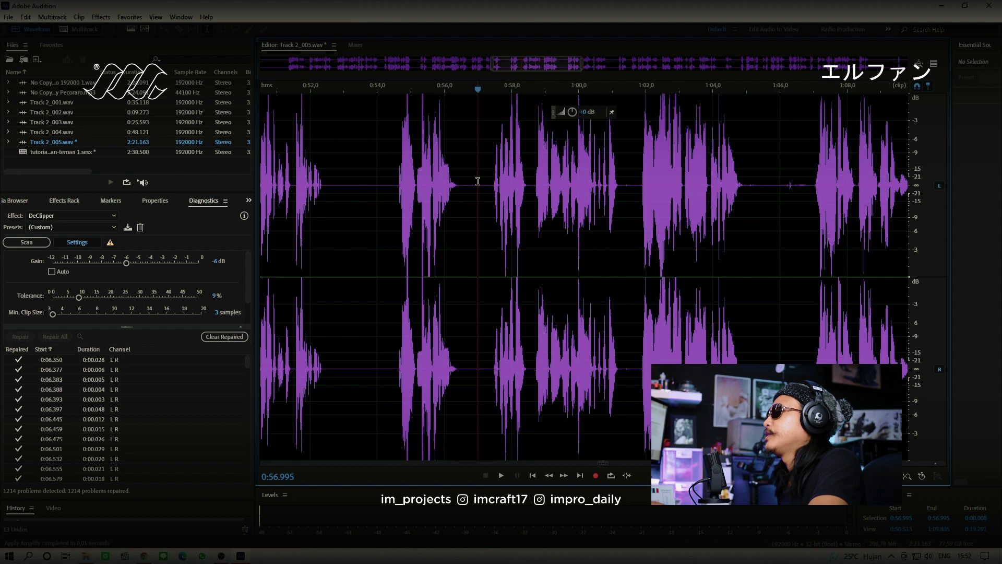
key(space)
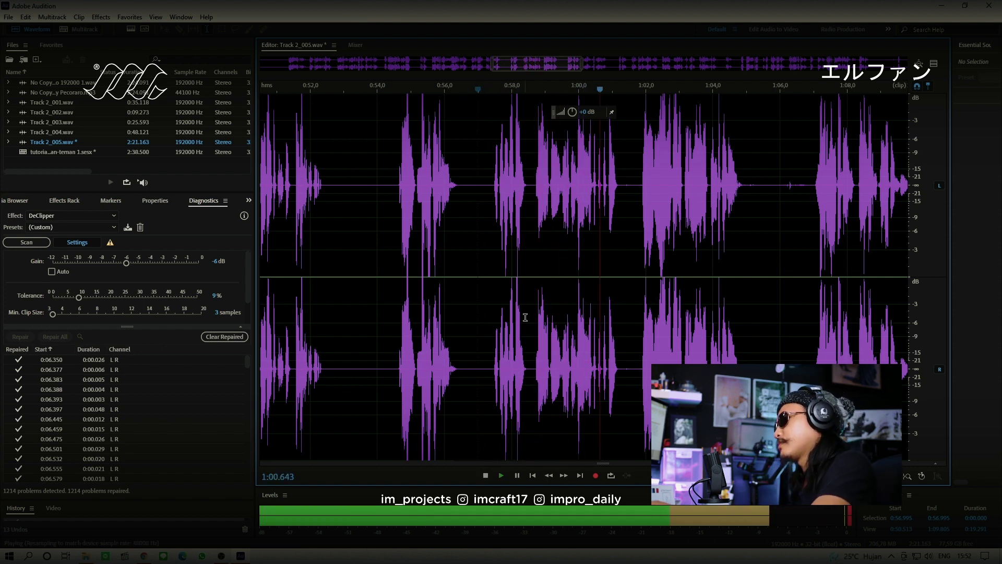
key(space)
drag(527, 370, 535, 370)
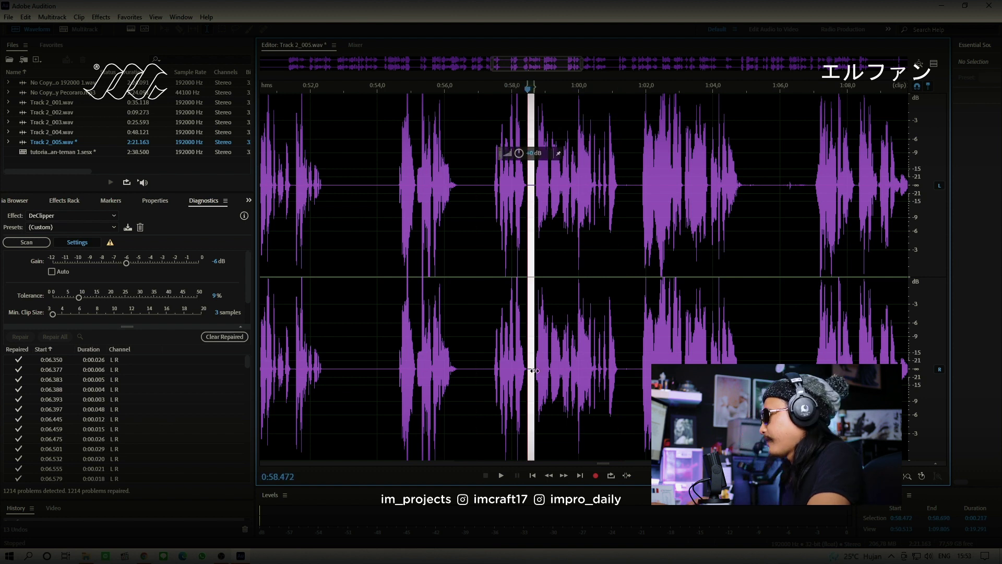
key(Delete)
click(554, 304)
Play from 0:58 to about 1:03.4 and delete the pause from about 1:01.05 to 1:01.61, accepting the duration change
click(514, 369)
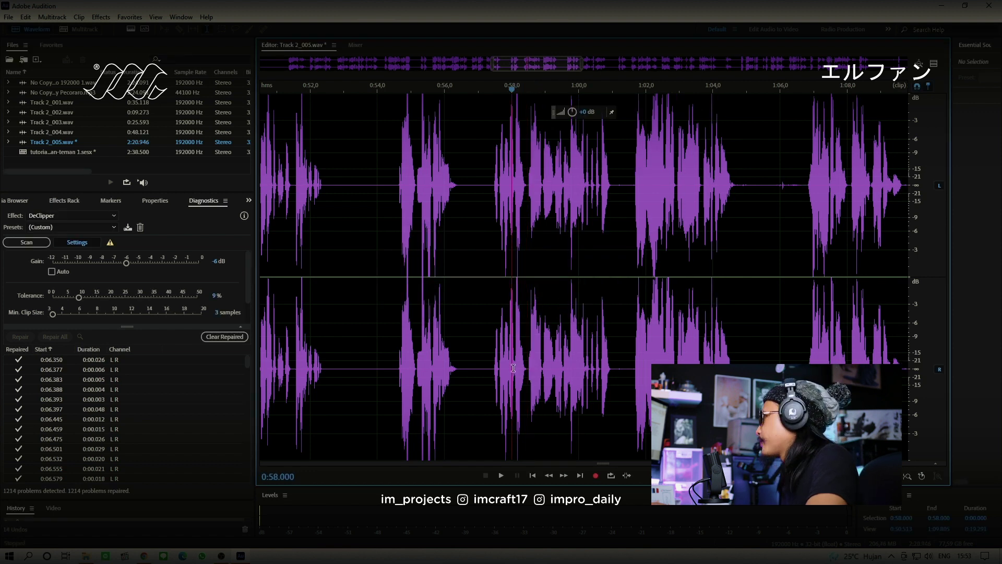
key(space)
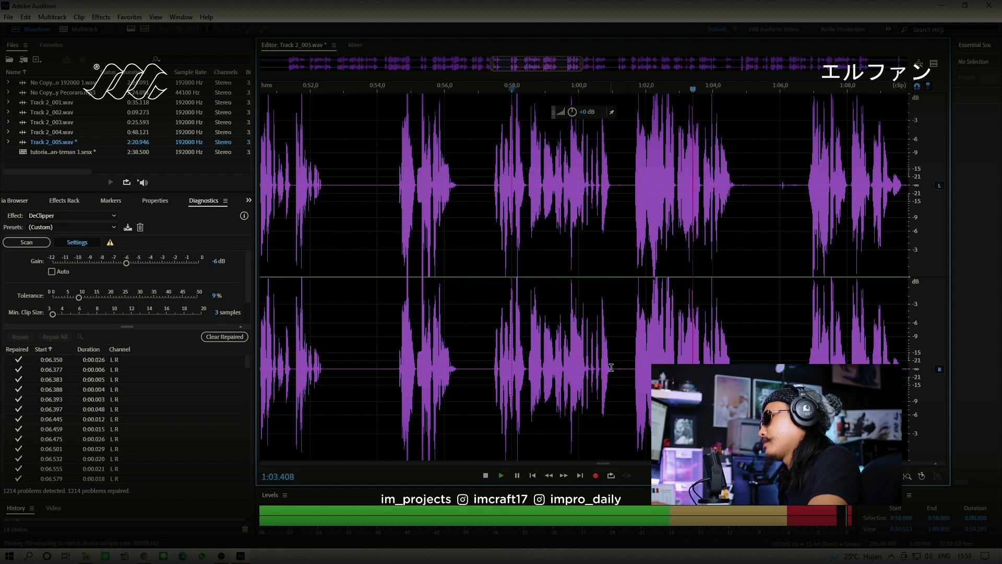
key(space)
drag(614, 369, 633, 368)
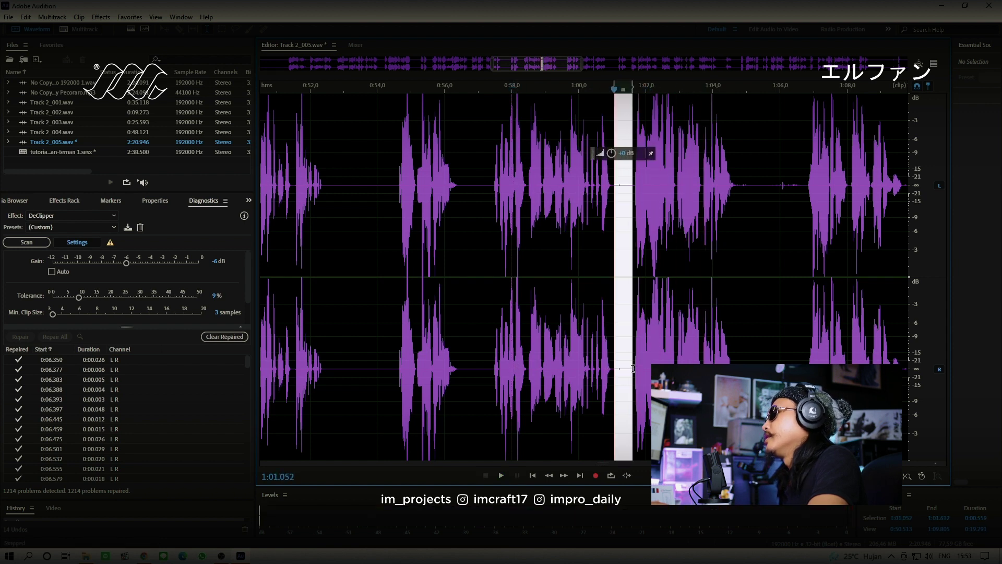
key(Delete)
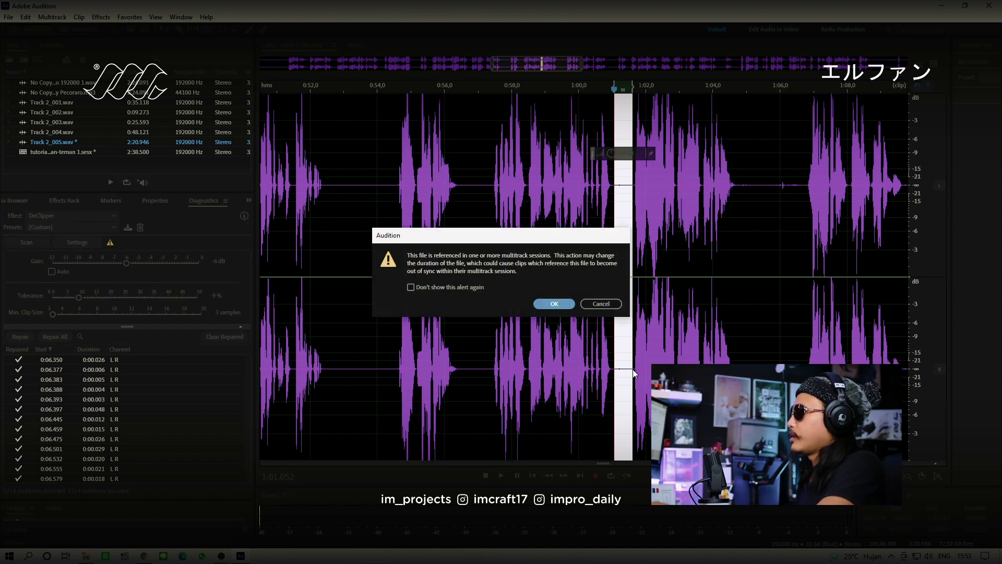
click(555, 304)
Play from 1:00 to about 1:07.7 and silence the pause from about 1:04.18 to 1:06.21
click(579, 371)
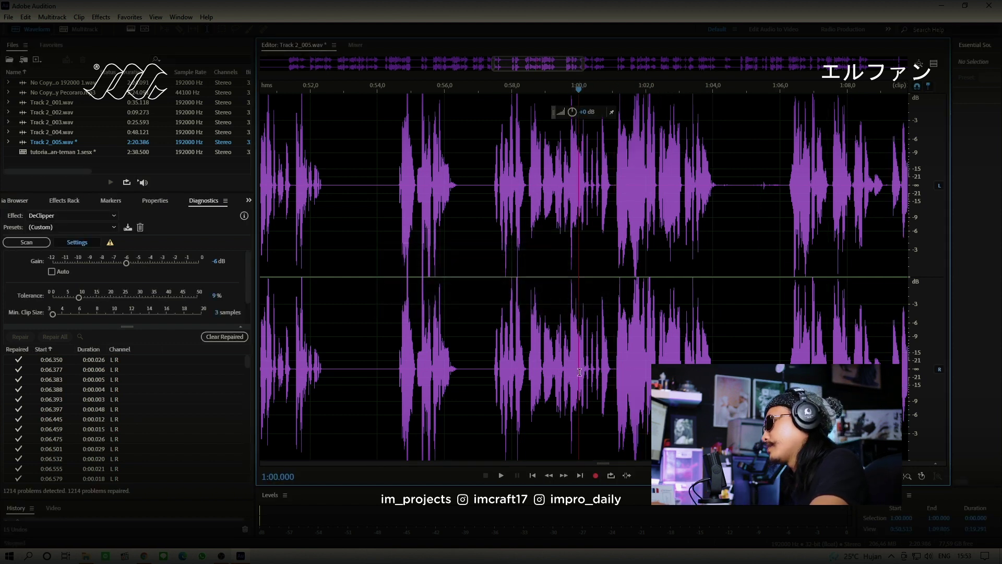
key(space)
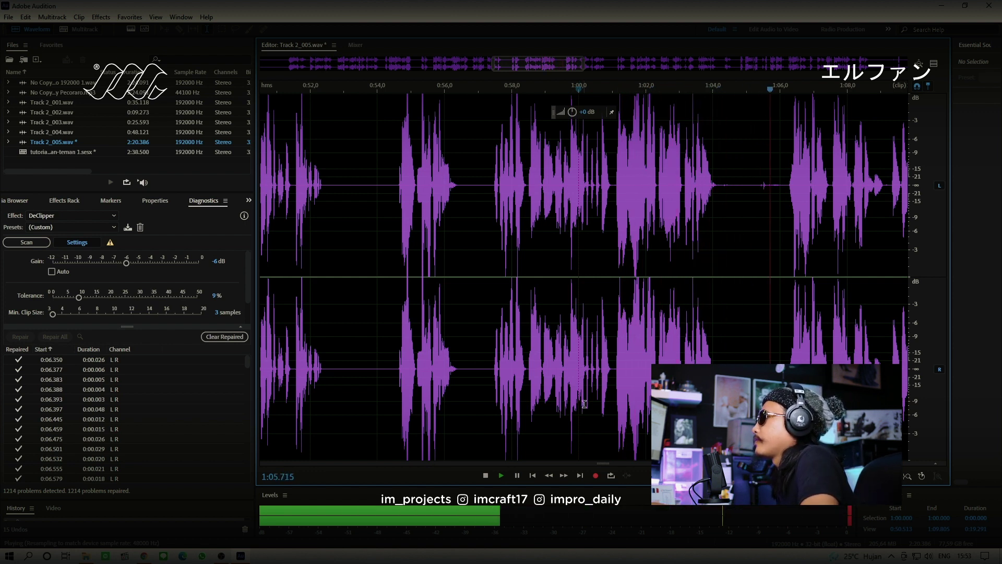
key(space)
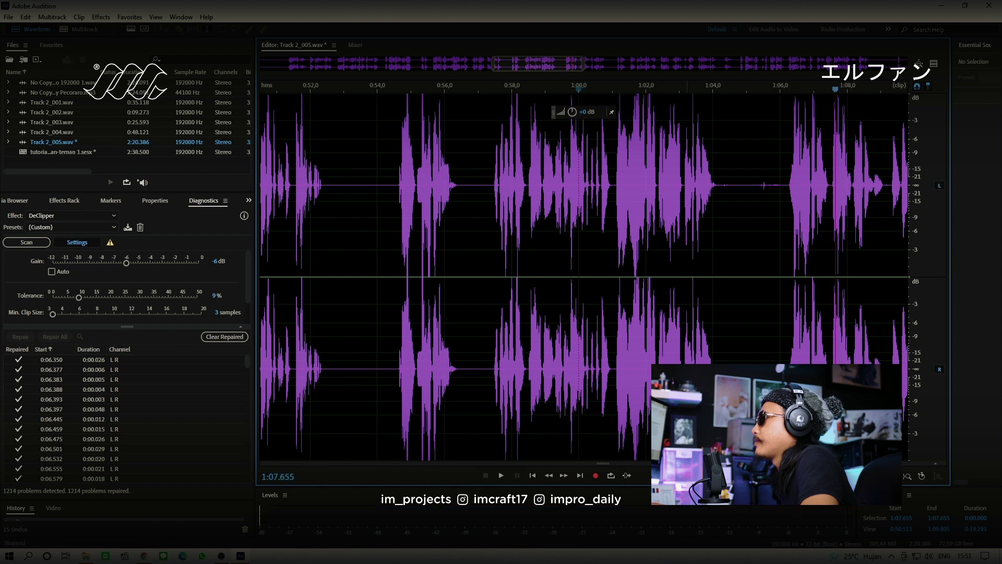
drag(787, 360, 719, 362)
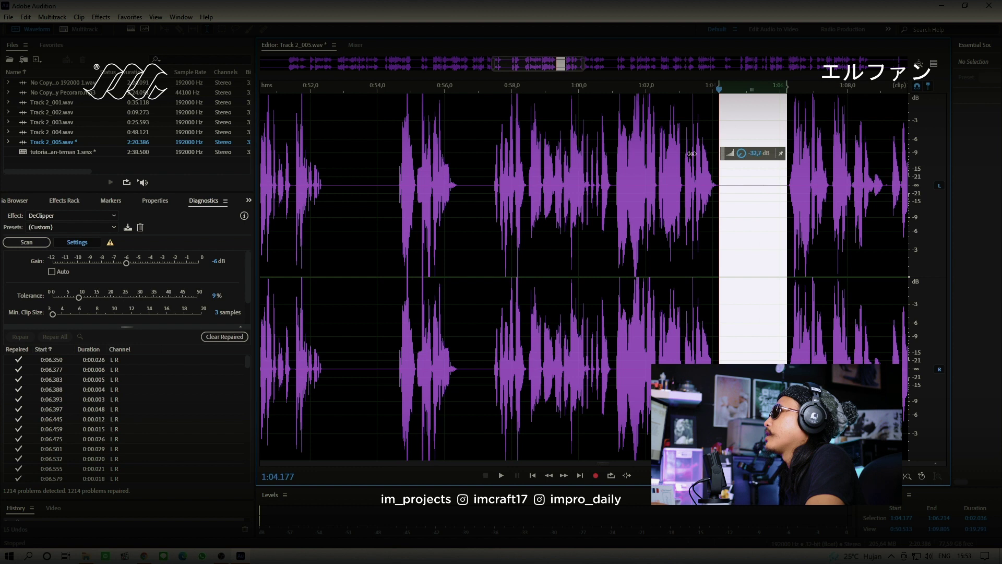
Play on from about 1:03 to 1:15.9 and silence the pause from about 1:14.69 to 1:17.38
click(703, 181)
key(space)
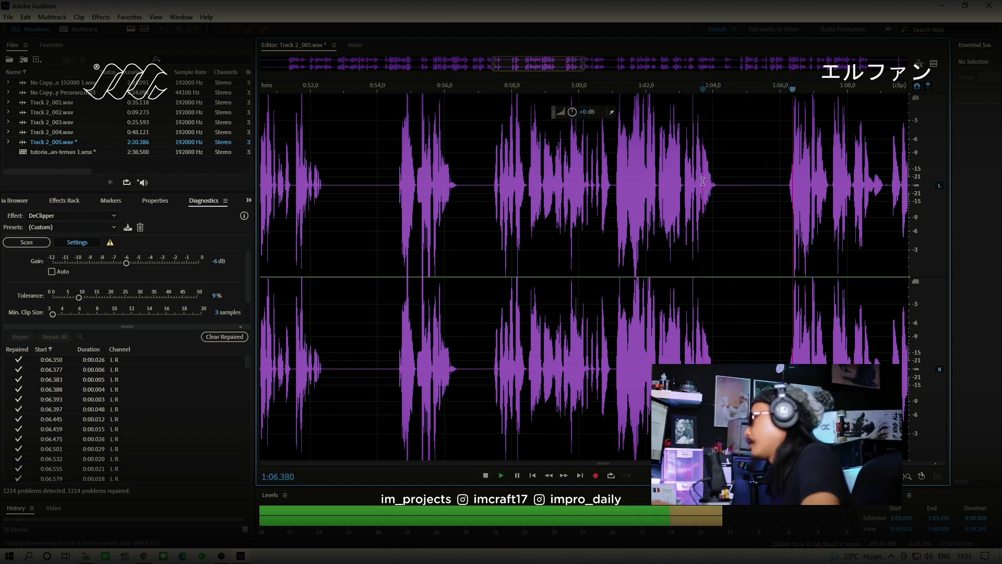
key(space)
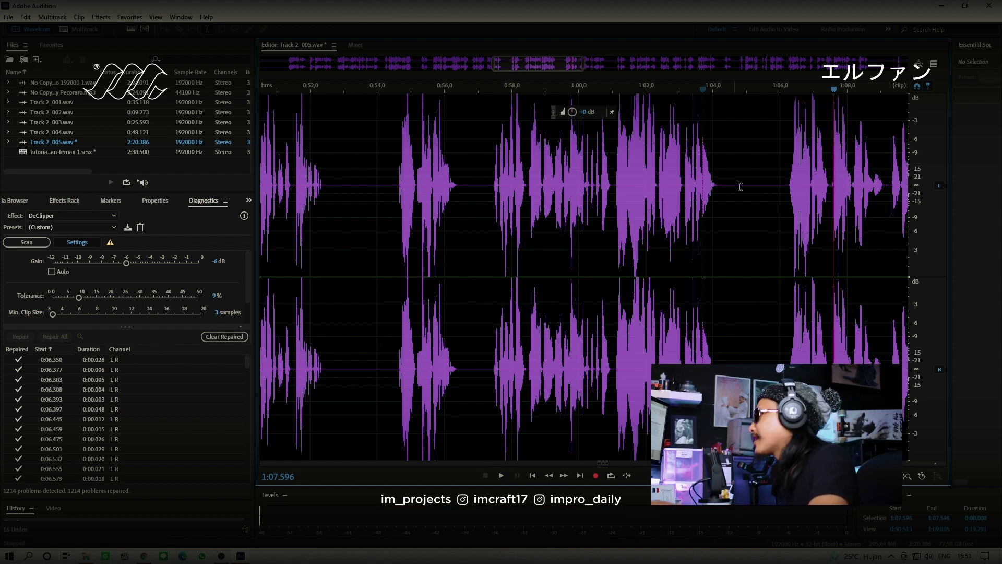
drag(546, 66, 600, 78)
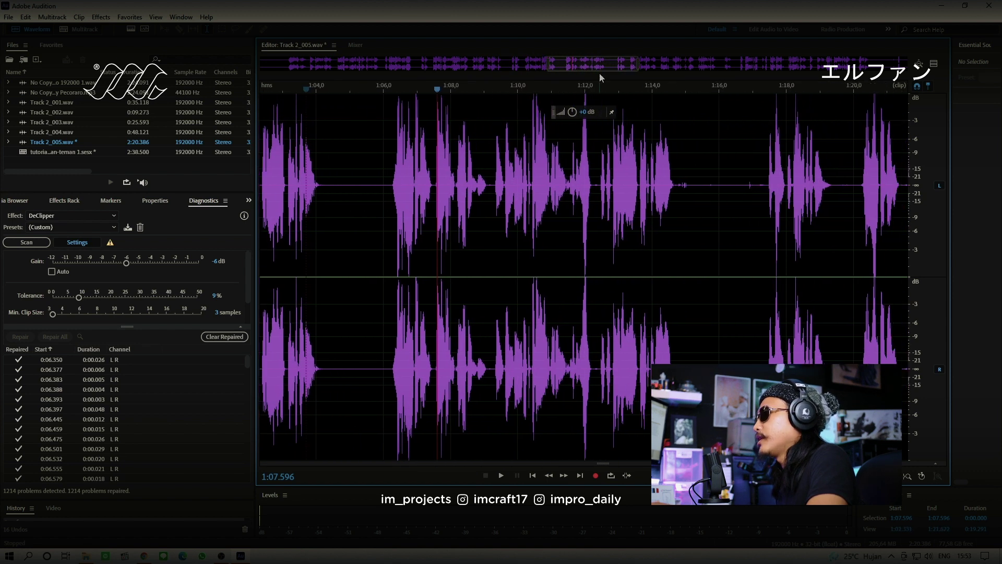
click(380, 368)
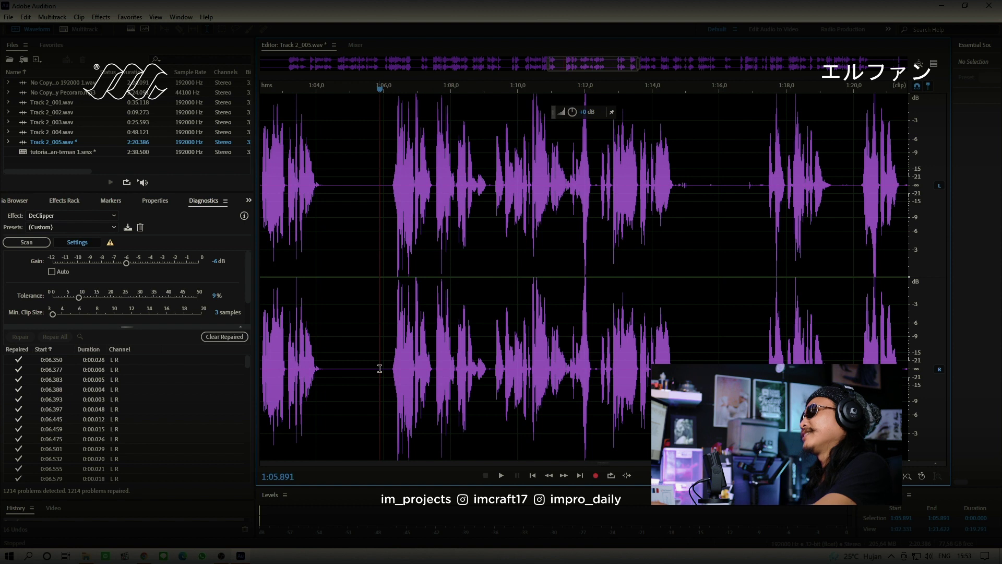
click(287, 368)
key(space)
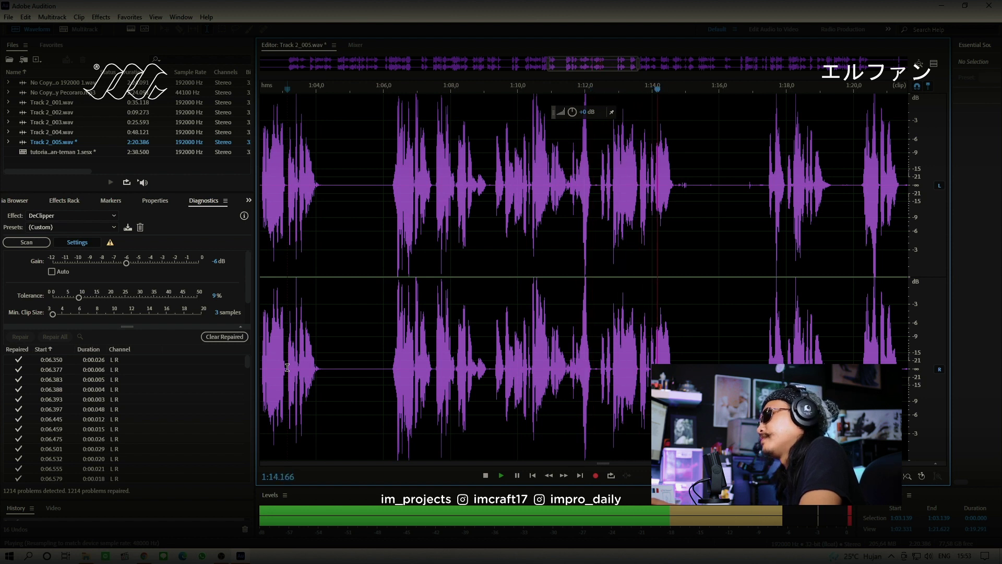
key(space)
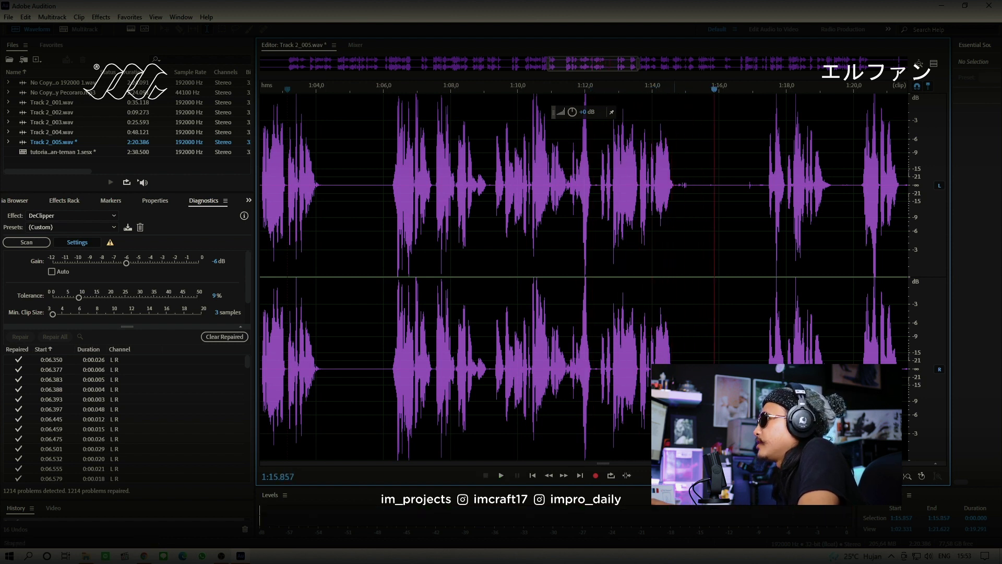
drag(676, 183, 765, 183)
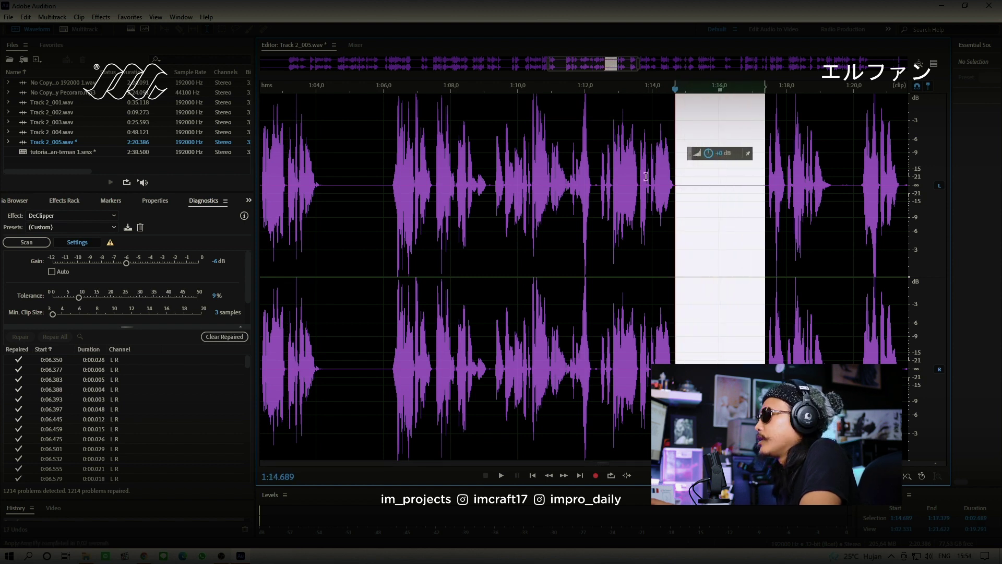
Silence the short gap from about 1:12.28 to 1:12.40
click(636, 376)
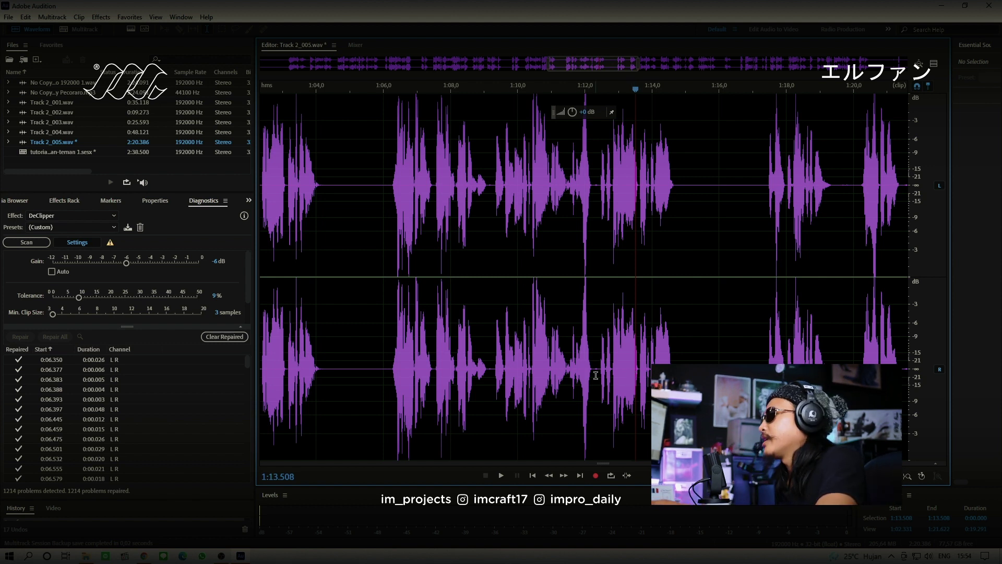
drag(598, 369, 595, 369)
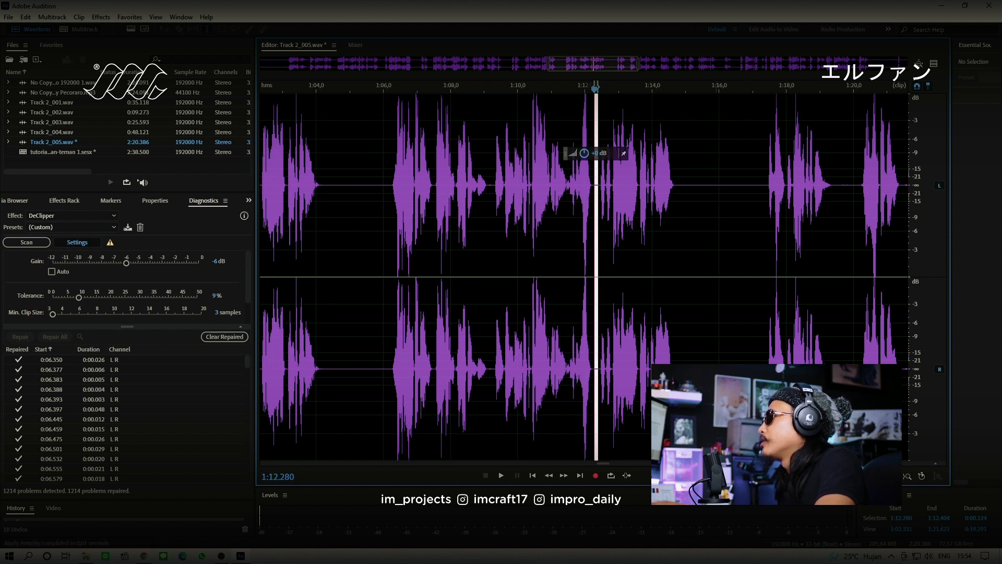
click(716, 216)
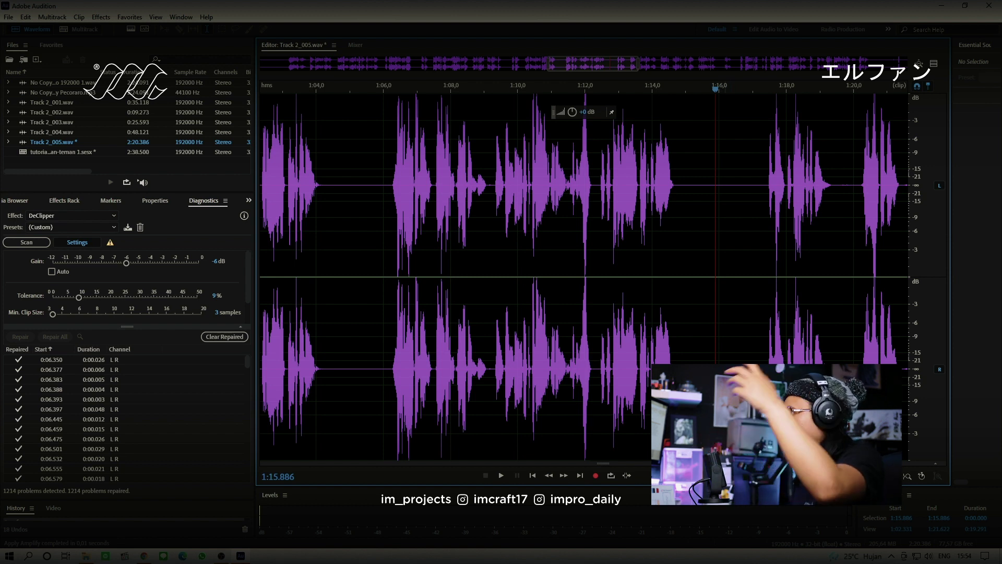
Play from about 1:16.1 to 1:19.7 and silence the pause from about 1:19.43 to 1:20.16
click(723, 157)
key(space)
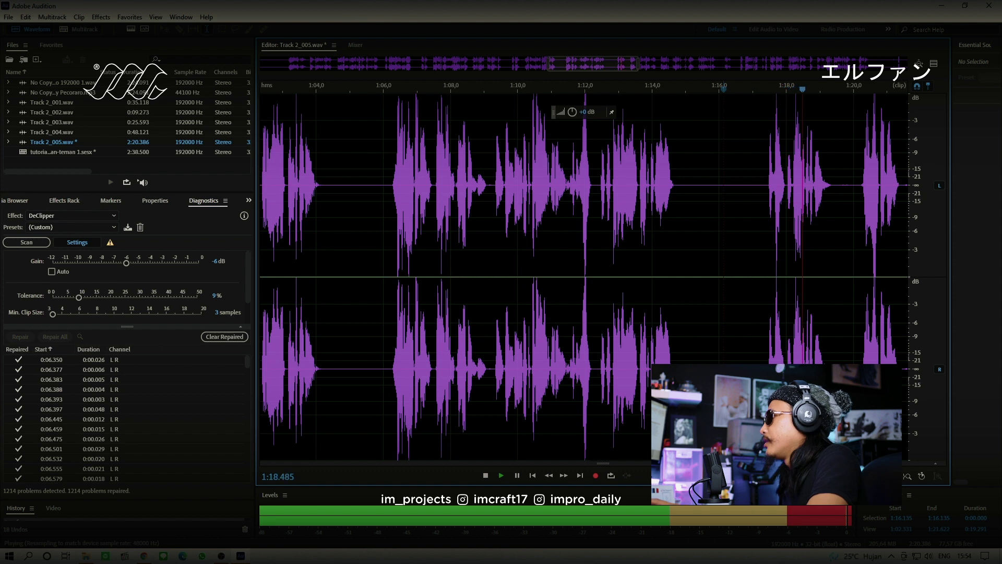
key(space)
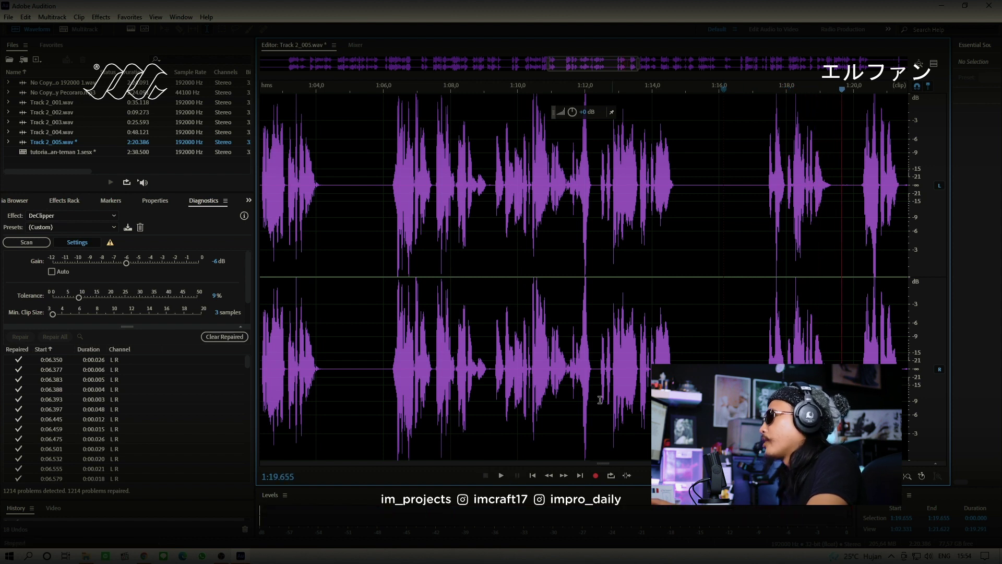
drag(576, 67, 631, 67)
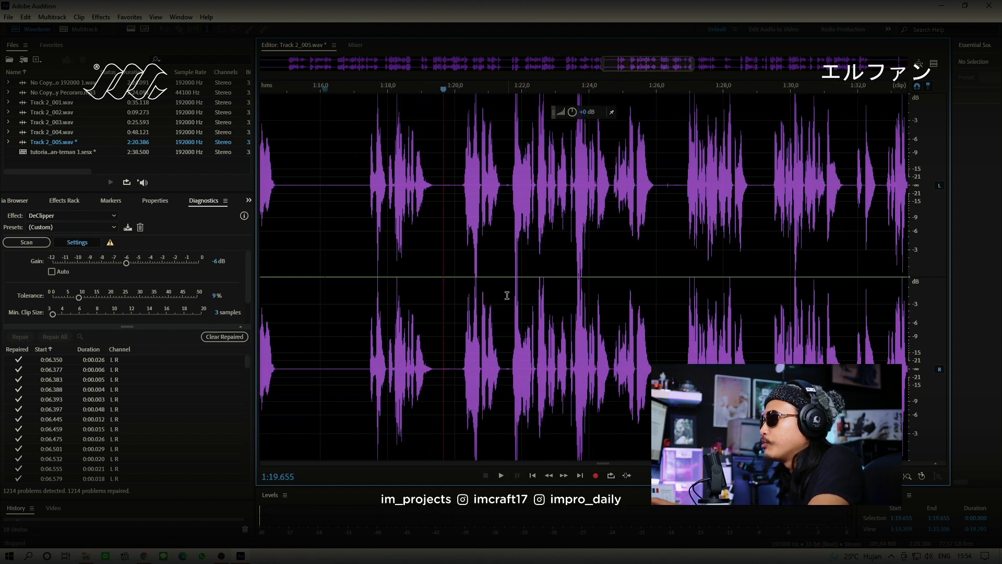
drag(435, 371, 460, 261)
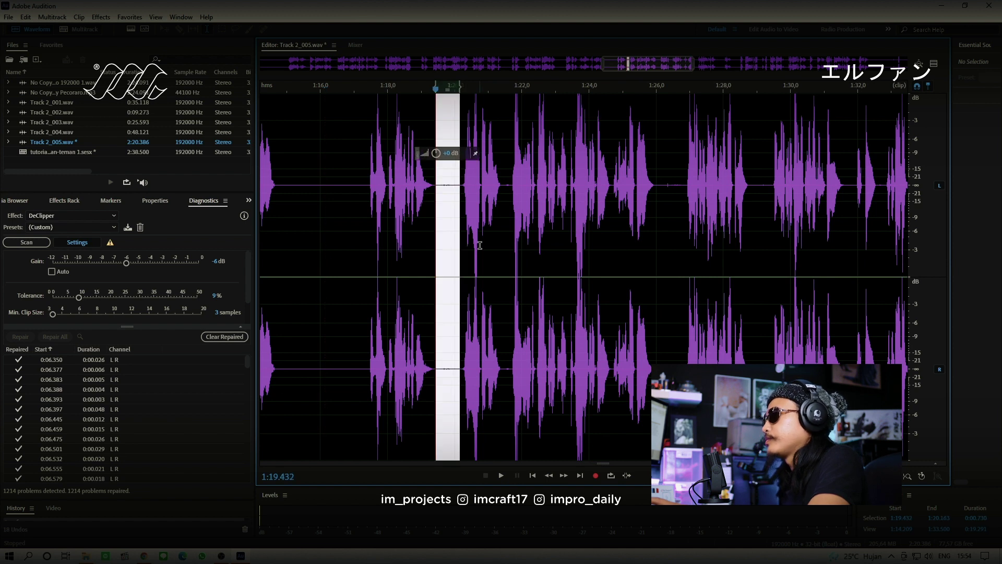
Play from about 1:19.9 to 1:28.6 and replay the phrase that follows the pause at about 1:26.2
click(450, 185)
key(space)
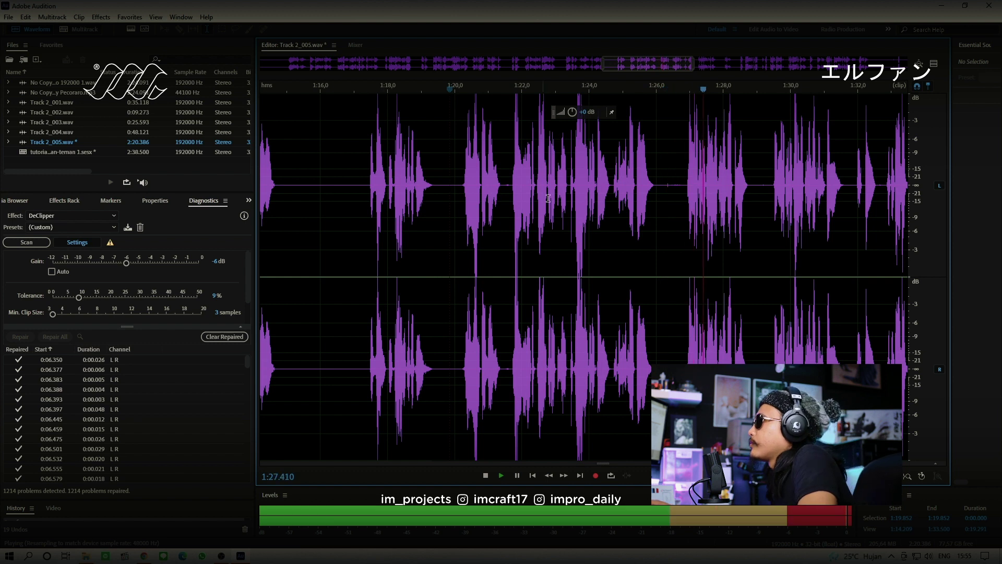
key(space)
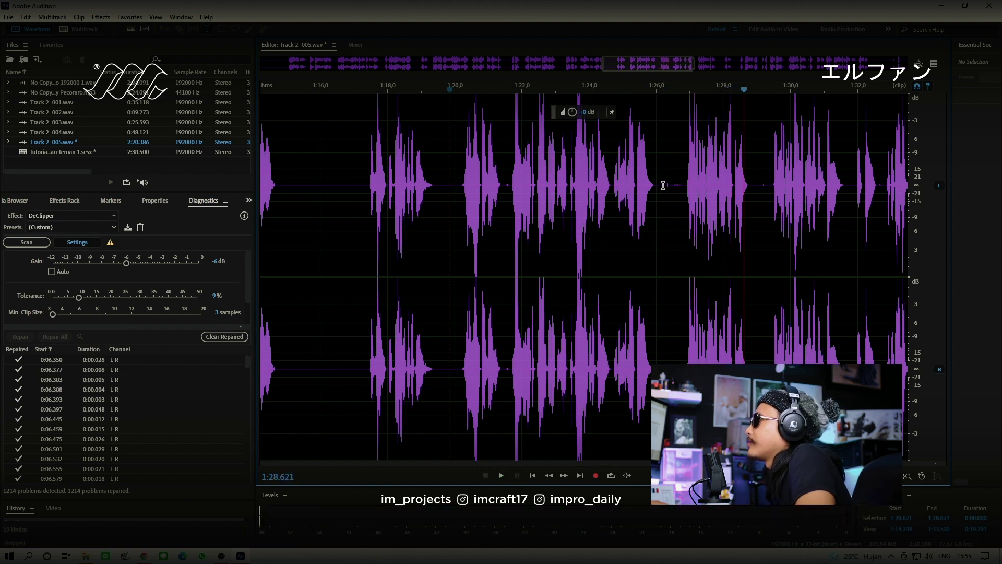
key(space)
click(663, 185)
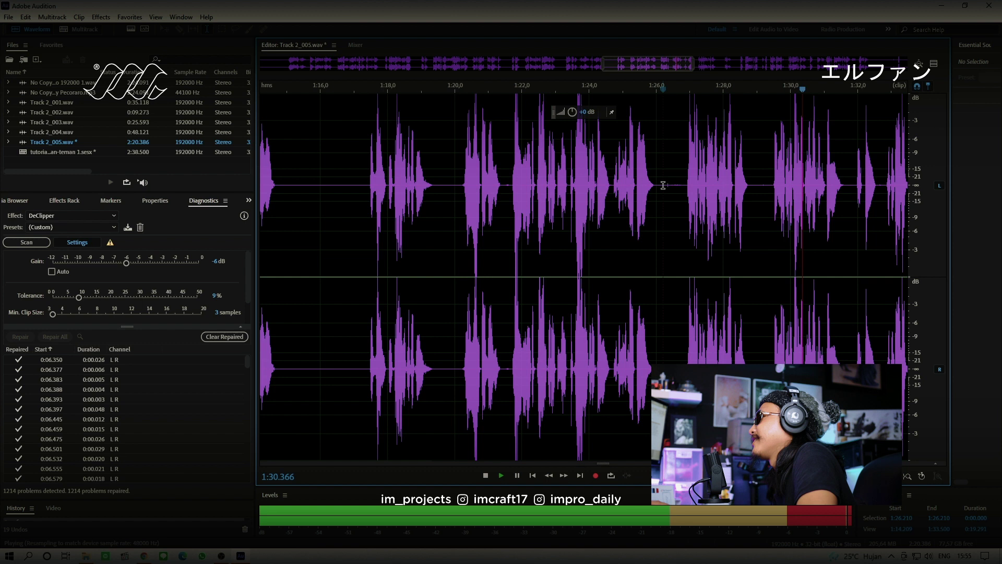
click(669, 90)
key(space)
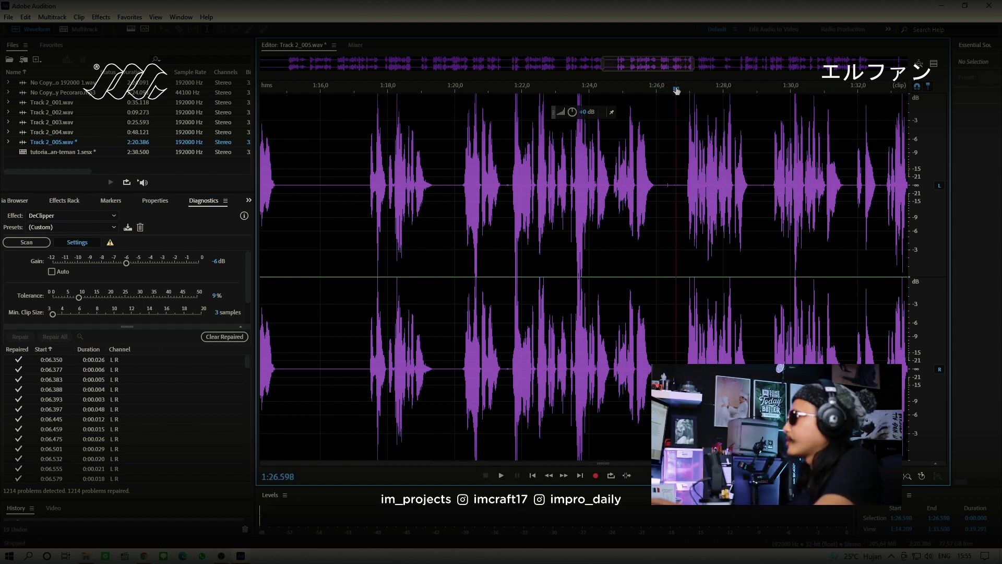
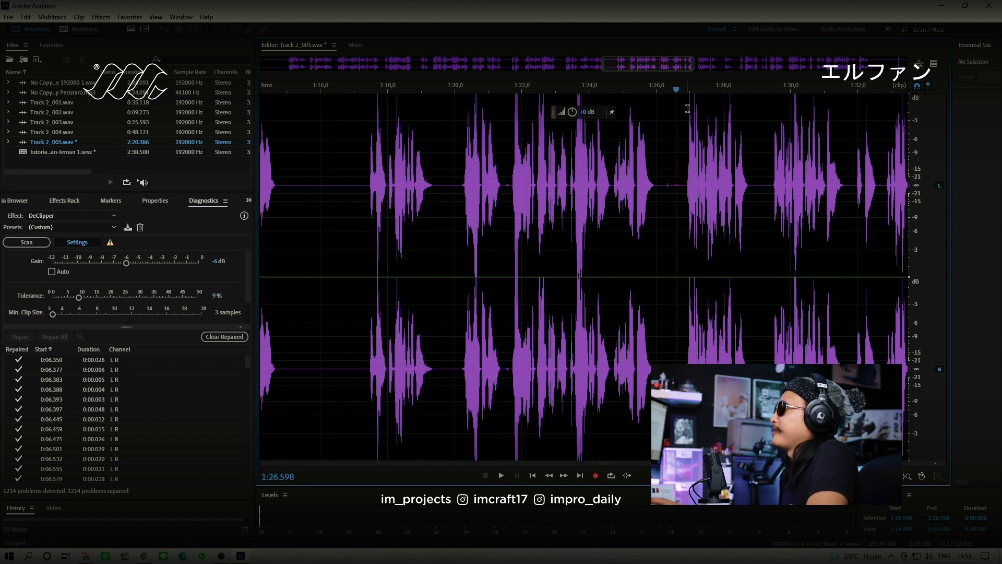
Play from about 1:26.4 to 1:30.7 and delete the phrase from about 1:26.27 to 1:29.26, accepting the duration change
click(669, 92)
key(space)
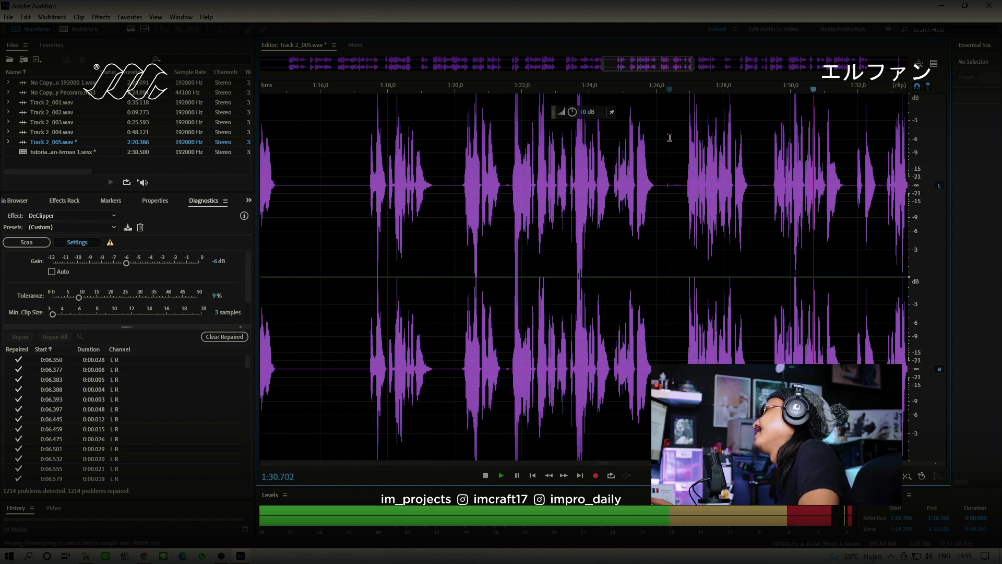
key(space)
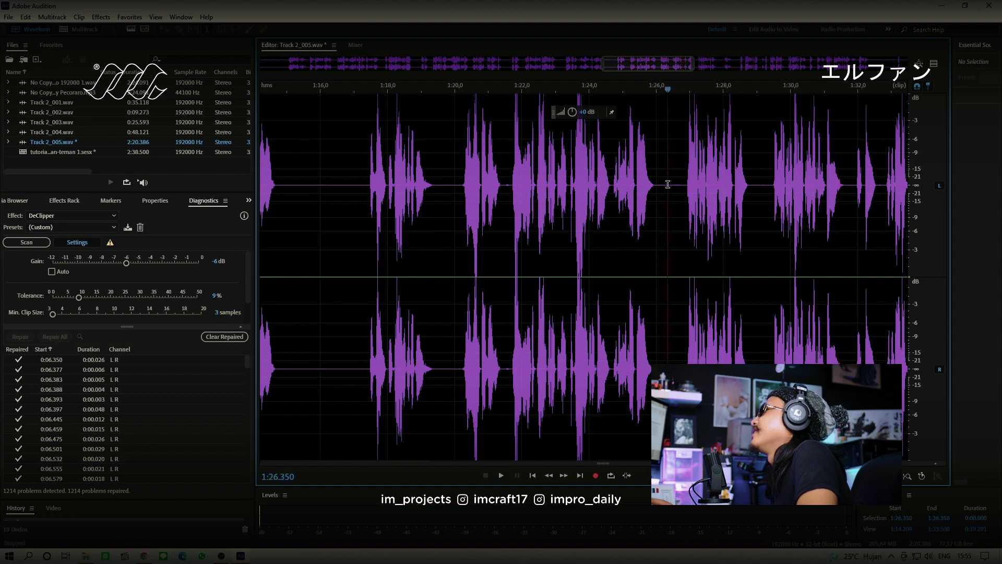
drag(666, 184, 766, 188)
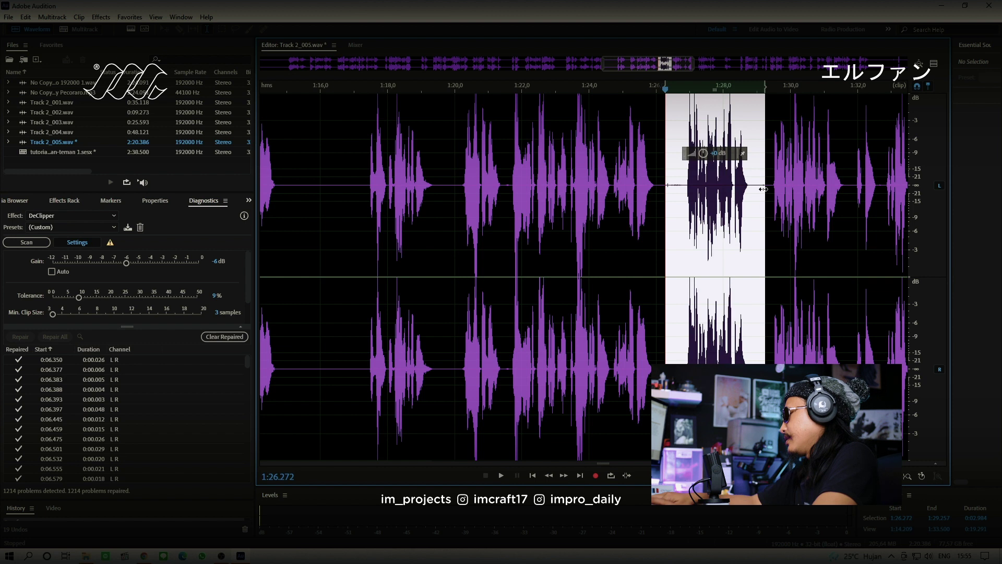
key(Delete)
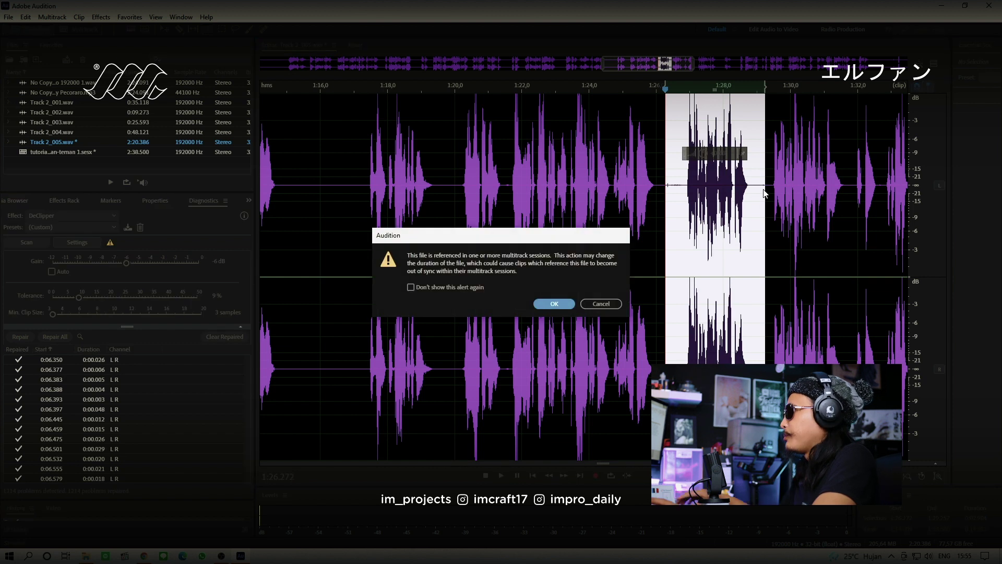
click(567, 305)
Play from about 1:24.7 to 1:34.5 and delete the phrase from about 1:29.72 to 1:31.83, accepting the duration change
click(614, 368)
key(space)
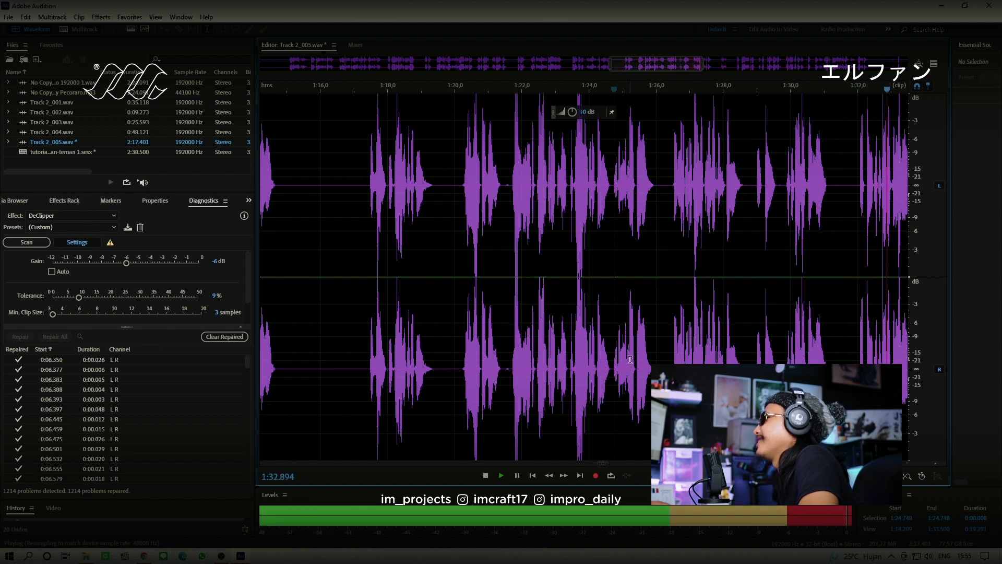
key(space)
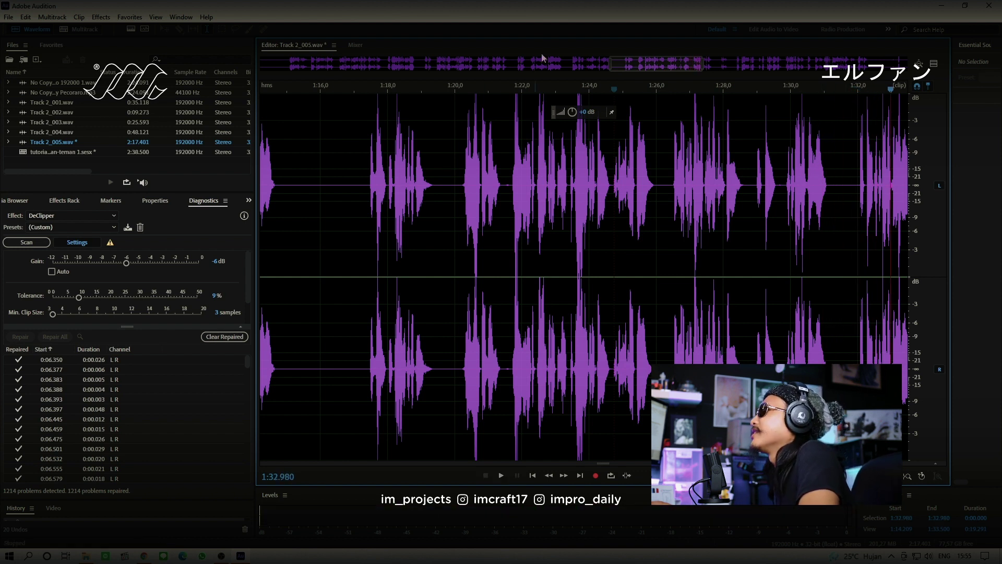
drag(623, 61, 661, 65)
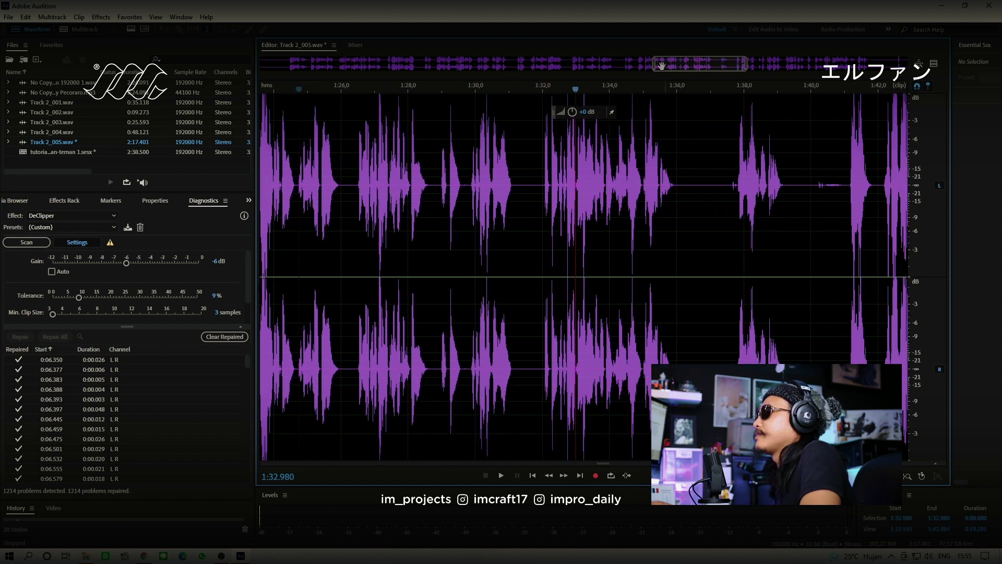
click(469, 185)
key(space)
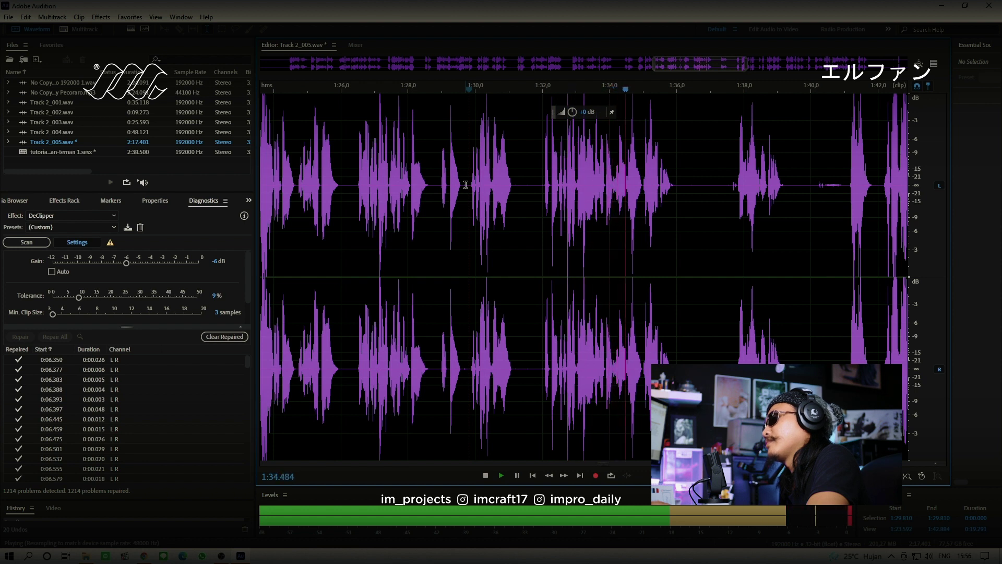
key(space)
drag(466, 184, 537, 188)
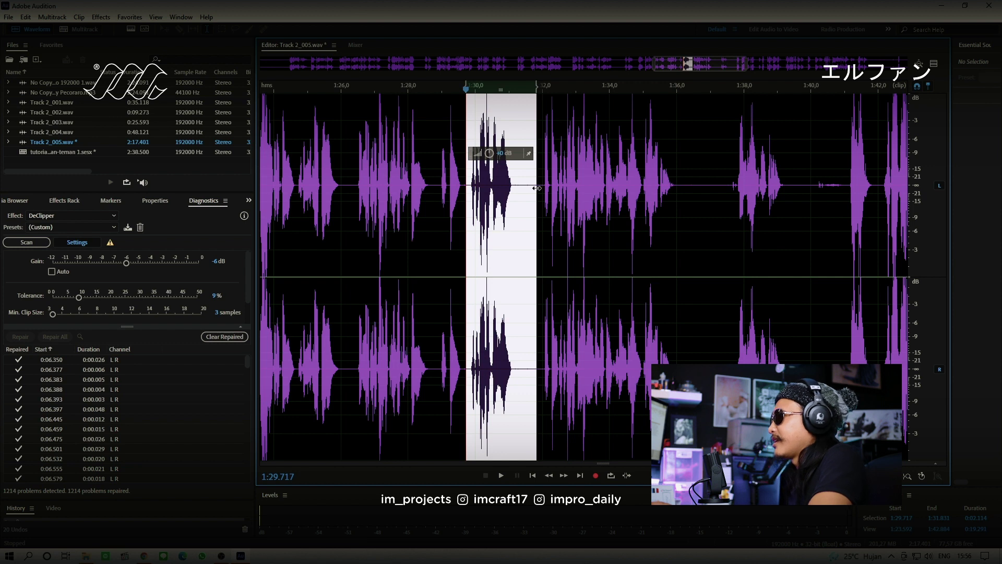
key(Delete)
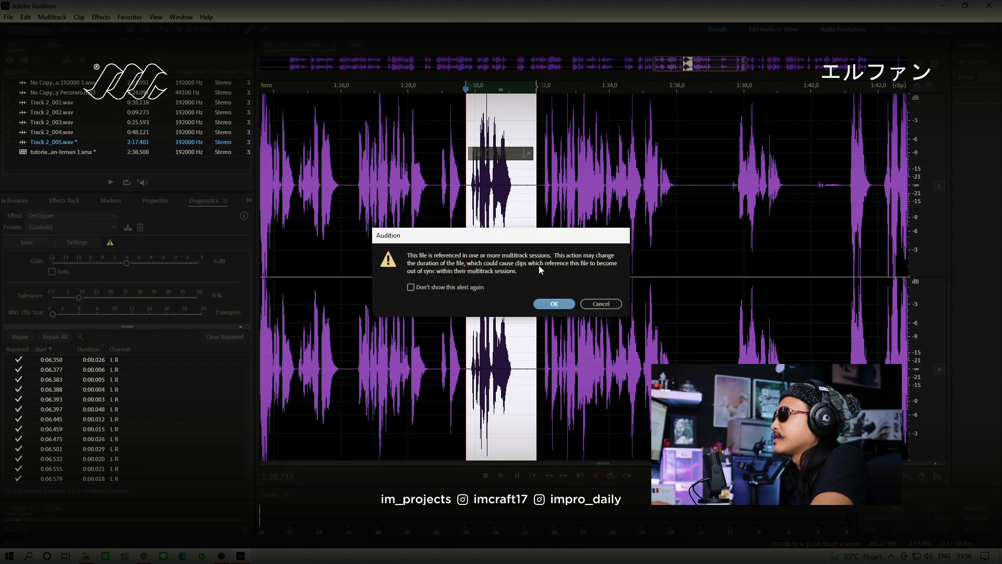
click(552, 304)
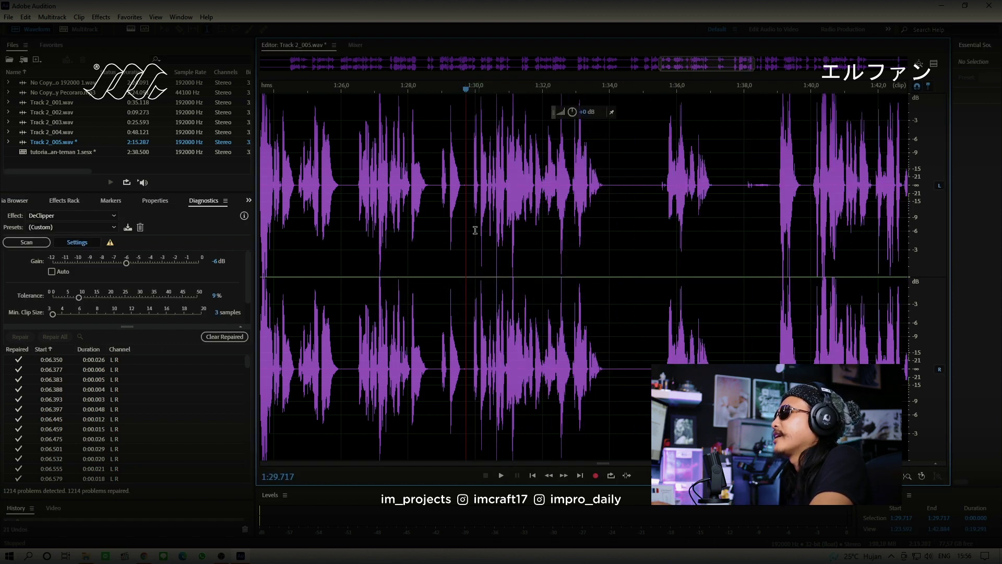
Play from about 1:28.8 to 1:30.7 and delete the short phrase from about 1:28.71 to 1:29.68, accepting the duration change
click(436, 190)
key(space)
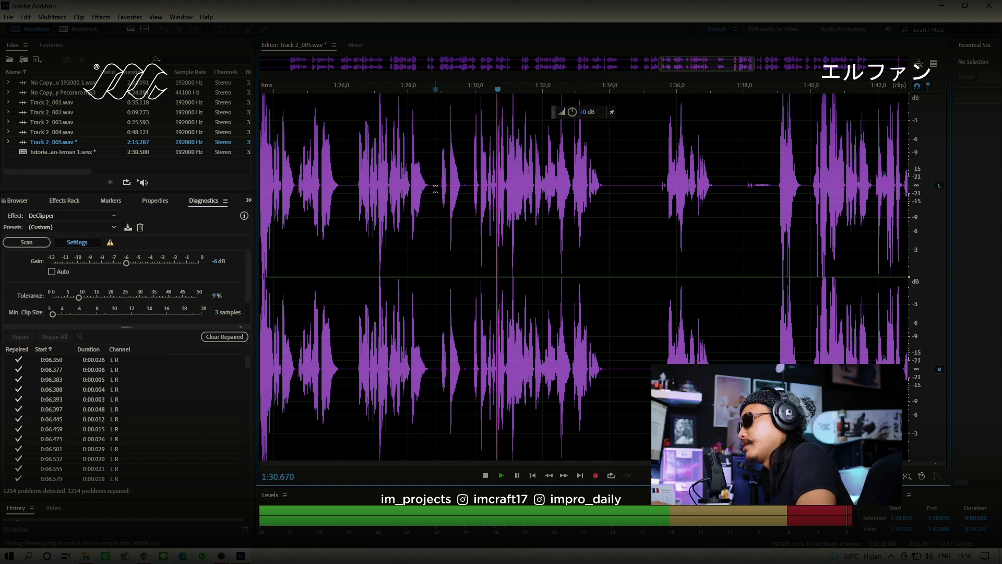
key(space)
click(438, 184)
key(space)
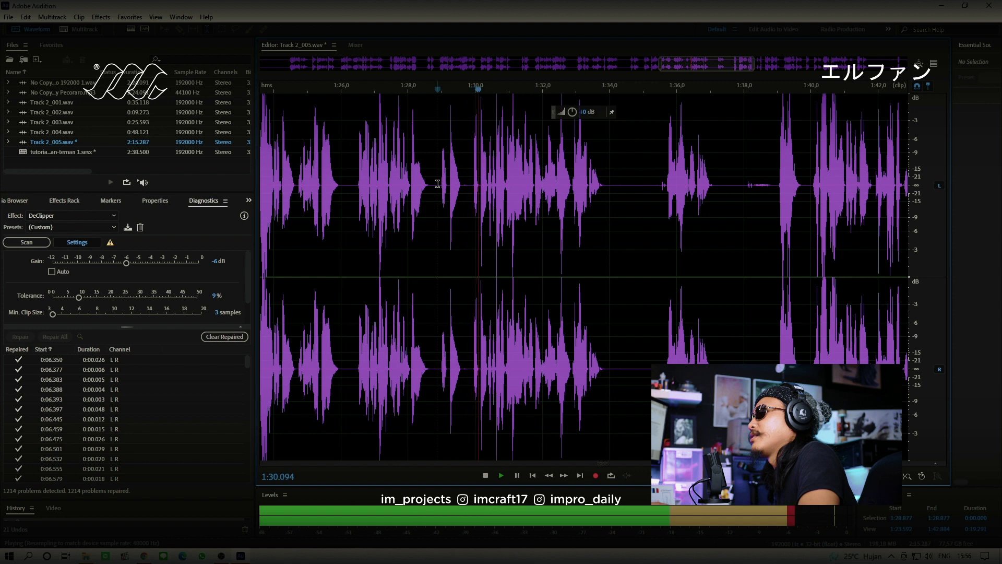
key(space)
drag(432, 184, 465, 184)
key(Delete)
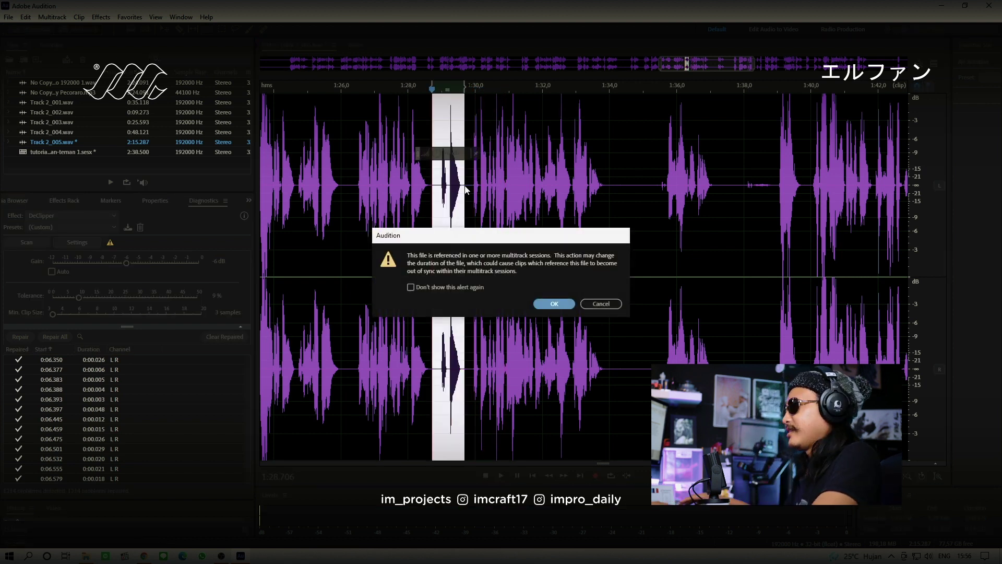
click(554, 304)
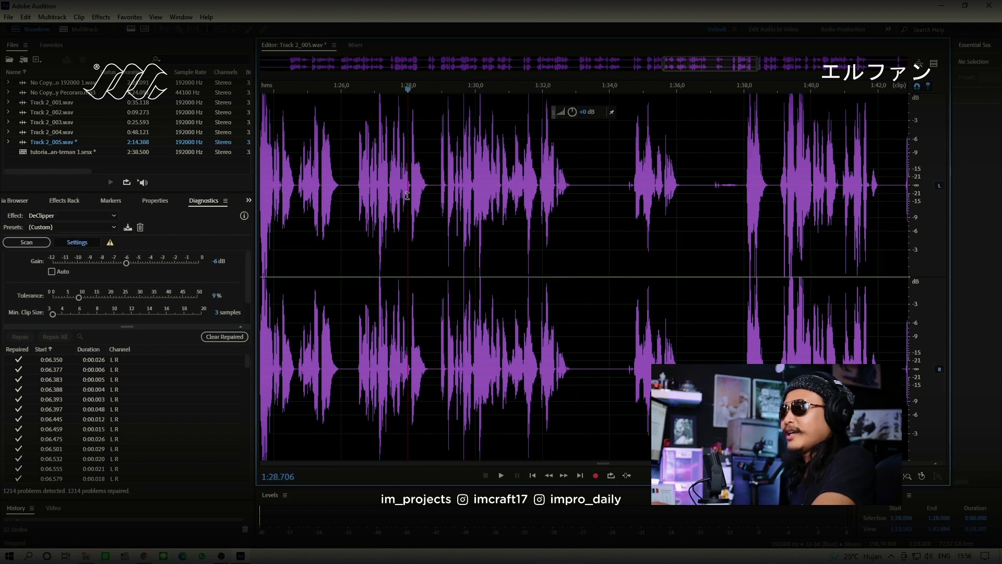
Play from about 1:28.7 to 1:36.4 and delete the phrase and pause from about 1:31.86 to 1:34.69, accepting the duration change
key(space)
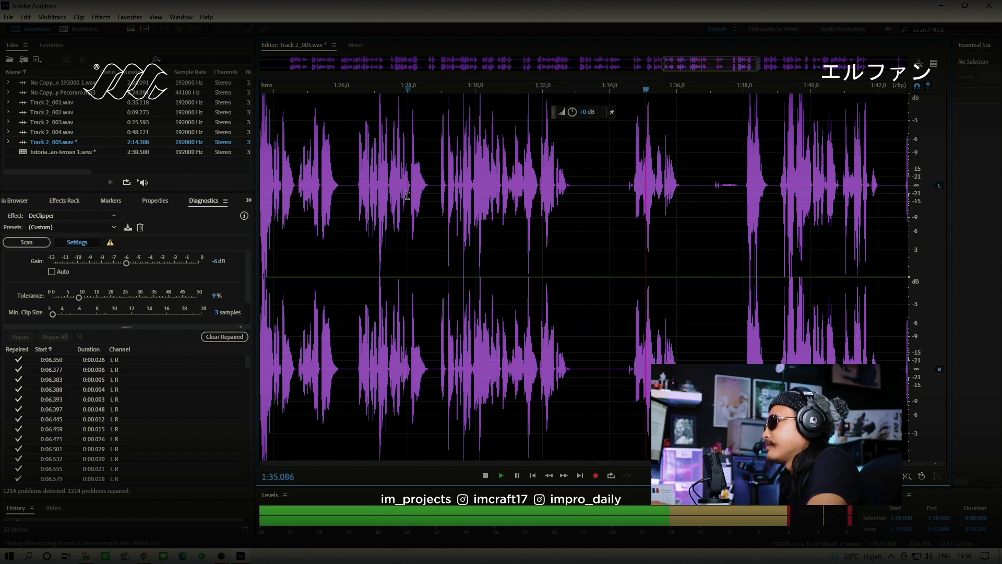
key(space)
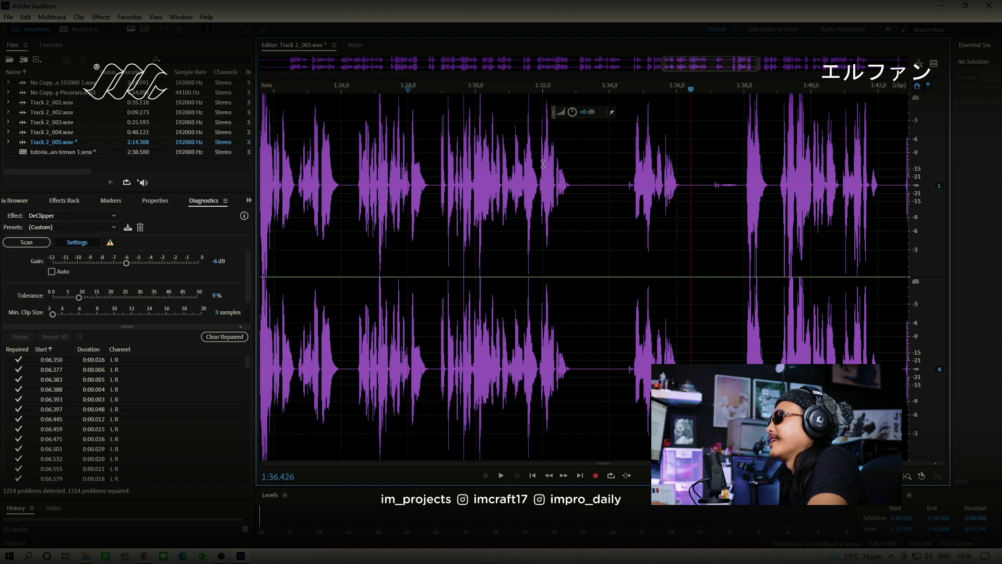
click(538, 184)
key(space)
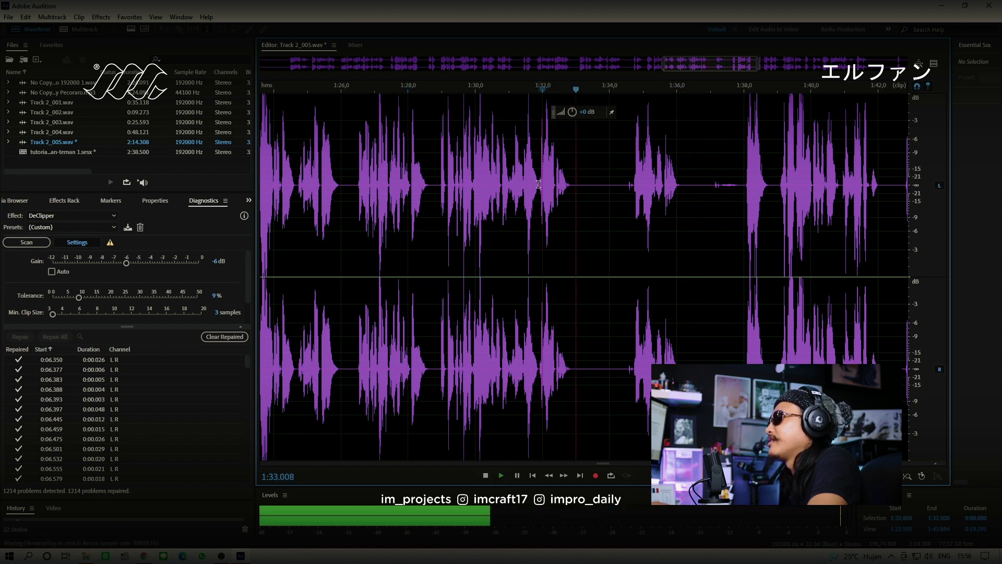
key(space)
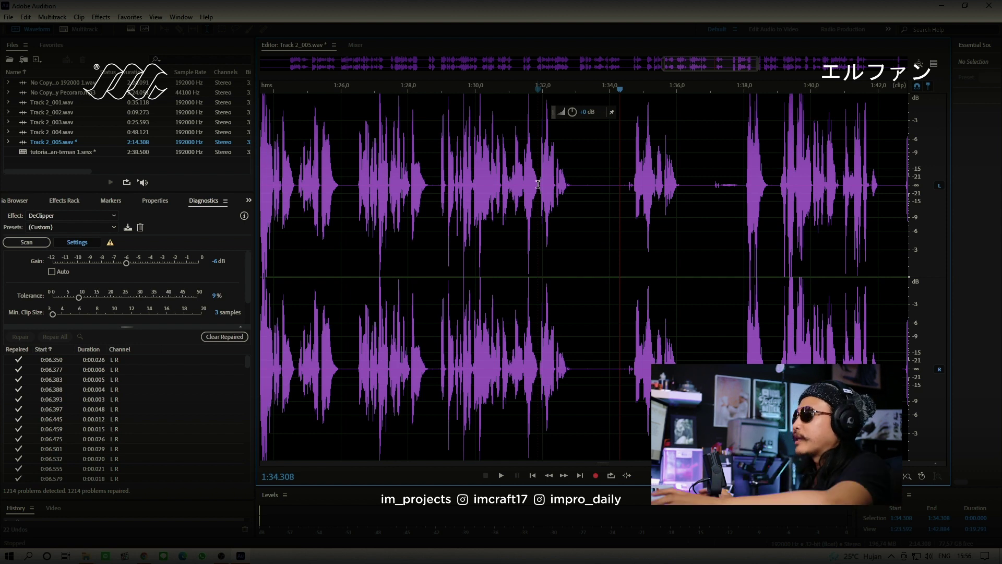
drag(538, 184, 632, 187)
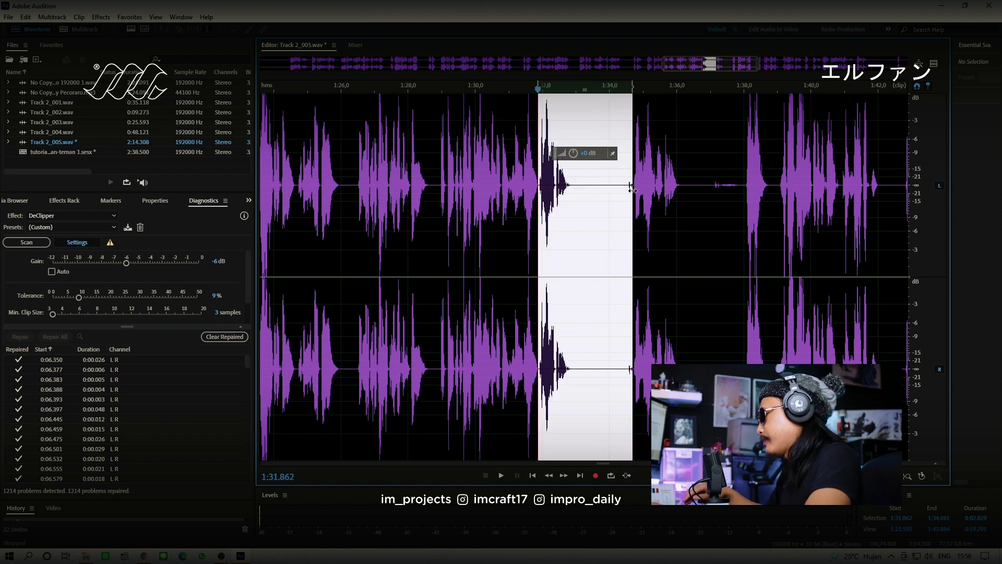
key(Delete)
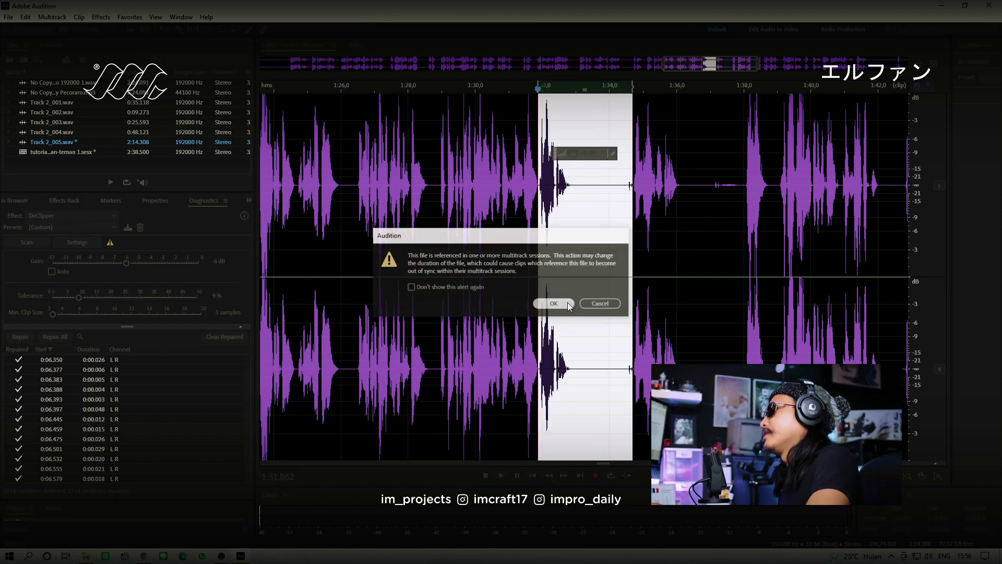
click(554, 304)
Replay the join at about 1:31.9 several times, starting from about 1:31.0 to 1:31.3
click(519, 369)
key(space)
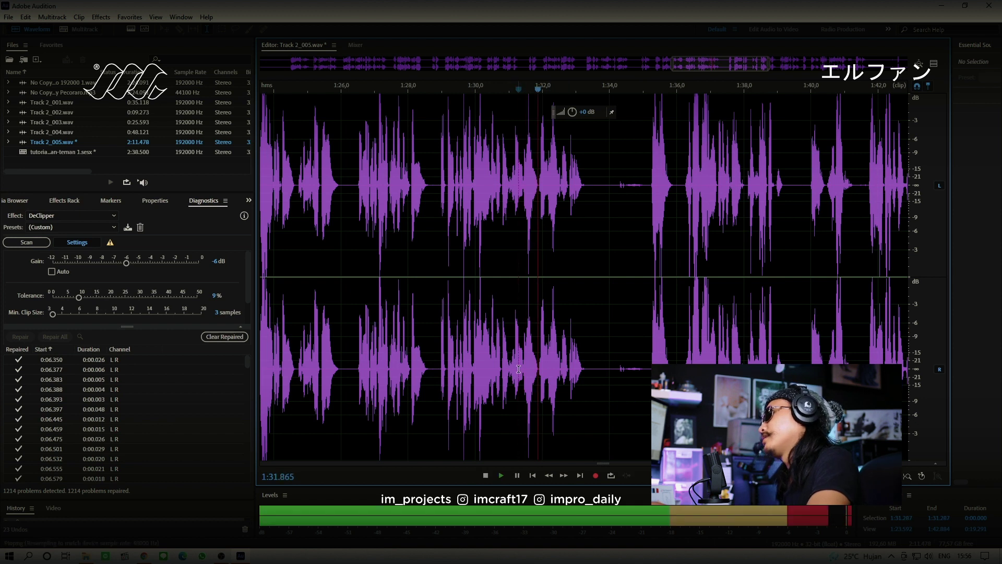
key(space)
key(space)
click(511, 368)
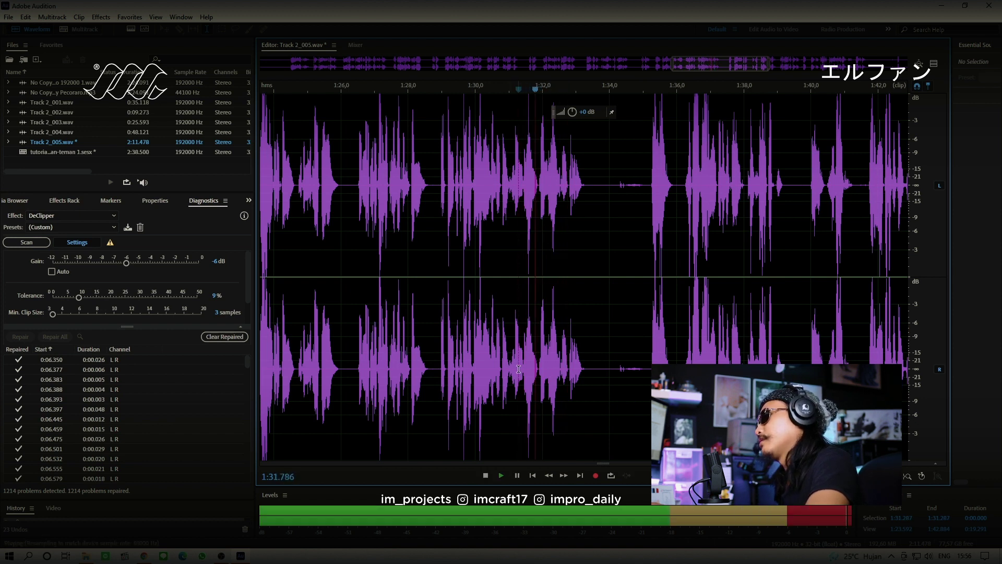
key(space)
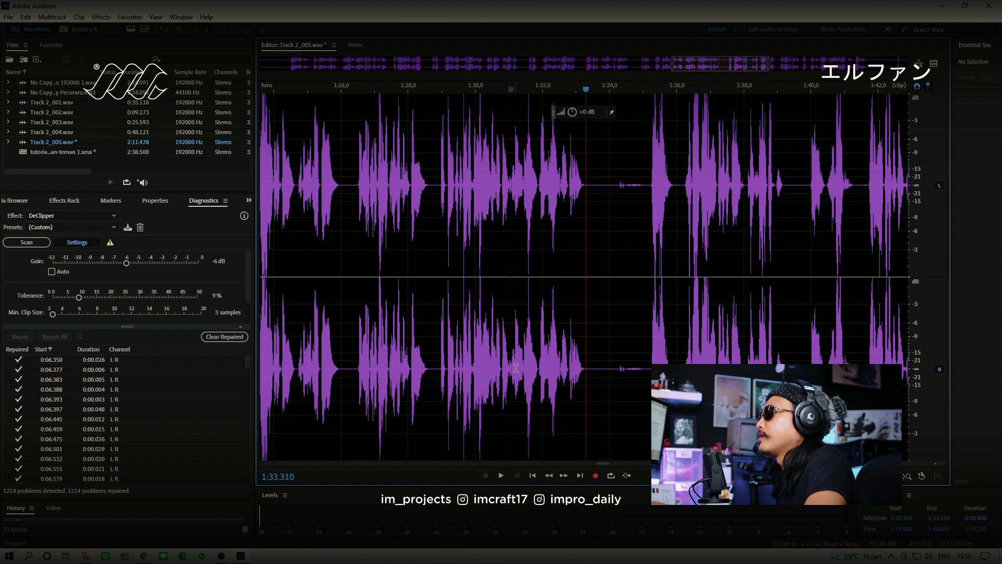
click(510, 367)
key(space)
key(space)
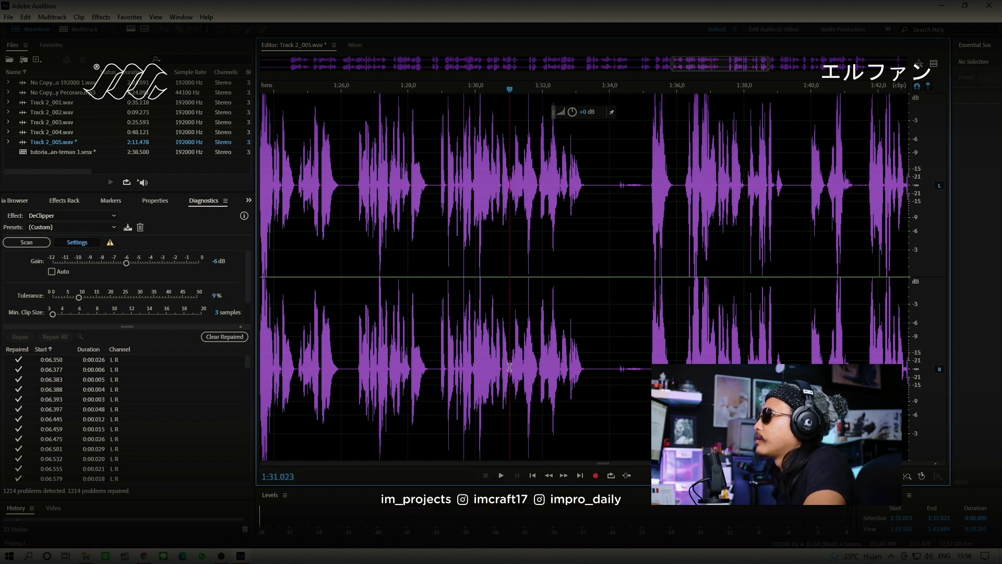
Play from about 1:31.0 to 1:31.8 at a closer zoom and delete the phrase from 1:31.00 to about 1:31.87, accepting the duration change
drag(769, 66, 737, 62)
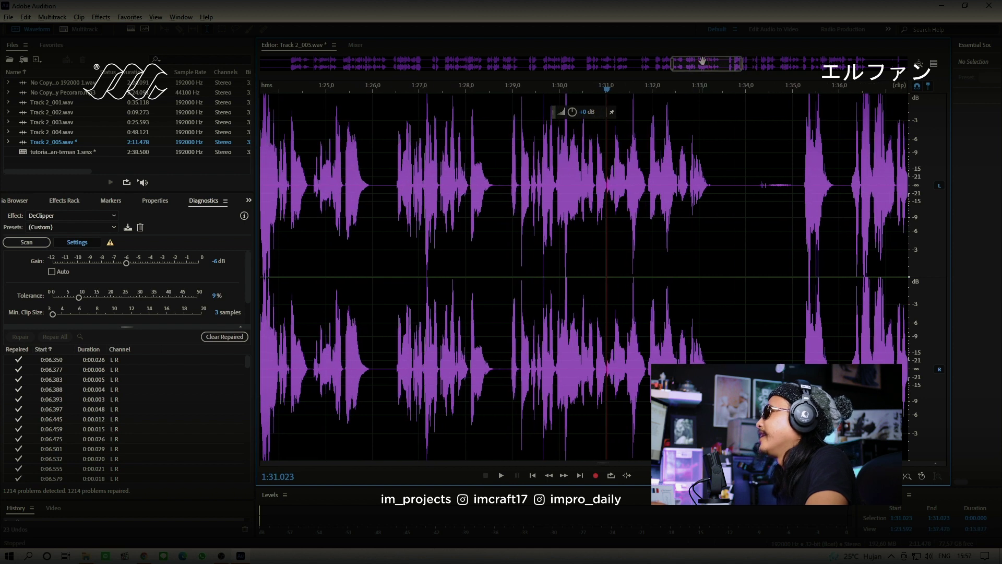
scroll(702, 61, up, 3)
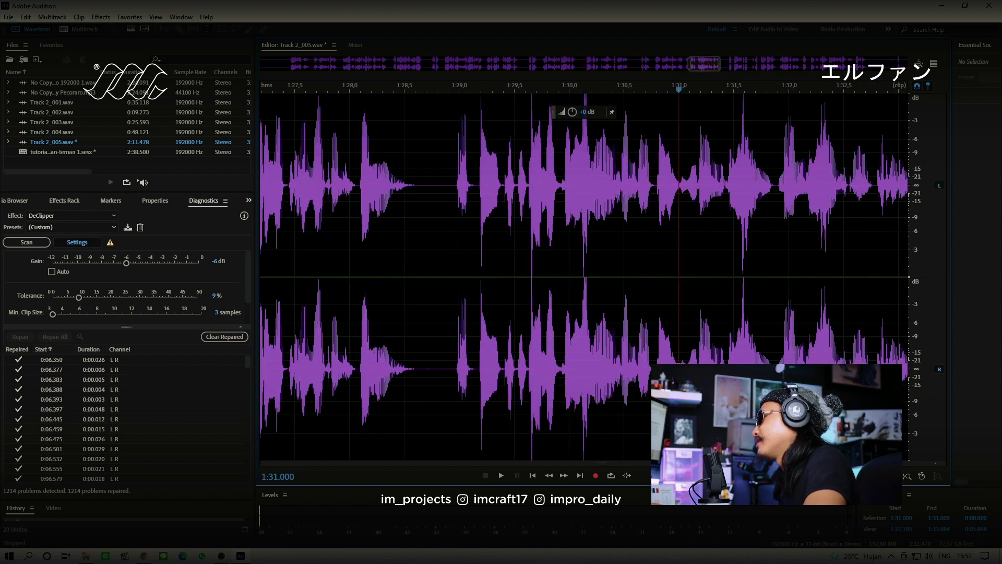
key(space)
key(space)
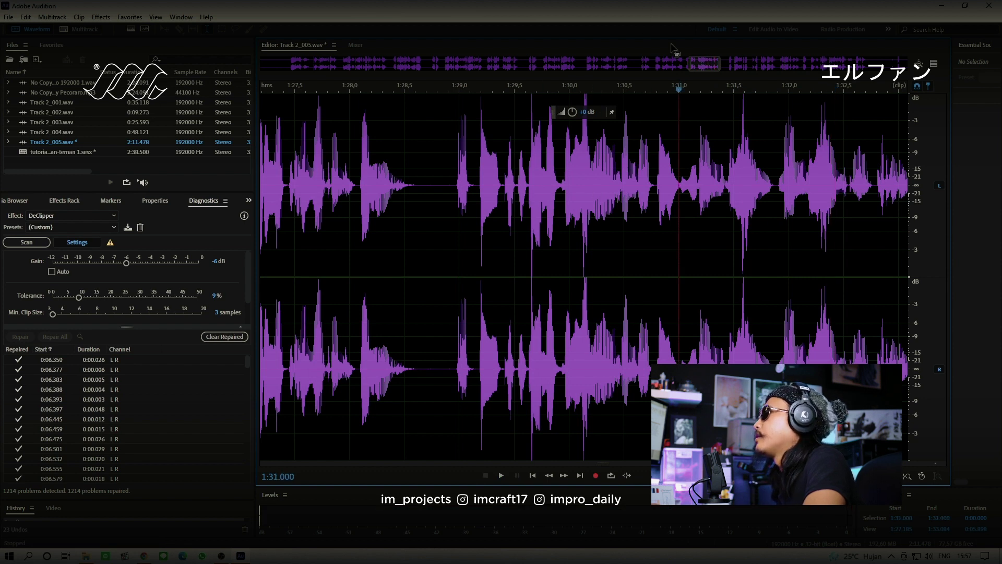
drag(703, 64, 713, 64)
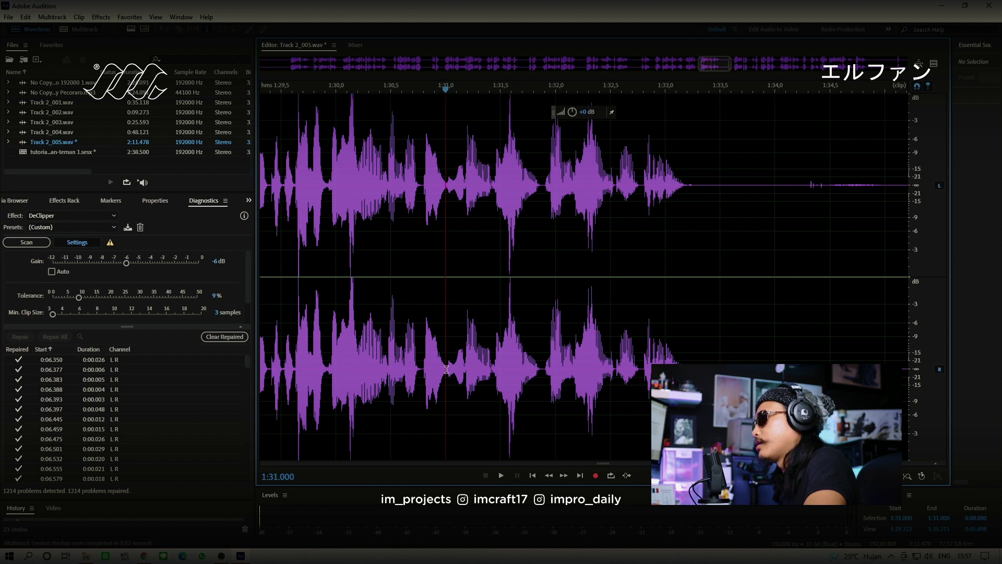
key(space)
key(space)
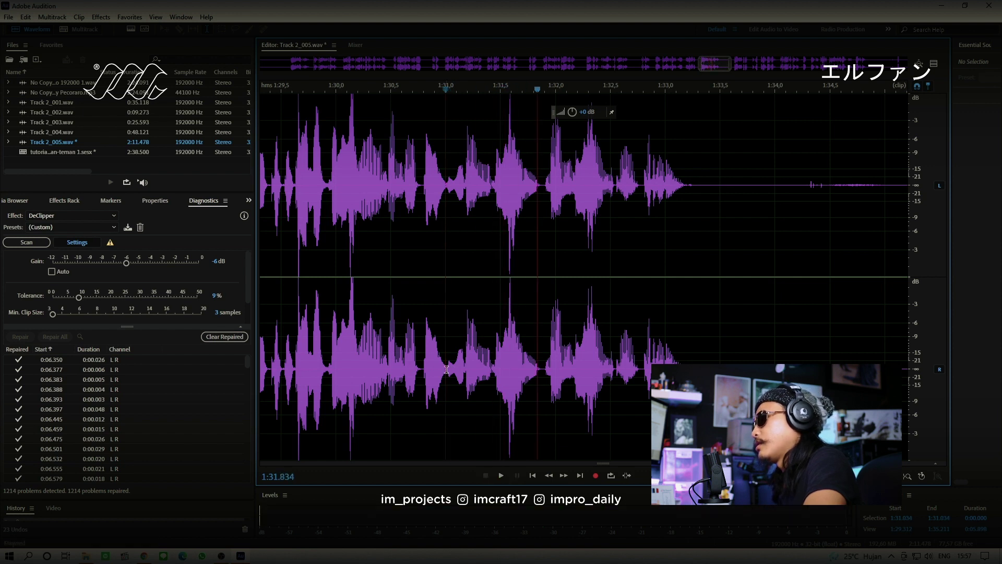
drag(446, 370, 541, 367)
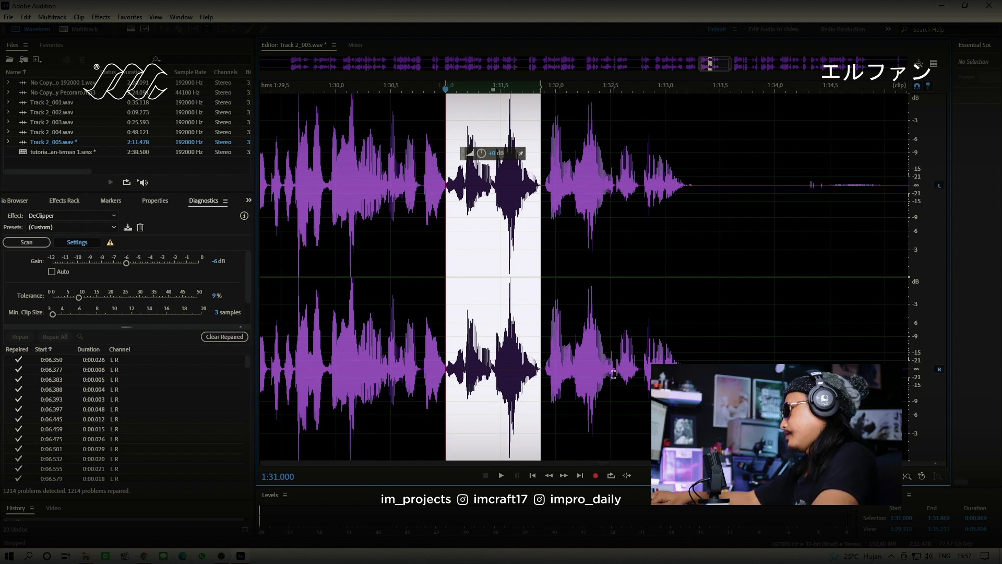
key(Delete)
click(554, 302)
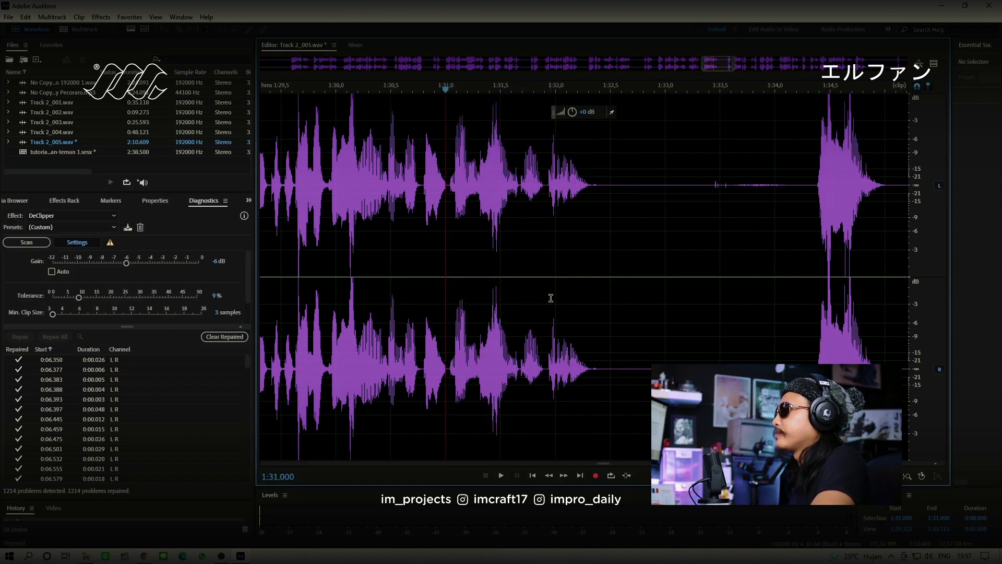
Play from about 1:30.2 to 1:33.0 and silence the pause from about 1:32.50 to 1:34.35
click(354, 347)
key(space)
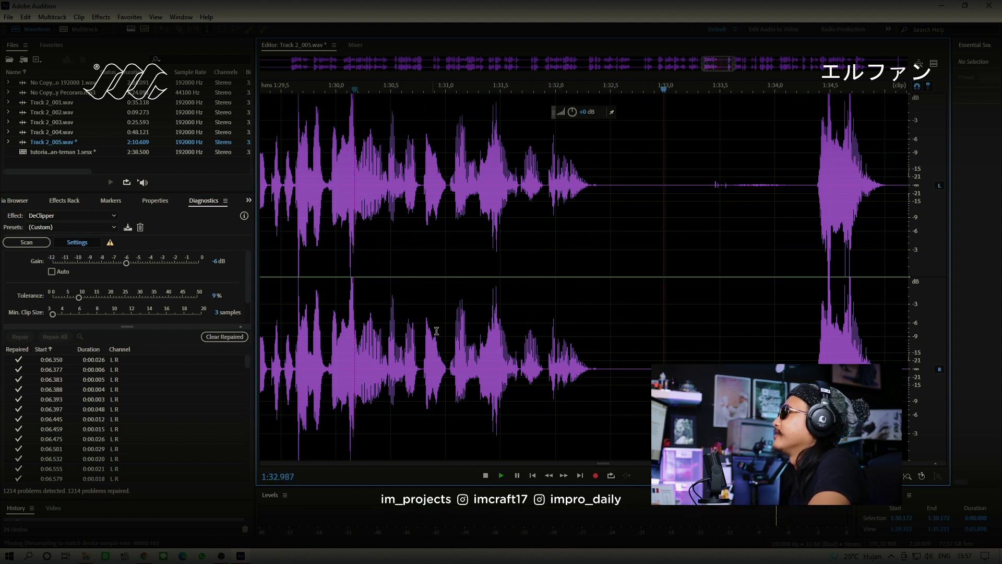
key(space)
drag(812, 188, 606, 163)
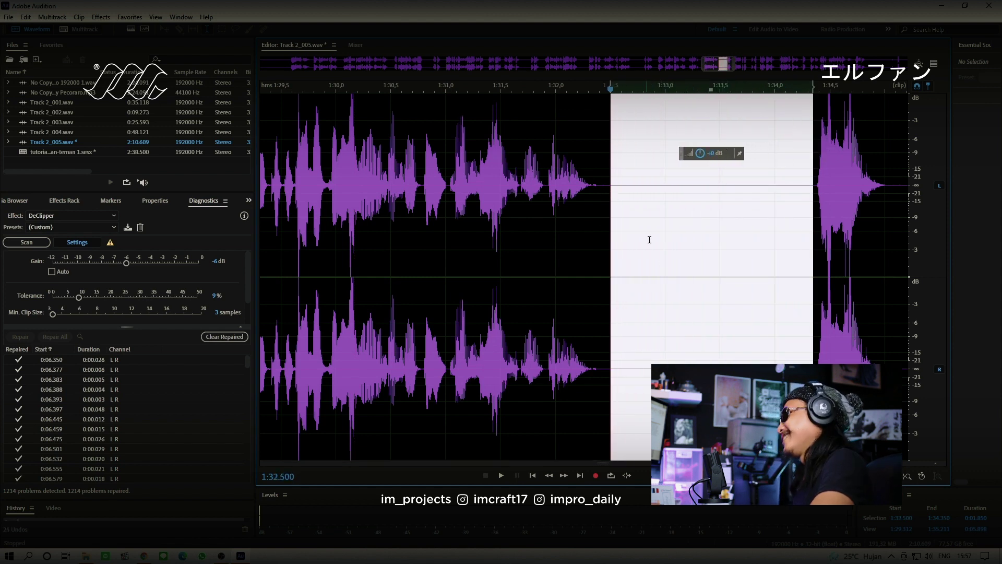
click(599, 273)
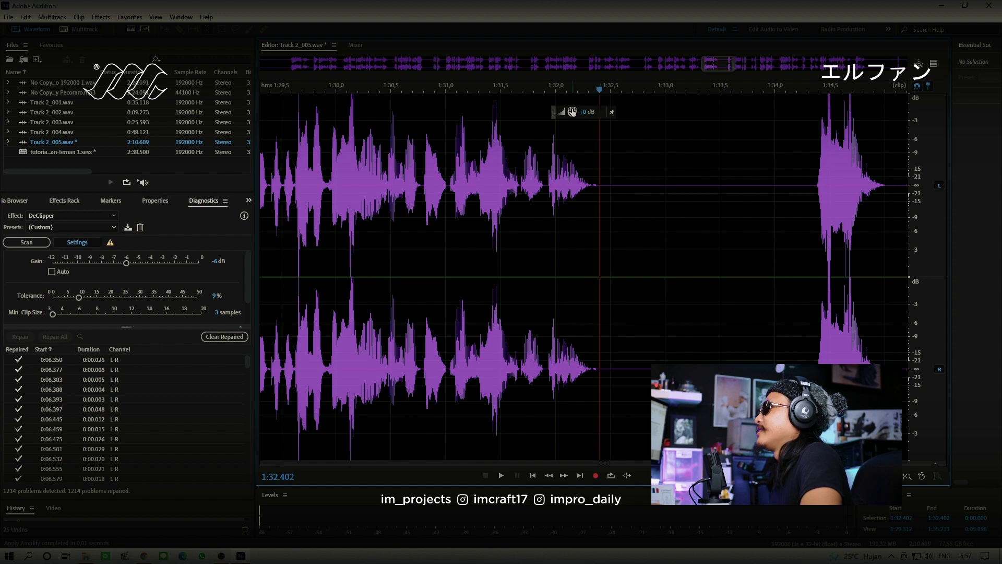
Play from about 1:34.0 to 1:41.1 and delete the phrases from about 1:34.33 to 1:39.00, accepting the duration change
drag(735, 67, 778, 69)
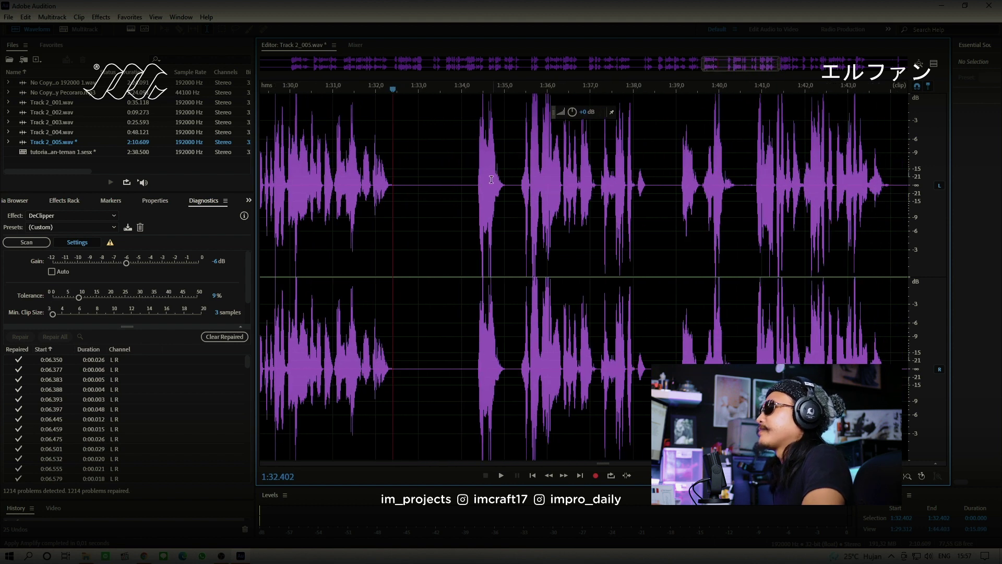
key(space)
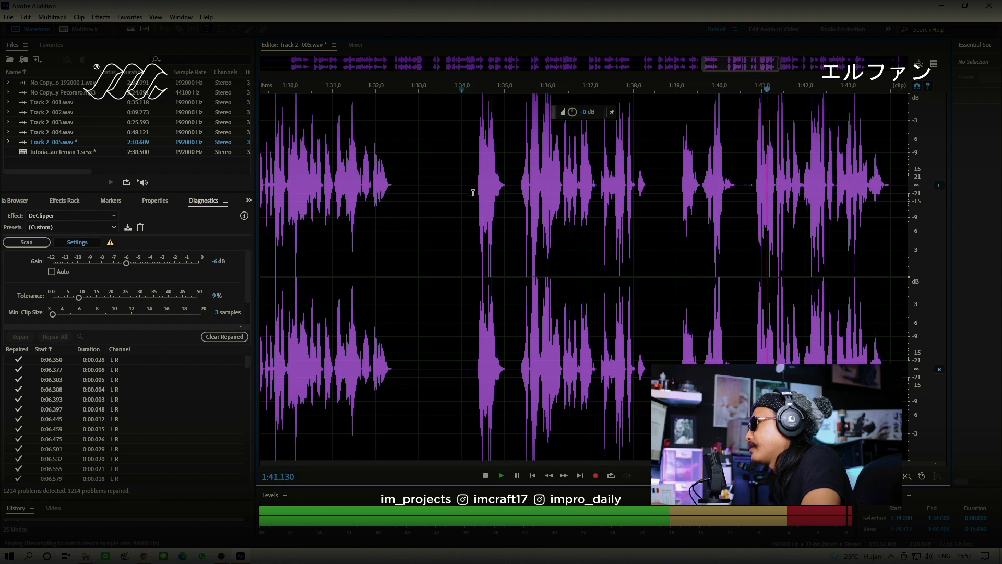
key(space)
drag(677, 359, 476, 363)
key(Delete)
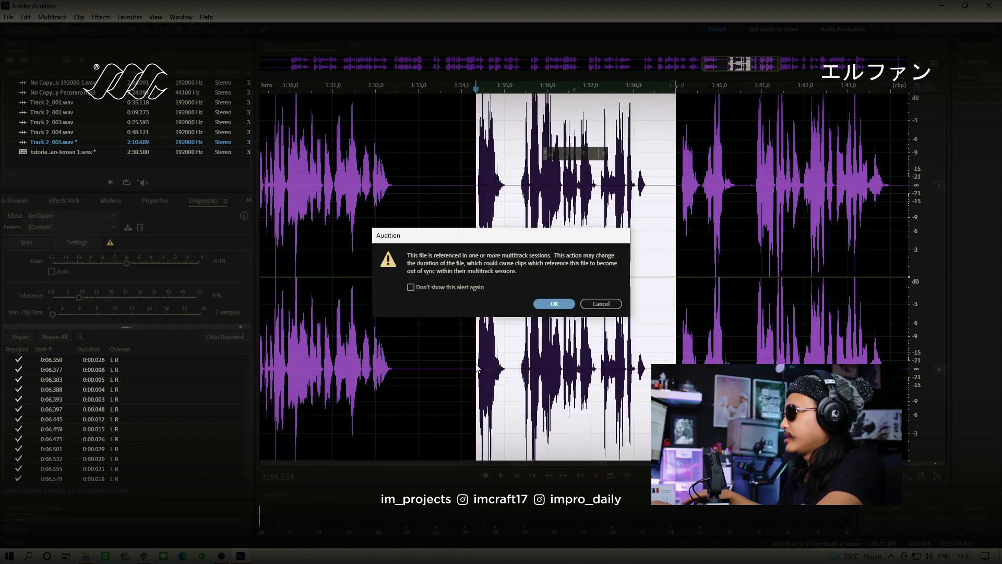
click(556, 305)
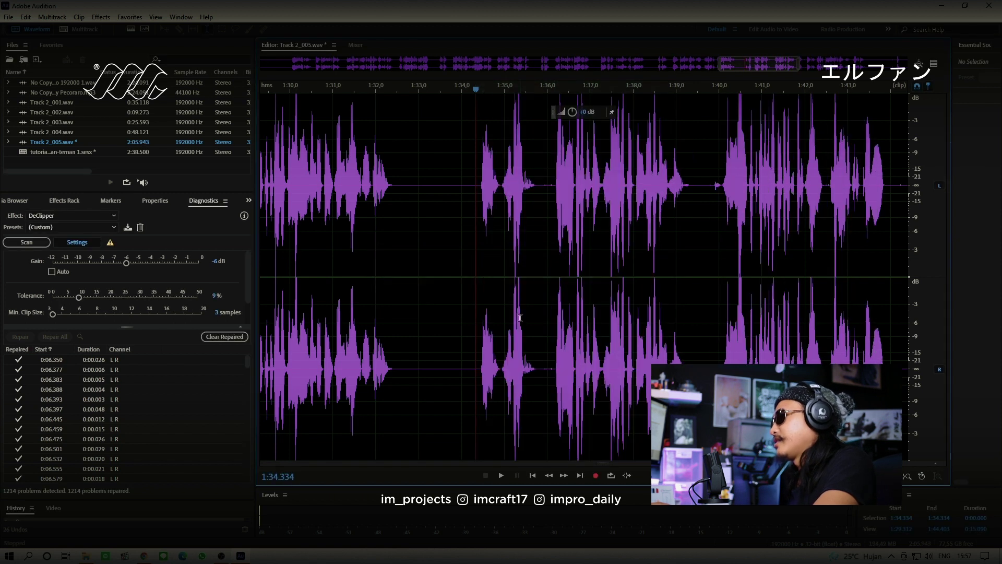
Play from about 1:34.3 to 1:40.1 and silence the pause from about 1:39.24 to 1:40.00
key(space)
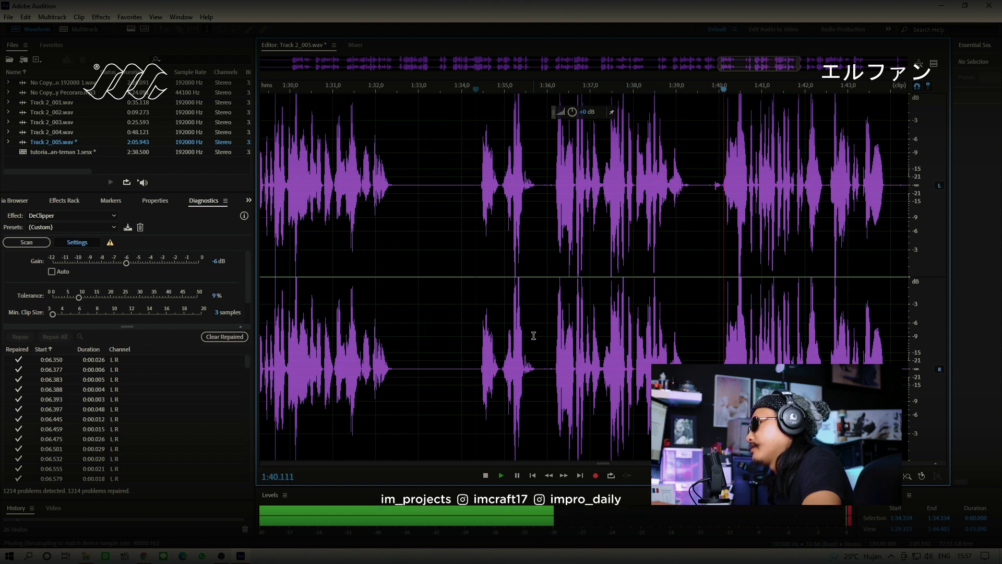
key(space)
drag(719, 185, 687, 185)
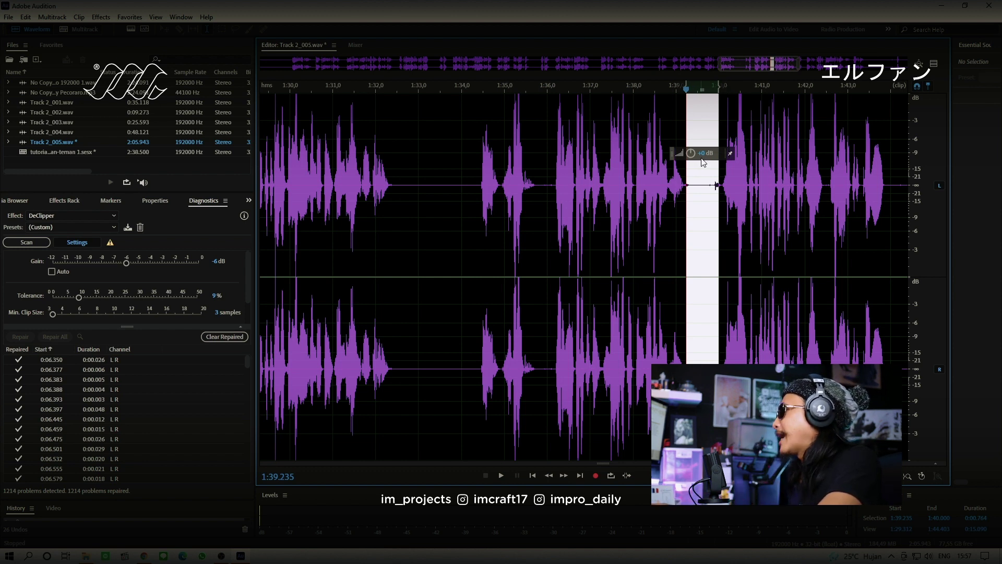
drag(703, 158, 708, 158)
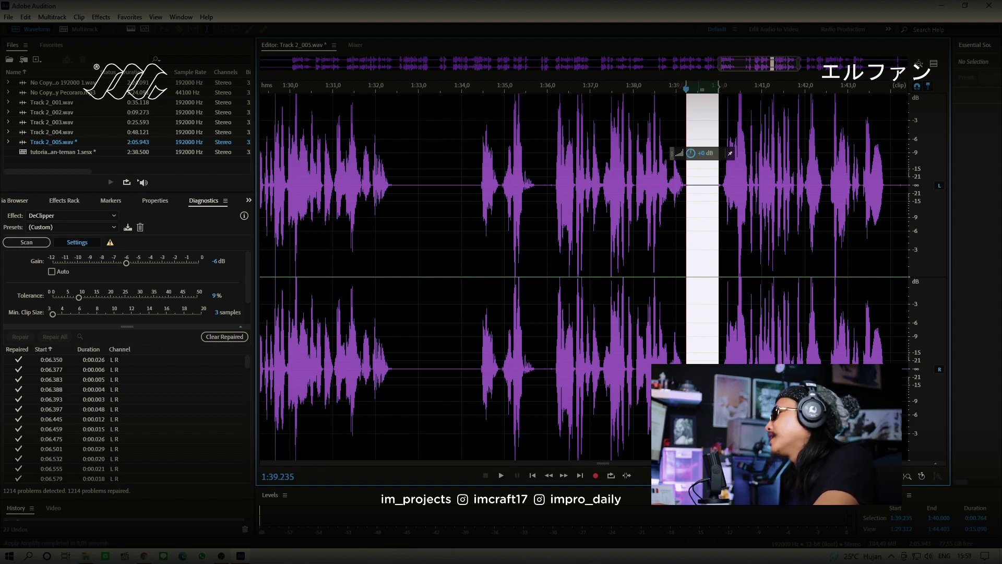
click(699, 376)
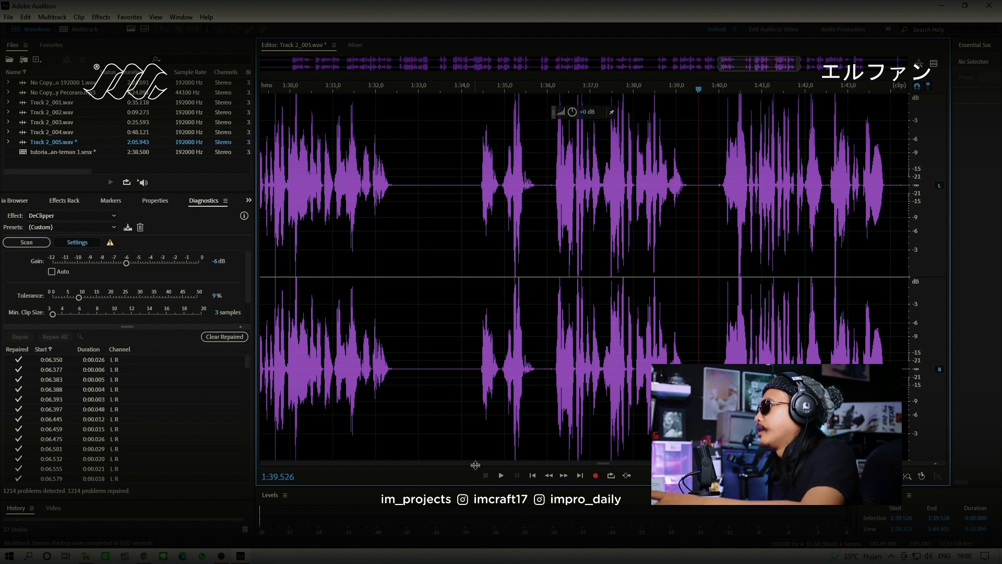
Play the edited voice-over from about 1:33.9 to 1:45.8
click(458, 87)
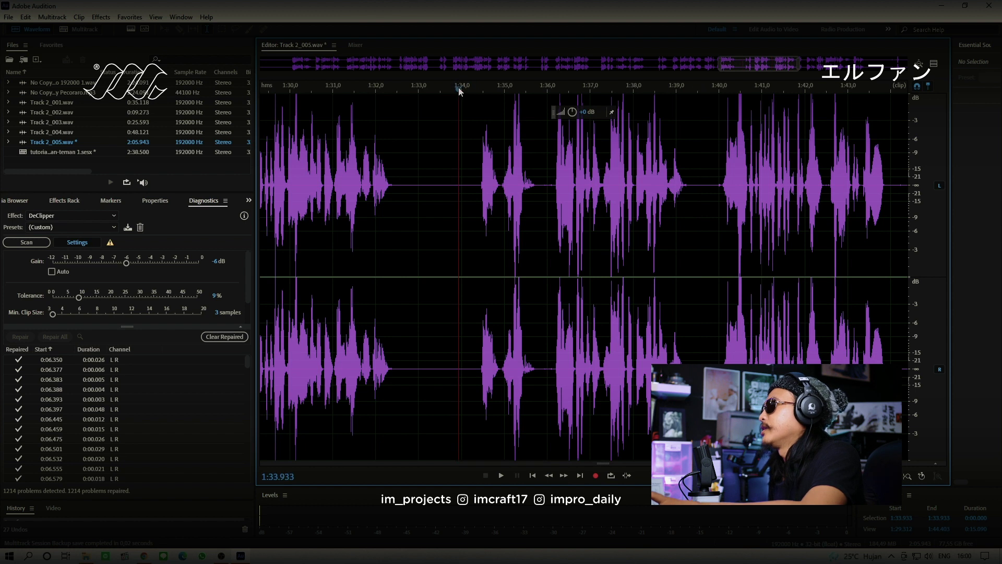
key(space)
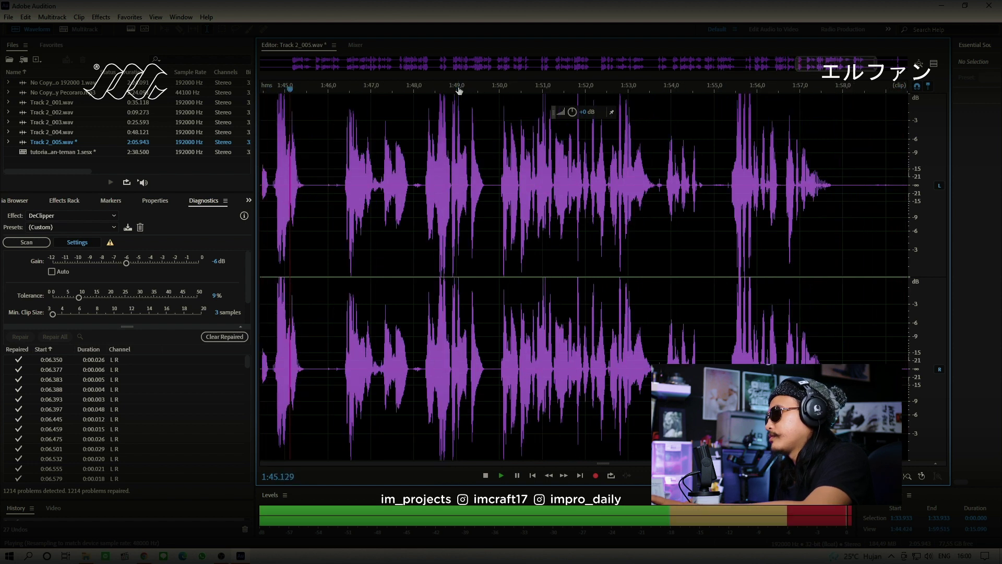
key(space)
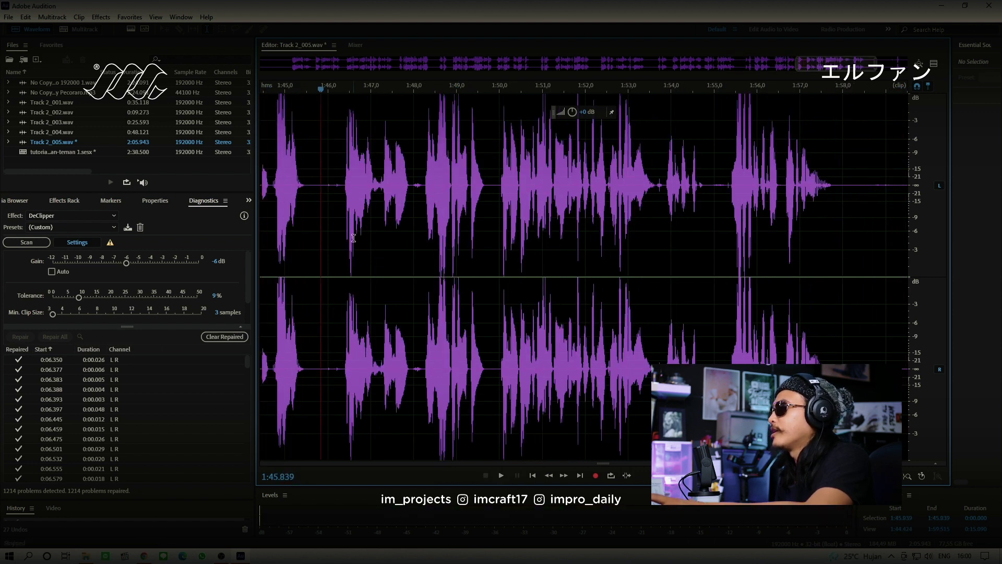
Play from about 1:44.0 and delete the short sound from about 1:44.40 to 1:44.67, accepting the duration change
drag(801, 67, 768, 67)
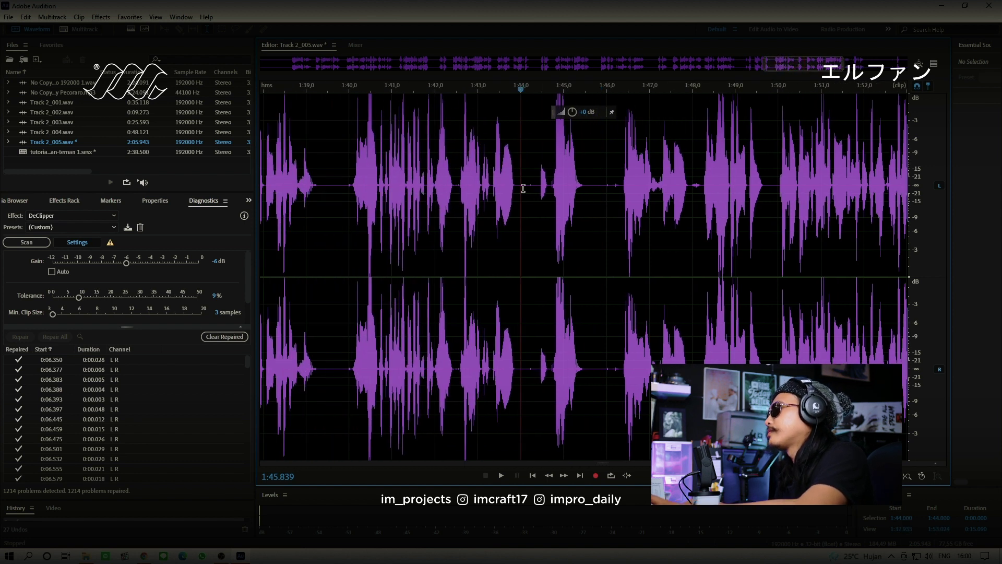
key(space)
drag(549, 184, 538, 184)
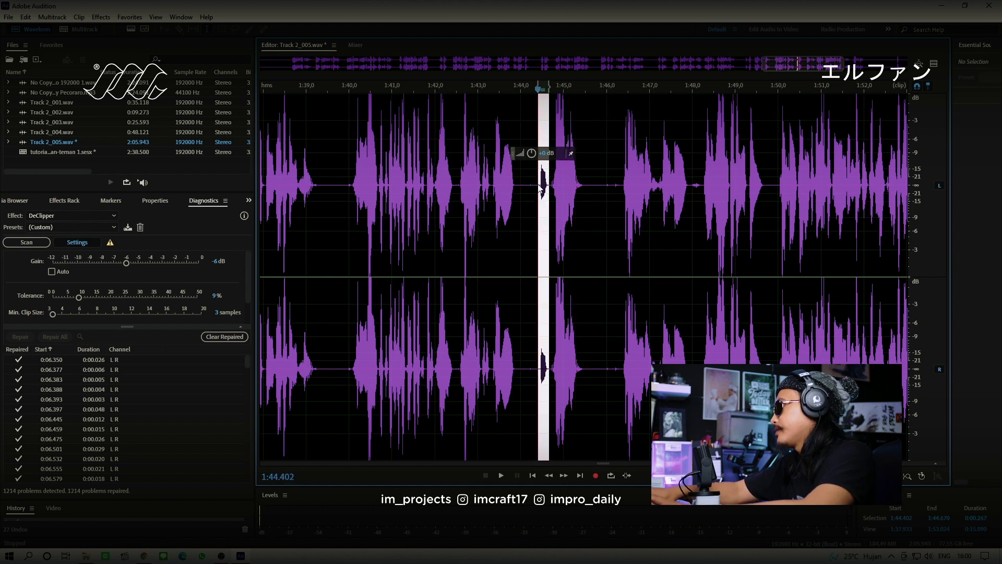
key(Delete)
key(Return)
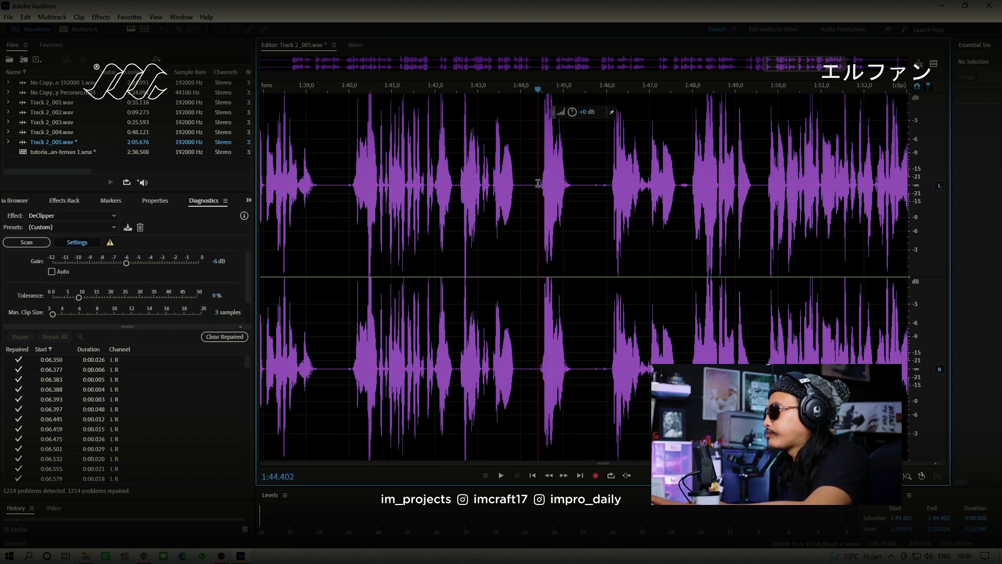
Play from about 1:44.0 to 1:47.1 and delete the phrase from about 1:44.15 to 1:46.00, accepting the duration change
click(524, 187)
key(space)
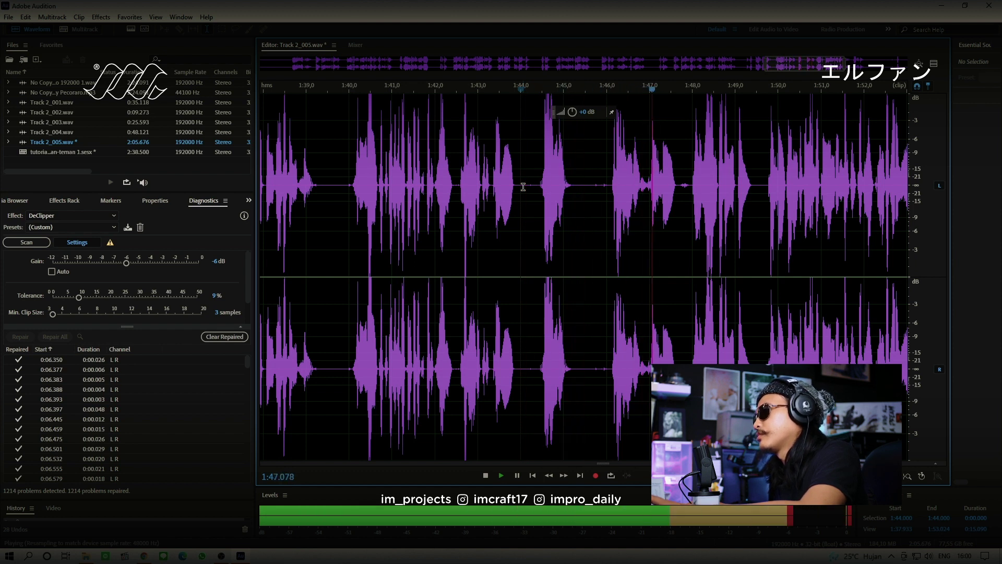
key(space)
drag(526, 186, 607, 186)
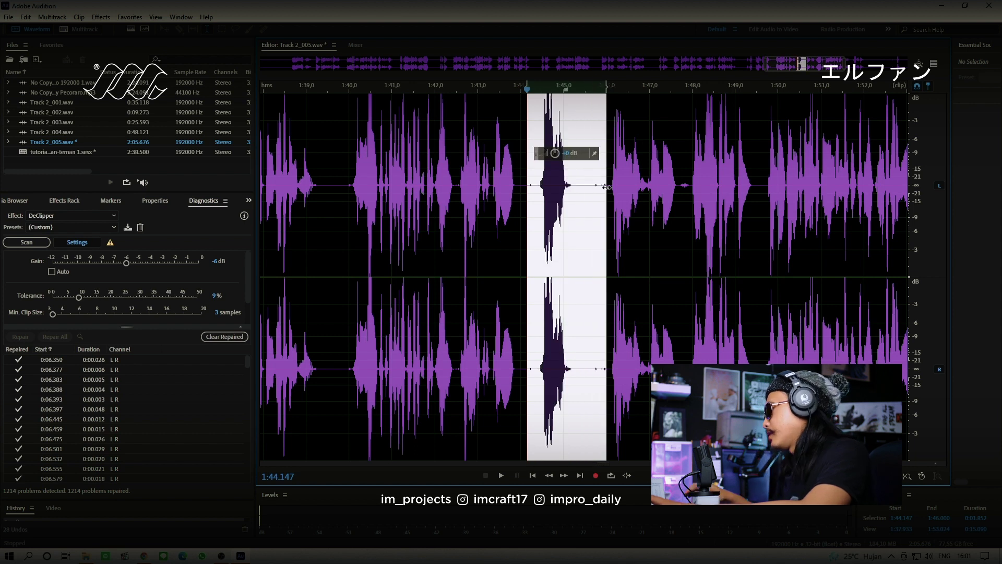
key(Delete)
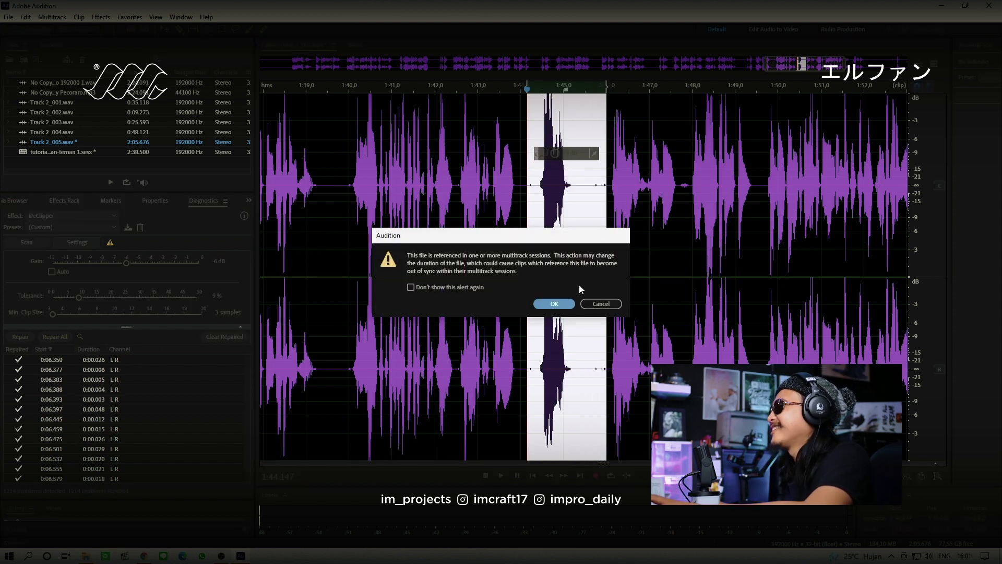
click(567, 306)
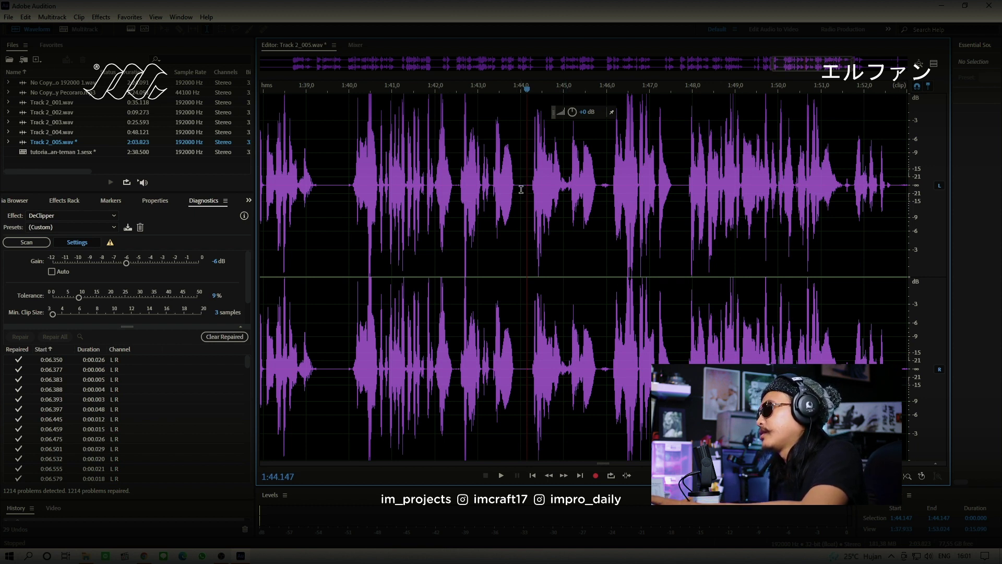
Play the edited voice-over from about 1:44.0 past 1:53.0
key(space)
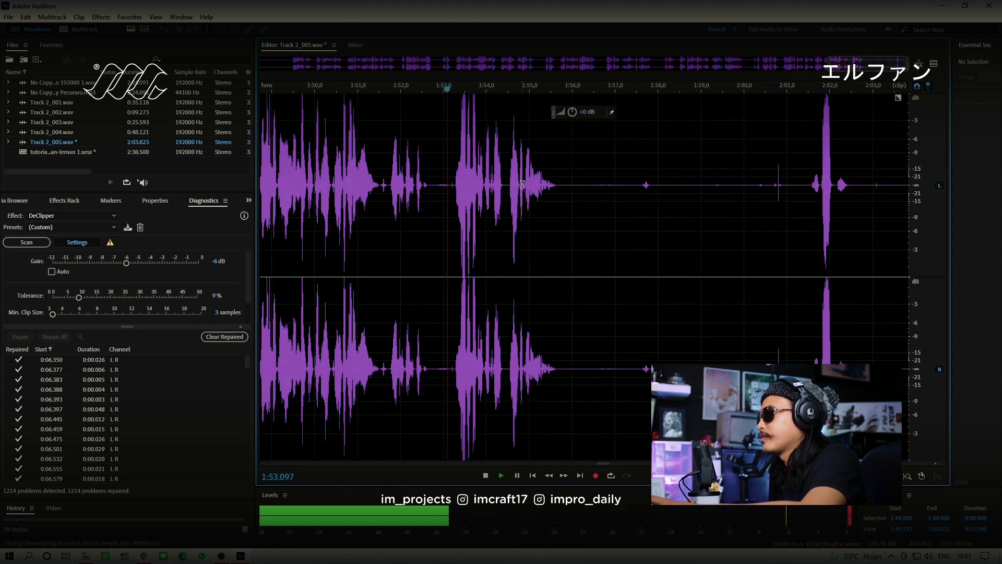
Delete the audio between about 1:51.55 and 1:53.12 in Track 2_005.wav, accepting the change in file duration
key(space)
click(382, 368)
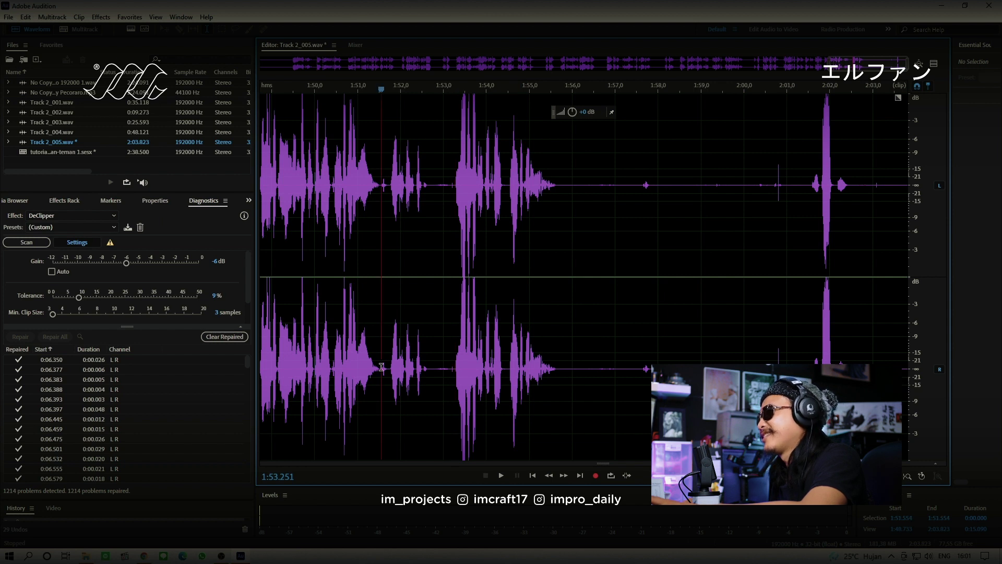
key(space)
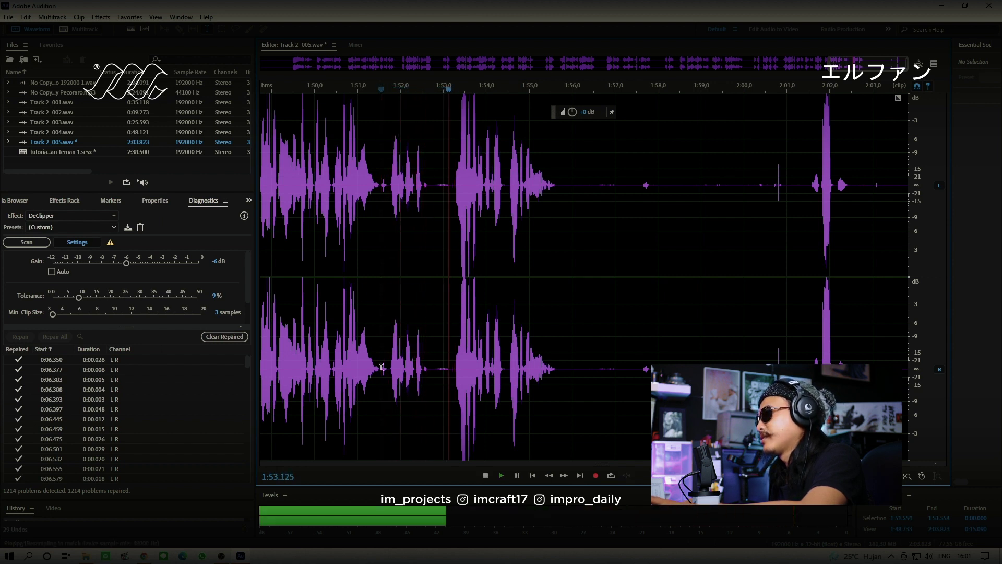
key(space)
drag(382, 367, 448, 370)
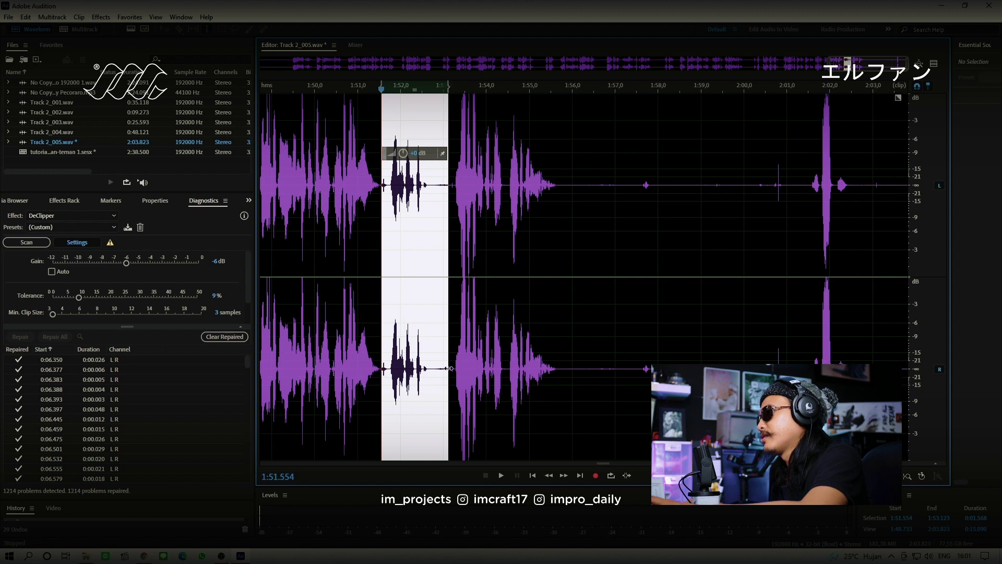
key(Delete)
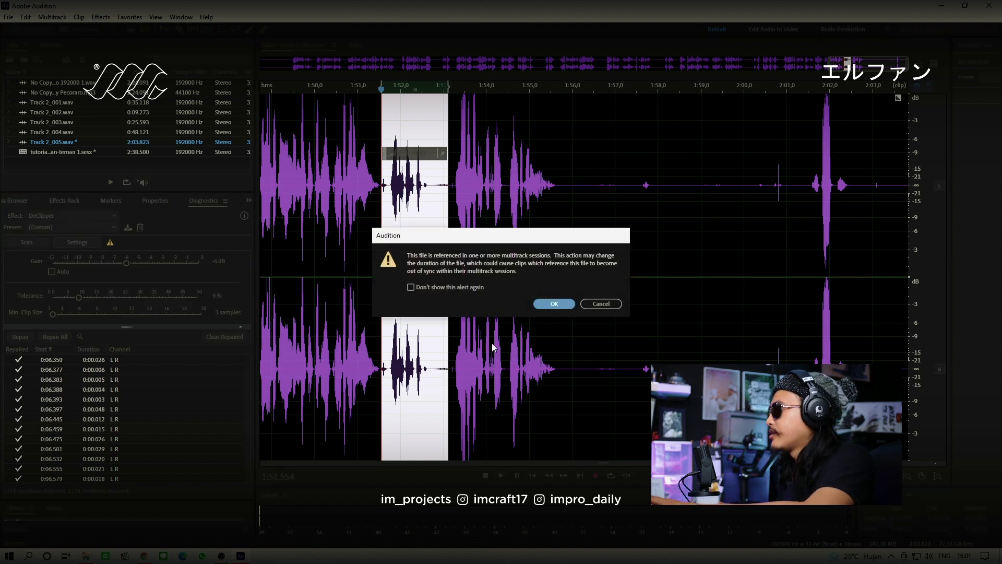
click(554, 304)
Listen to the track's ending, and lower the gain from about 1:54.35 to the end until it is silent
key(space)
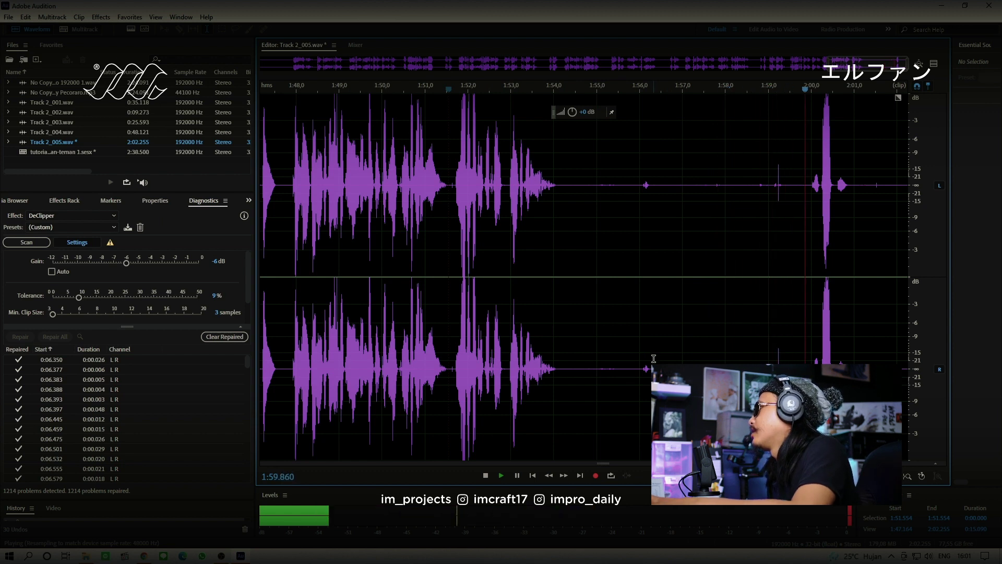
key(space)
drag(597, 372, 948, 369)
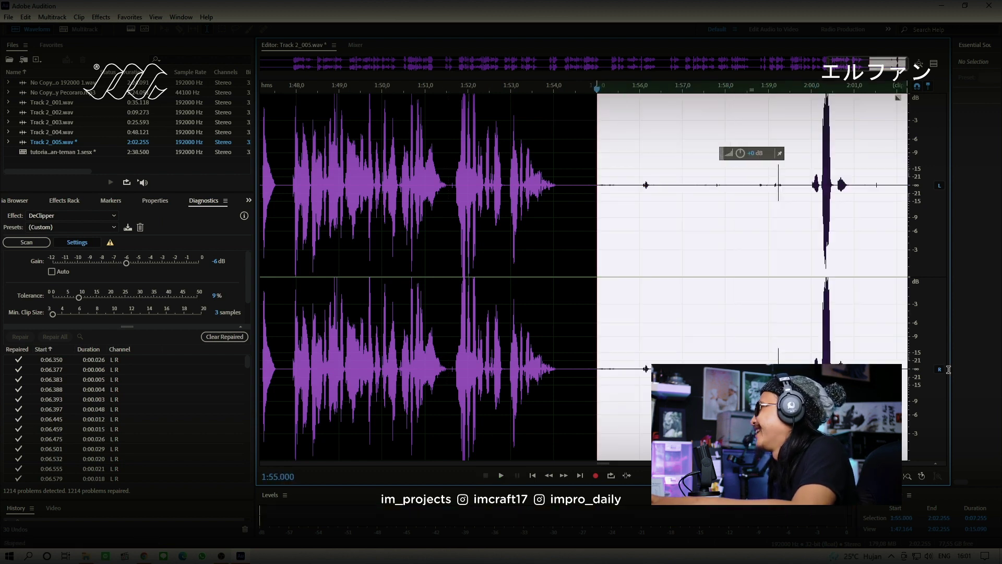
drag(569, 187, 967, 178)
drag(742, 153, 729, 153)
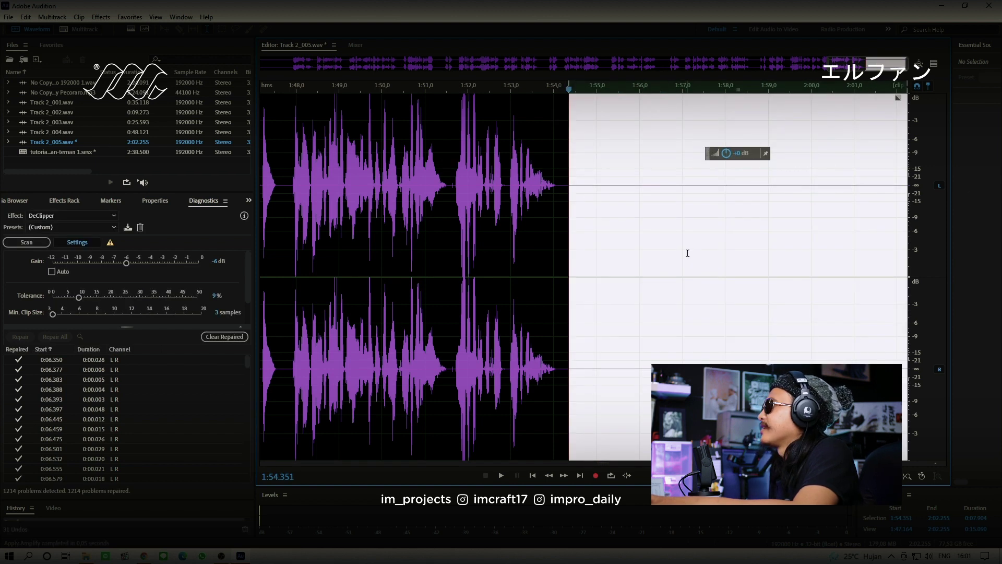
click(687, 250)
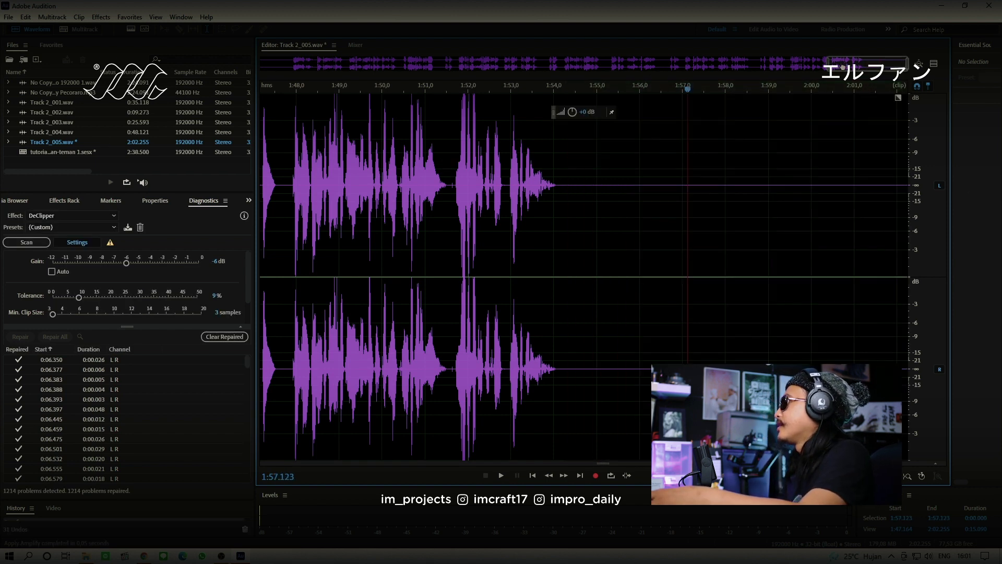
Save Track 2_005.wav and play it back from about 0:03.9
drag(829, 63, 261, 62)
click(281, 179)
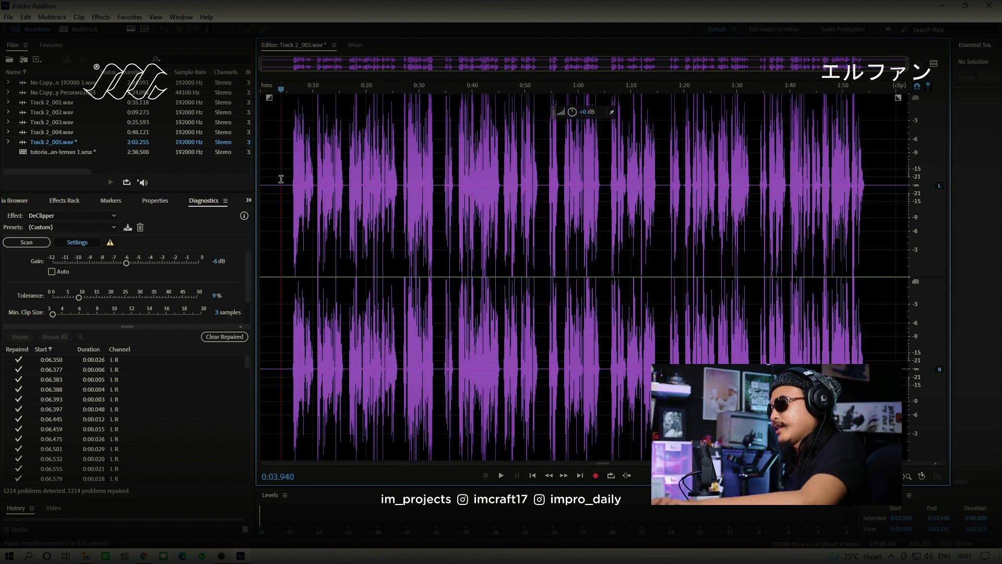
key(ctrl+s)
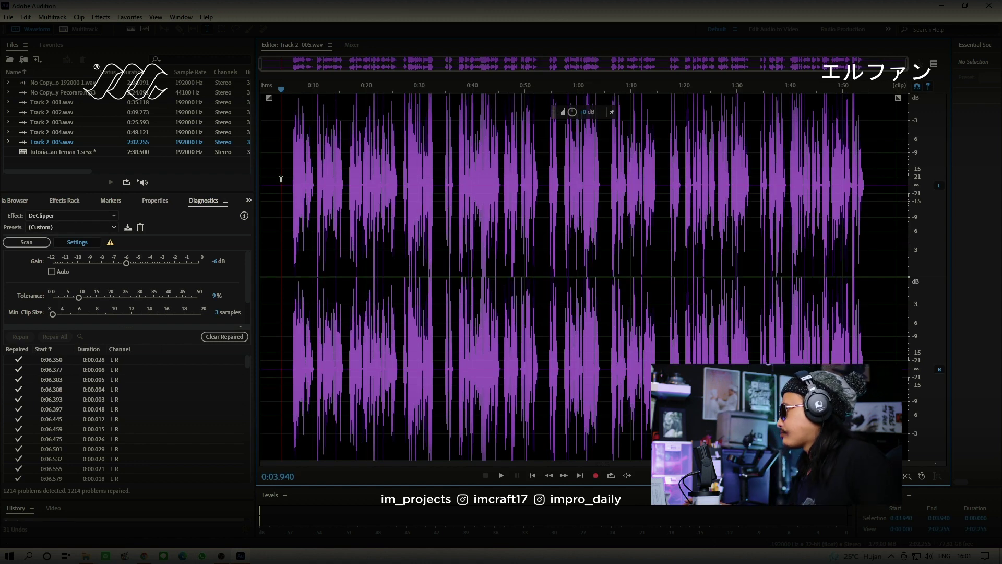
key(space)
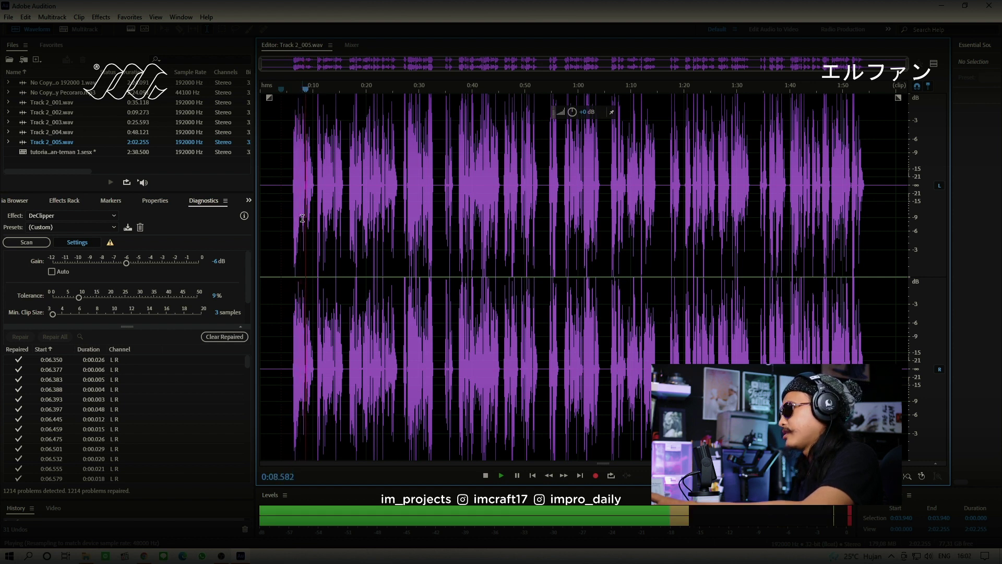
key(space)
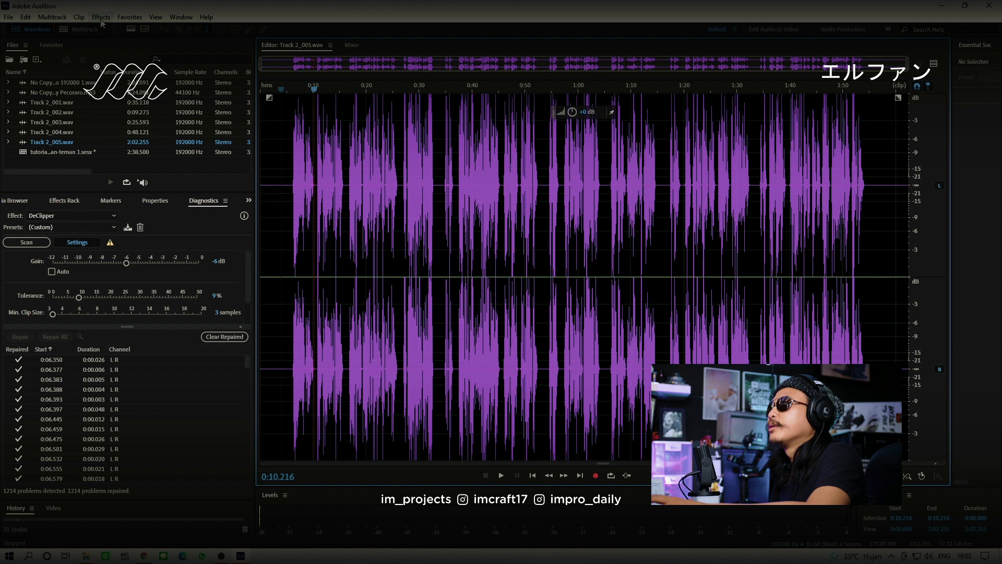
Apply the Vocal Enhancer effect with the Male setting to the entire file
click(285, 142)
key(ctrl+a)
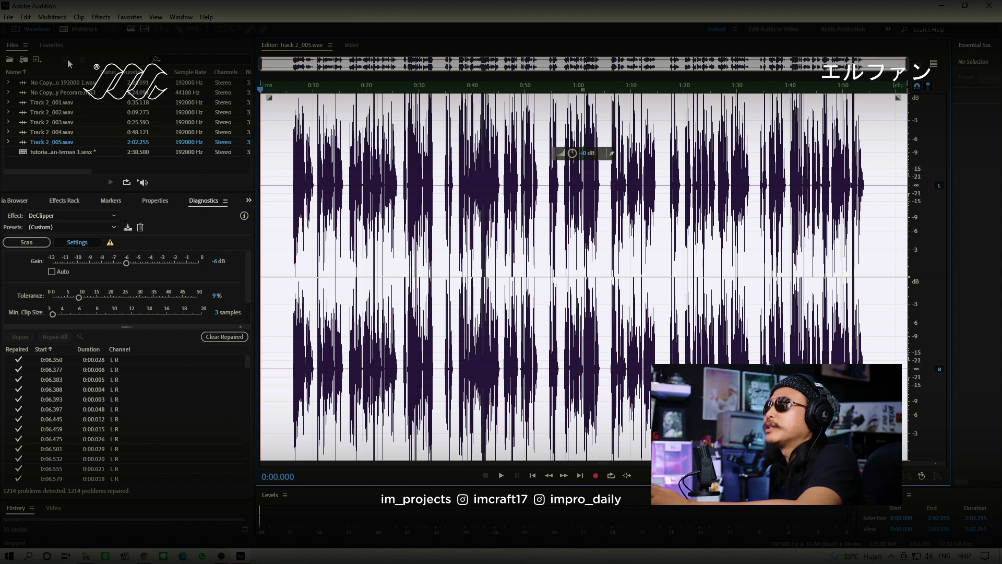
click(100, 18)
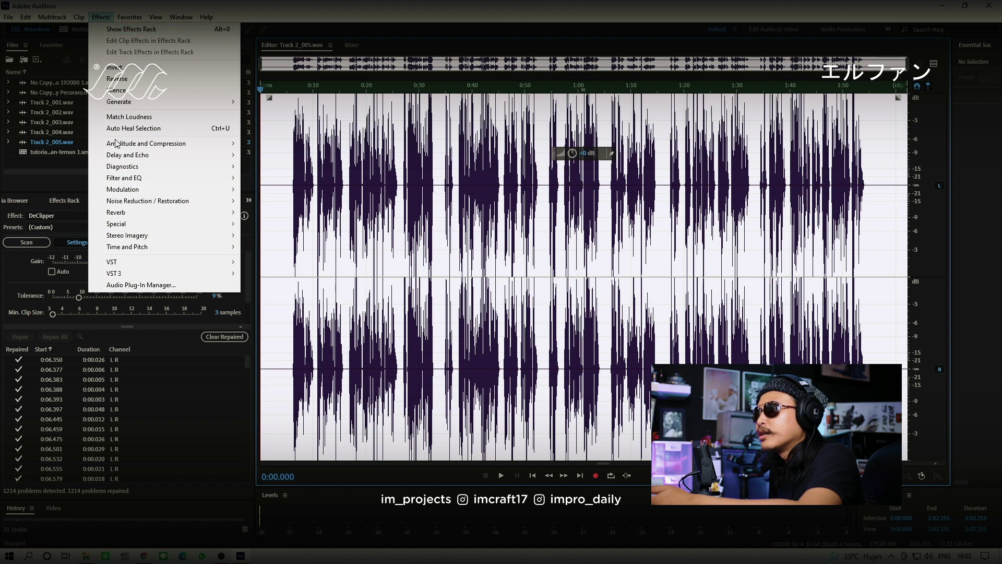
mouse_move(125, 226)
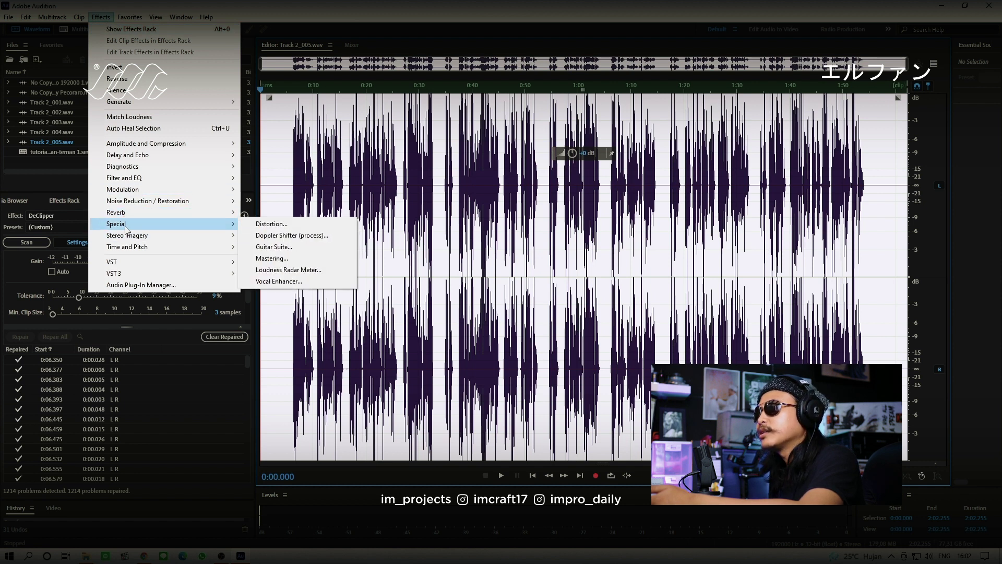
click(281, 282)
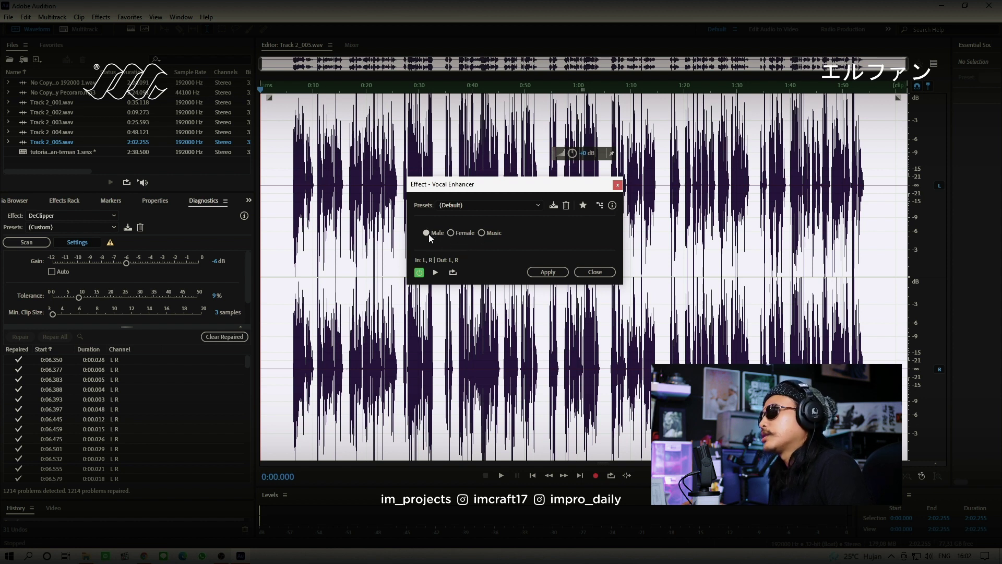
click(549, 274)
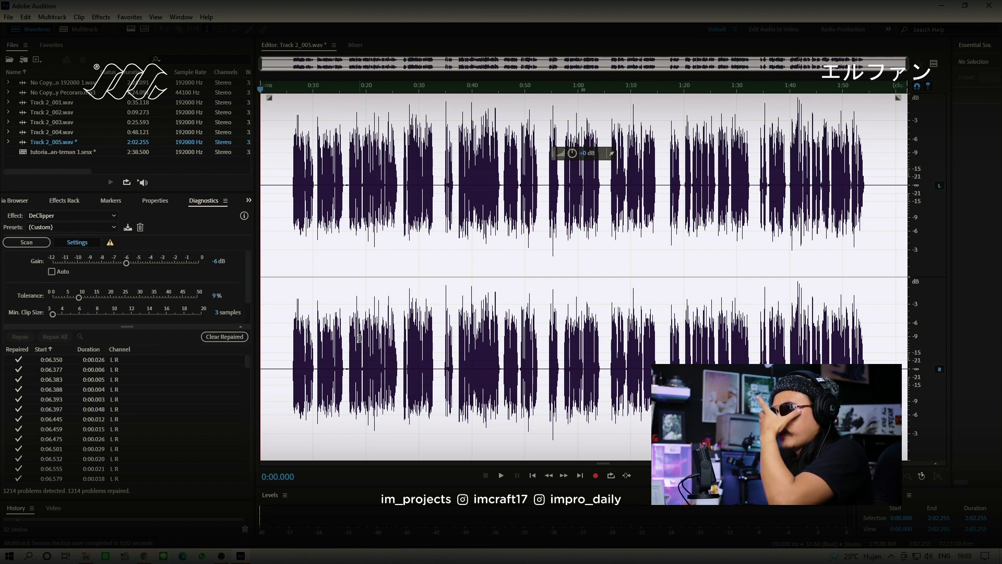
Play back the enhanced vocal from about 0:05.2 to check how it sounds
click(288, 367)
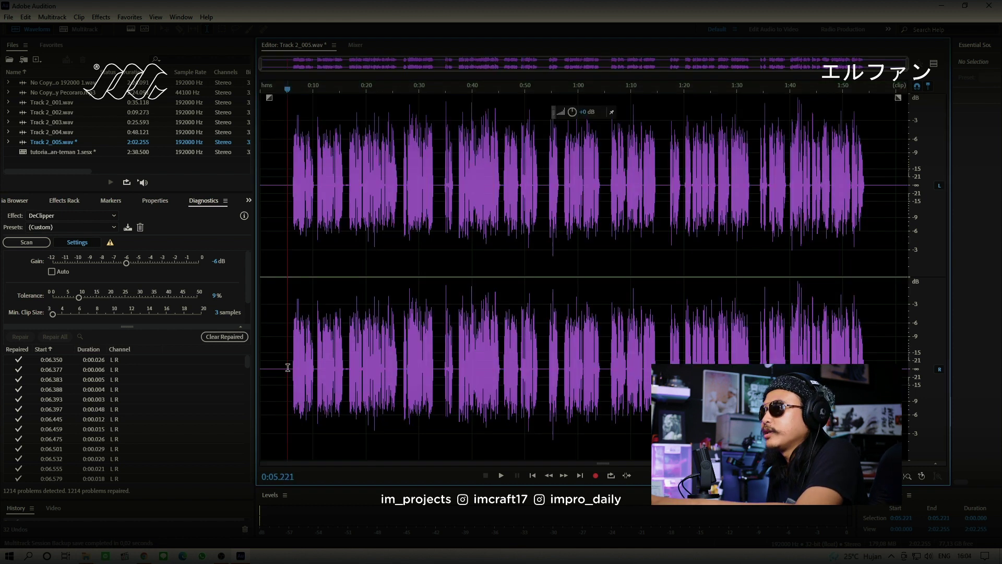
key(space)
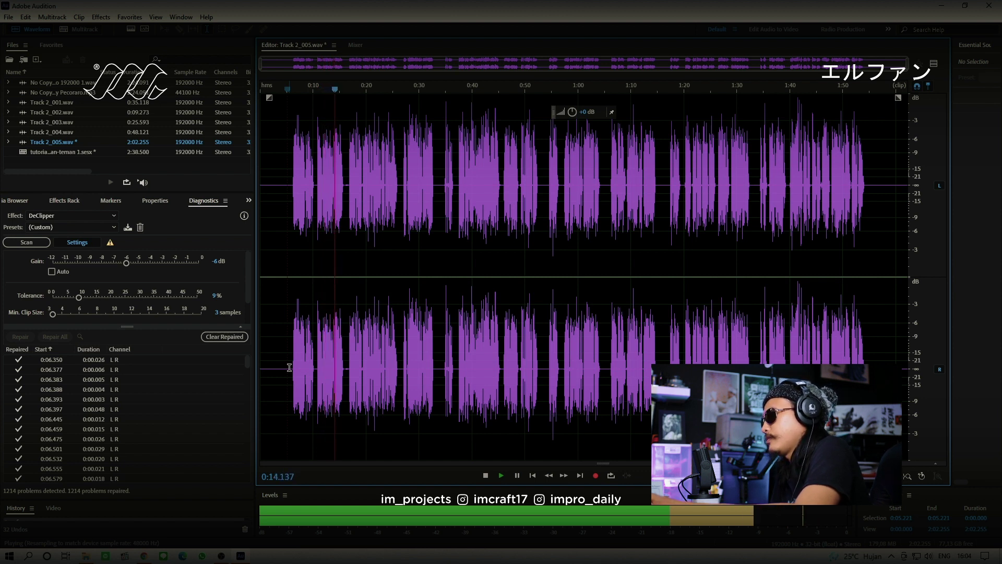
key(space)
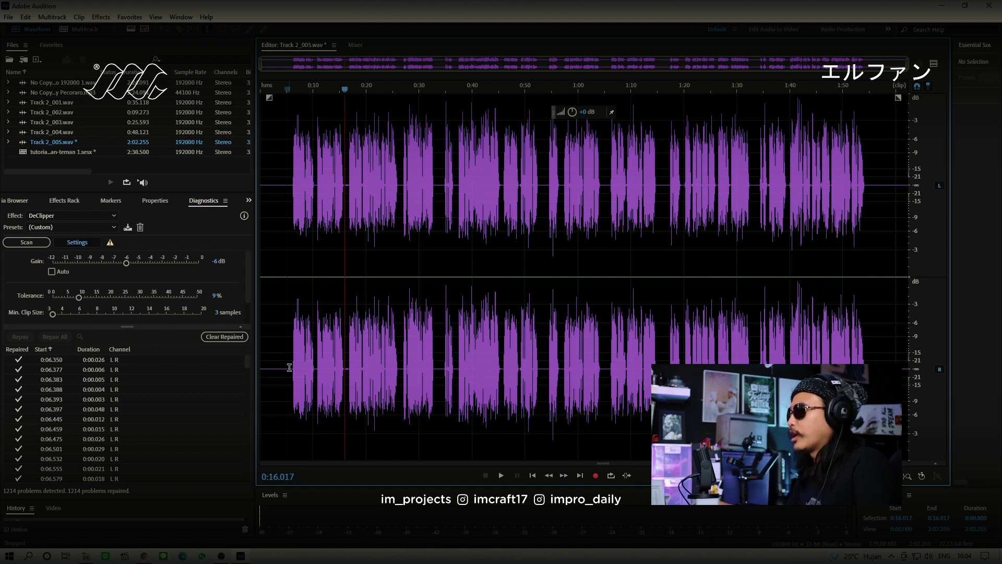
Open the Mastering effect for the entire file and start its preview
key(ctrl+a)
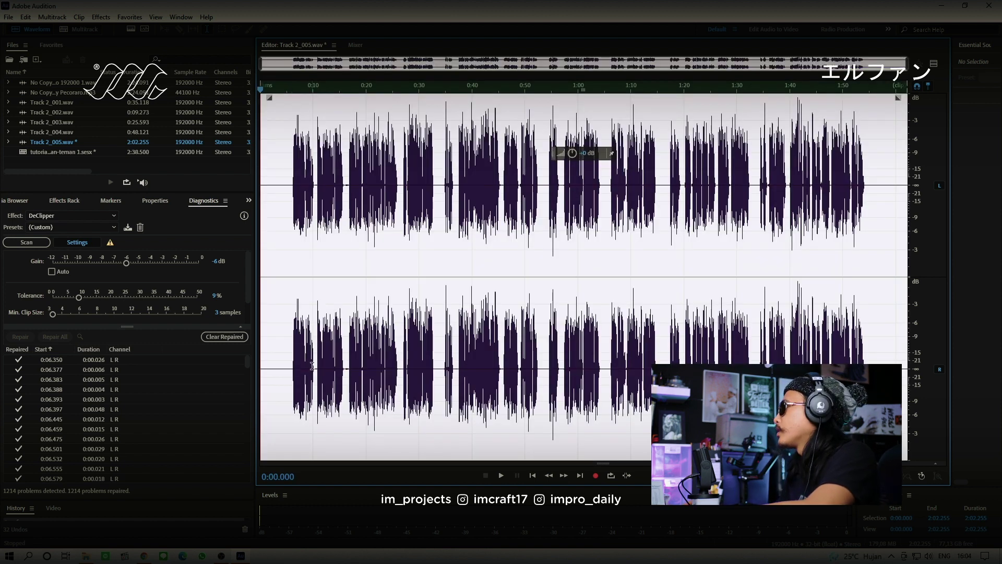
click(100, 17)
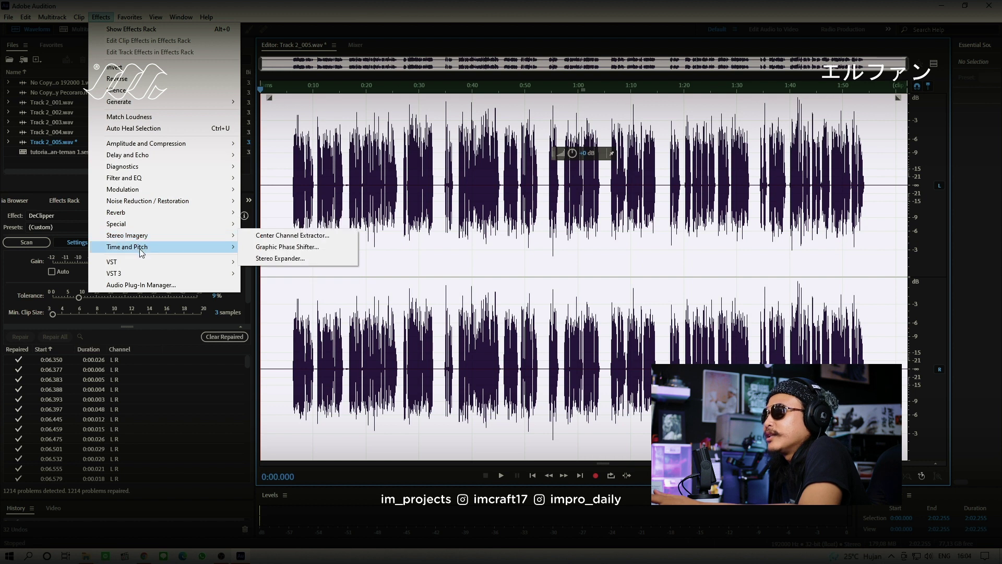
mouse_move(139, 234)
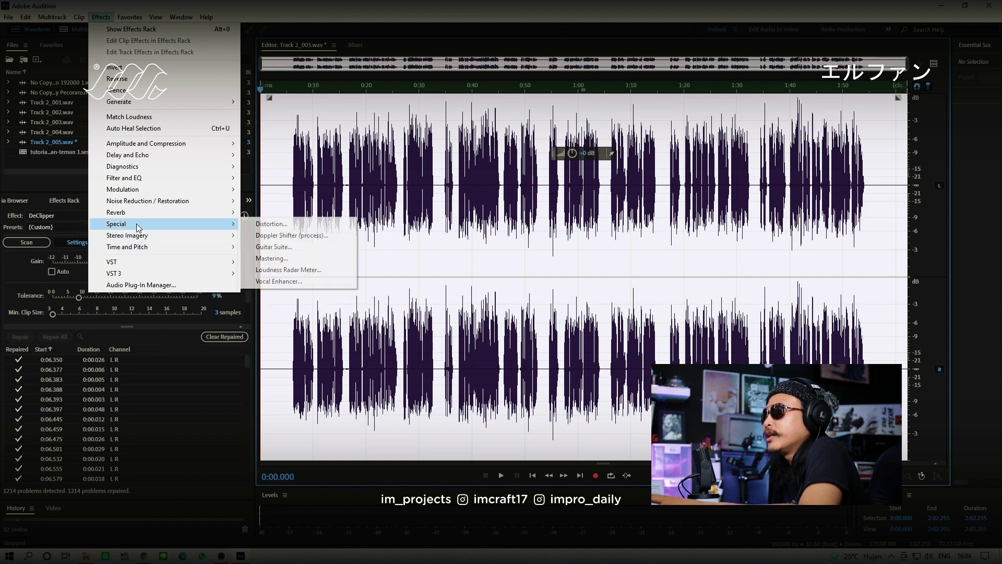
click(284, 259)
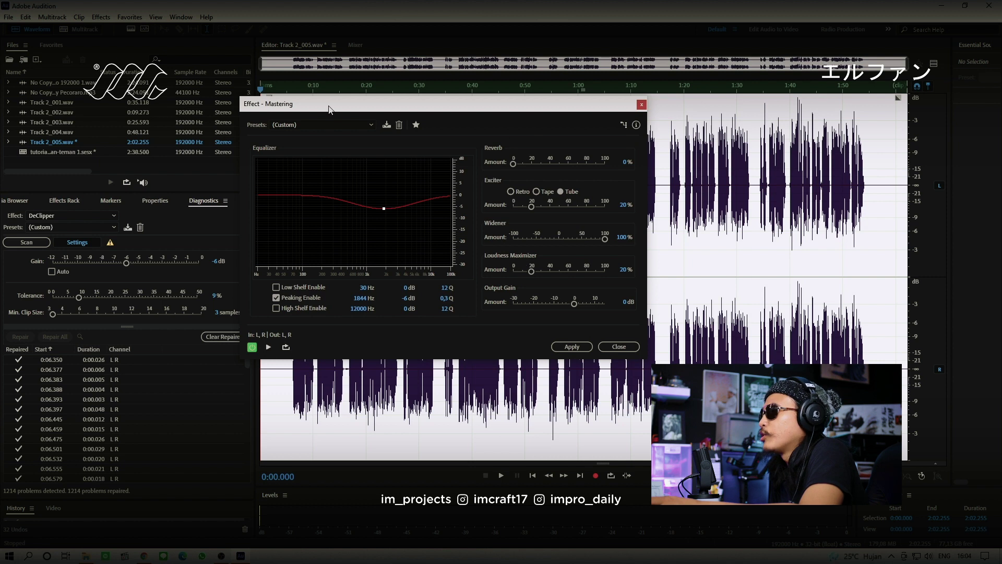
click(268, 347)
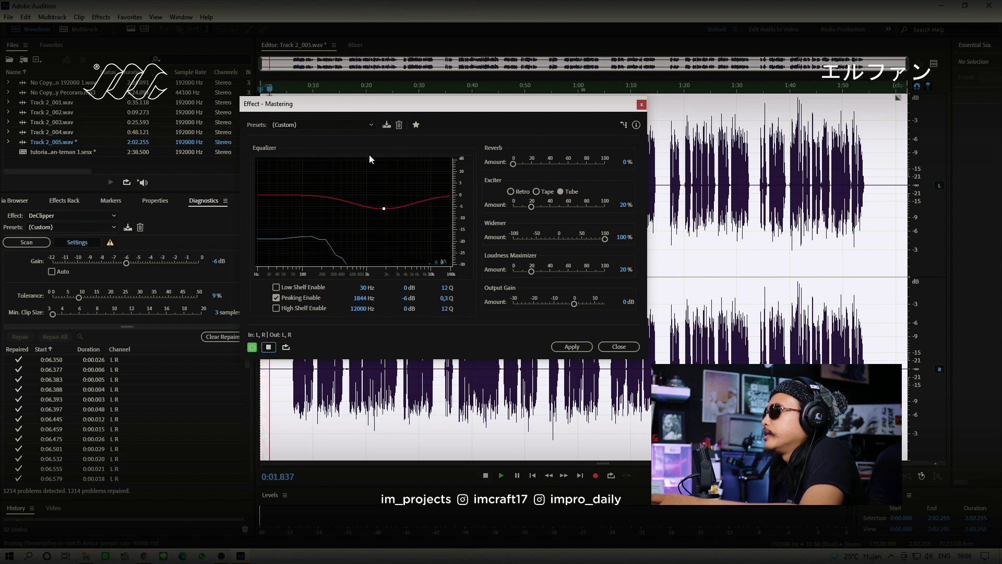
Audition the Bright Hype and Club Master presets of the Mastering effect during the preview
click(371, 124)
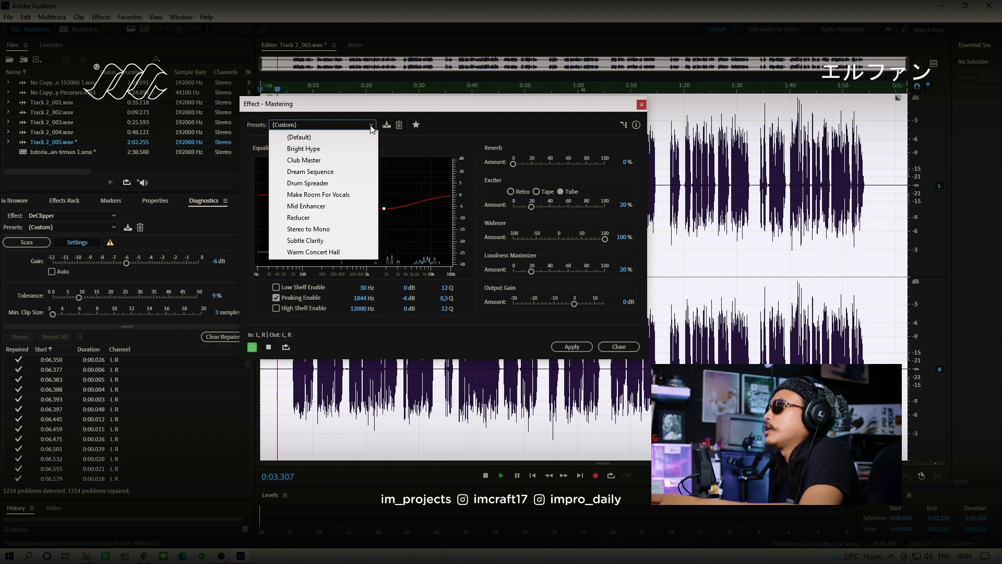
click(319, 150)
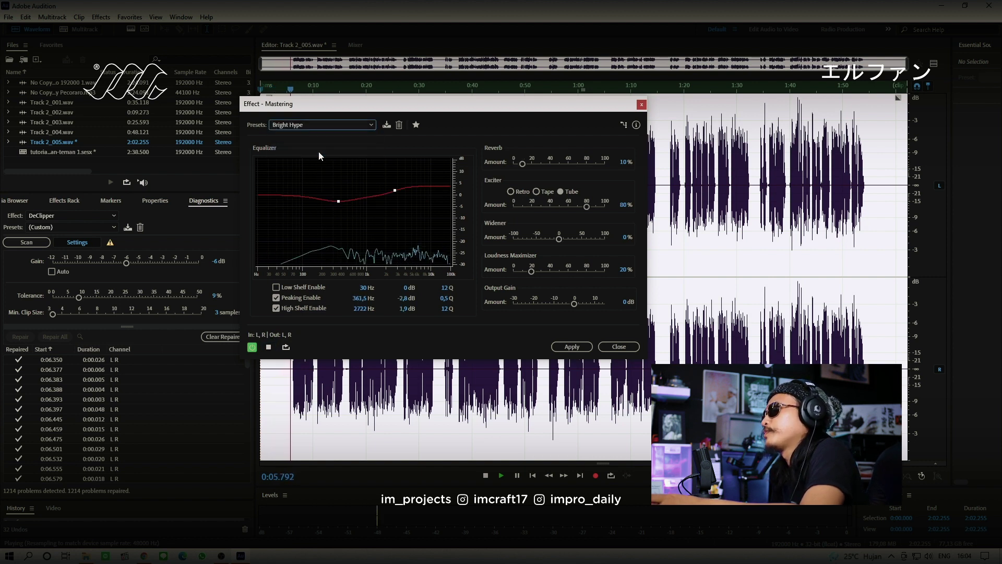
click(371, 124)
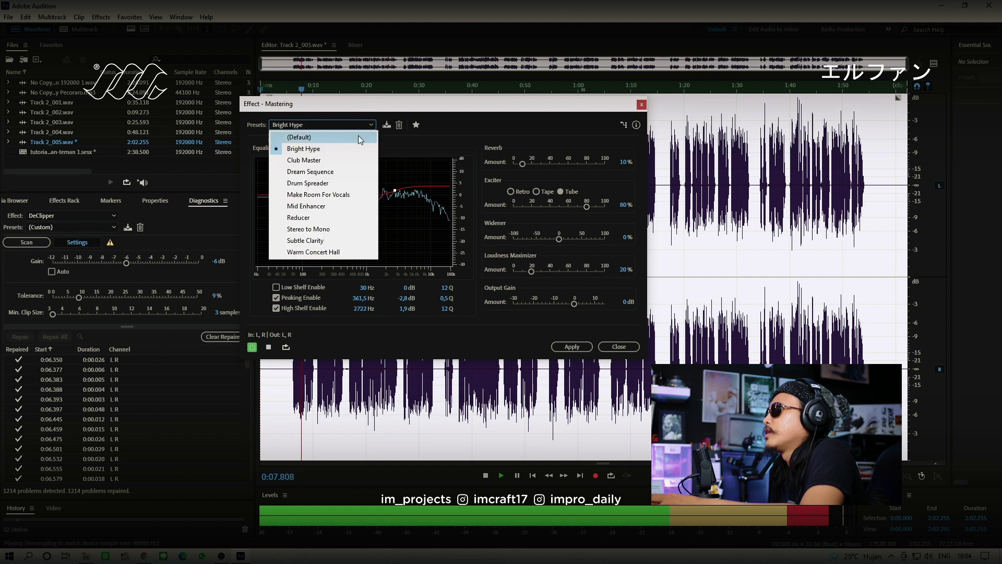
click(327, 159)
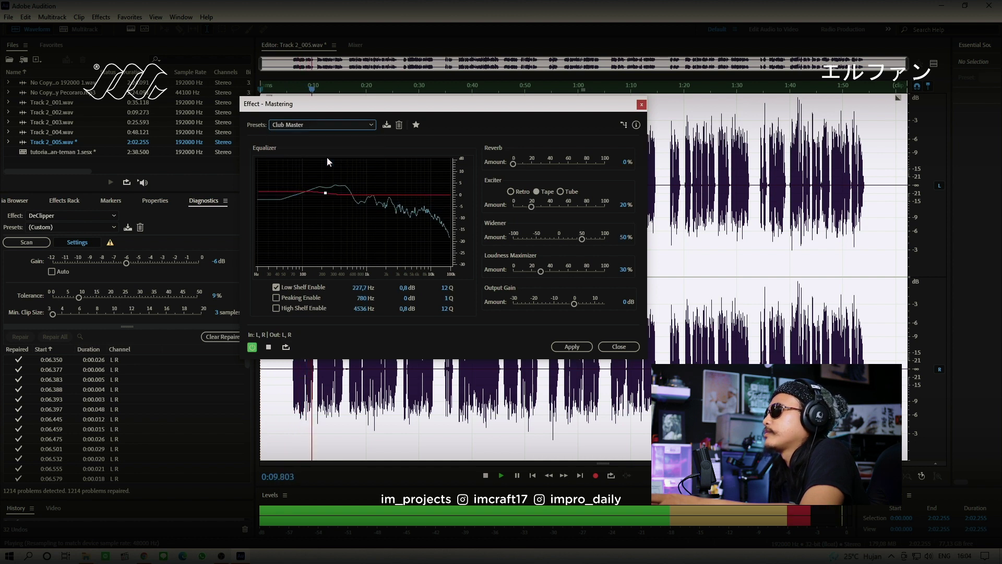
key(space)
Try the Dream Sequence preset in the Mastering effect and preview how it sounds on the vocal
click(371, 124)
click(310, 172)
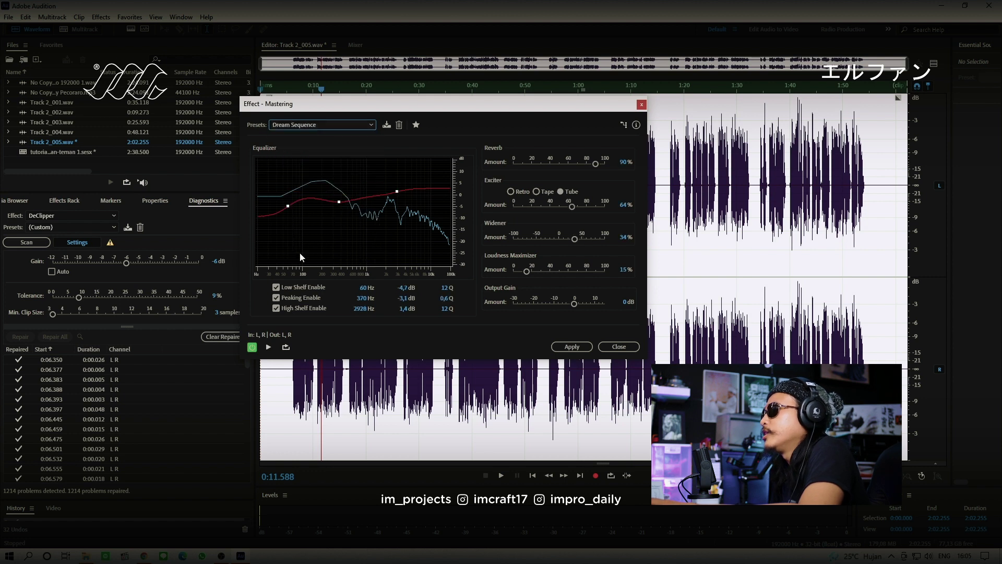
click(269, 347)
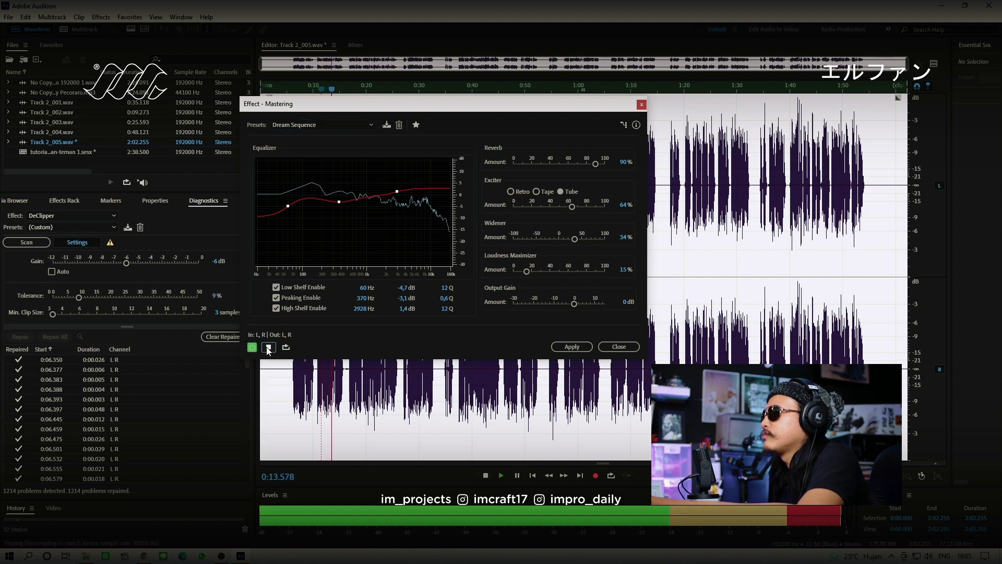
click(269, 347)
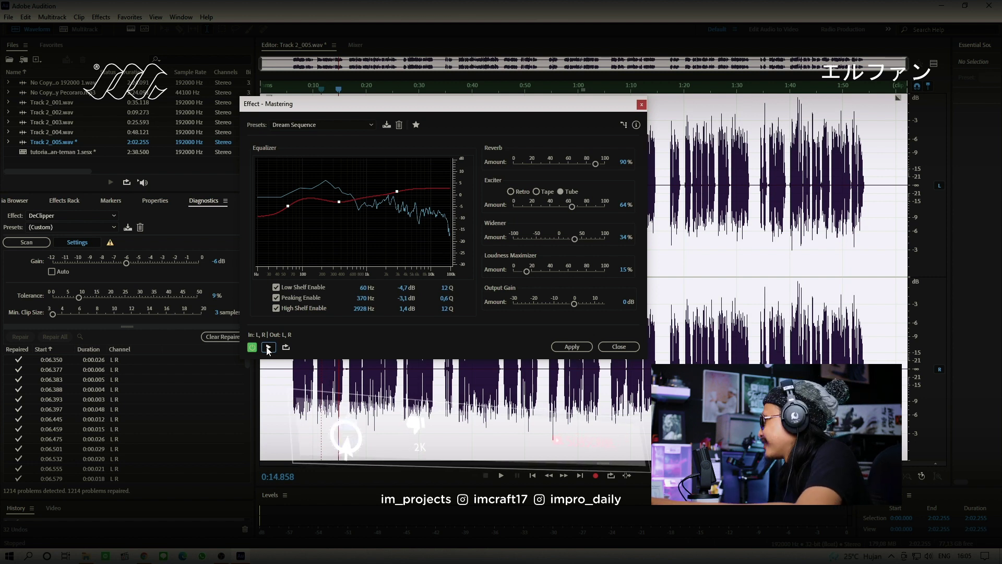
click(268, 348)
click(268, 348)
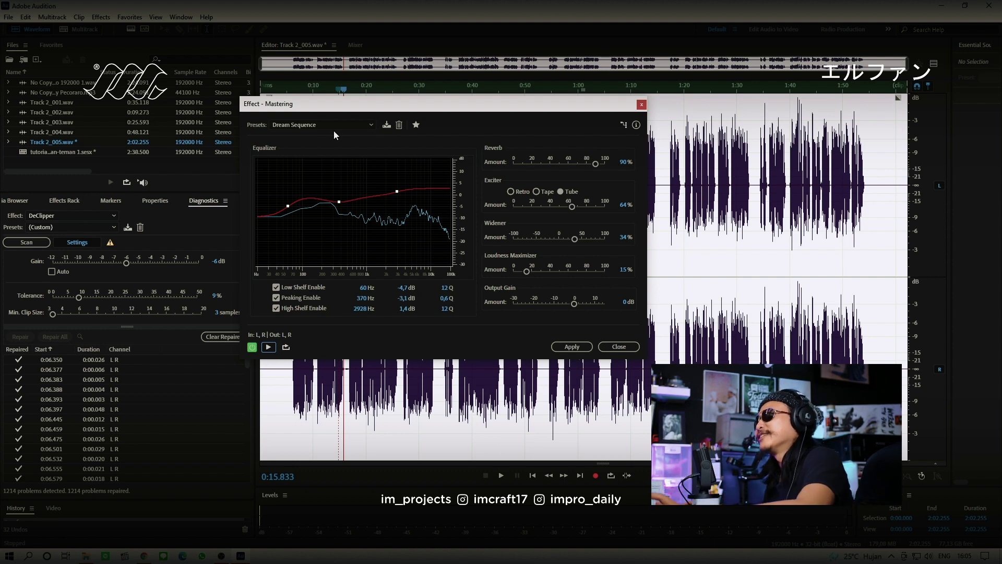
Set the Mastering effect's preset to Club Master
click(370, 125)
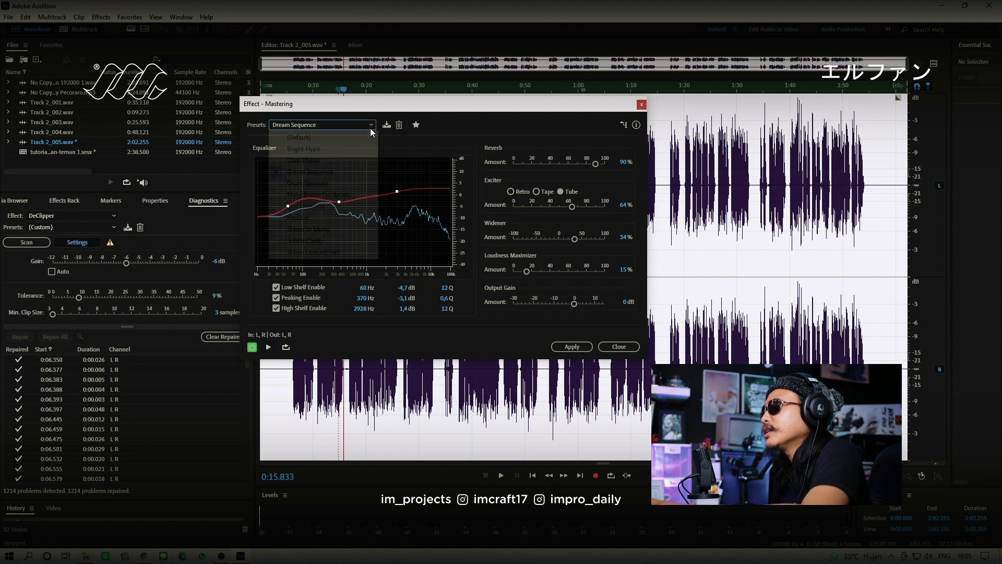
click(302, 162)
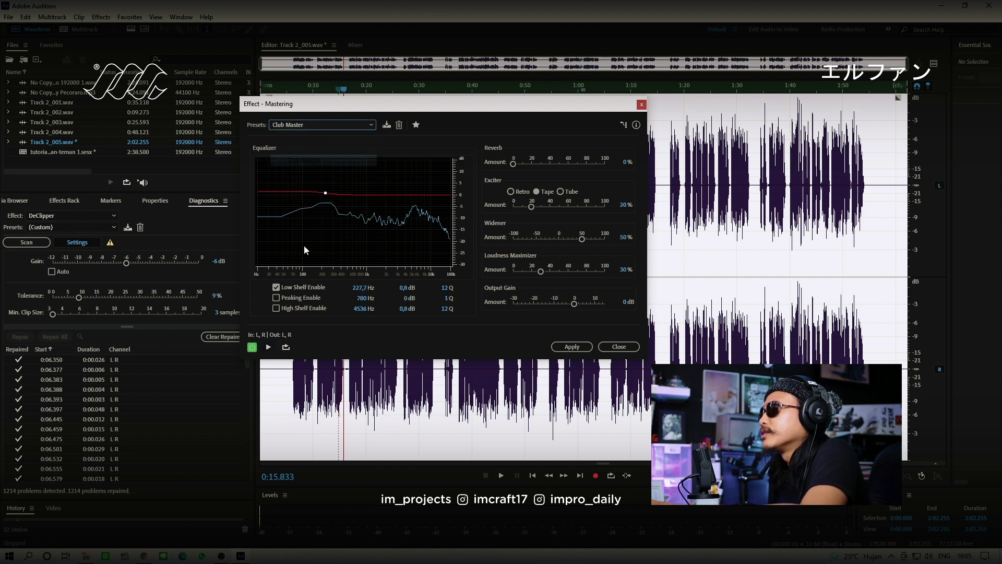
Audition the Club Master and Drum Spreader presets of the Mastering effect with the preview
click(269, 347)
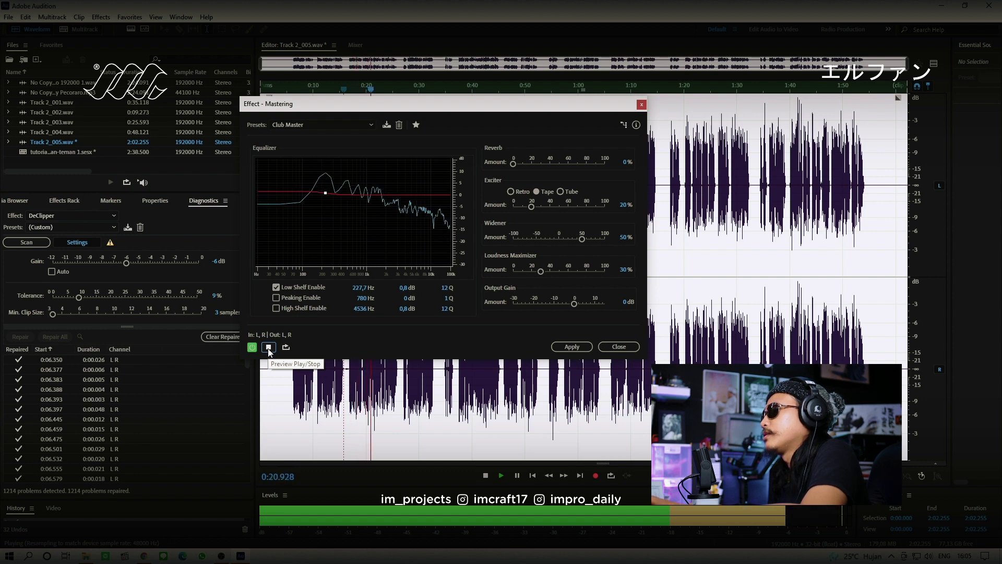
click(269, 348)
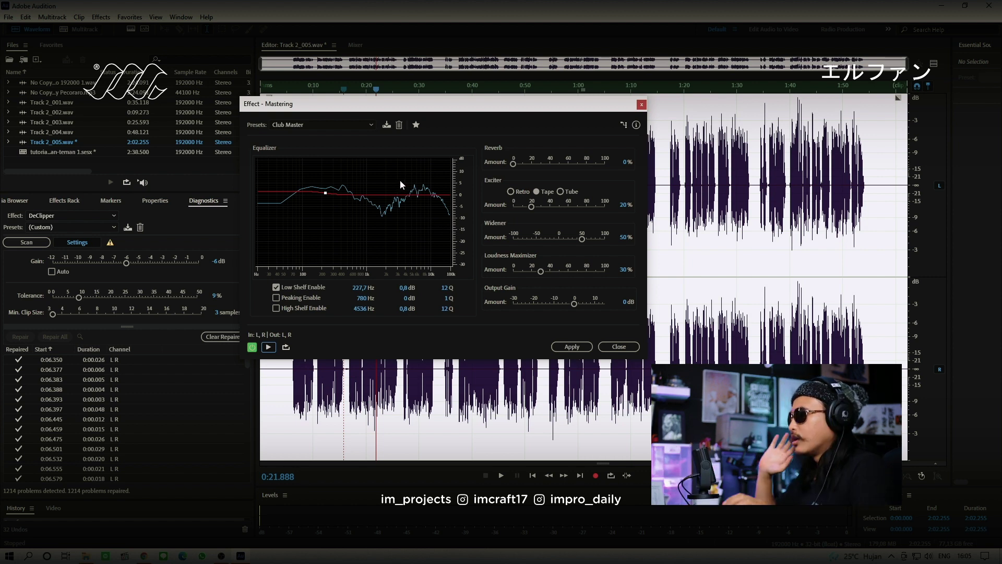
click(372, 125)
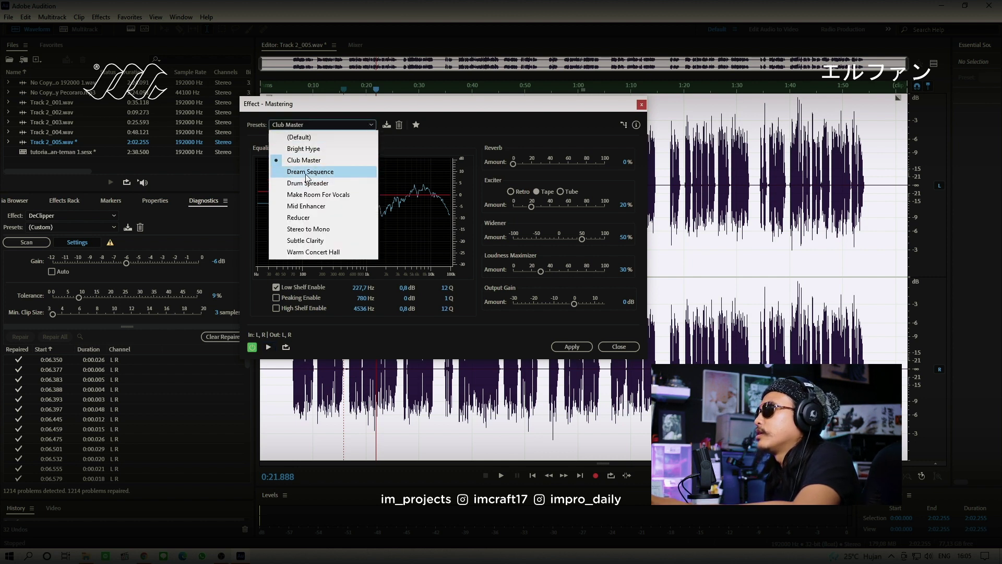
click(296, 183)
click(268, 348)
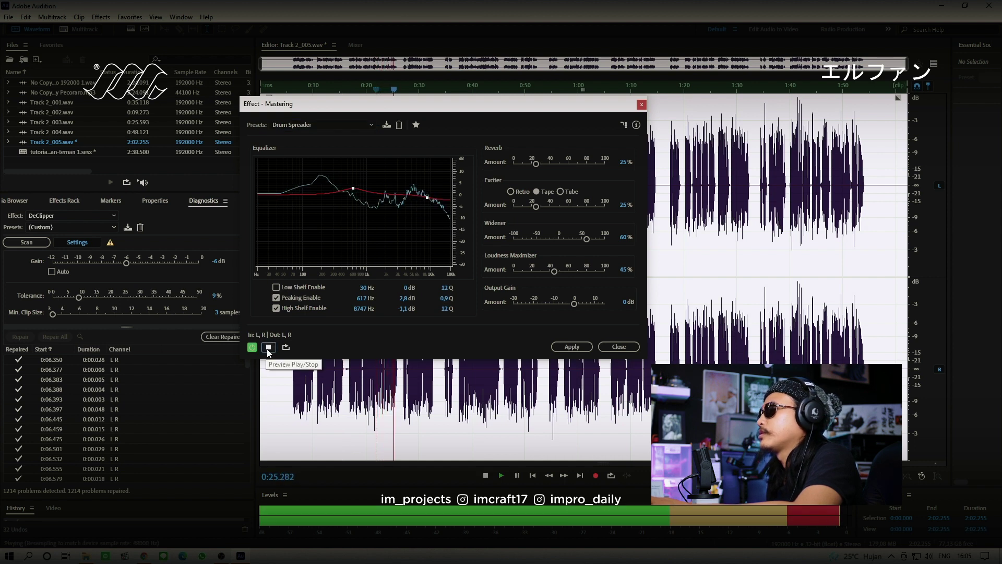
click(269, 348)
Set the Mastering effect's preset to Make Room For Vocals and preview it on the recording
click(368, 125)
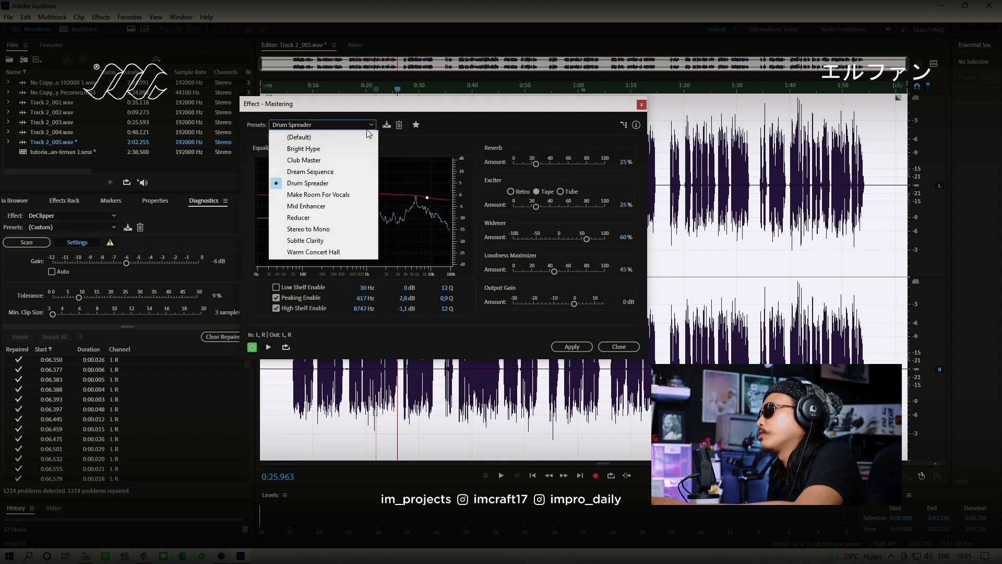
click(339, 195)
click(268, 347)
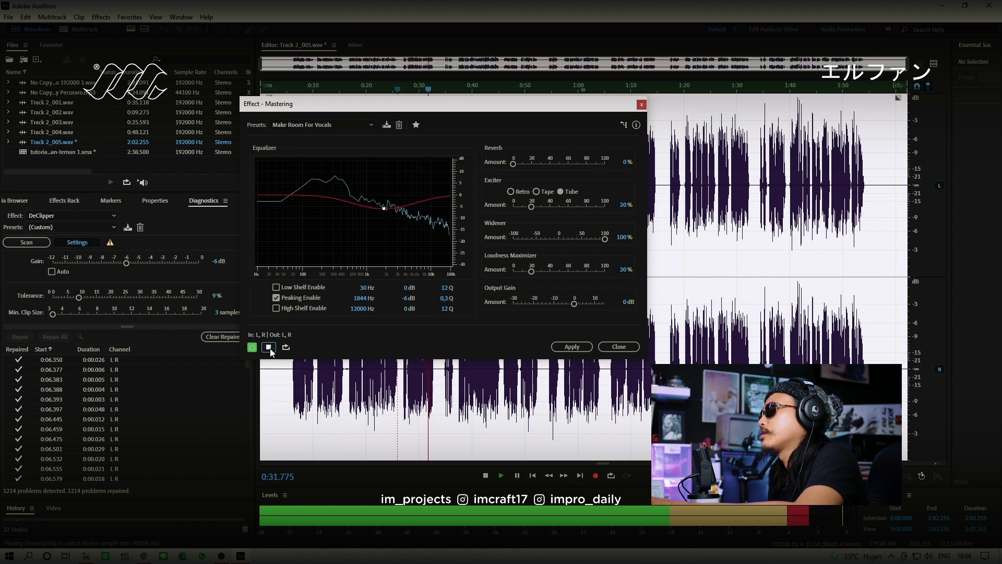
click(269, 348)
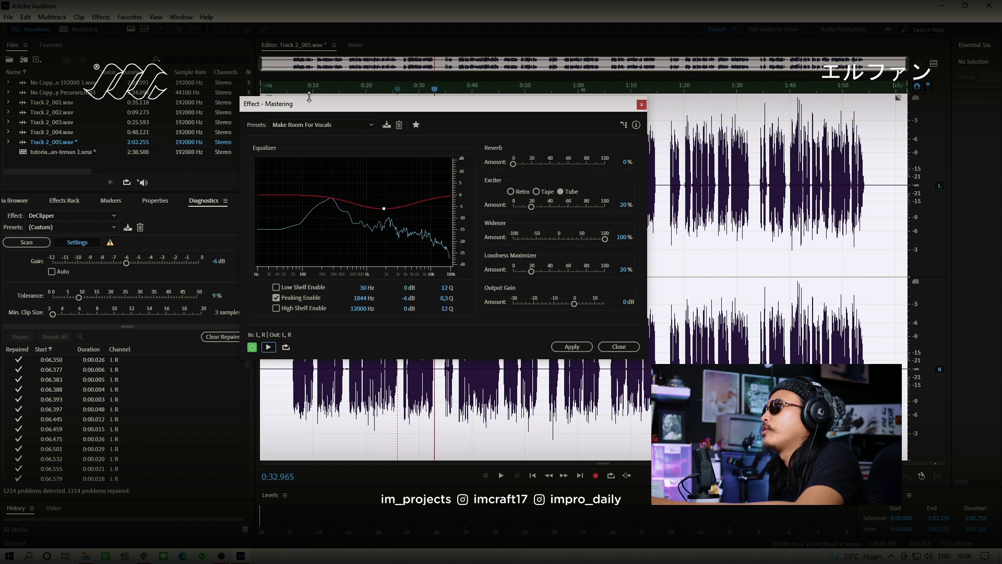
Compare the recording with Mastering on and bypassed from about 0:05, and apply the effect to the entire file
drag(308, 90, 288, 90)
click(269, 348)
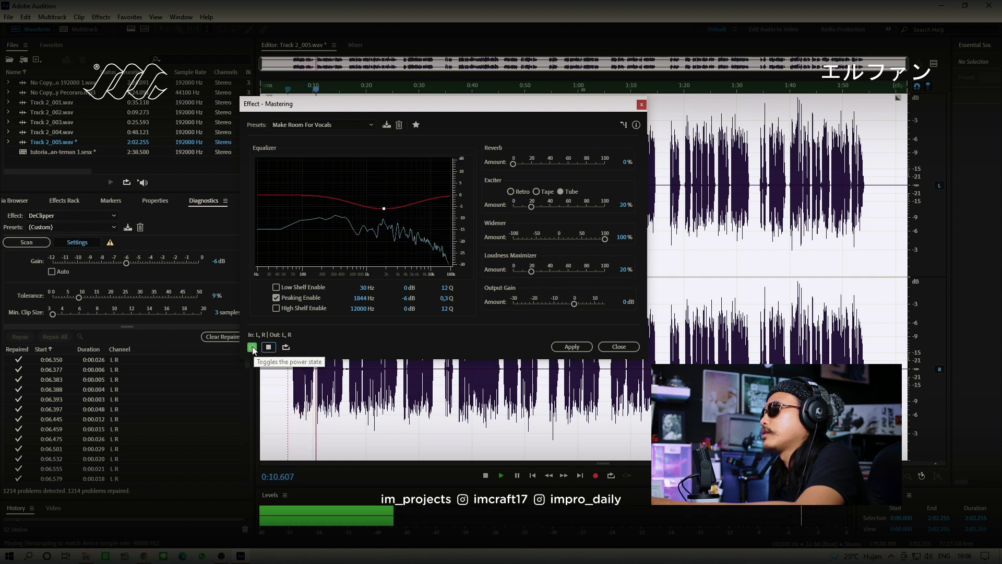
click(252, 347)
click(252, 347)
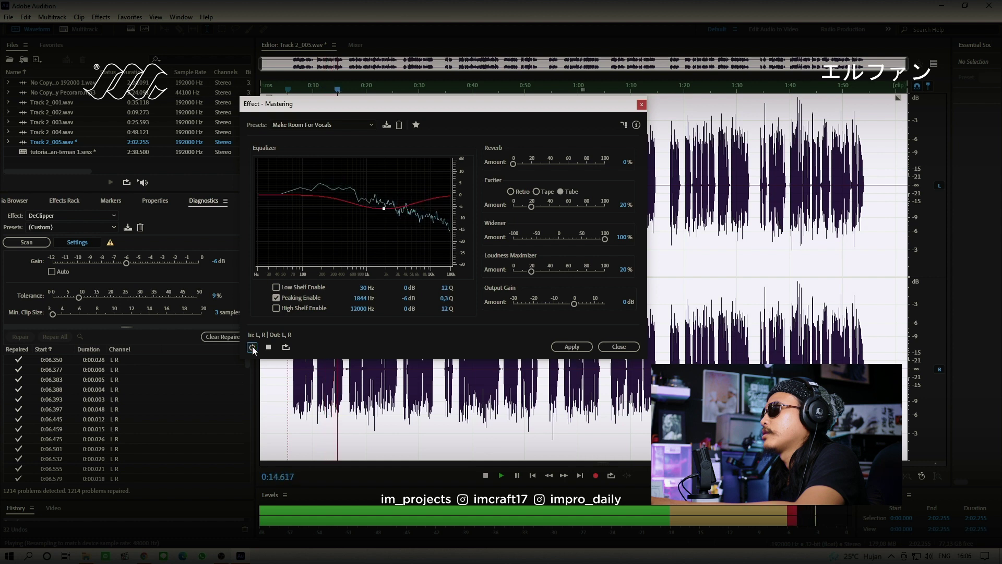
key(space)
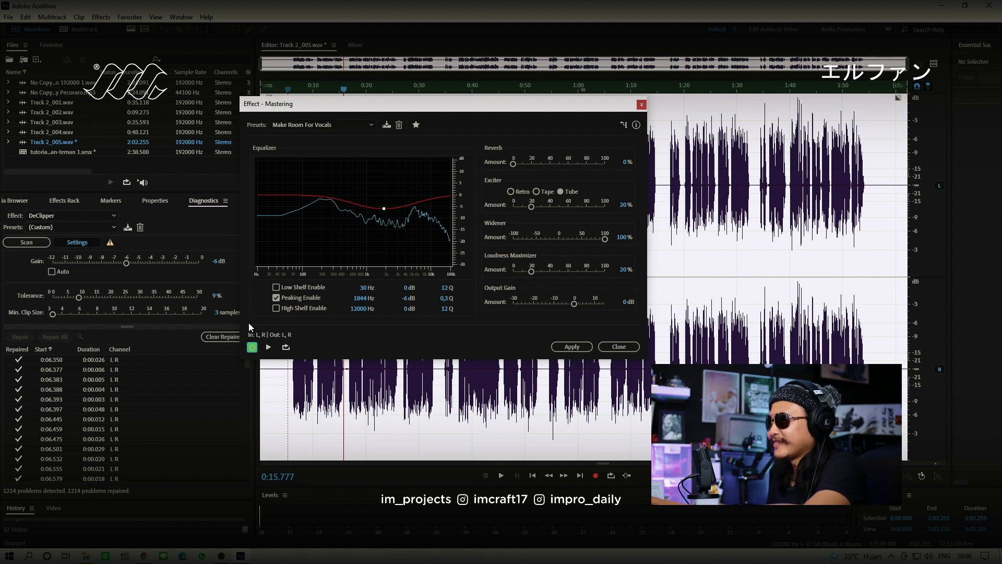
click(574, 347)
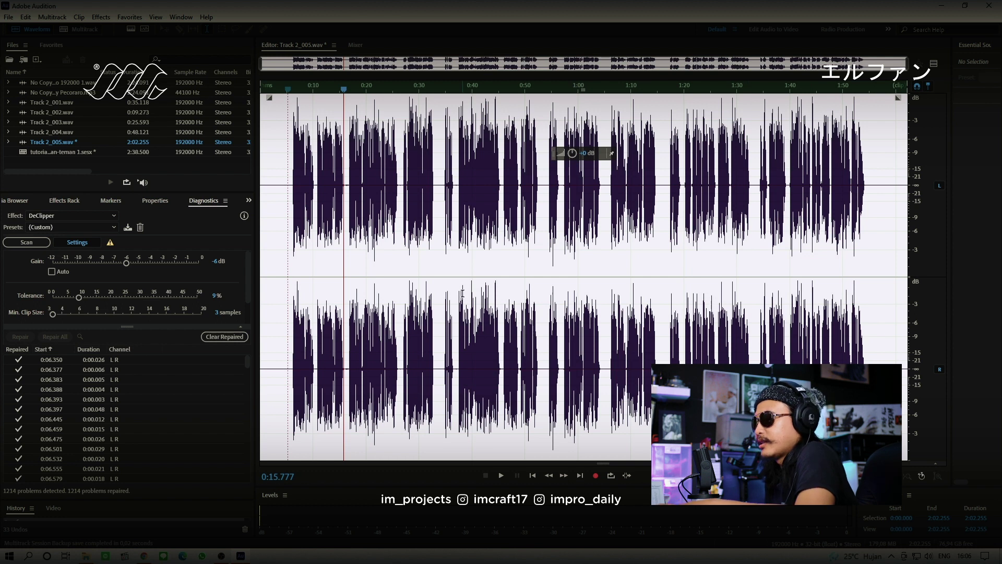
Play back the mastered recording from just before the first phrase and from about one minute in
click(292, 185)
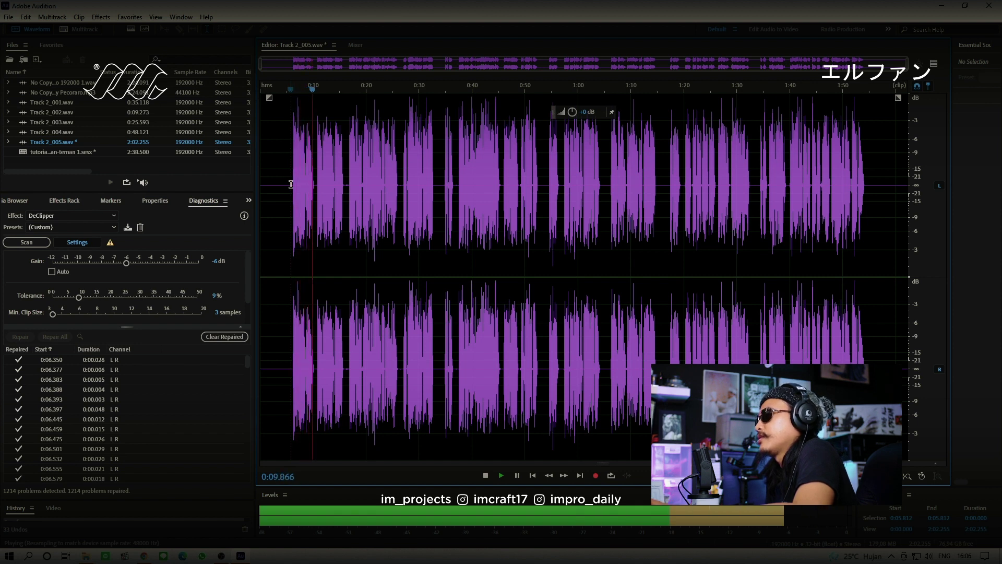
key(space)
click(573, 186)
key(space)
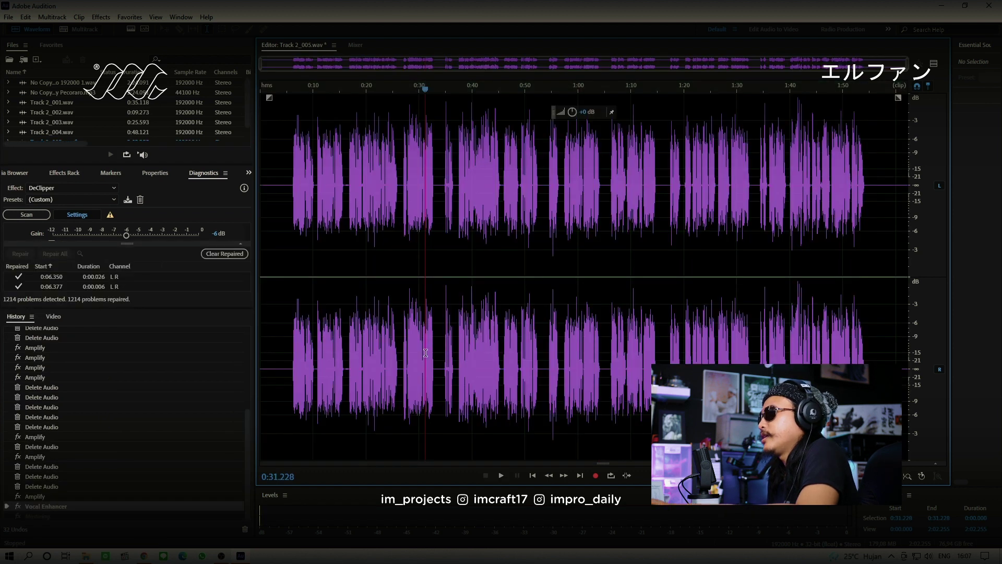
Listen to the recording in its Vocal Enhancer state with Mastering undone, and save Track 2_005.wav
click(301, 364)
key(space)
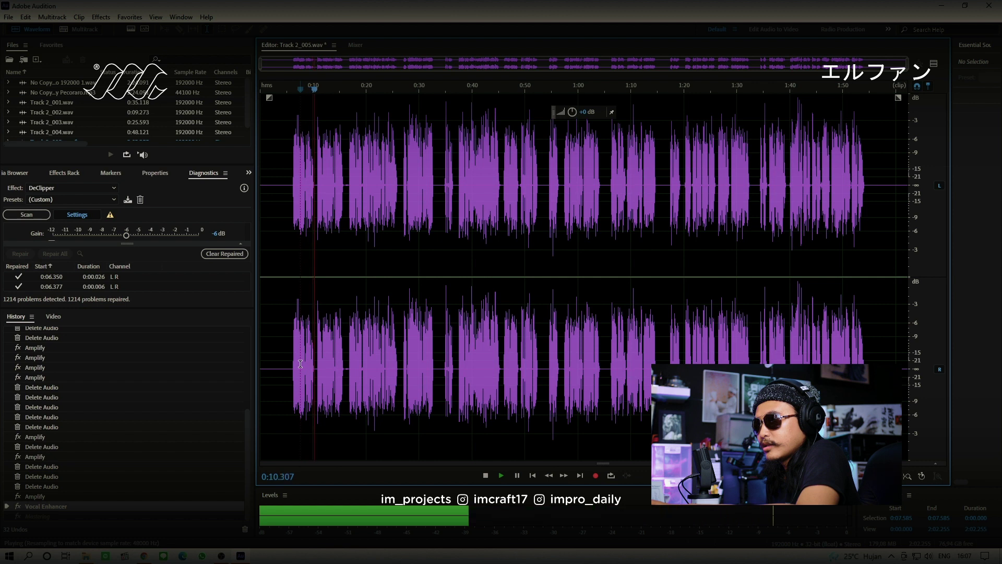
click(25, 514)
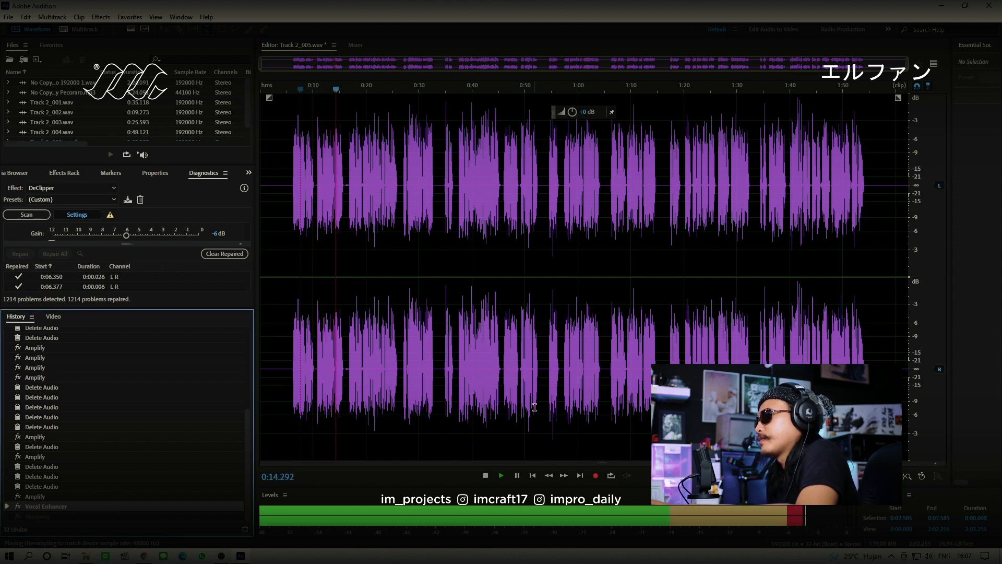
key(space)
key(ctrl+s)
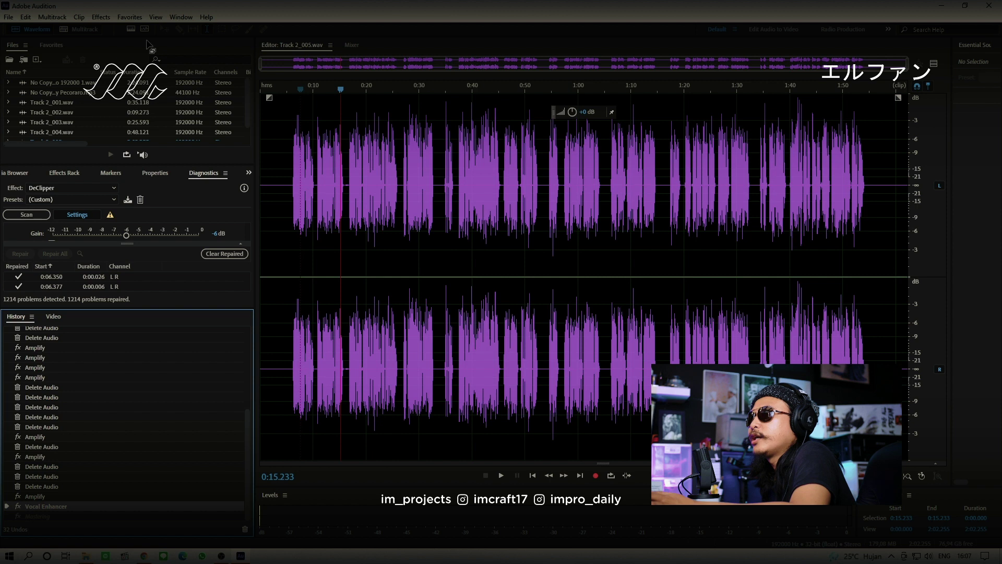
Disarm recording on Track 2 in the multitrack session and play the music and vocal together from the start
click(84, 28)
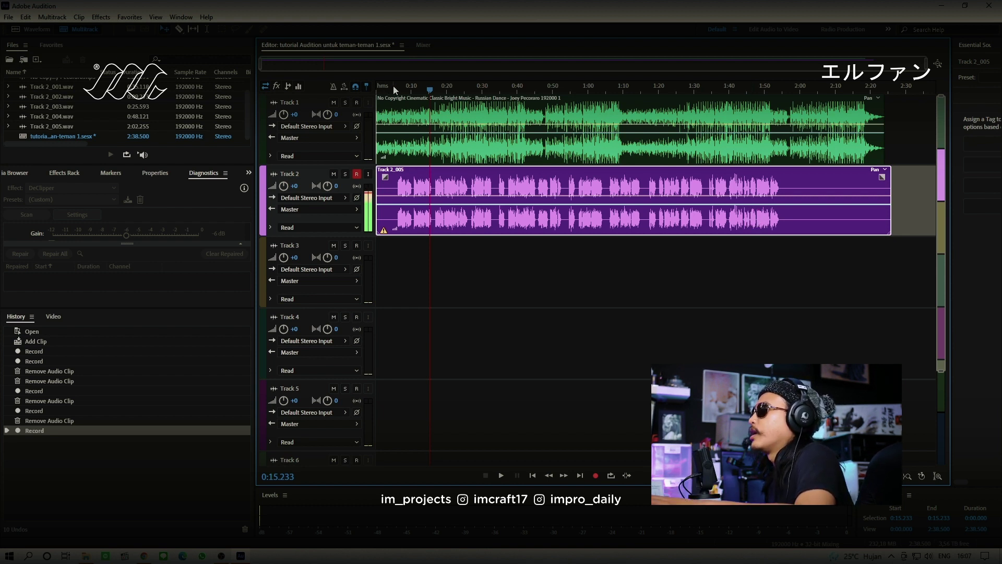
key(Home)
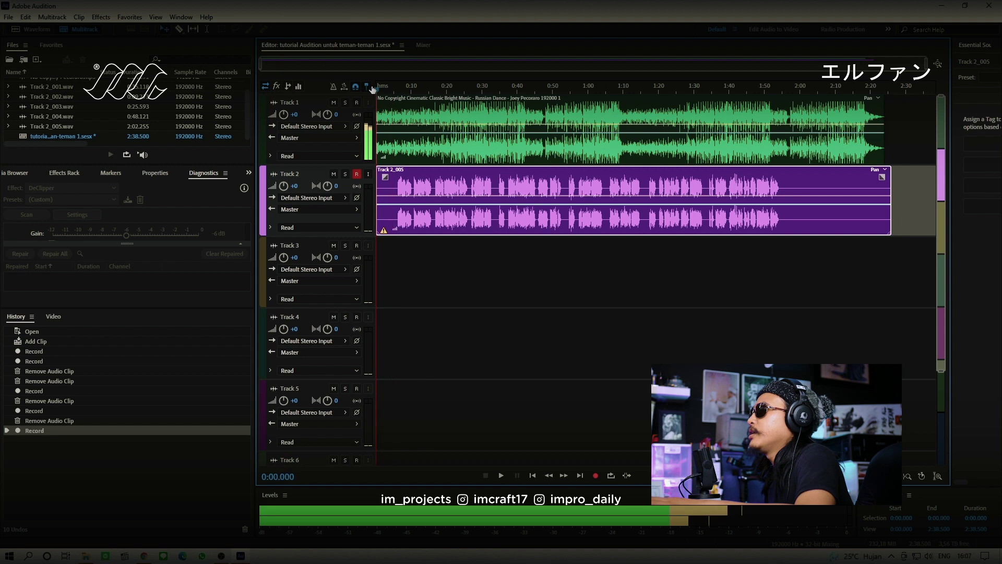
click(357, 175)
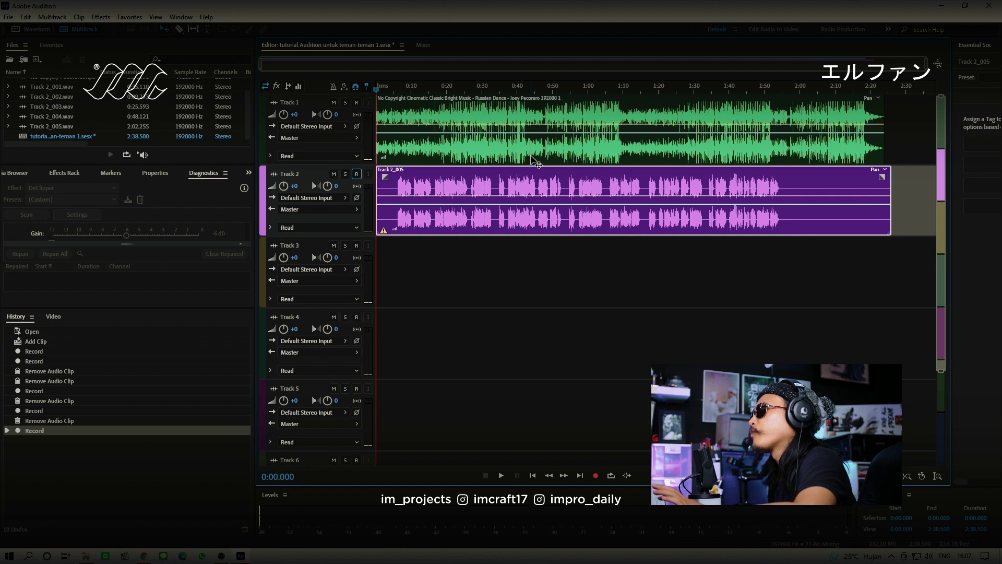
key(space)
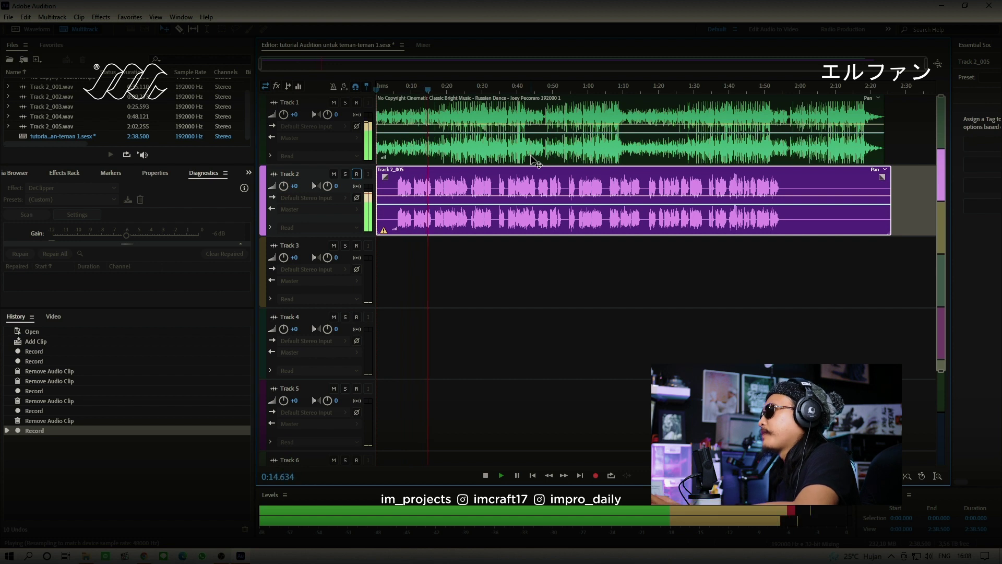
key(space)
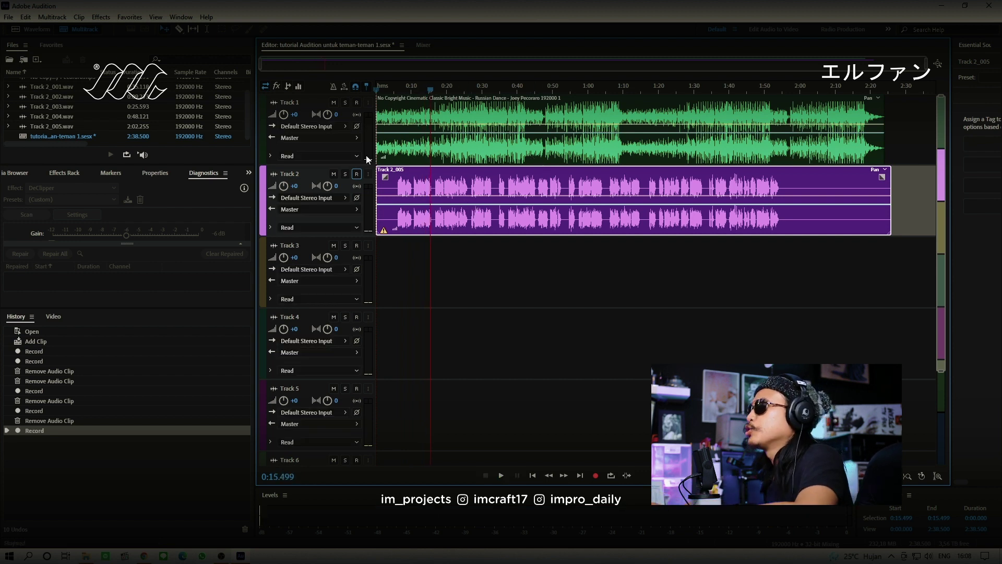
Set Track 1's volume to -10 dB and check the balance by playing the mix from the beginning
click(296, 115)
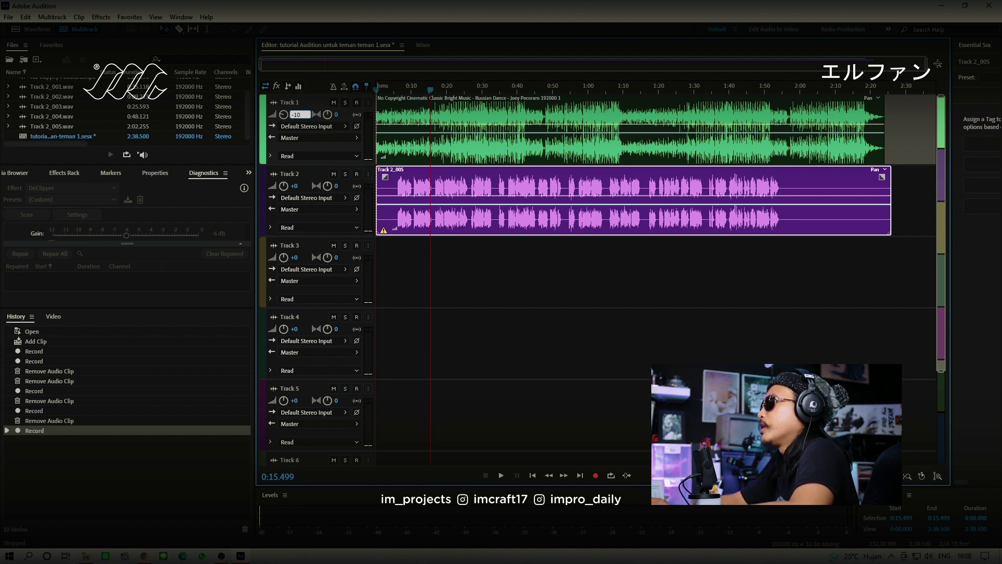
key(Return)
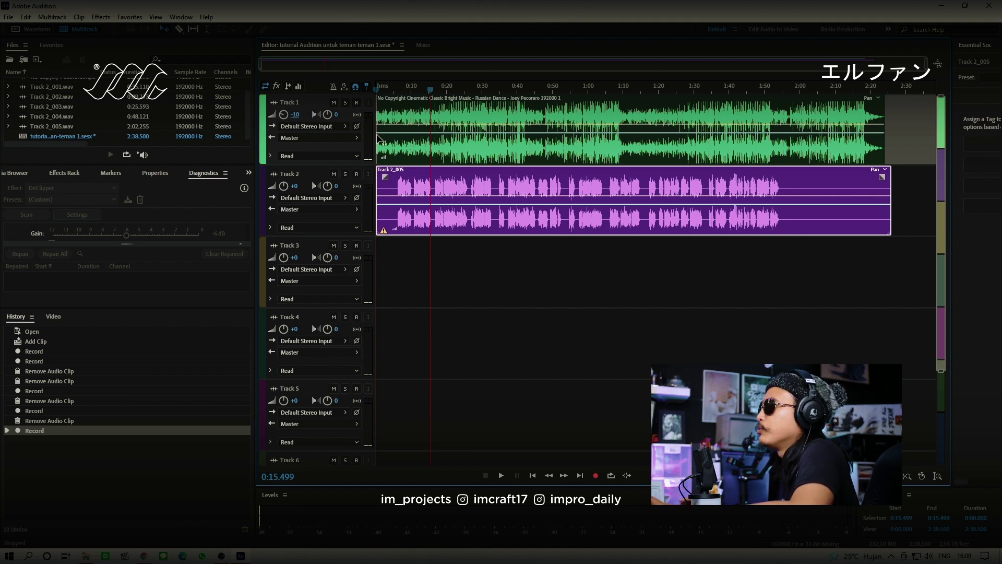
key(space)
click(377, 90)
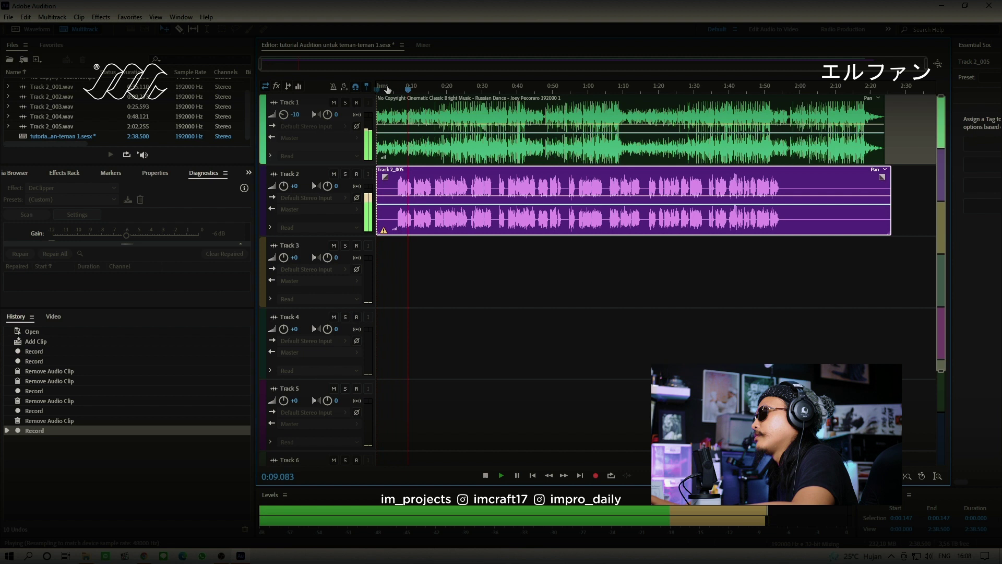
key(space)
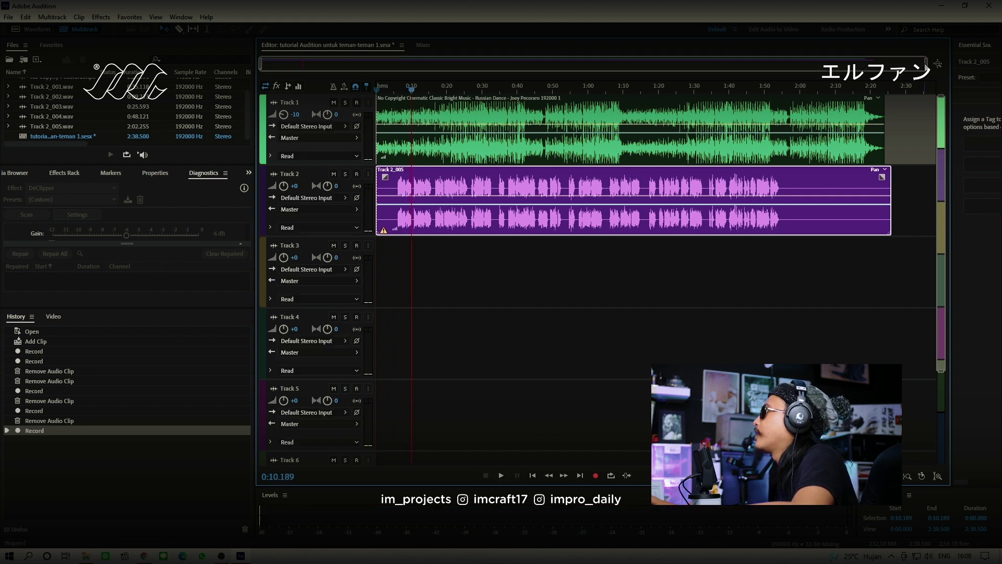
Trim the start of the Track 2_005 clip to 0:00.842, move the clip to the session start and play the mix
drag(927, 64, 580, 81)
scroll(468, 89, up, 2)
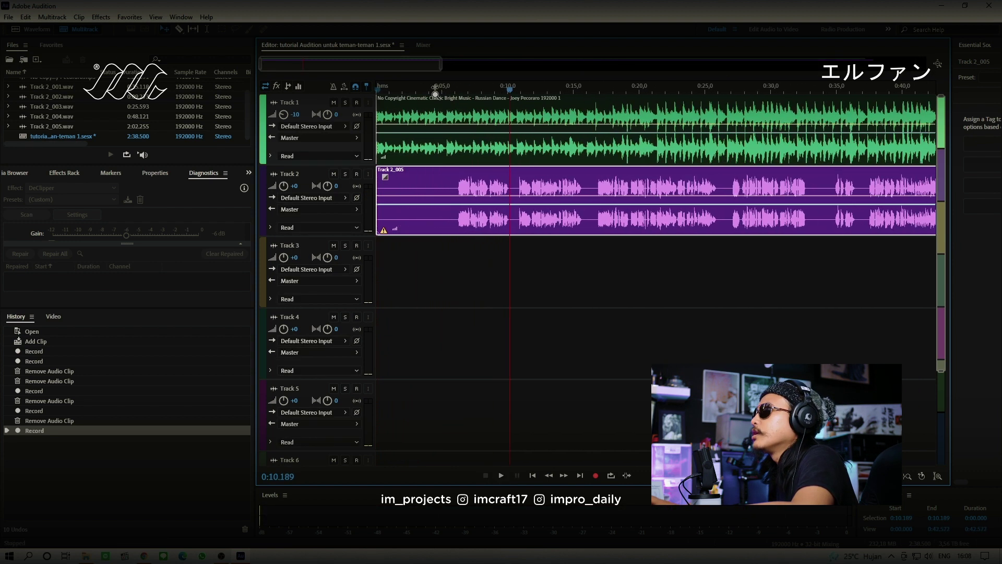
drag(389, 90, 388, 89)
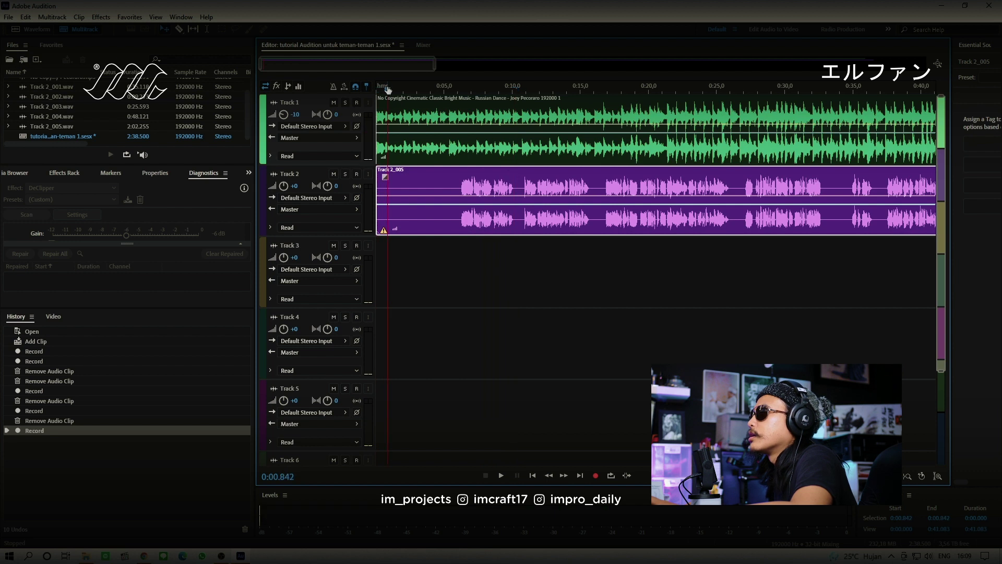
drag(379, 189, 420, 176)
key(space)
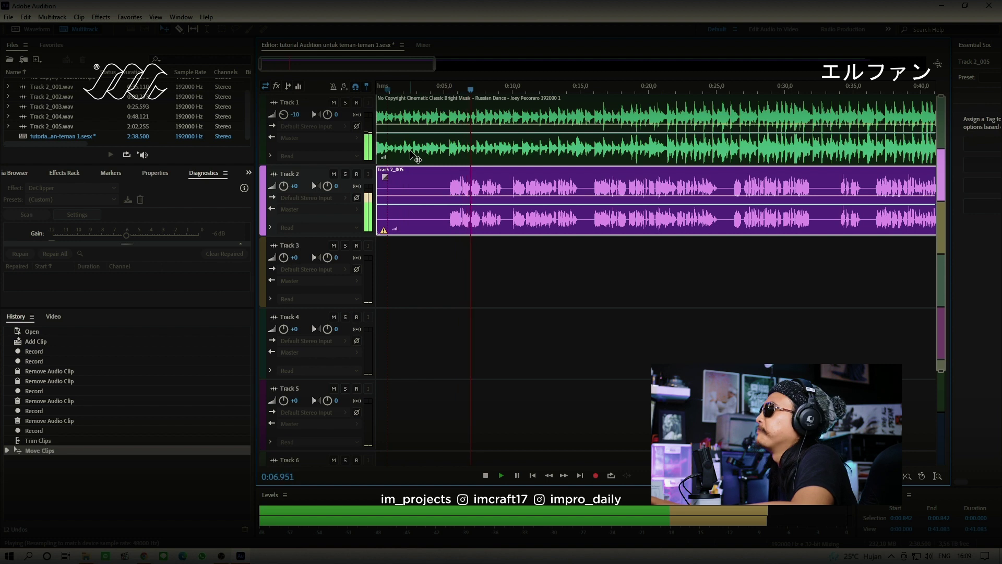
key(space)
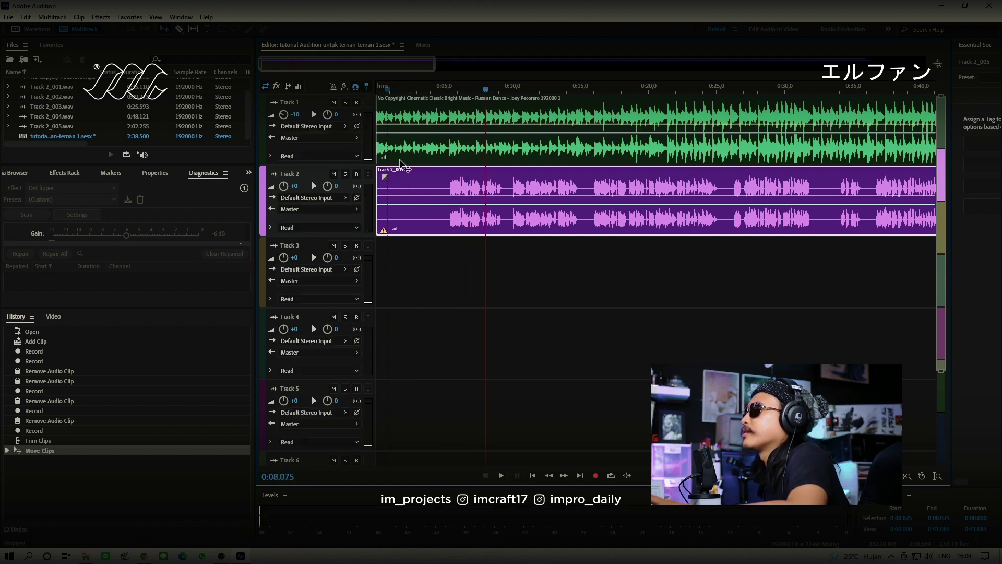
Shift the Track 2_005 clip to start at about 0:00.306 and check the timing against the music
click(380, 92)
key(space)
key(space)
drag(411, 181, 416, 181)
key(space)
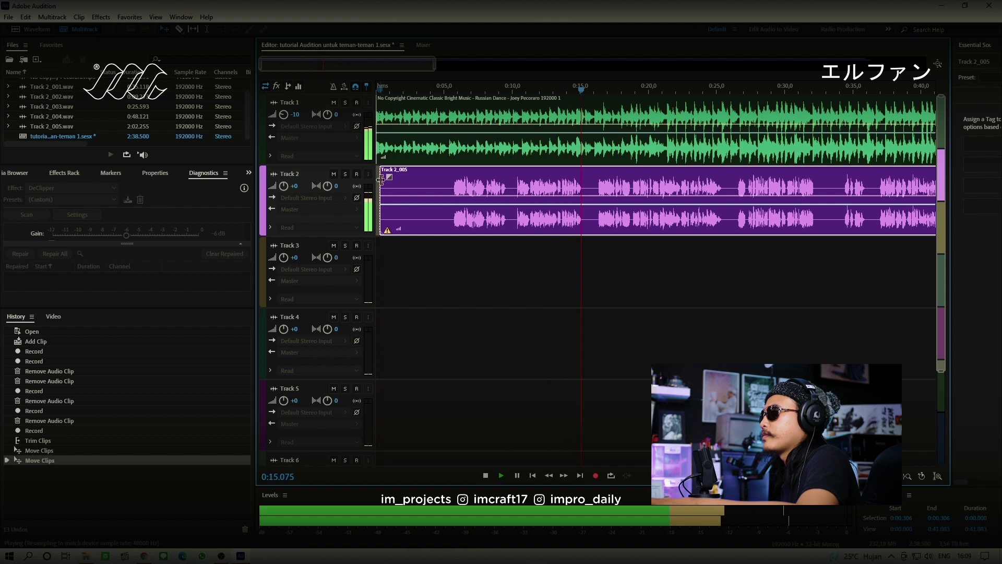
Extend the start of the Track 2_005 clip back to the session start and replay the mix from about 0:13
drag(381, 179, 378, 180)
scroll(477, 239, down, 2)
scroll(476, 238, up, 4)
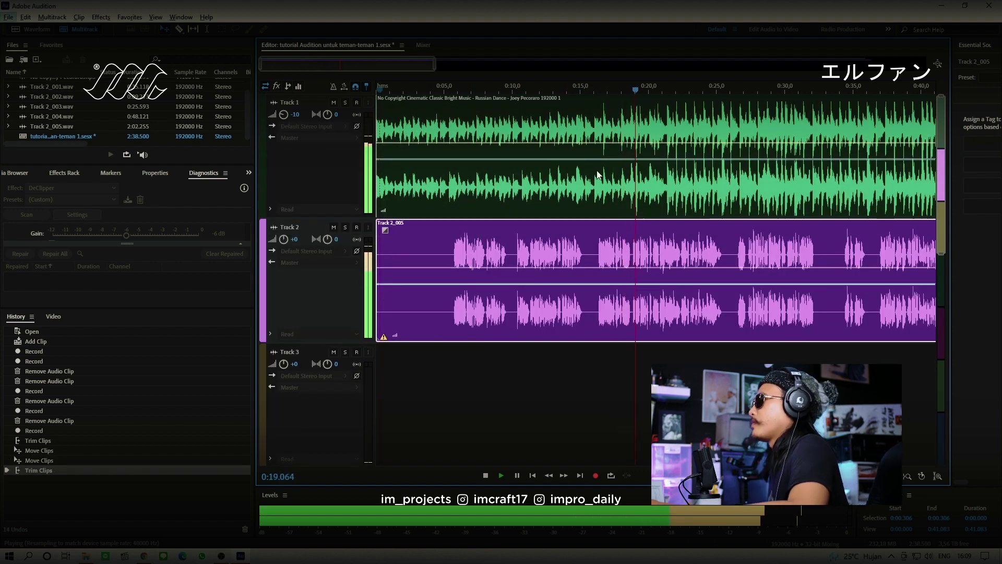
click(558, 90)
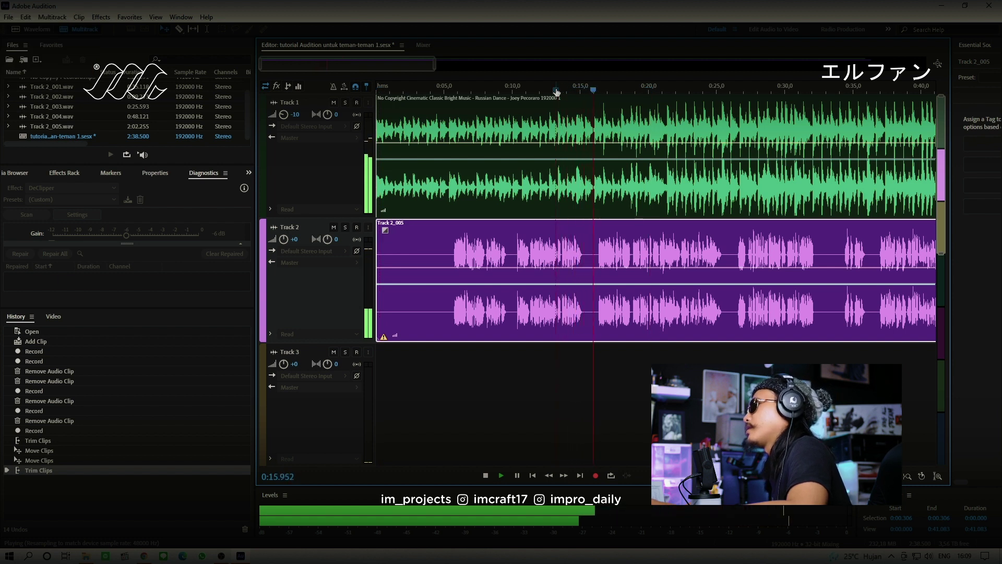
key(space)
Place the playhead at 0:16.042 and open the Track 2_005 clip in the waveform editor around that gap
drag(599, 90, 595, 90)
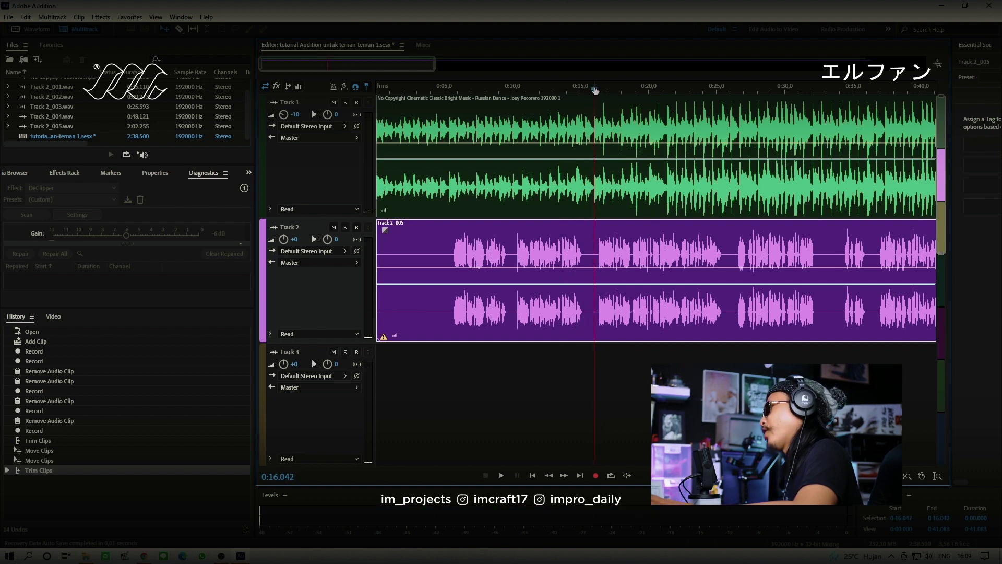
double_click(572, 251)
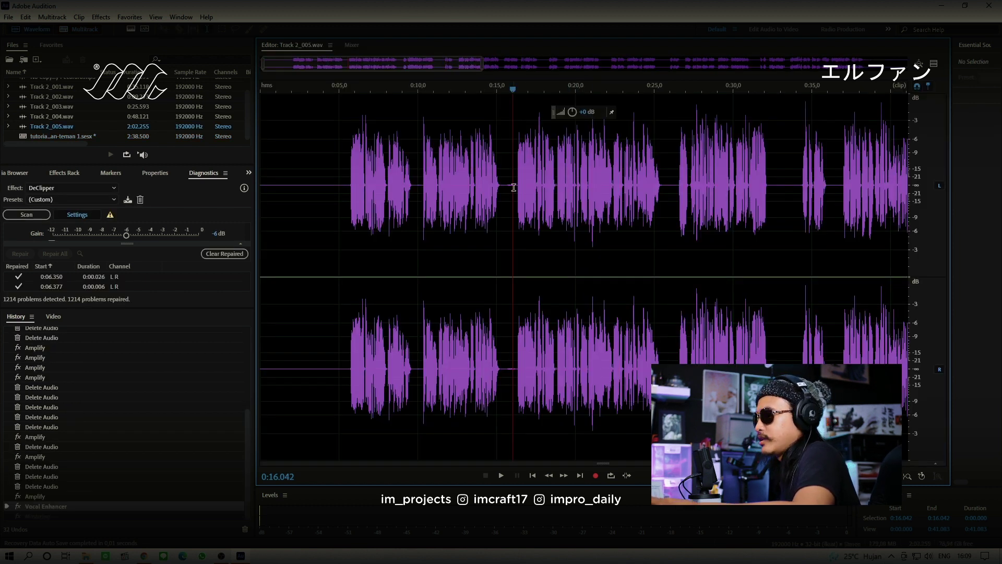
scroll(440, 66, up, 5)
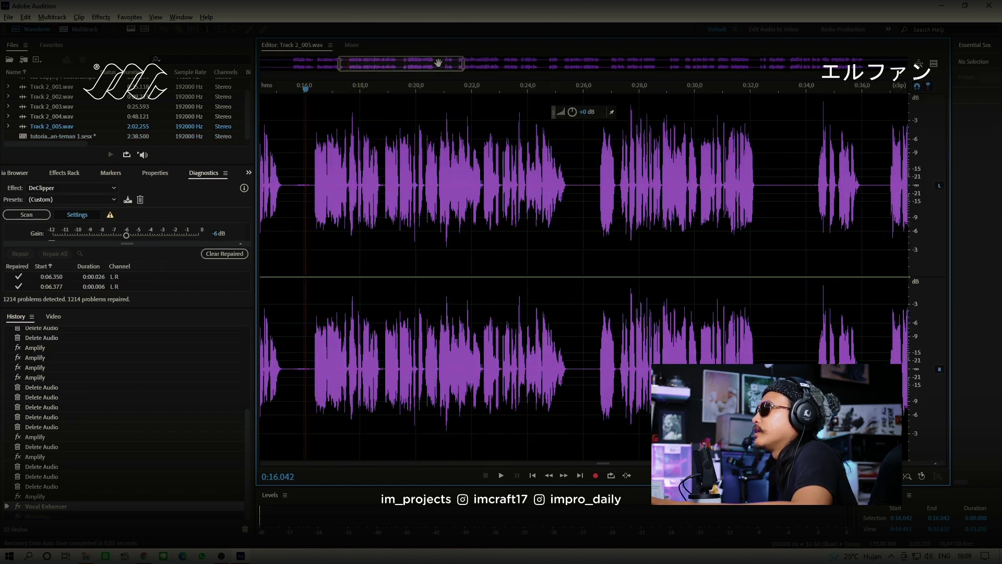
Delete about 0.256 s of silence starting at 0:16.000 in Track 2_005.wav, accepting the session sync change, and save the file
drag(440, 67, 384, 67)
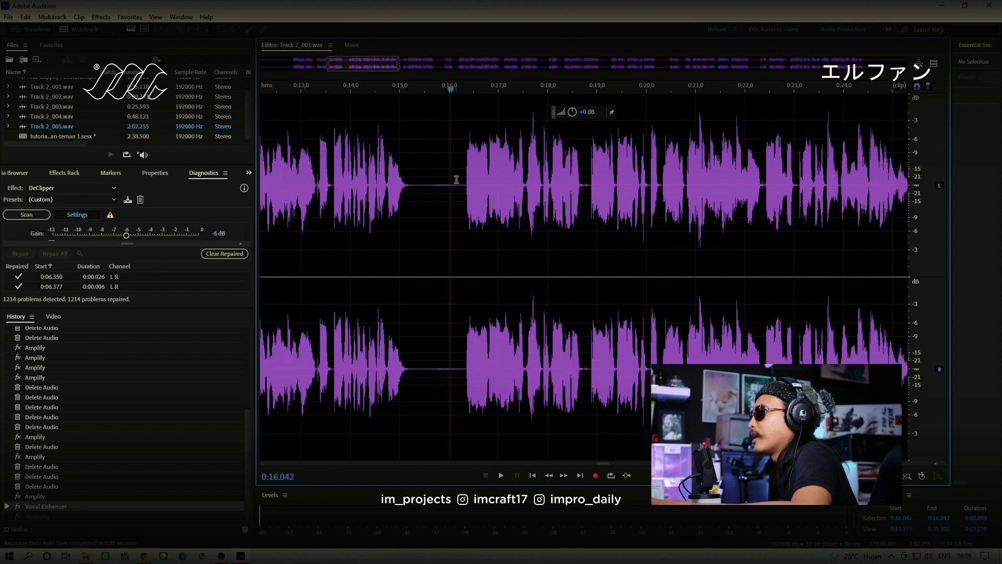
drag(449, 184, 463, 184)
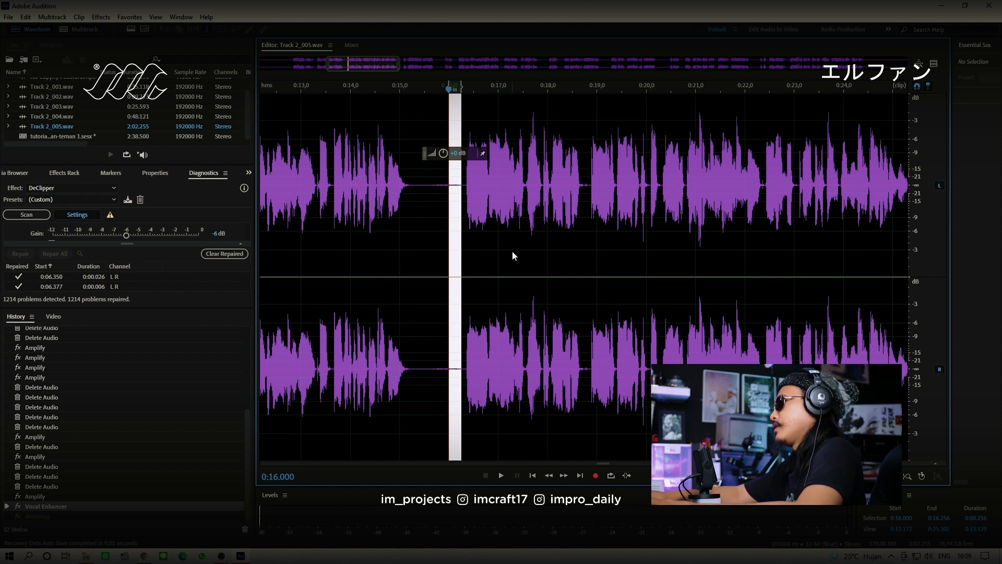
key(Delete)
click(553, 304)
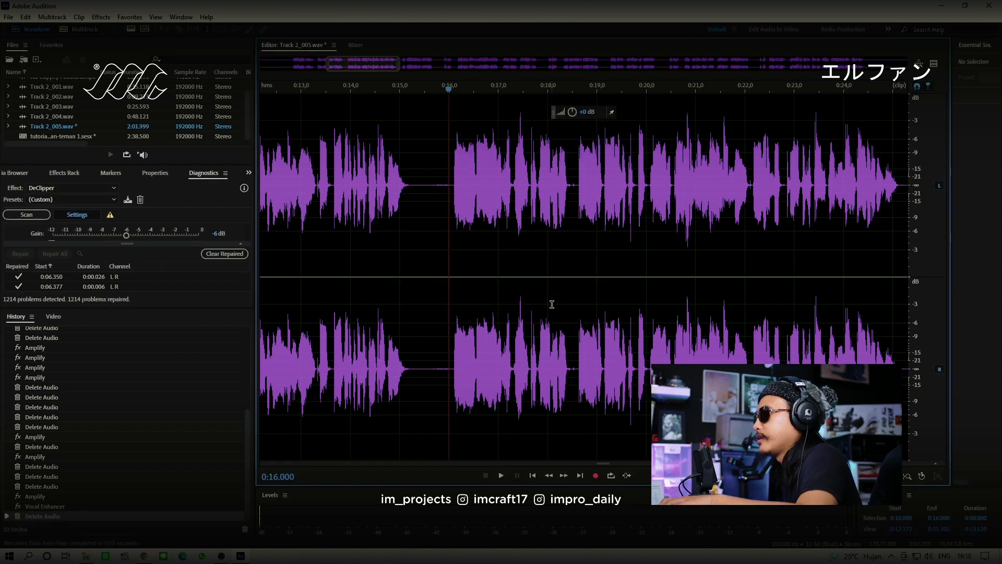
key(ctrl+s)
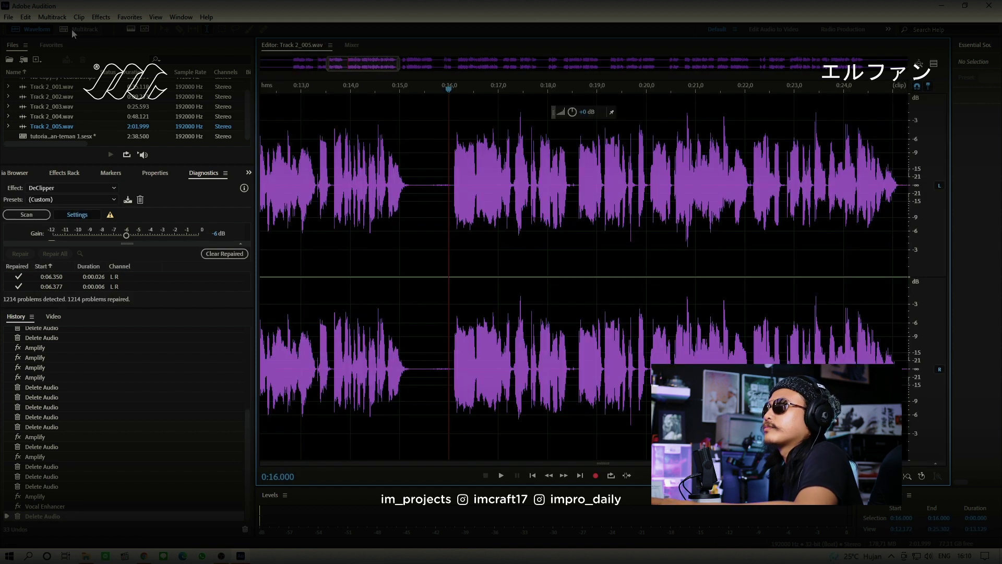
Return to the multitrack session and listen to the mix from 0:11.869 to about 1:24 to check the voice pauses
click(73, 29)
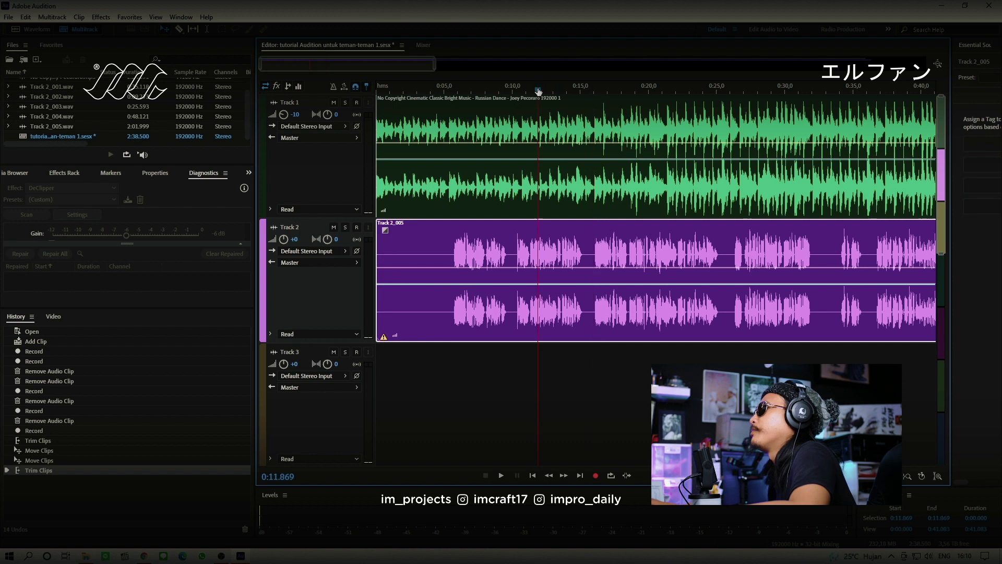
key(space)
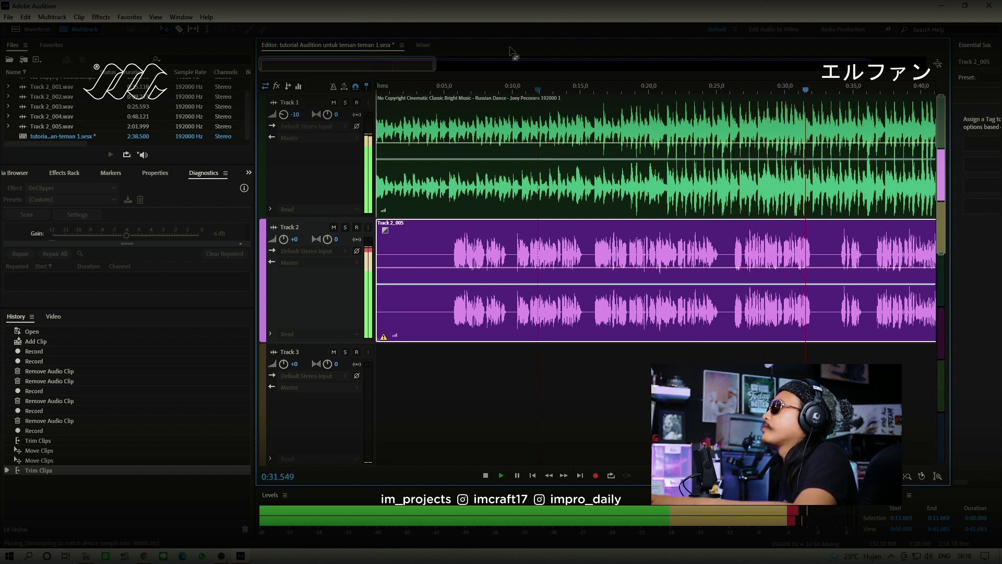
drag(436, 64, 671, 68)
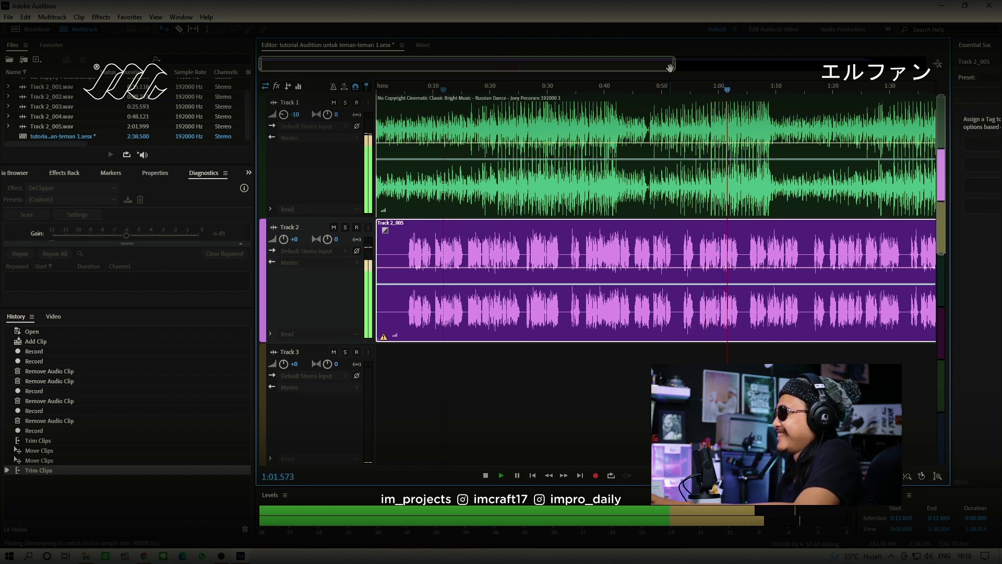
key(space)
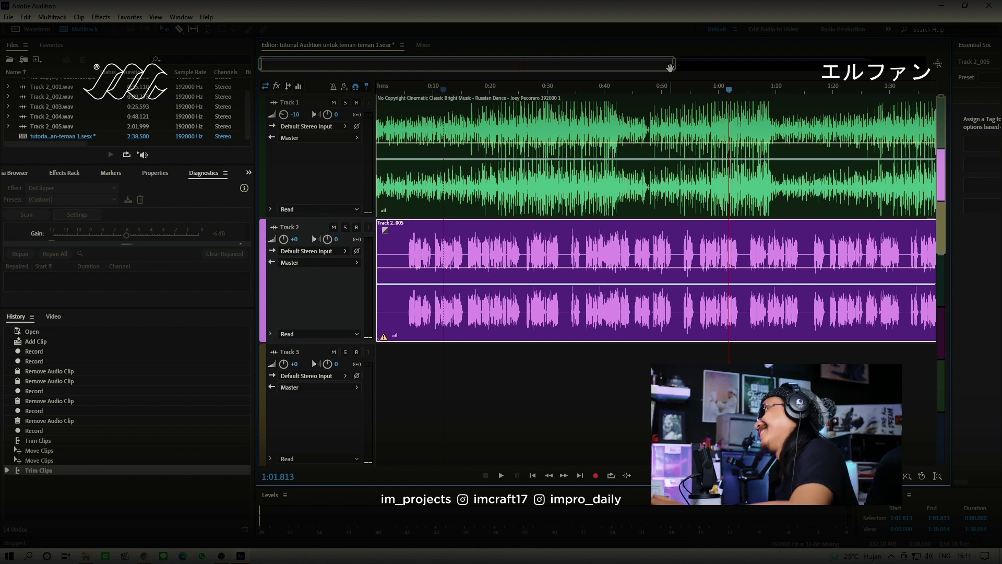
key(space)
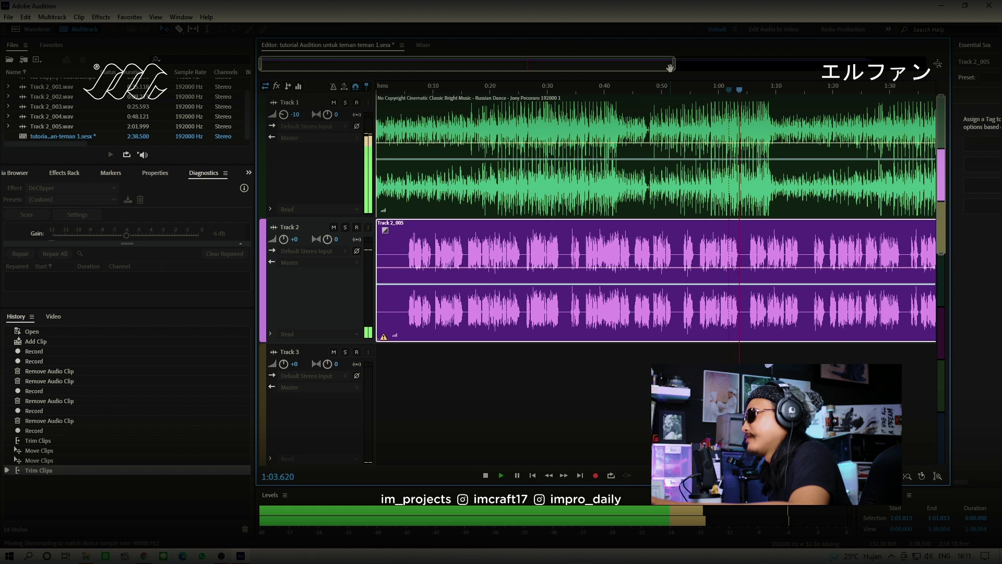
key(space)
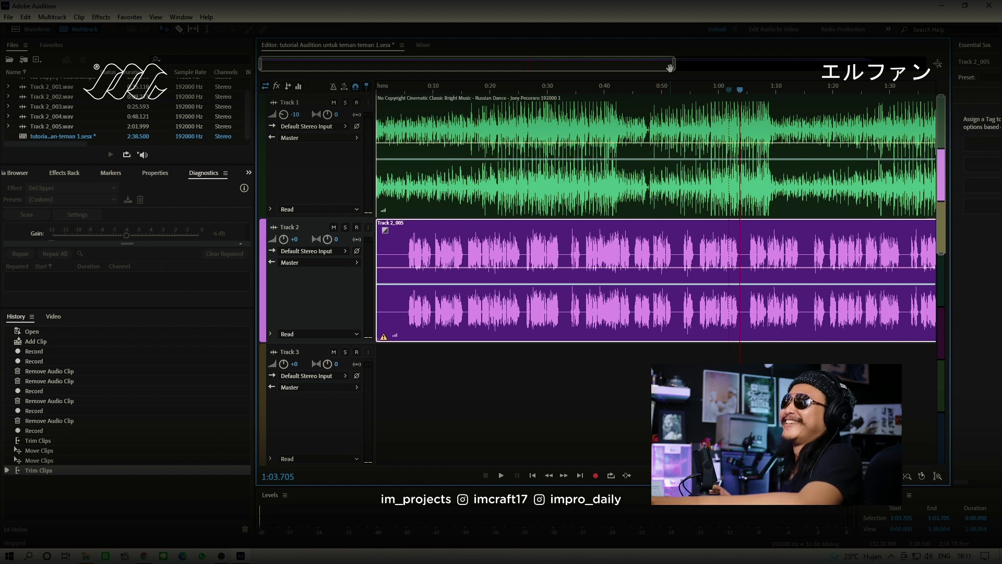
key(space)
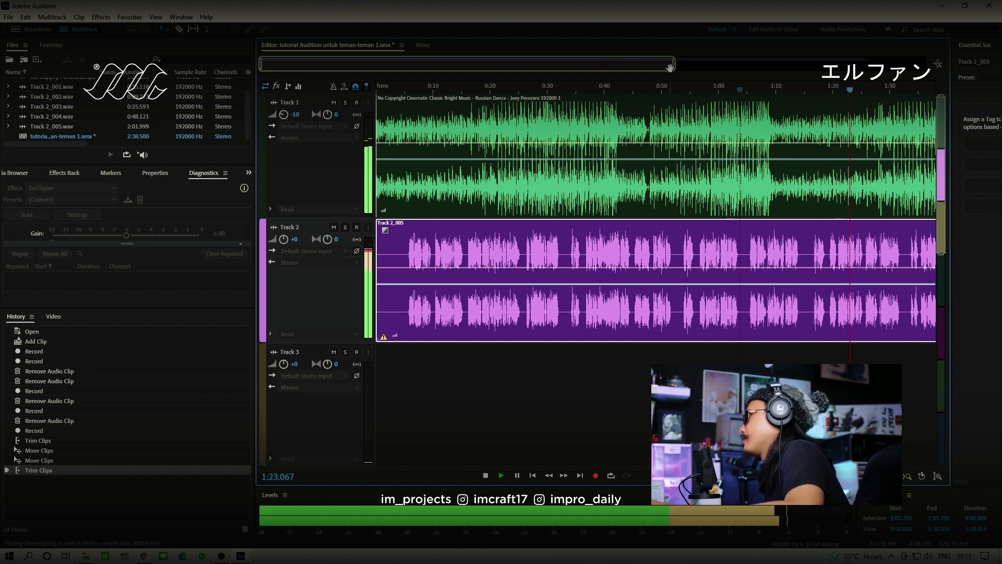
key(space)
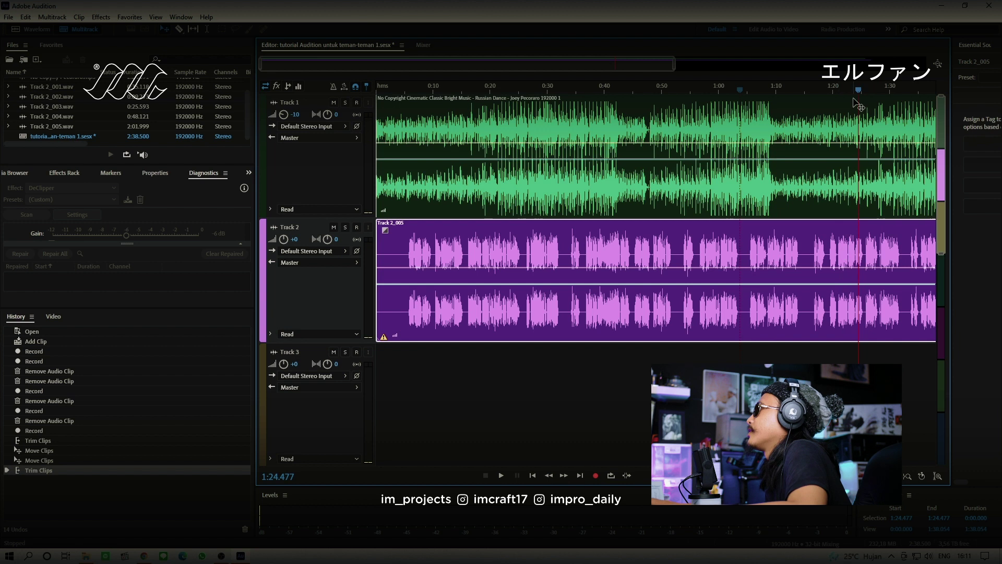
Open the Track 2_005 clip in the waveform editor, delete the 0.379 s pause starting at 1:20.557, and save the file
drag(859, 92, 838, 96)
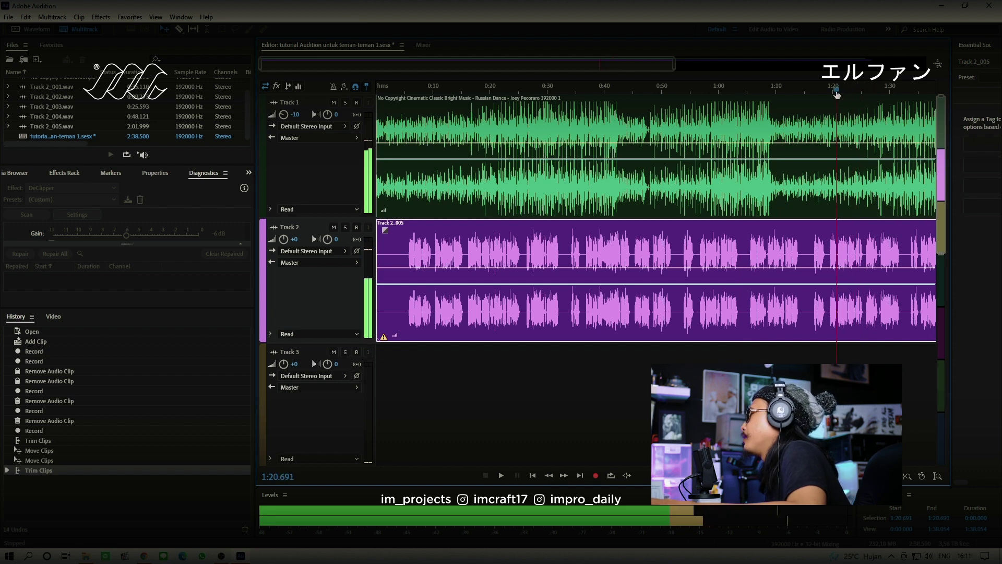
double_click(833, 261)
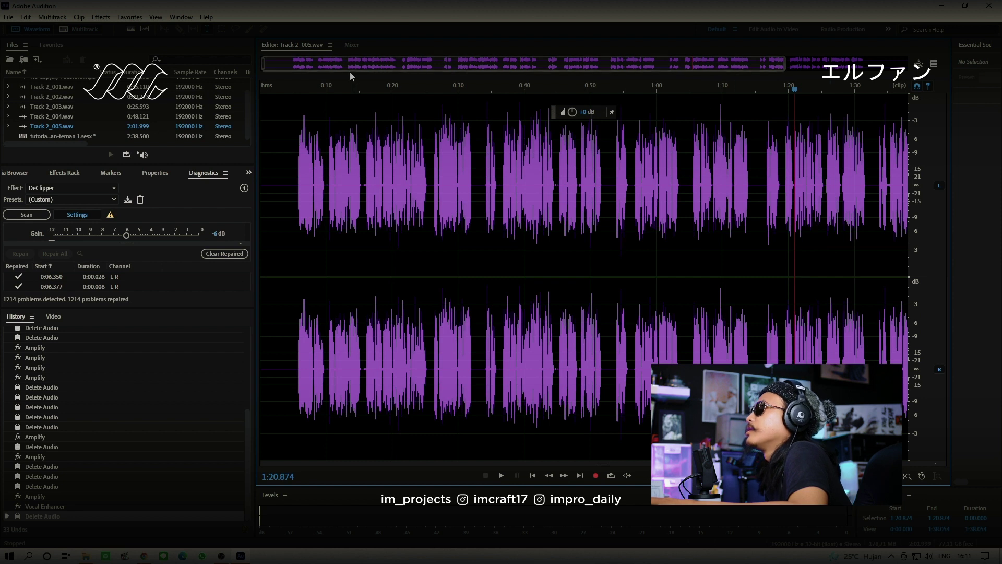
drag(264, 67, 685, 72)
drag(783, 66, 705, 78)
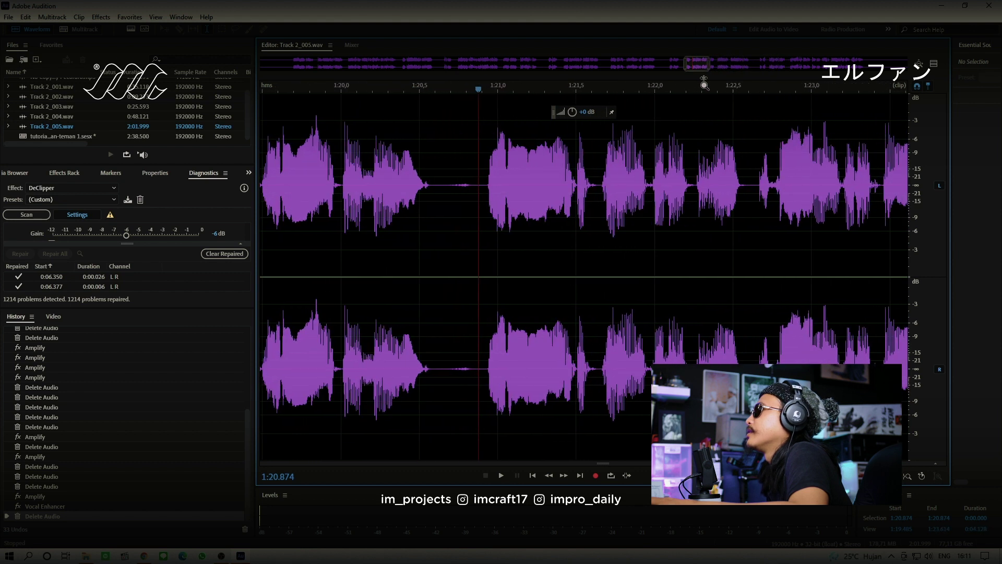
drag(427, 184, 487, 185)
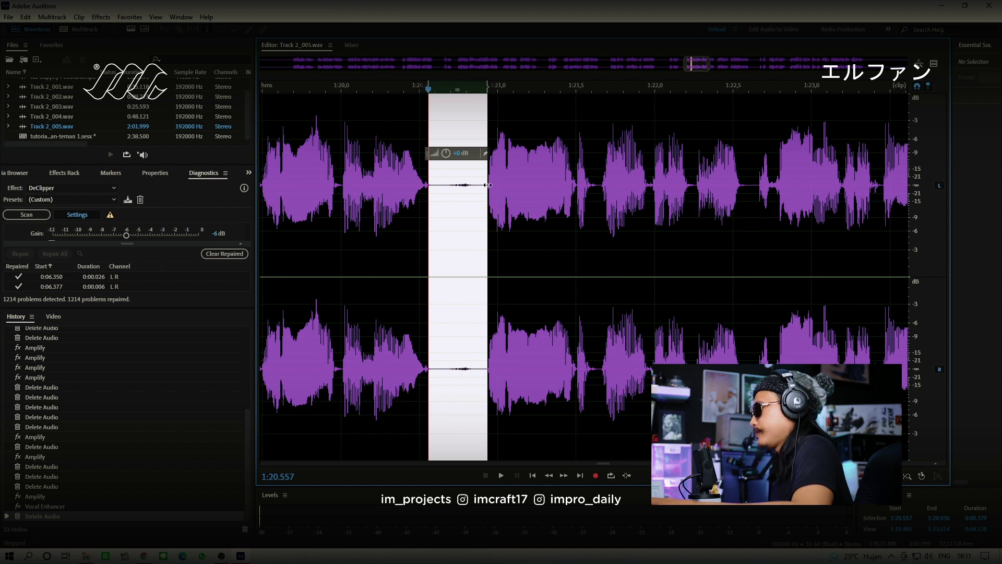
key(Delete)
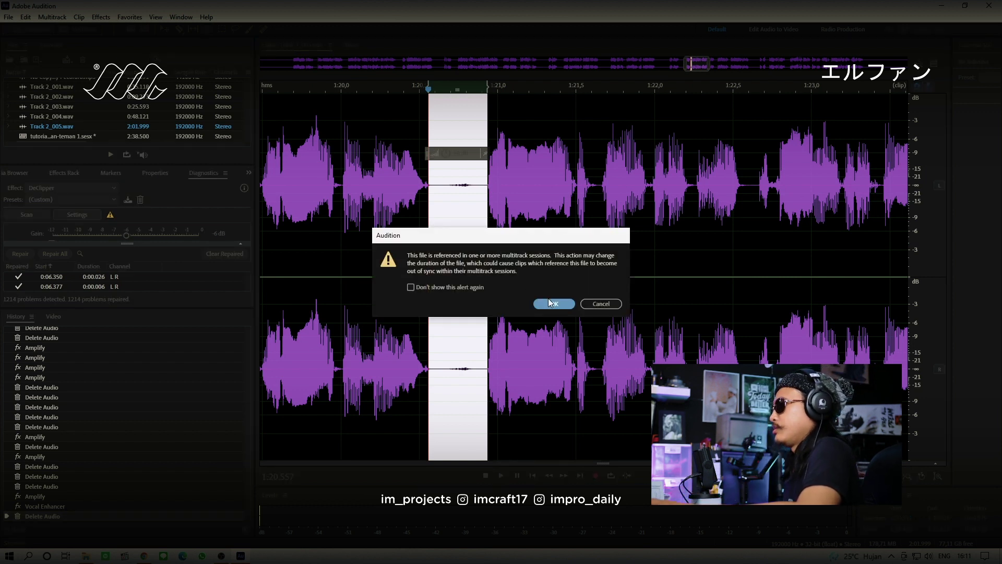
click(552, 304)
key(ctrl+s)
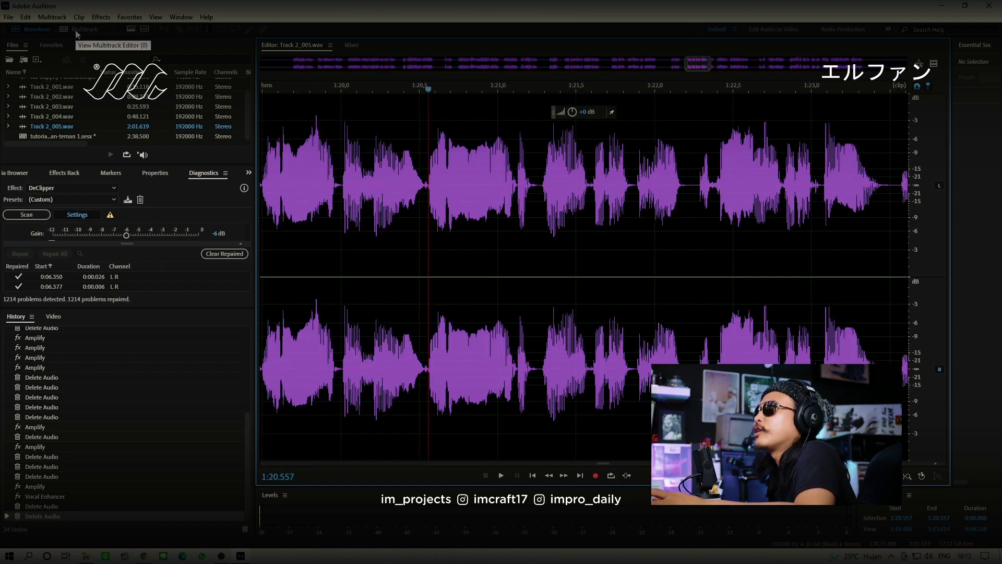
Return to the multitrack session and play the mix from about 1:19 through the end of the voice passages
click(76, 31)
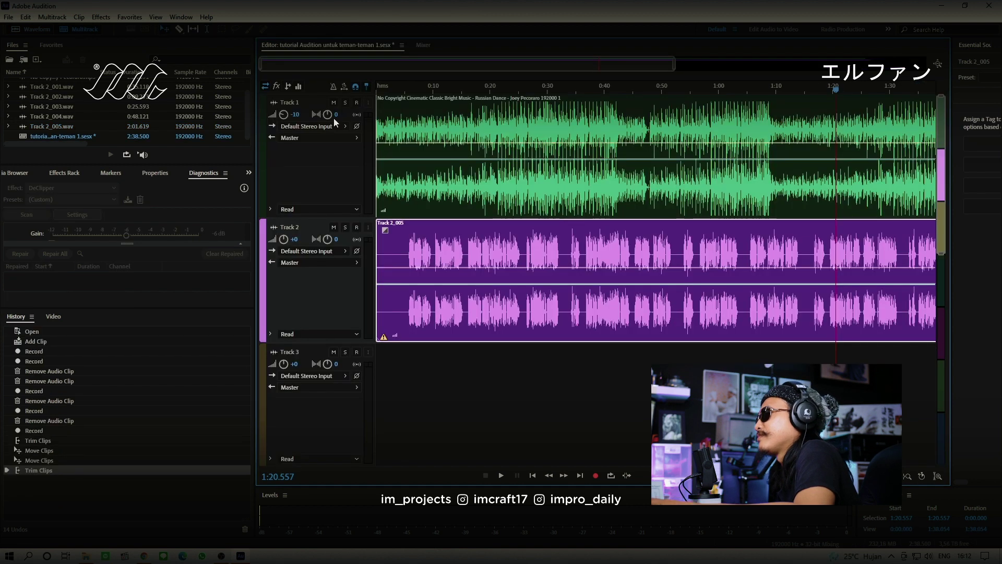
click(830, 90)
key(space)
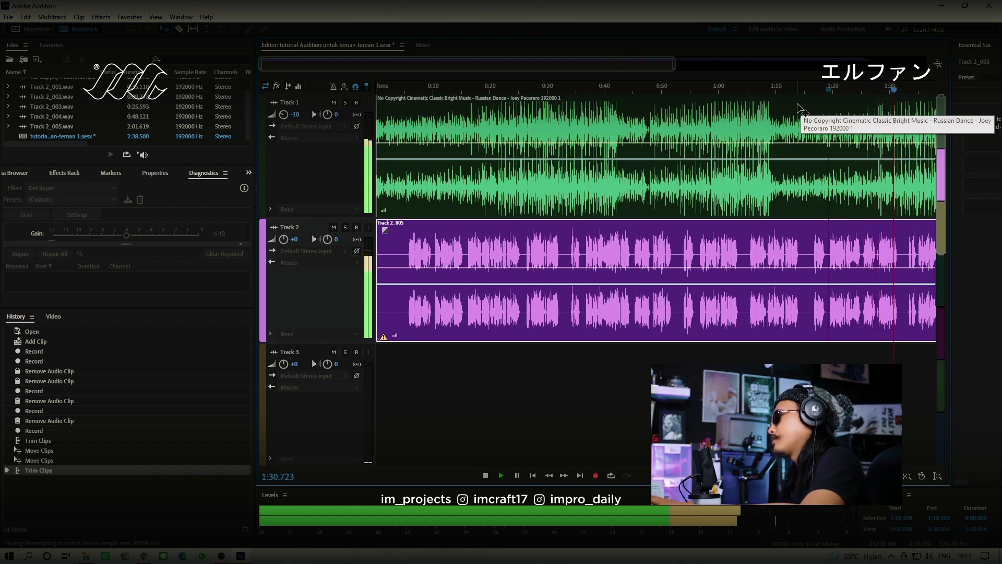
drag(563, 62, 688, 61)
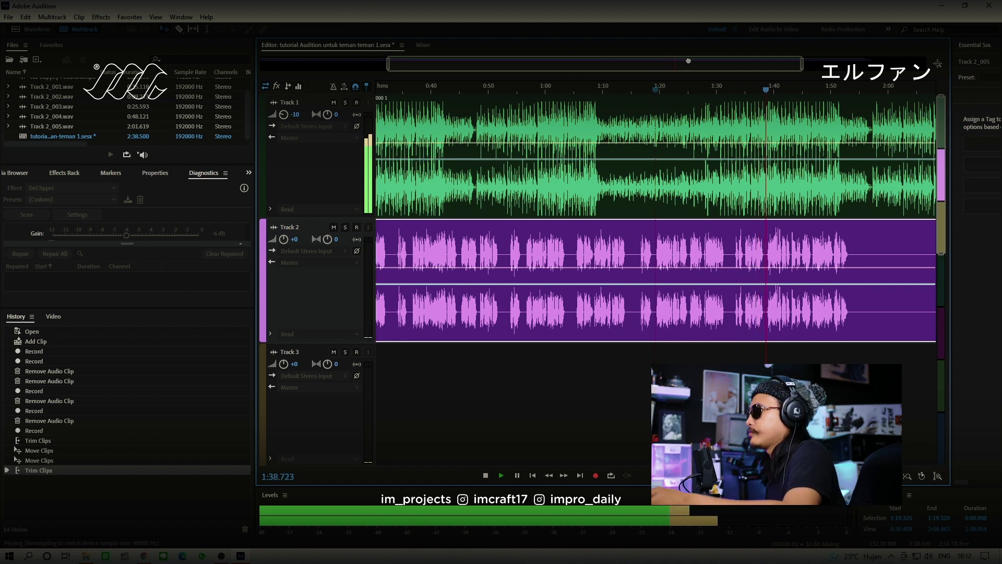
drag(688, 61, 769, 59)
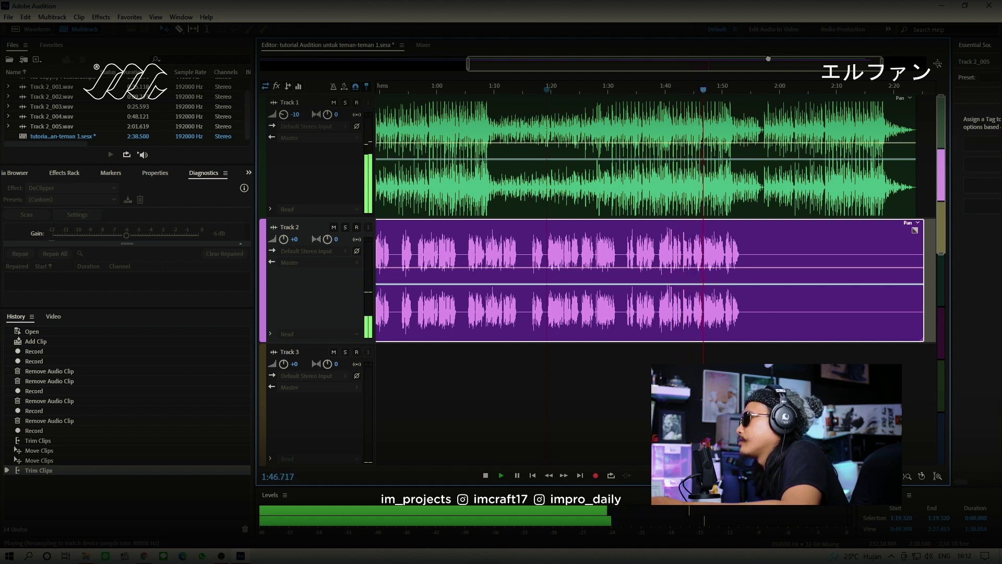
drag(769, 59, 753, 59)
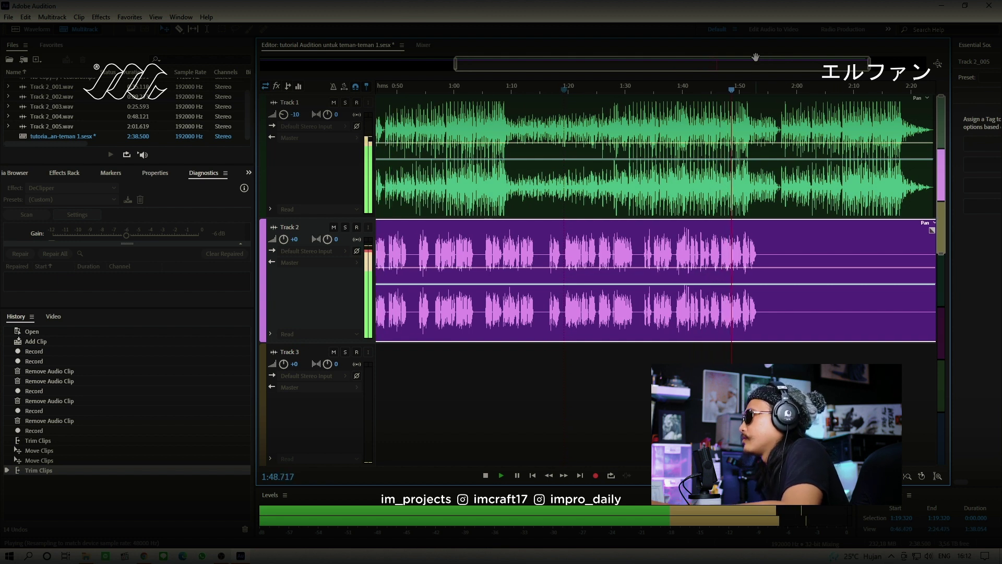
Replay the mix around 1:46 to locate the voice pause and leave the playhead at 1:46.642
click(725, 87)
click(716, 88)
key(space)
key(space)
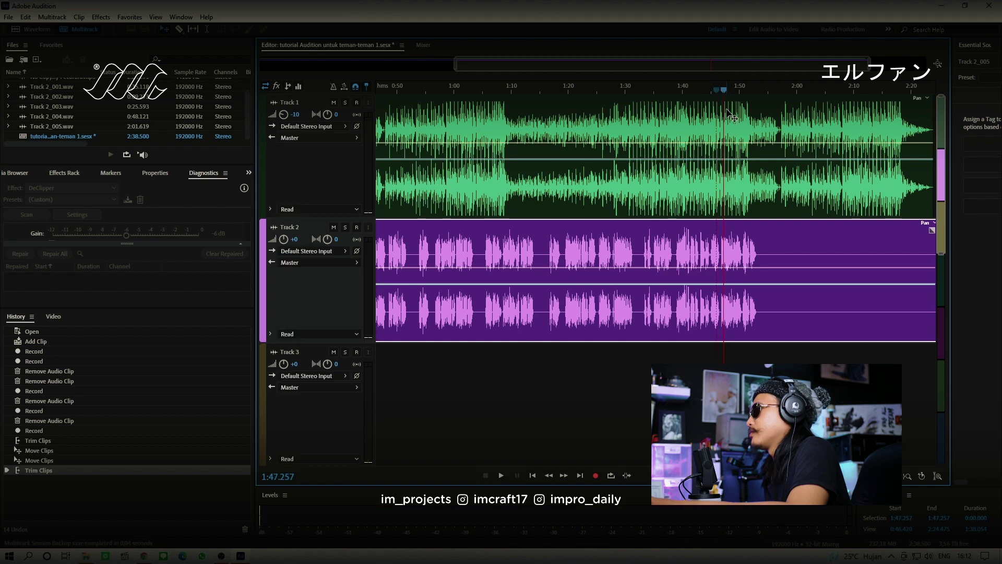
key(space)
click(720, 89)
key(space)
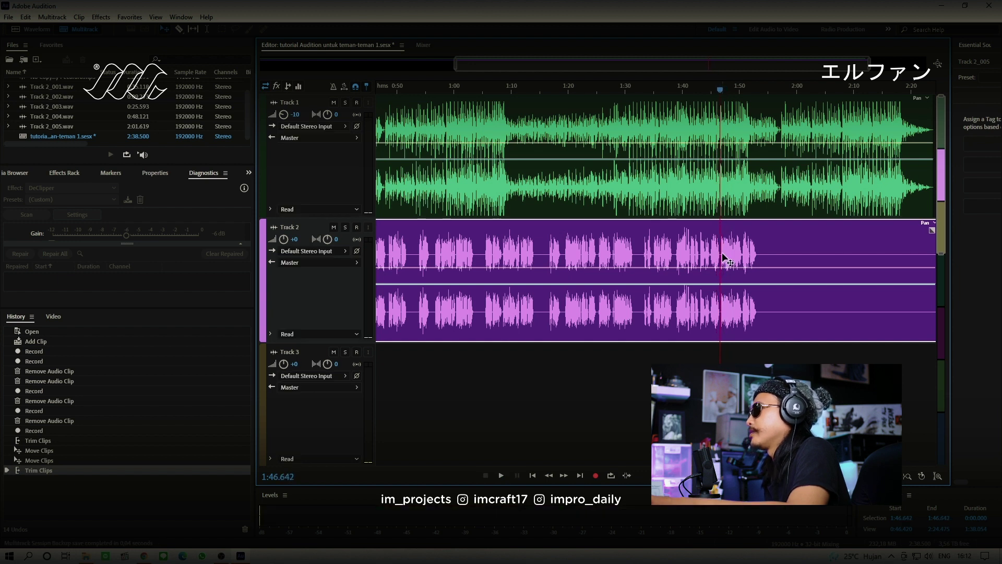
Open the Track 2_005 clip in the waveform editor and delete about 0.29 s of silence starting at 1:46.385
double_click(723, 253)
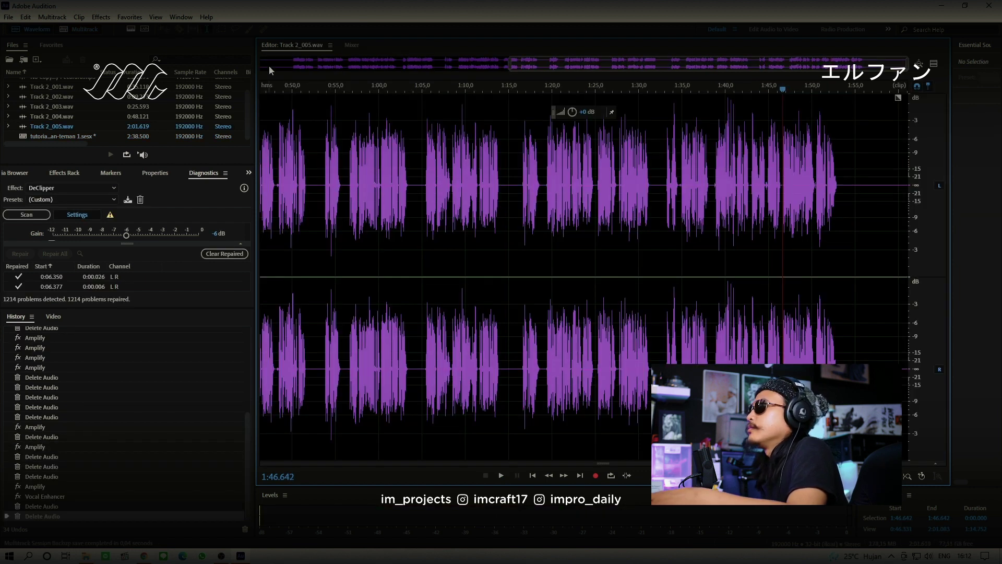
drag(507, 64, 817, 67)
drag(909, 67, 832, 63)
click(459, 190)
key(space)
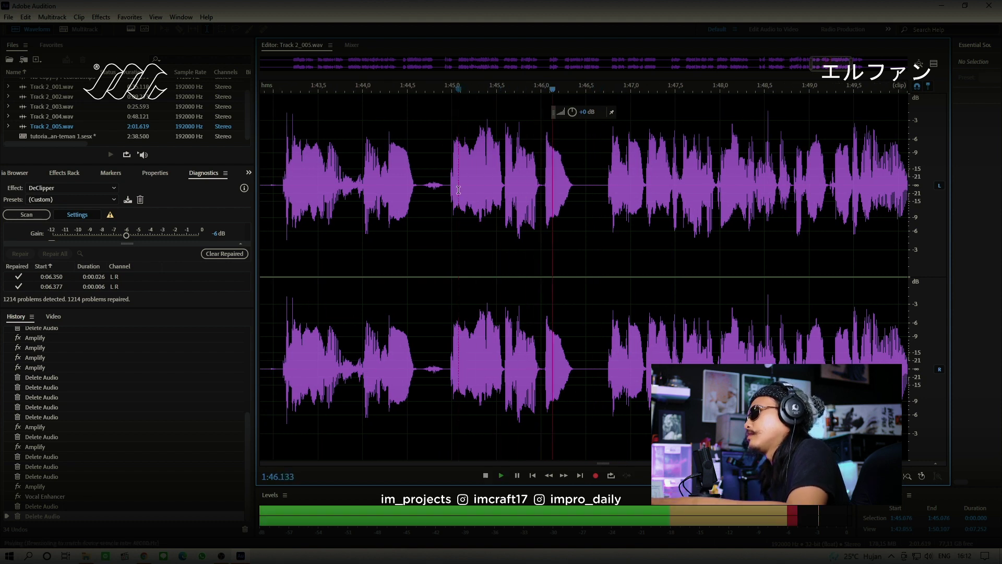
key(space)
drag(576, 184, 602, 183)
key(Delete)
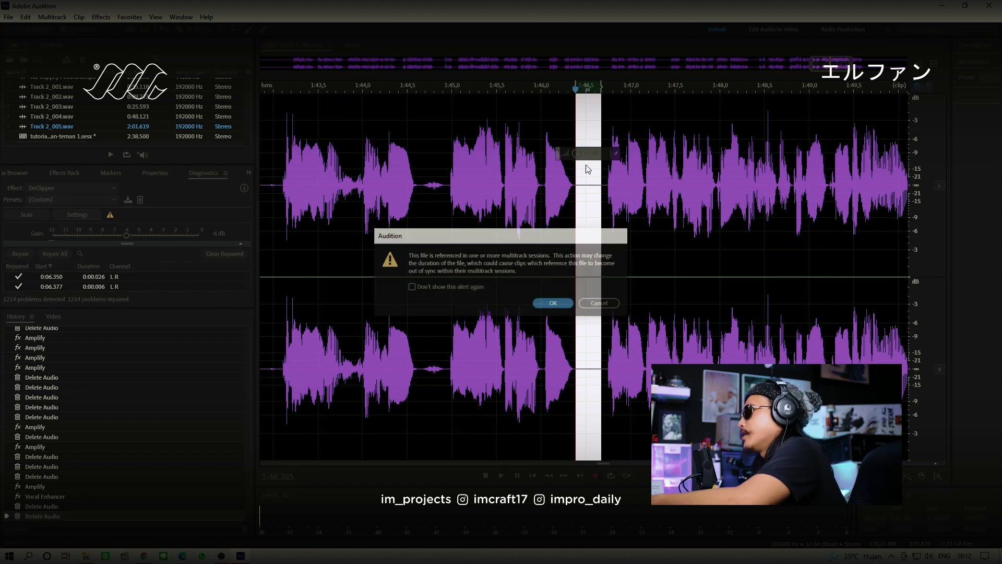
click(564, 304)
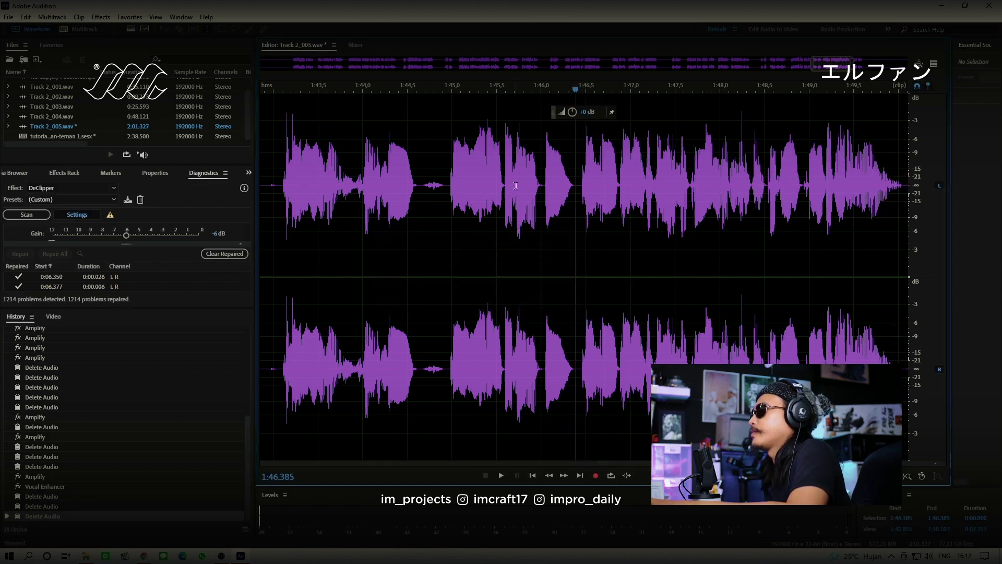
Replay the shortened pause from about 1:45 and delete a further sliver of about 0.03 s near 1:46.402
click(475, 181)
key(space)
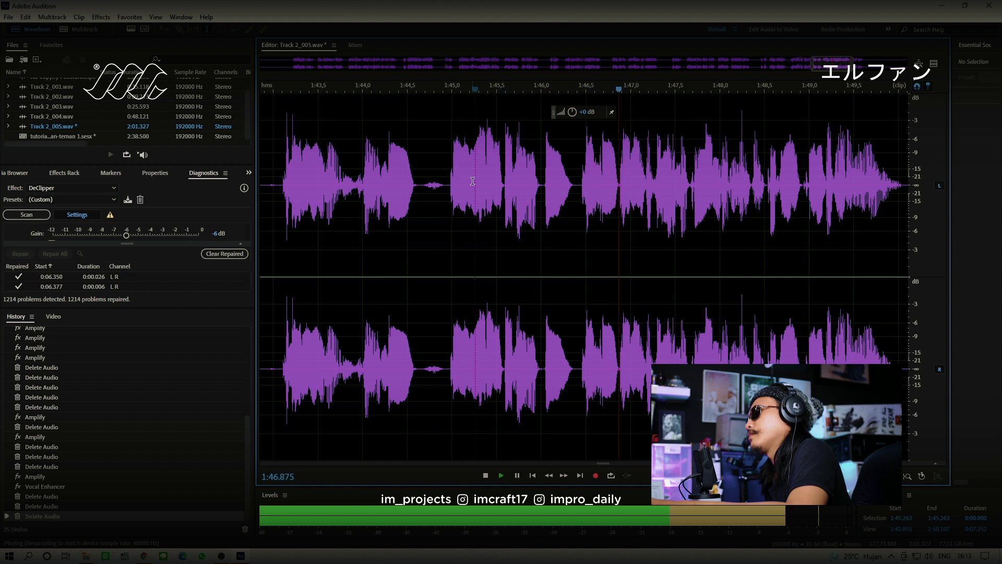
key(space)
drag(578, 181, 579, 184)
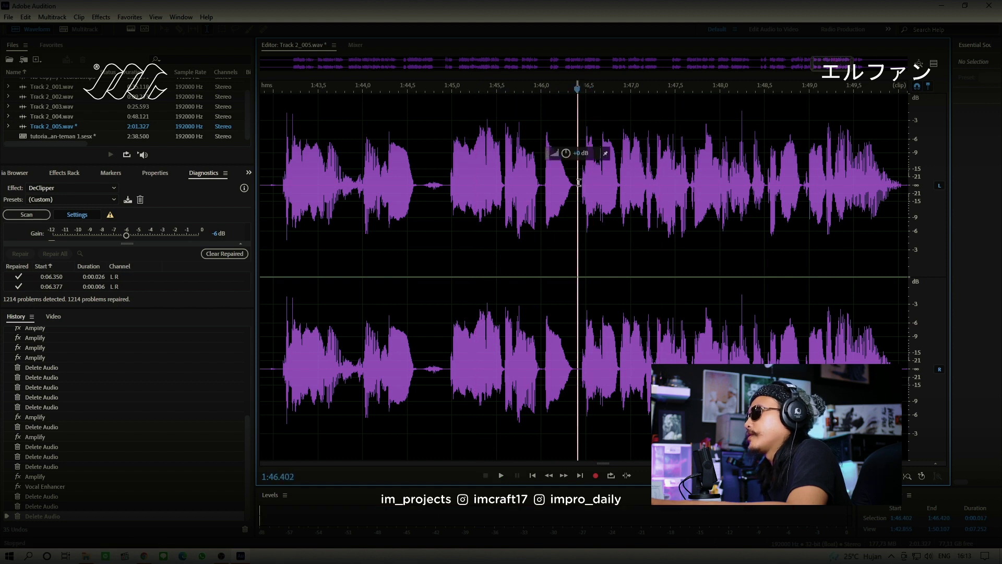
key(Delete)
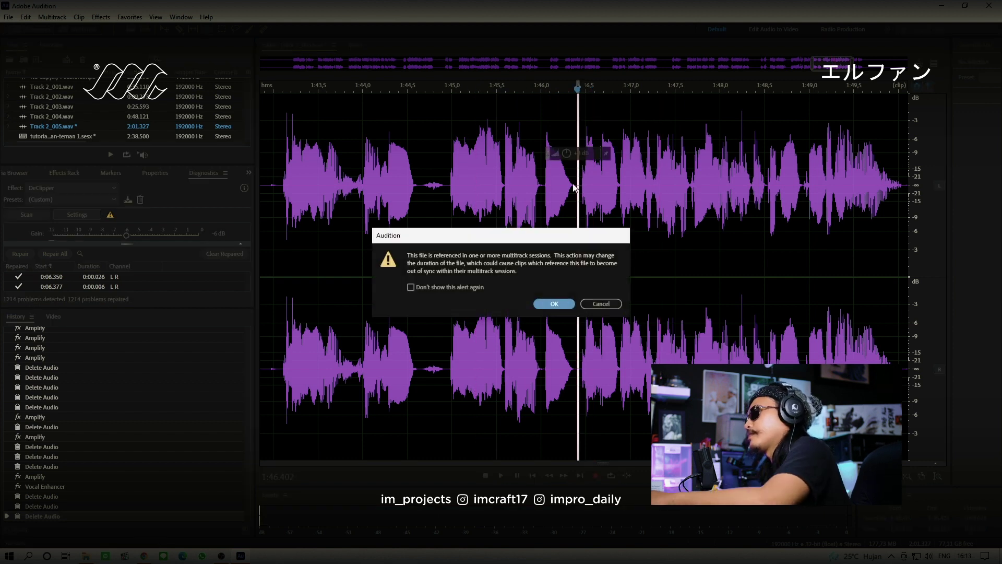
click(554, 303)
Replay the join from about 1:45.8, save Track 2_005.wav, and return to the multitrack session
click(522, 179)
key(space)
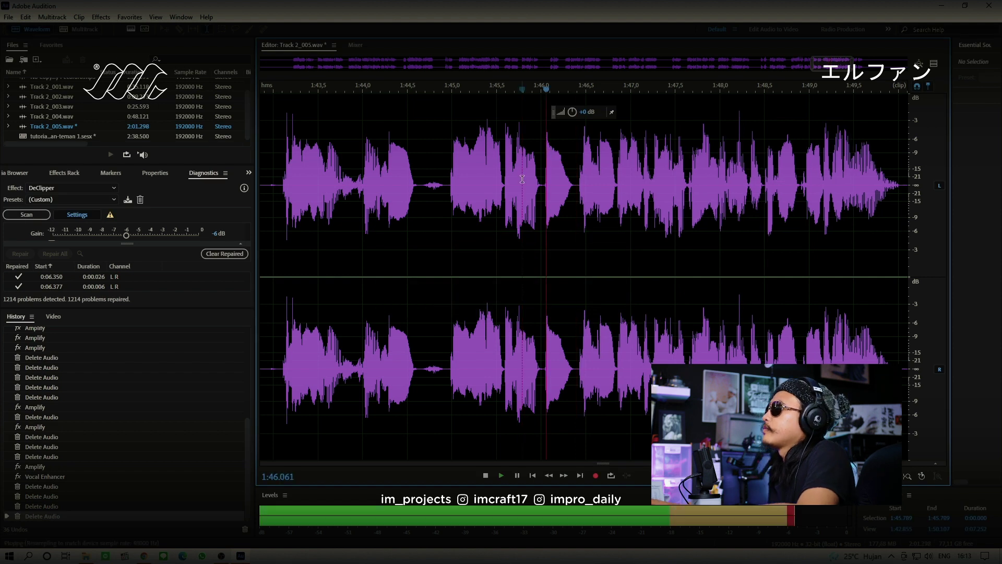
key(ctrl+s)
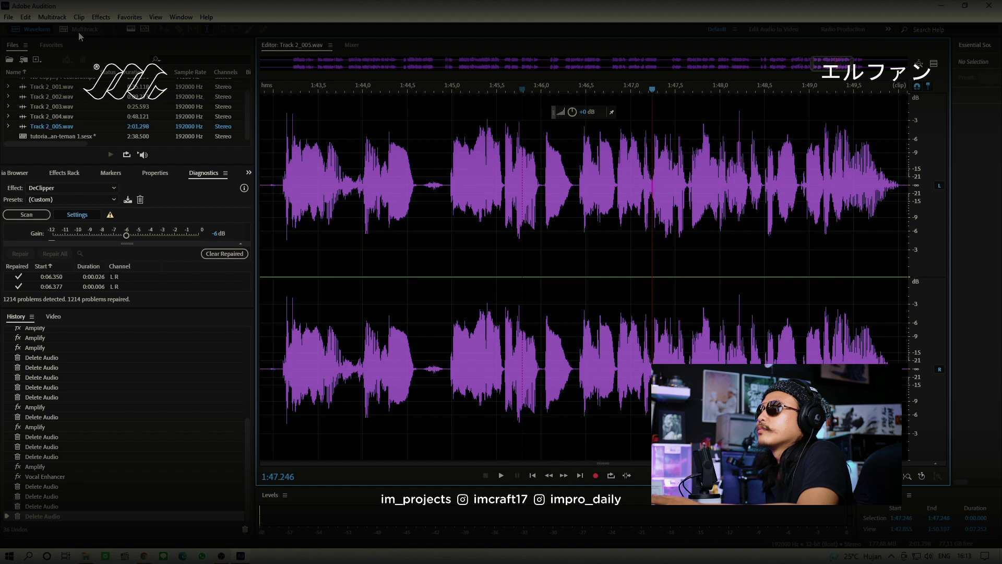
click(72, 29)
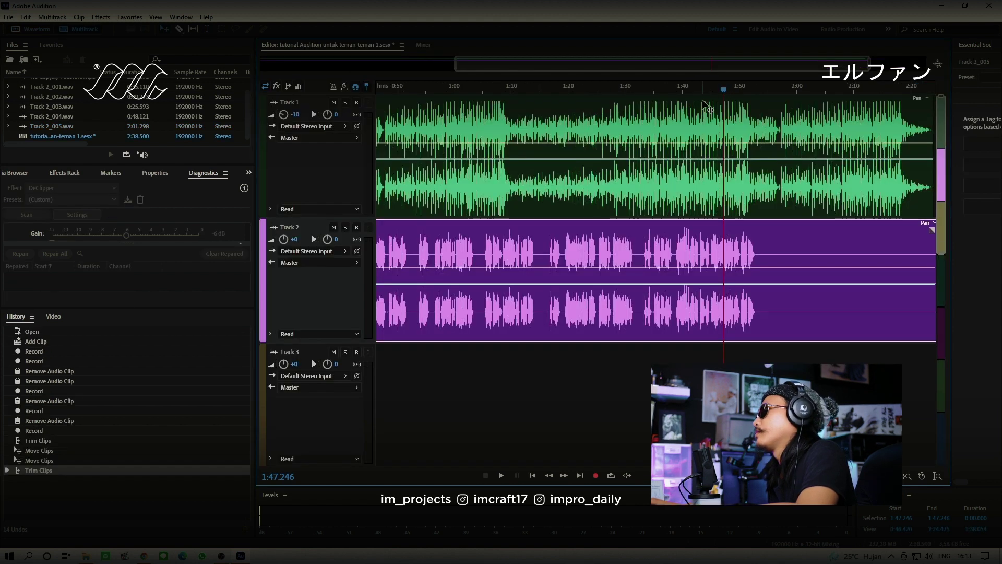
Replay the mix from about 1:46 to check the edited join and the end of the voice
click(719, 87)
key(space)
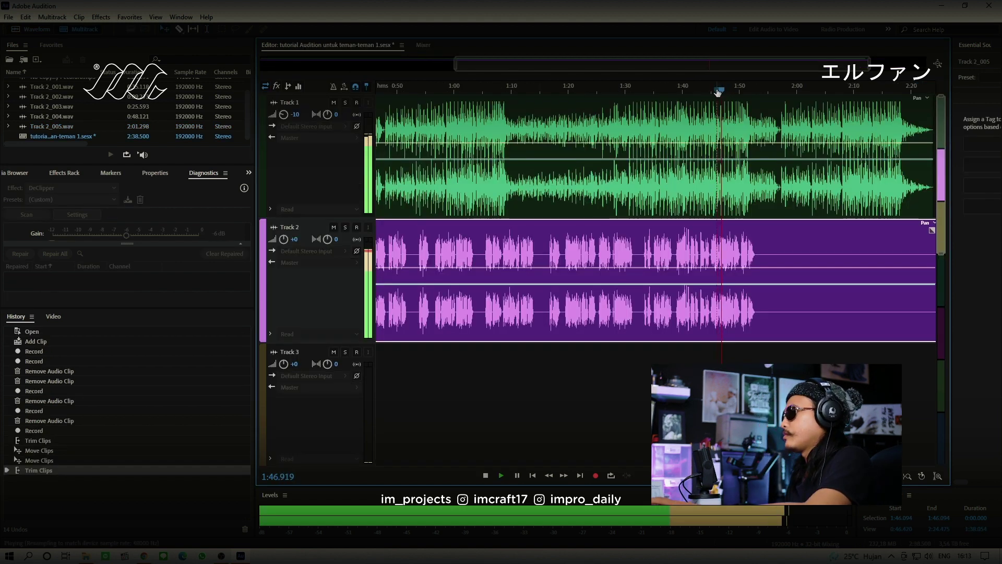
click(713, 89)
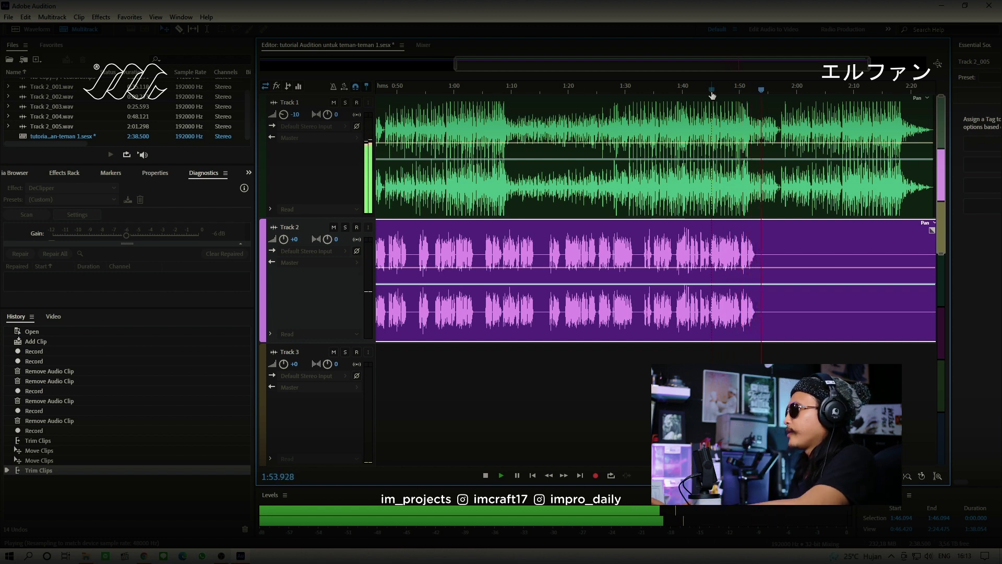
key(space)
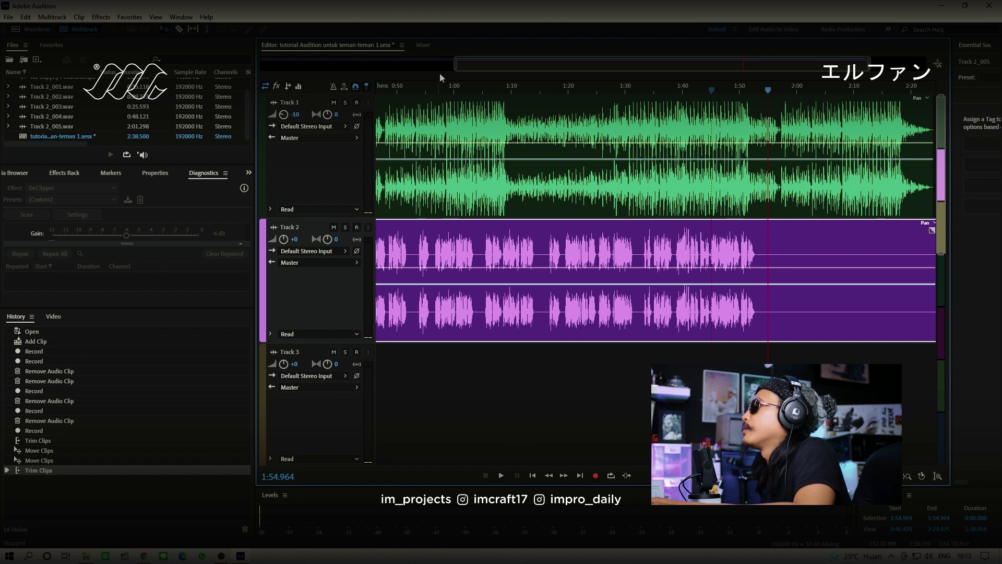
Set Track 2's volume to +10 and audition the mix from about 0:06
double_click(453, 64)
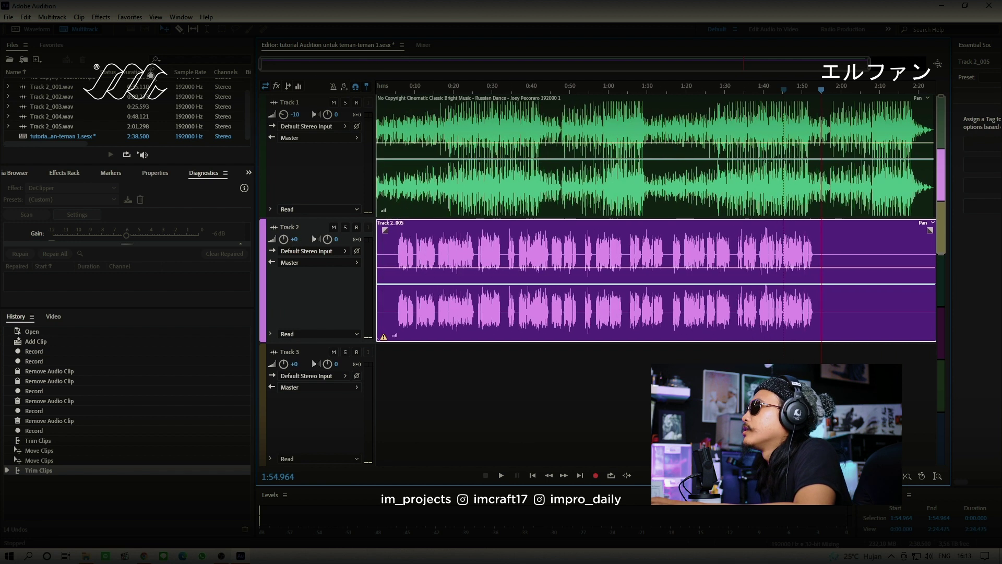
scroll(872, 64, down, 1)
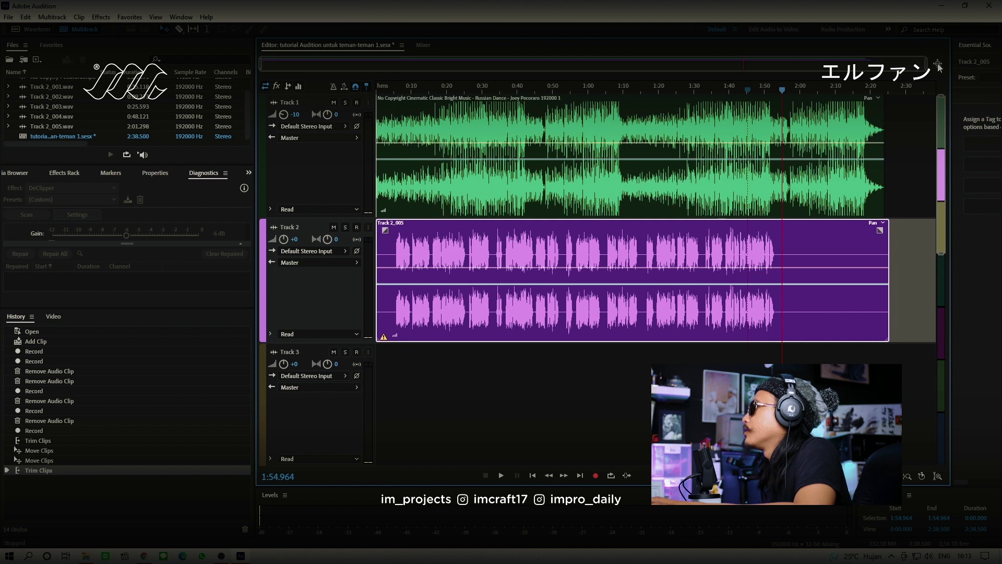
click(300, 238)
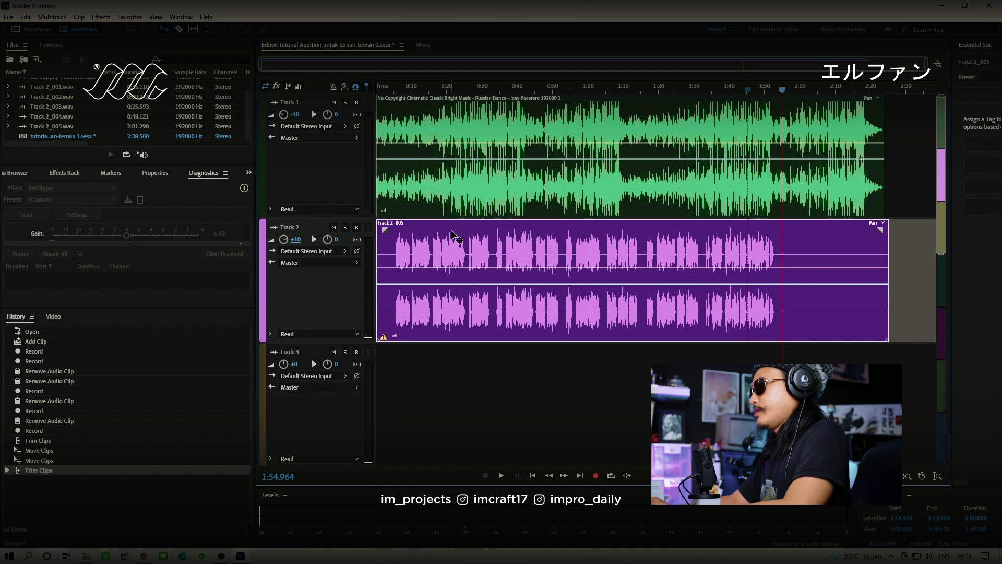
click(397, 88)
key(space)
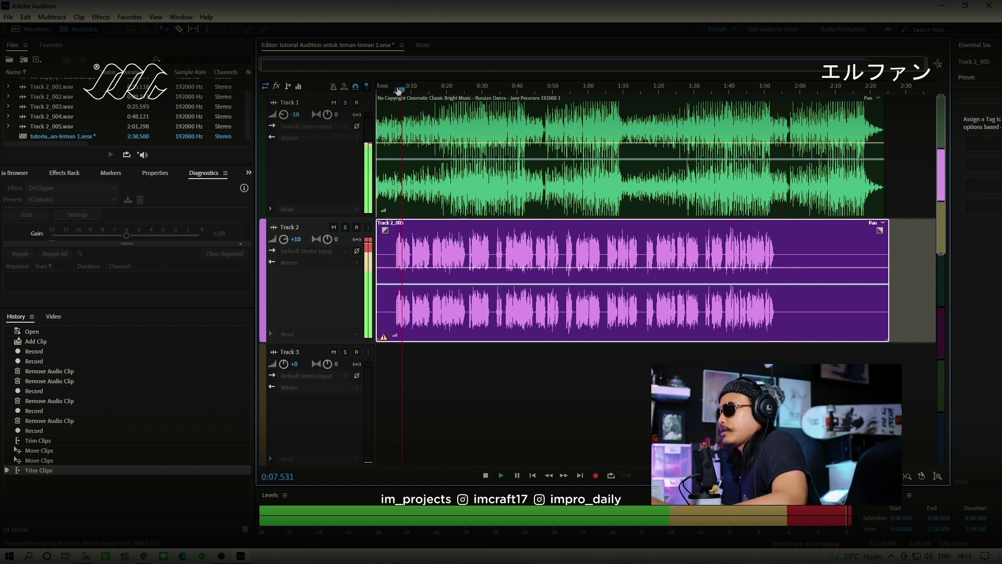
key(space)
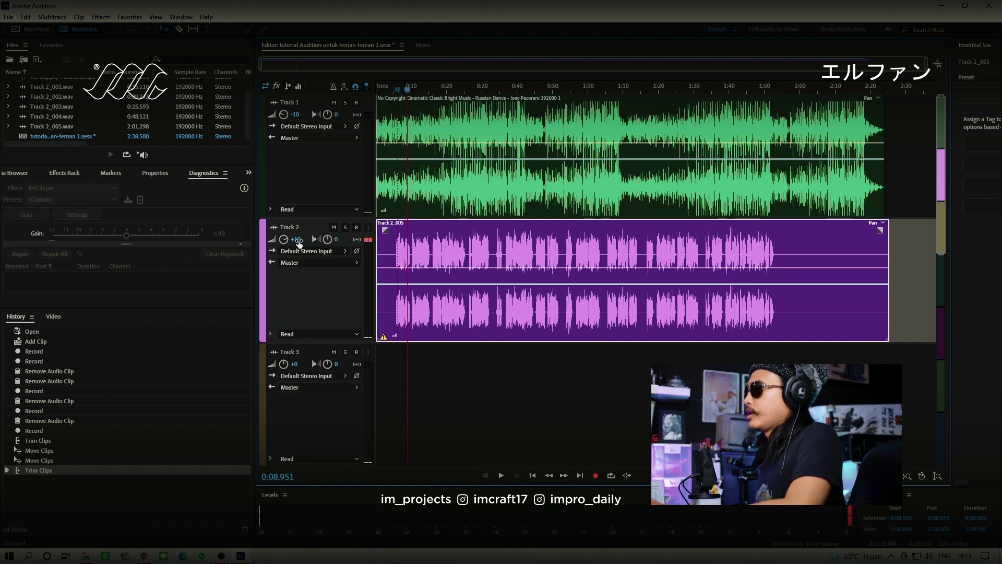
Set Track 2's volume to +5 and audition the mix from 0:08.951
text(+1)
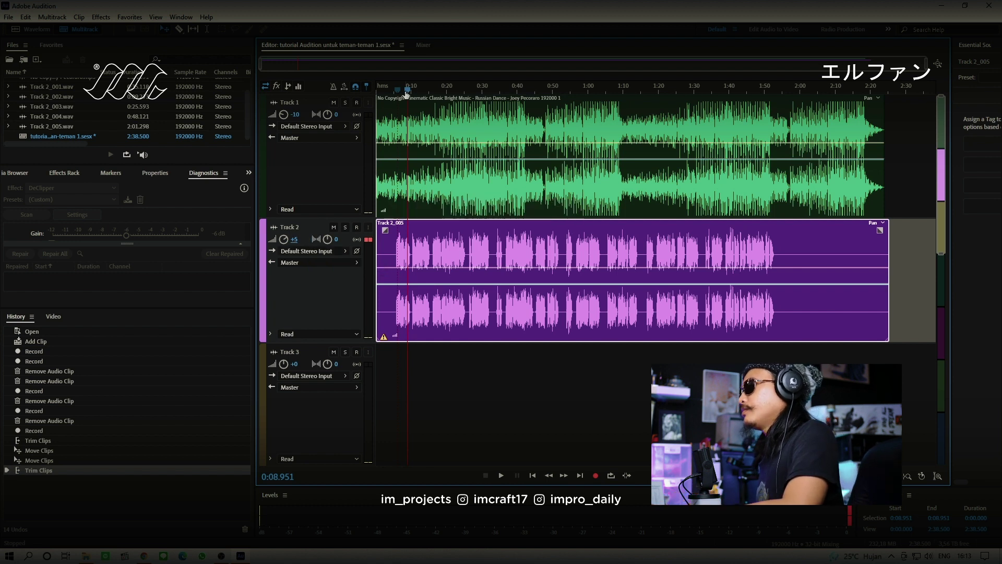
key(space)
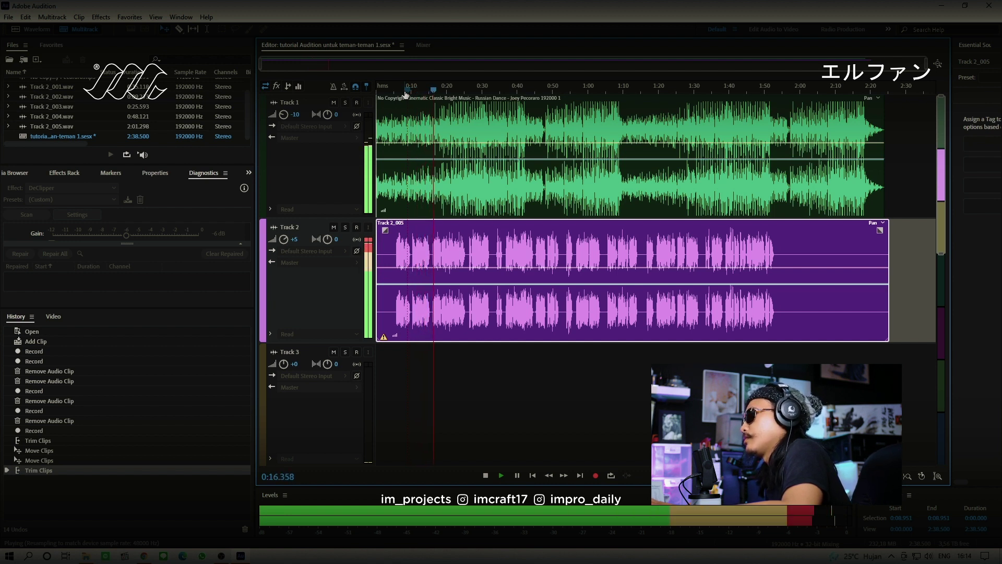
key(space)
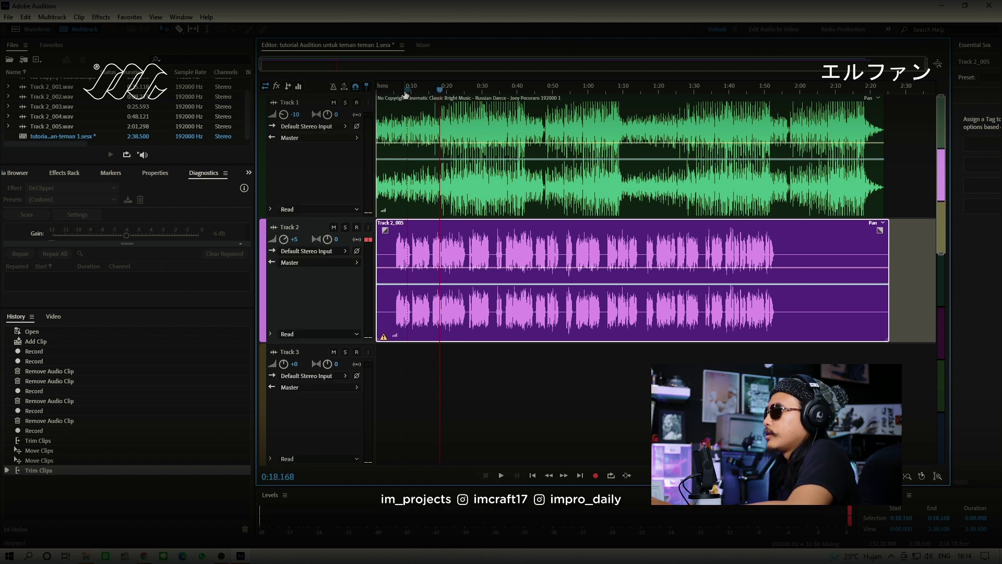
Replay the voice and music balance from about 0:16 and save the multitrack session
key(space)
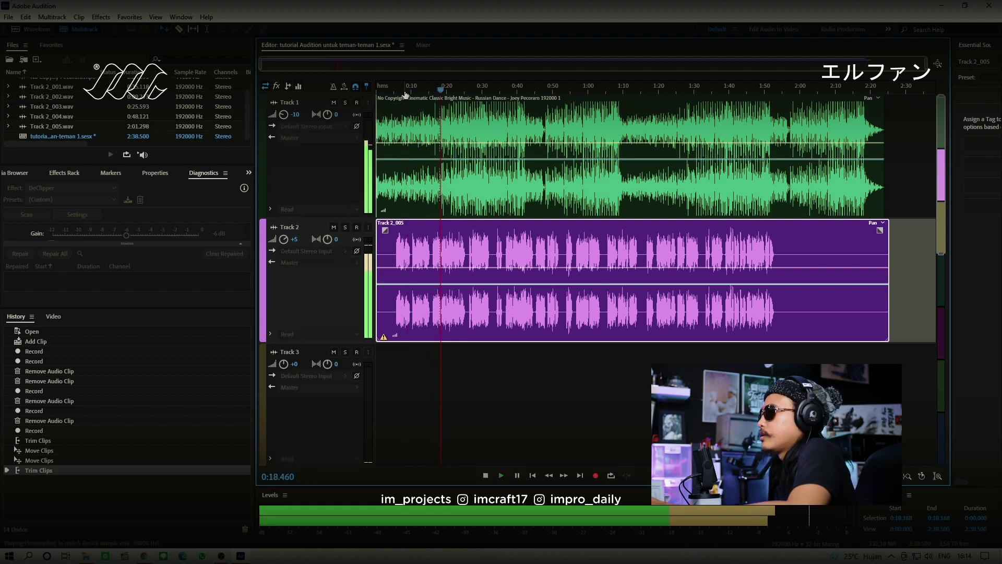
click(432, 90)
click(433, 90)
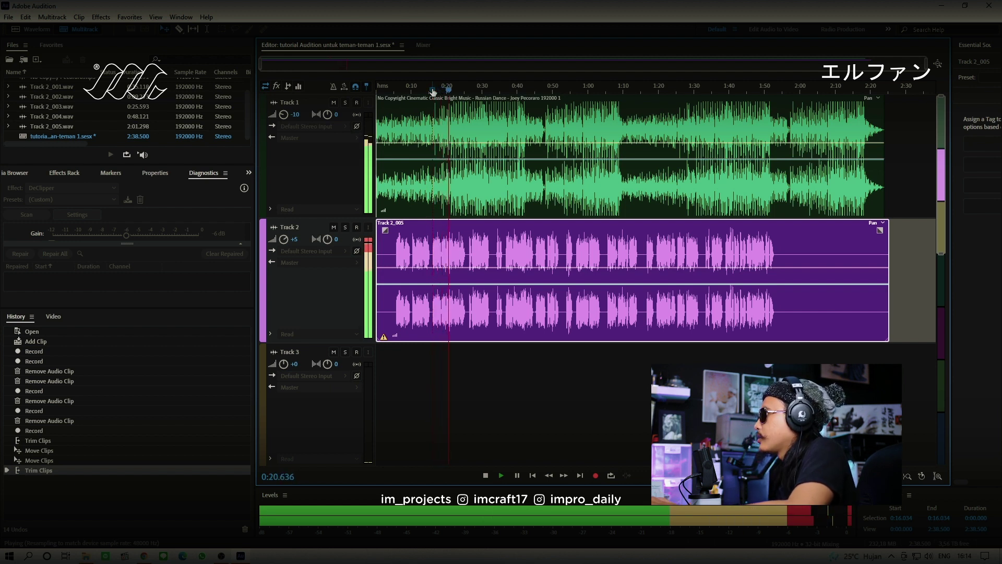
key(space)
key(ctrl+s)
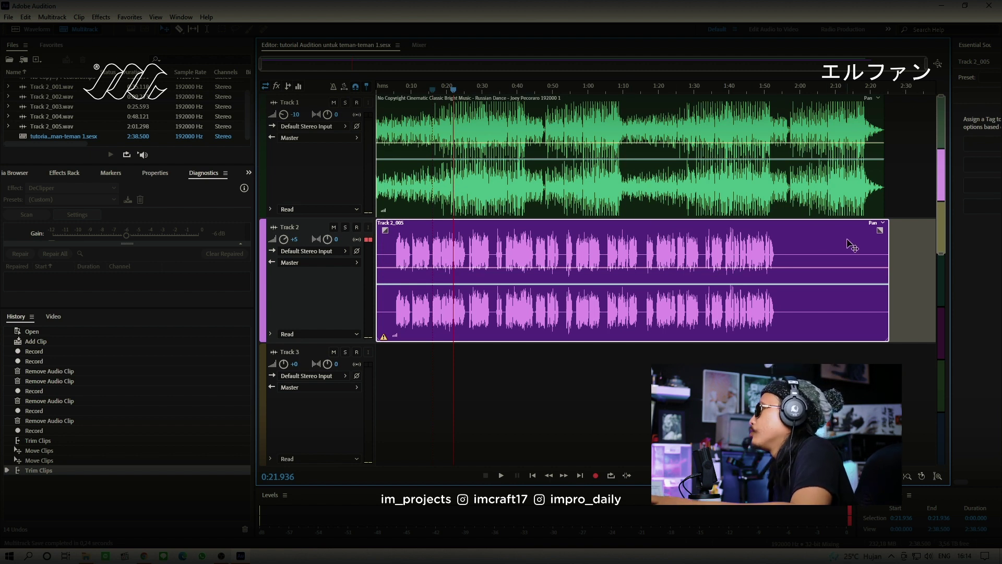
Trim the end of the Track 2_005 clip back to 1:57.139, past the last spoken words
click(820, 183)
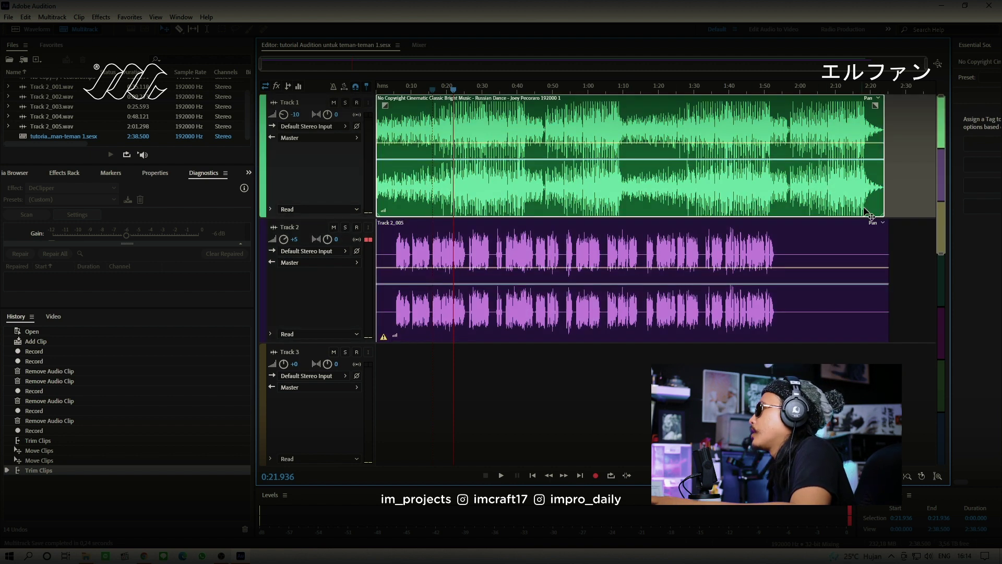
click(879, 246)
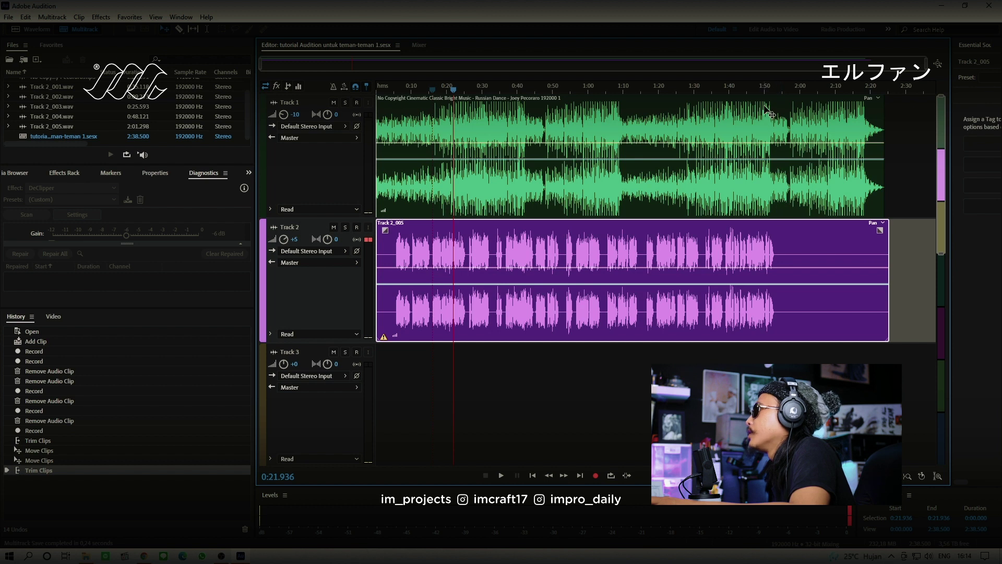
click(776, 86)
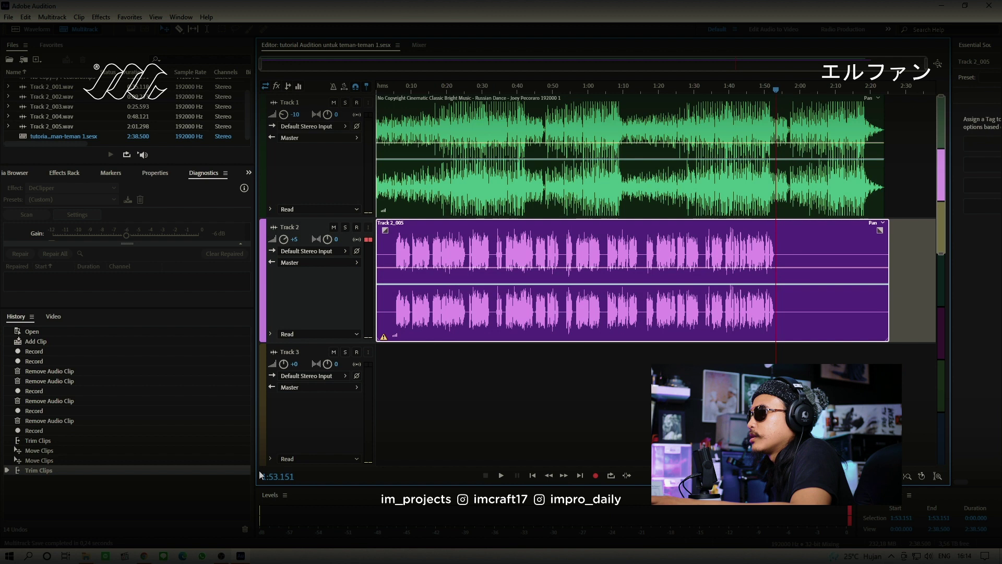
drag(781, 87, 790, 110)
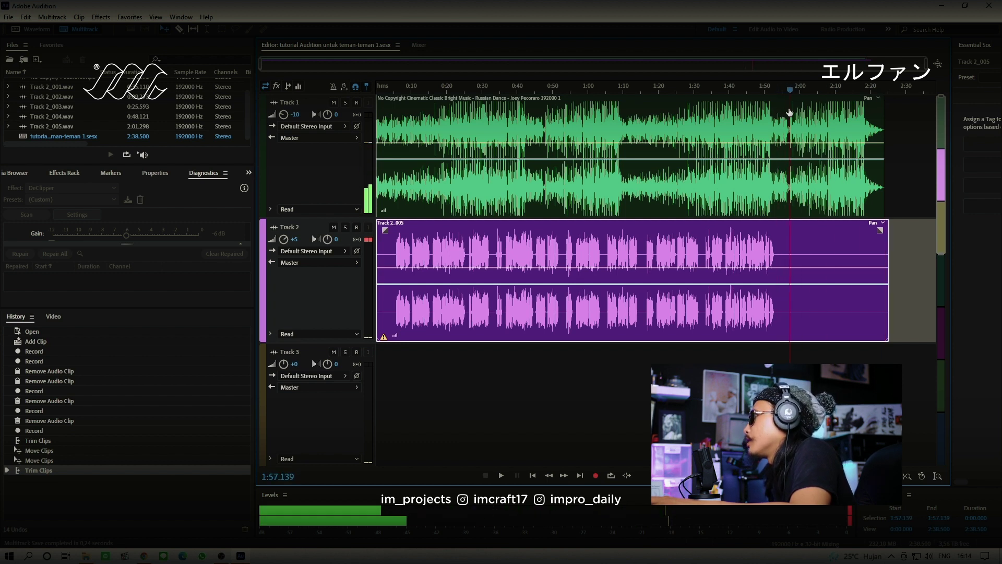
drag(892, 248, 791, 248)
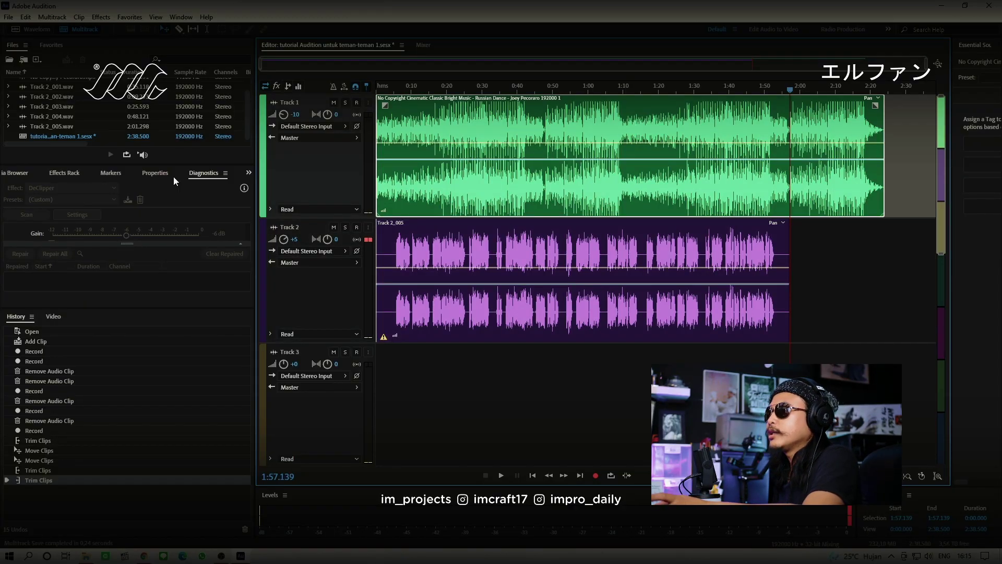
Enable Remix on the music clip in Track 1 and set its target duration to 1:57
click(154, 174)
click(63, 259)
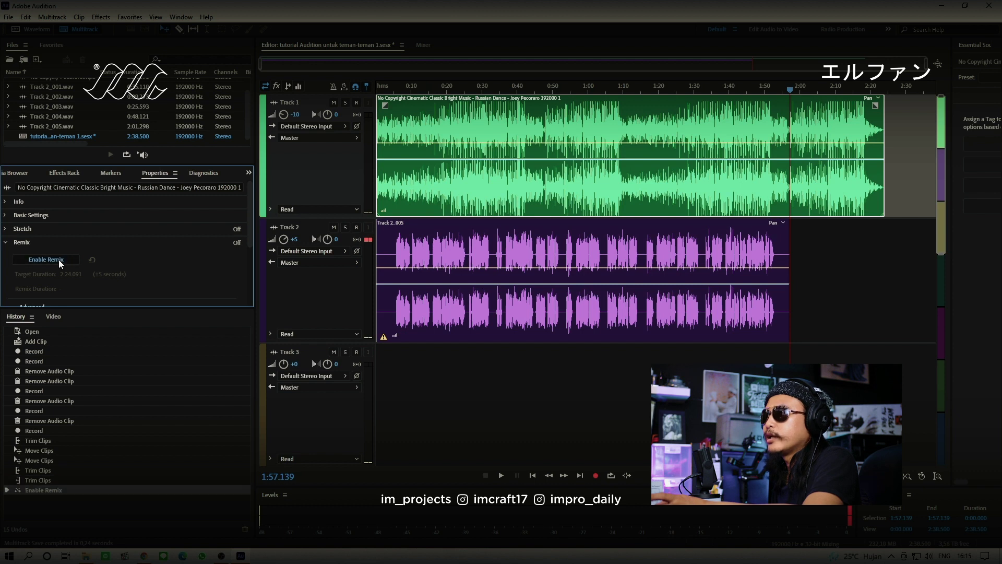
drag(84, 309, 87, 364)
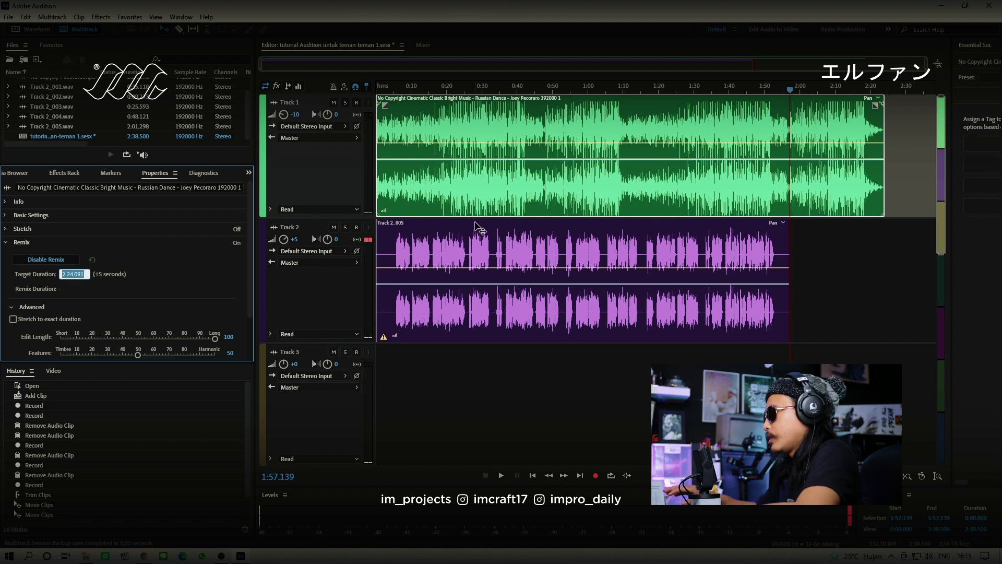
text(1)
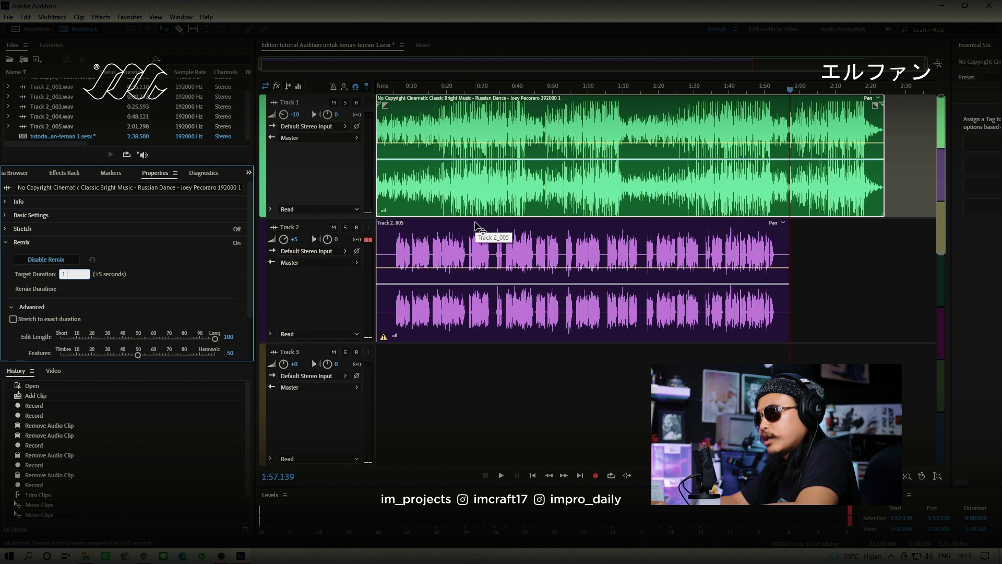
text(:57)
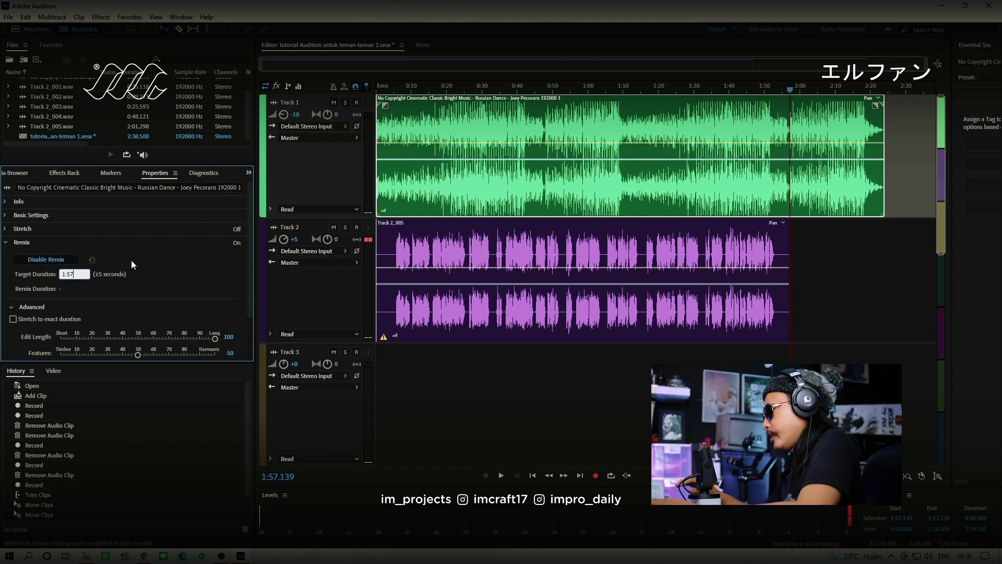
key(Return)
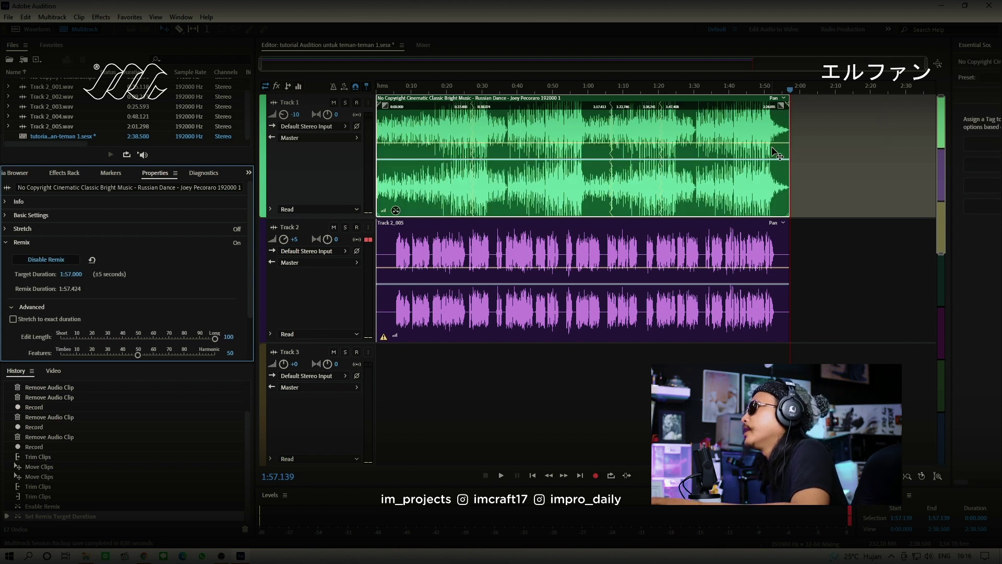
Solo Track 1 and play the music across the remix transition from 1:04.888
click(611, 89)
key(space)
key(space)
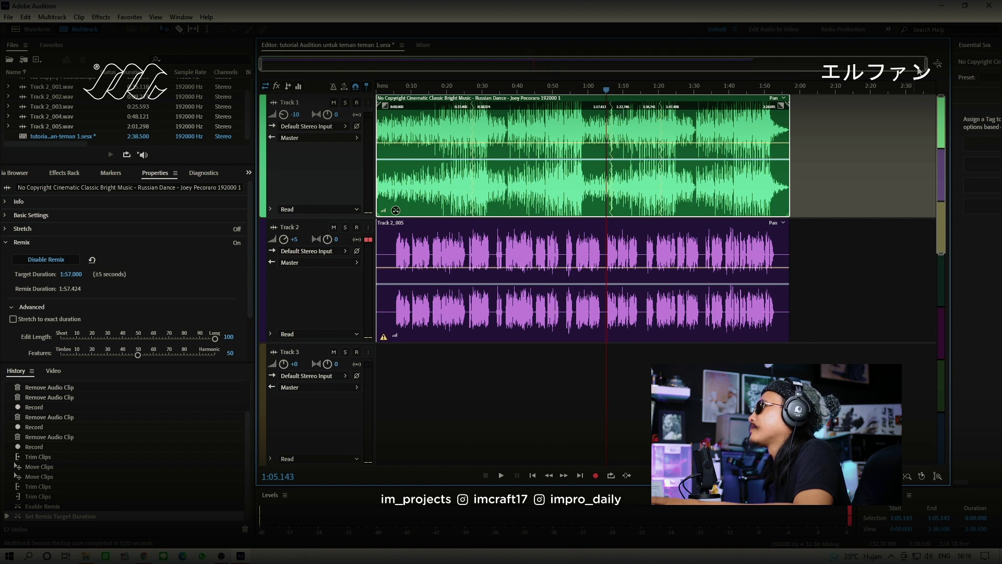
drag(927, 64, 760, 64)
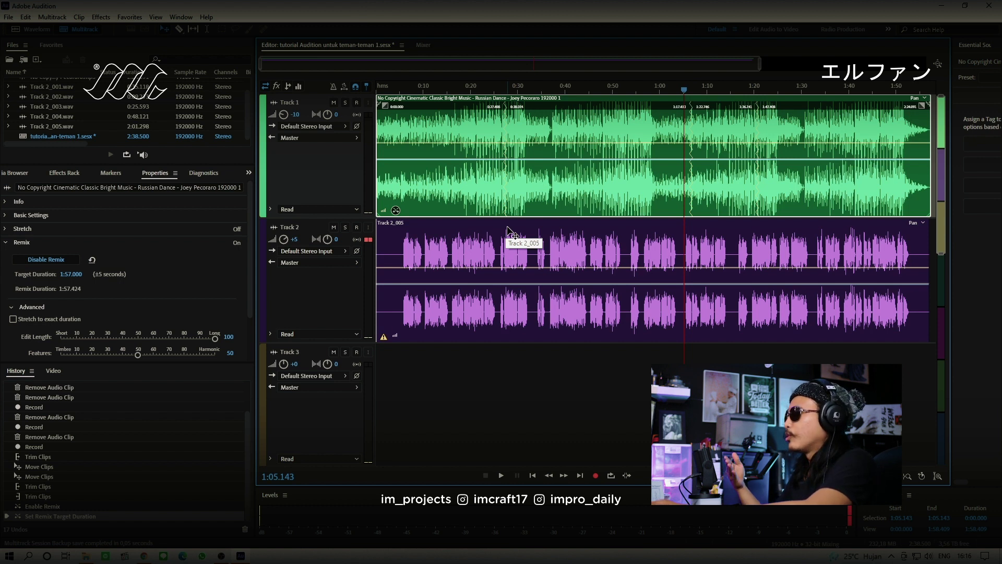
click(343, 103)
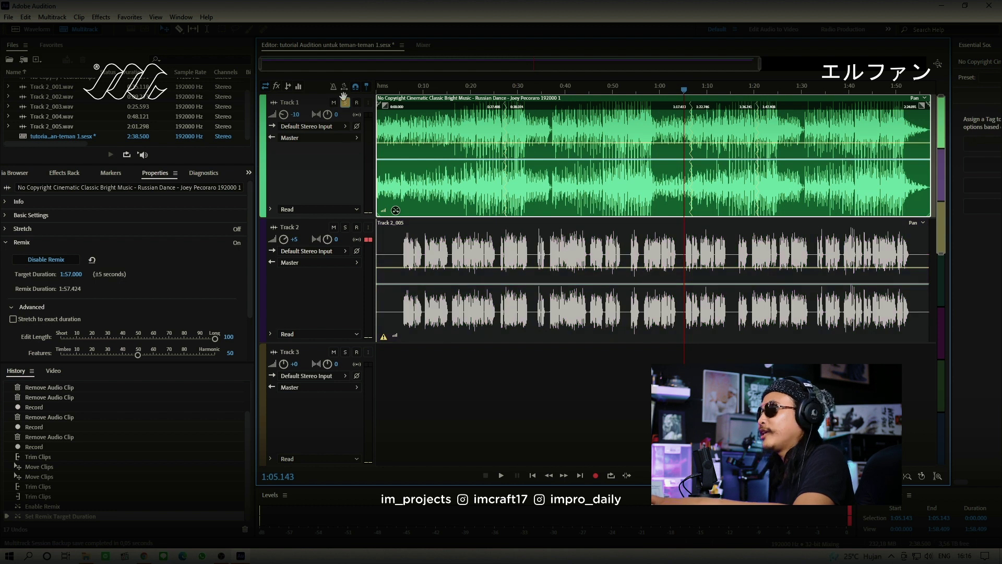
drag(684, 93, 683, 92)
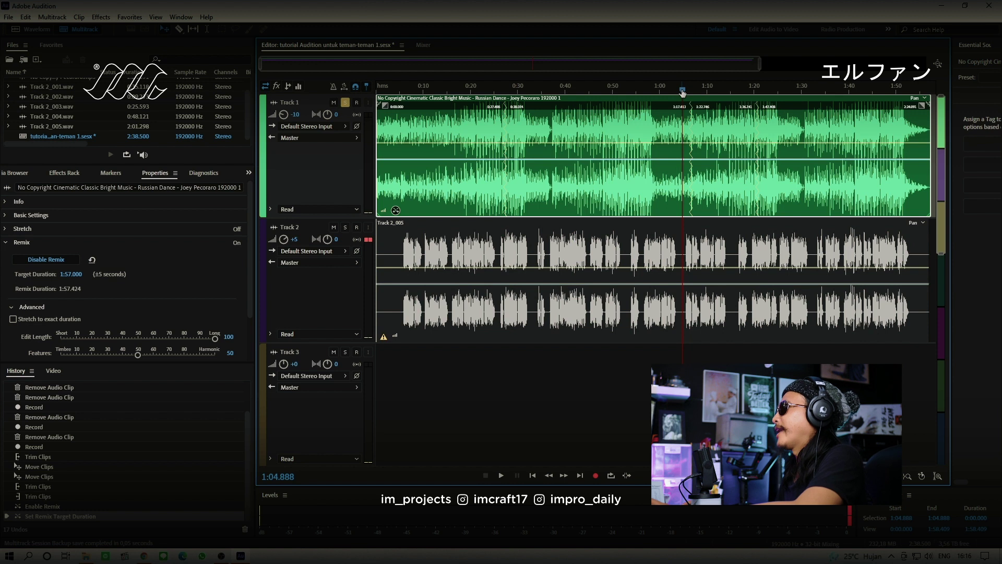
key(space)
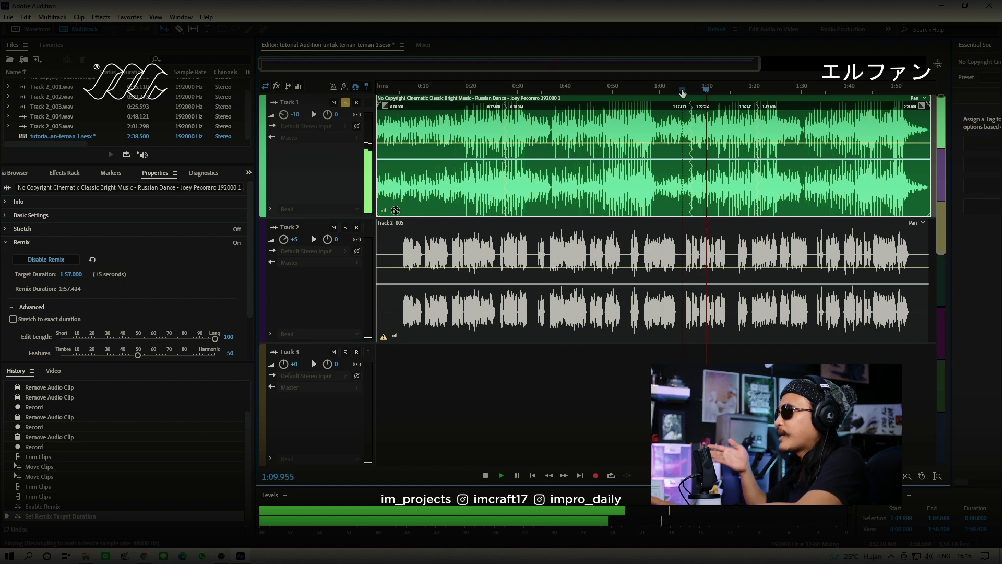
key(space)
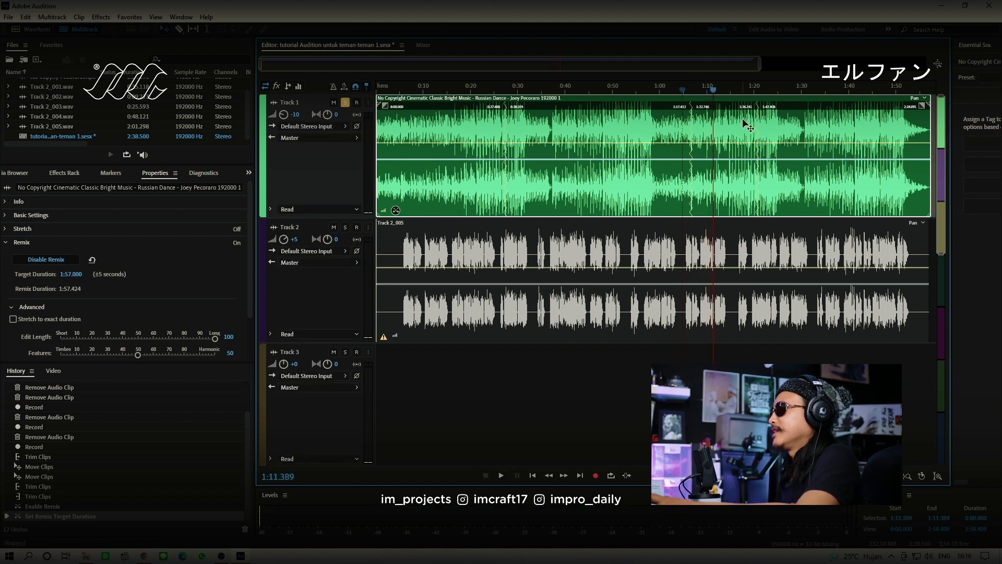
Play the soloed music across its first remix transition from 0:25.933, and move the playhead near the ending to 1:48.478
click(499, 91)
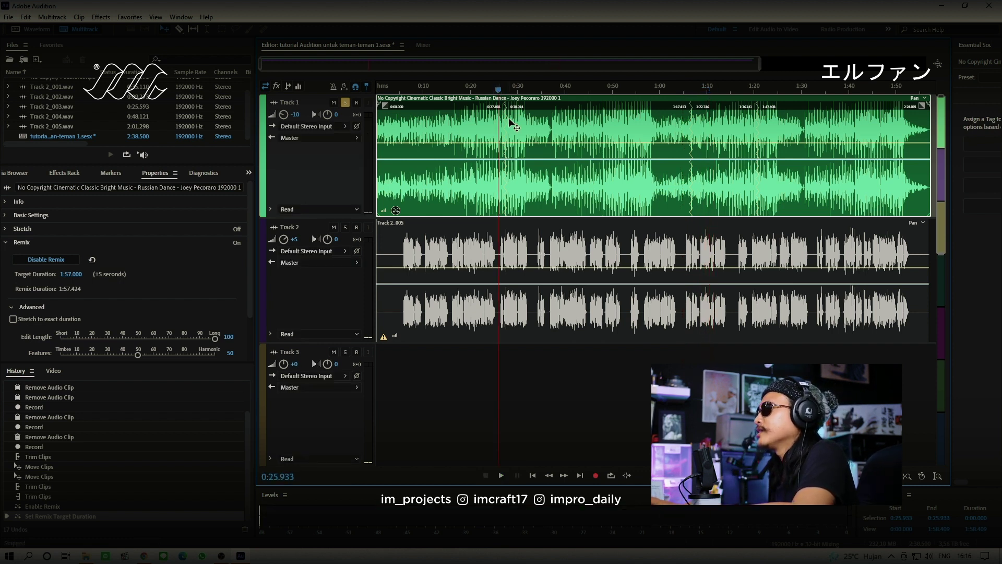
key(space)
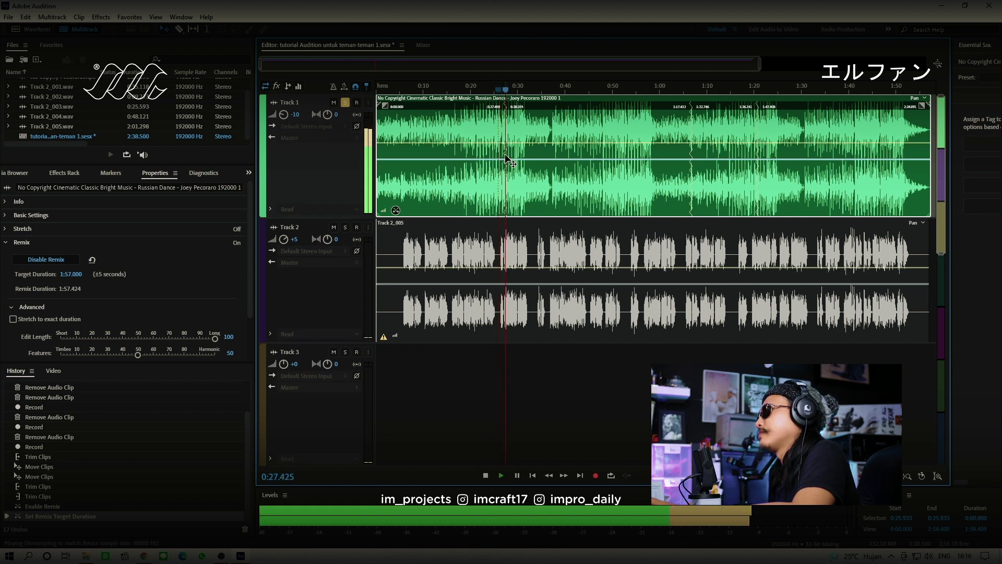
key(space)
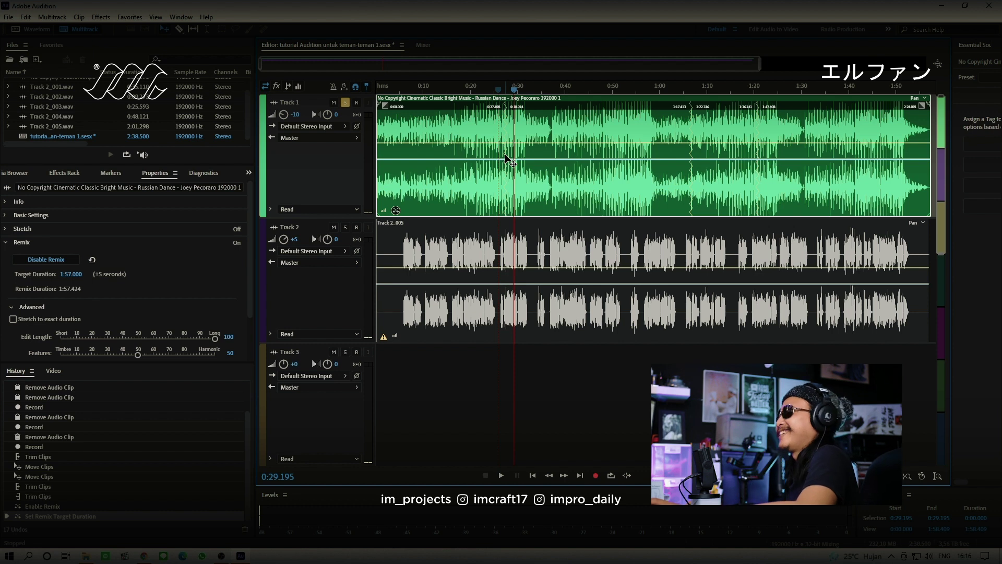
click(905, 89)
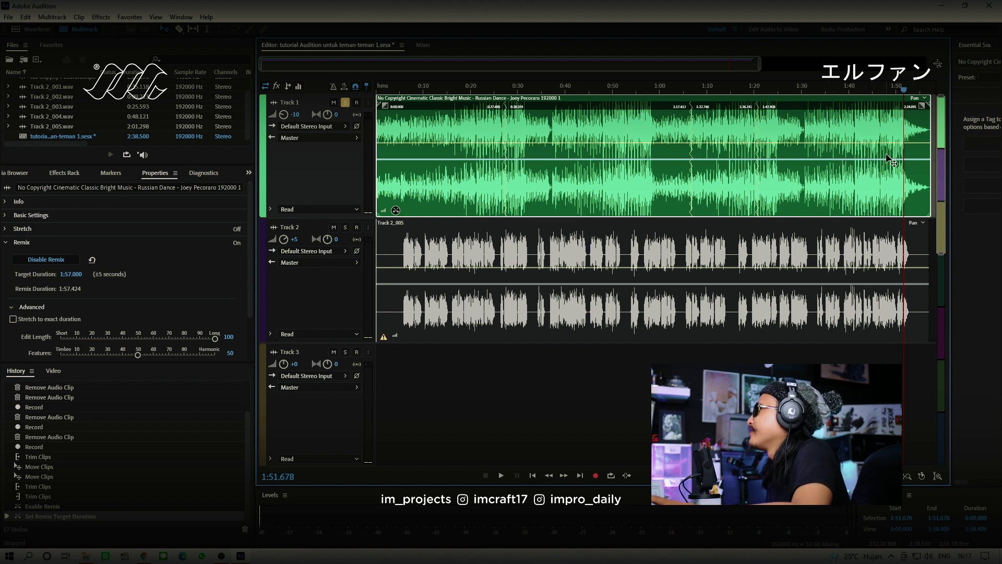
click(890, 90)
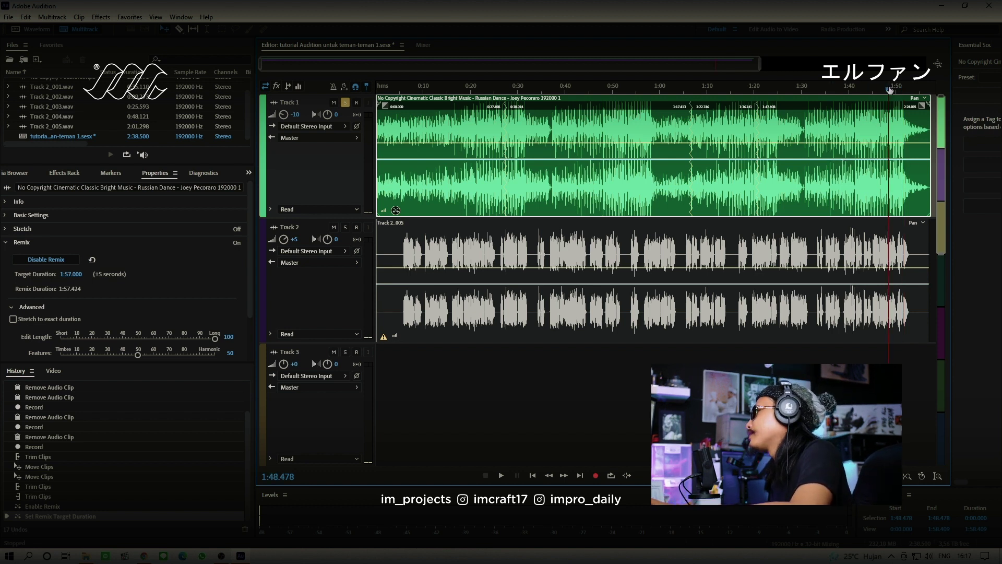
Play the soloed music's ending, turn off Track 1's solo, and play both tracks from about 1:48.478
key(space)
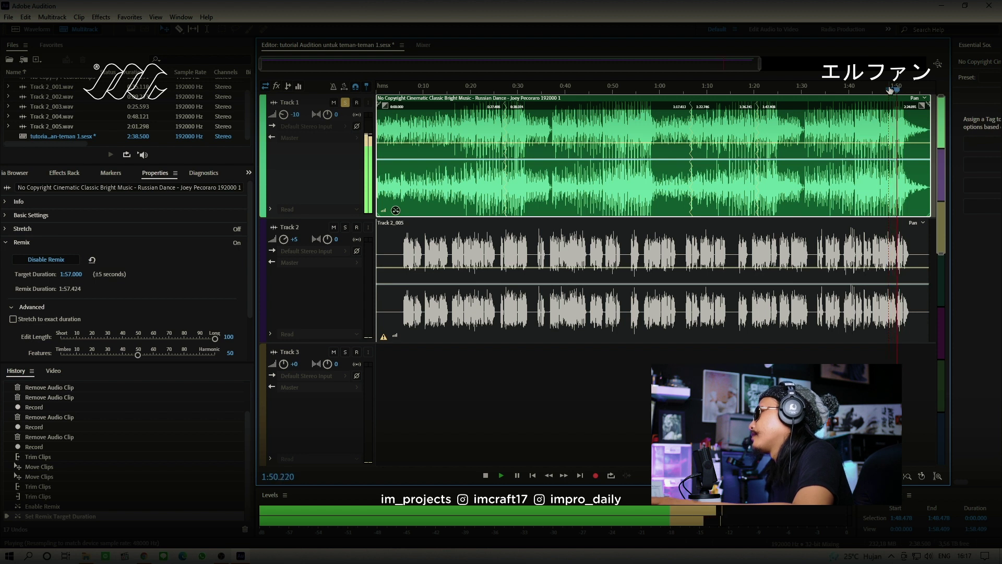
key(space)
click(345, 103)
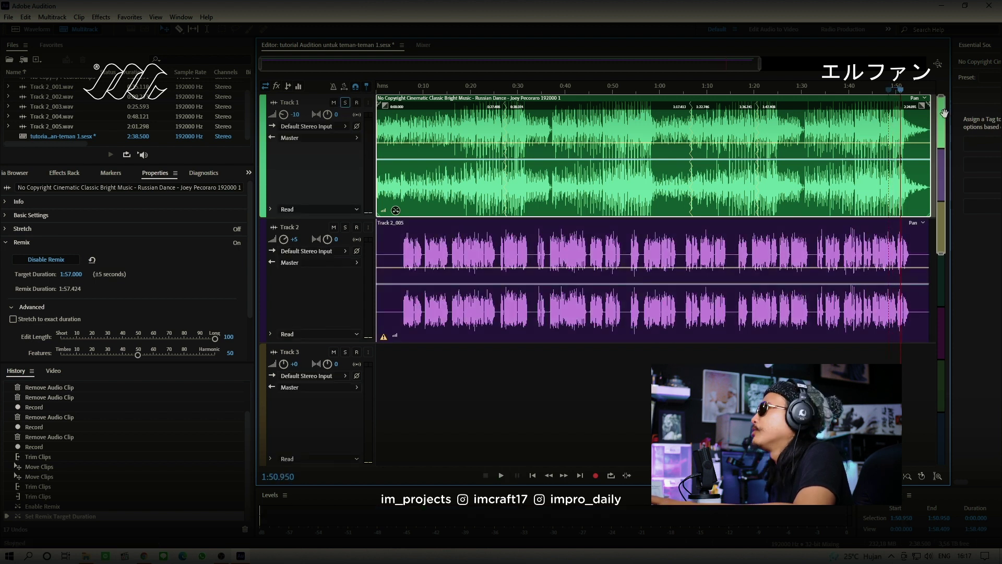
click(890, 91)
key(space)
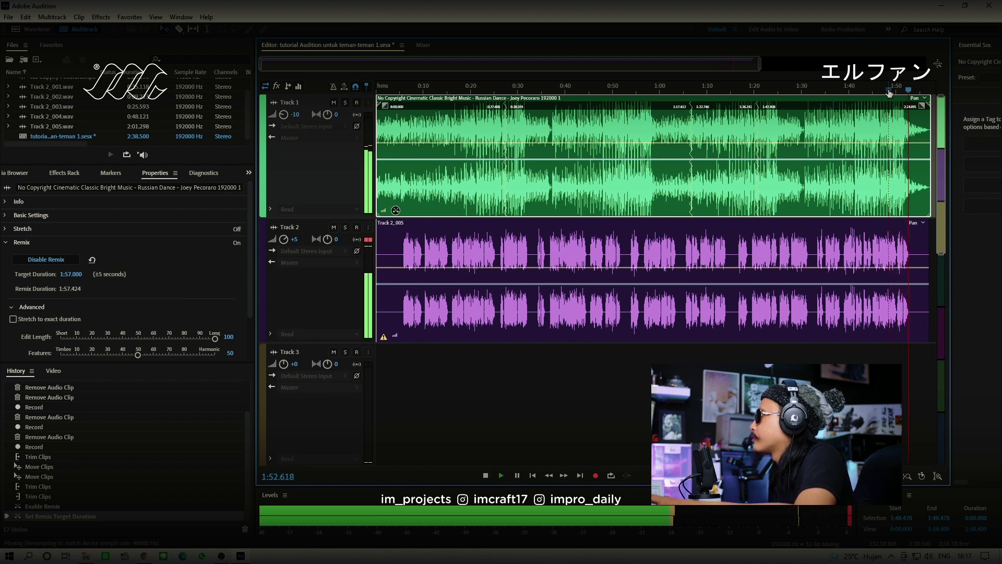
key(space)
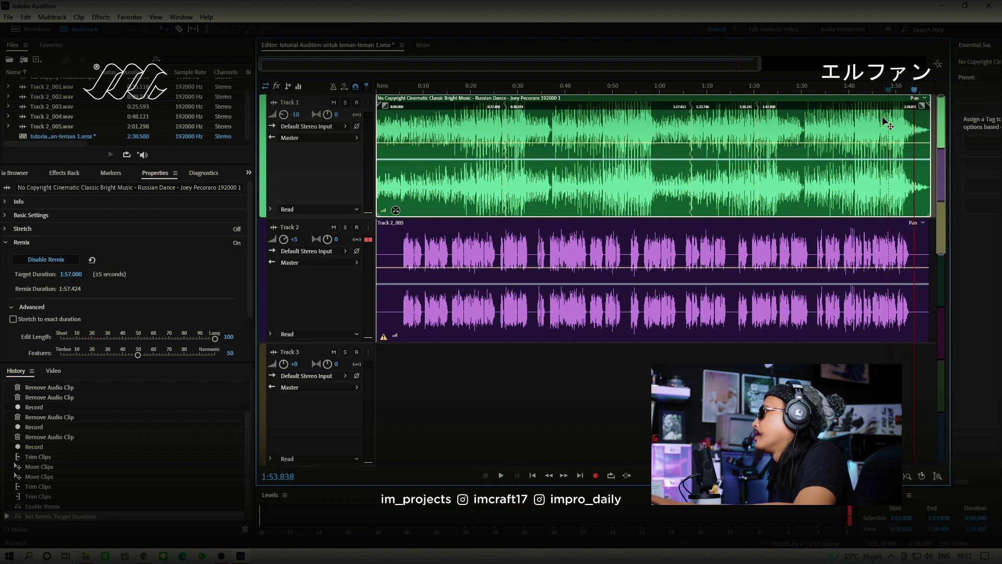
Set the remix target duration of the Track 1 music clip to 1:58
click(71, 274)
click(71, 274)
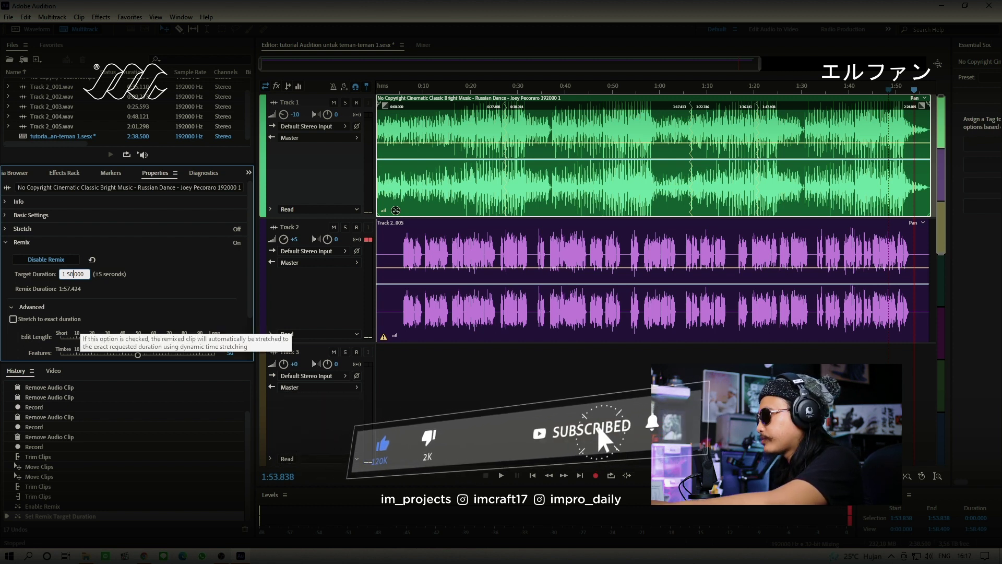
text(8)
key(Return)
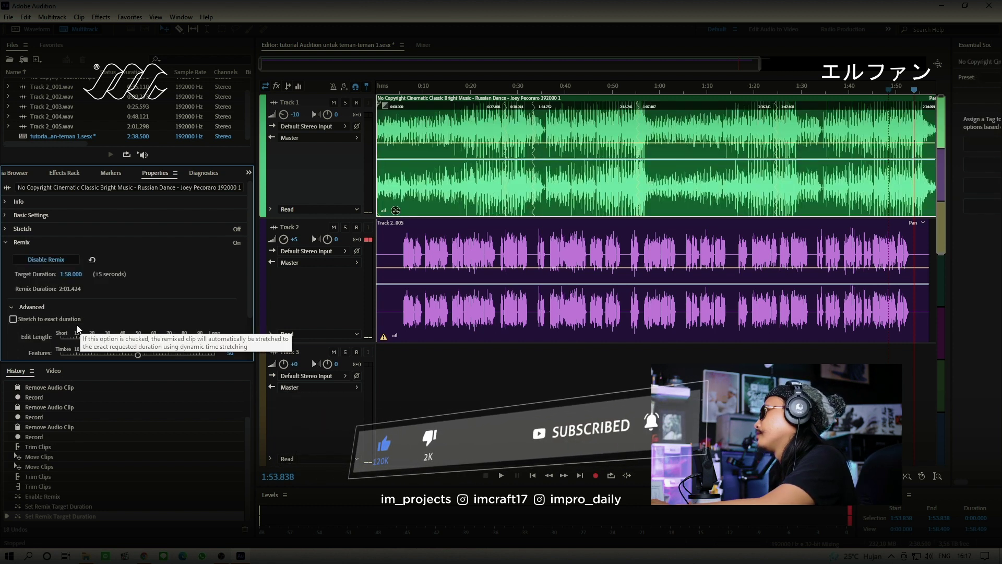
Play the ending from 1:47.153 and undo the last remix target duration change
click(883, 93)
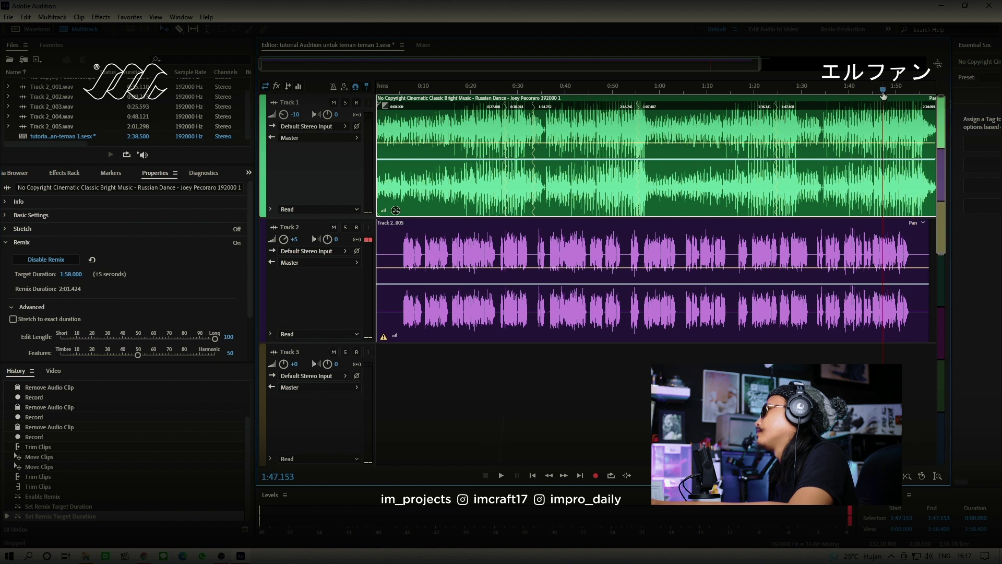
key(space)
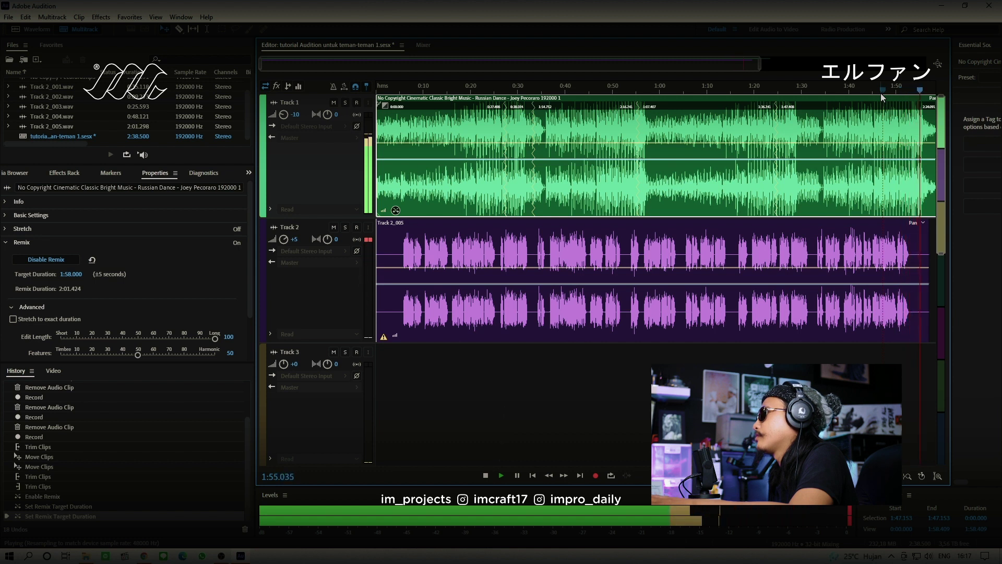
key(space)
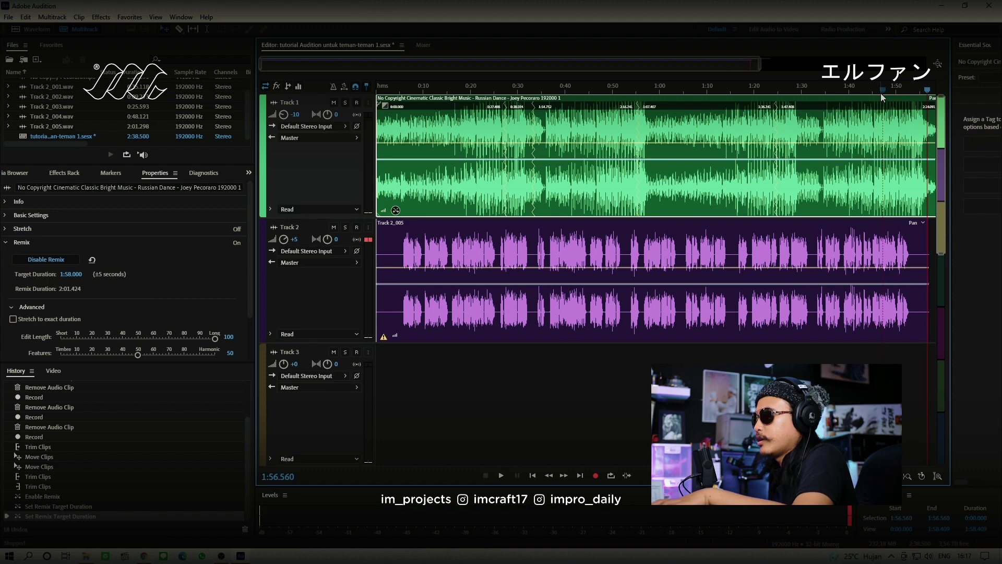
key(ctrl+z)
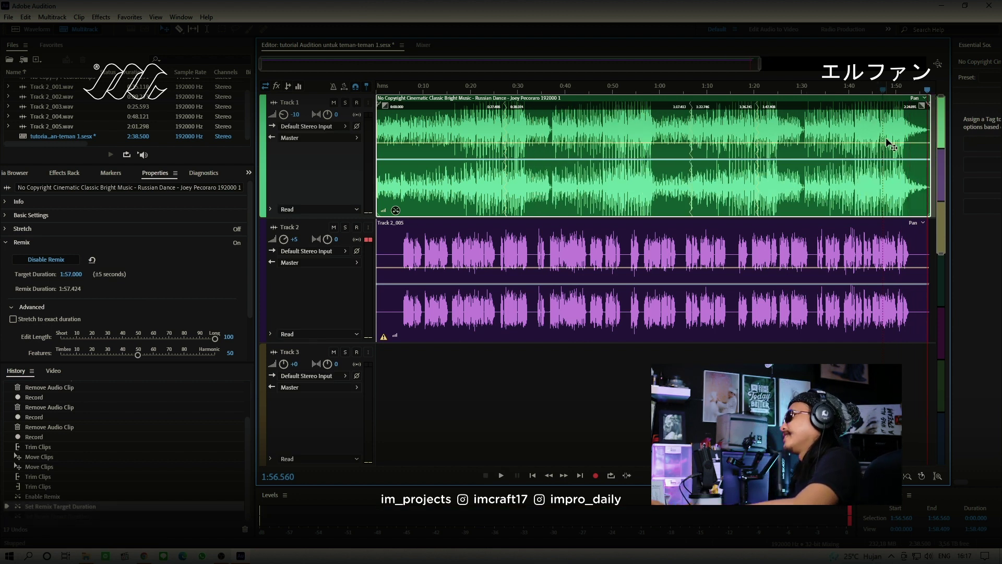
In the Track 2_005 waveform, delete the 0.377-second stretch starting at 1:14.817 and save the file
double_click(734, 248)
click(675, 184)
click(674, 157)
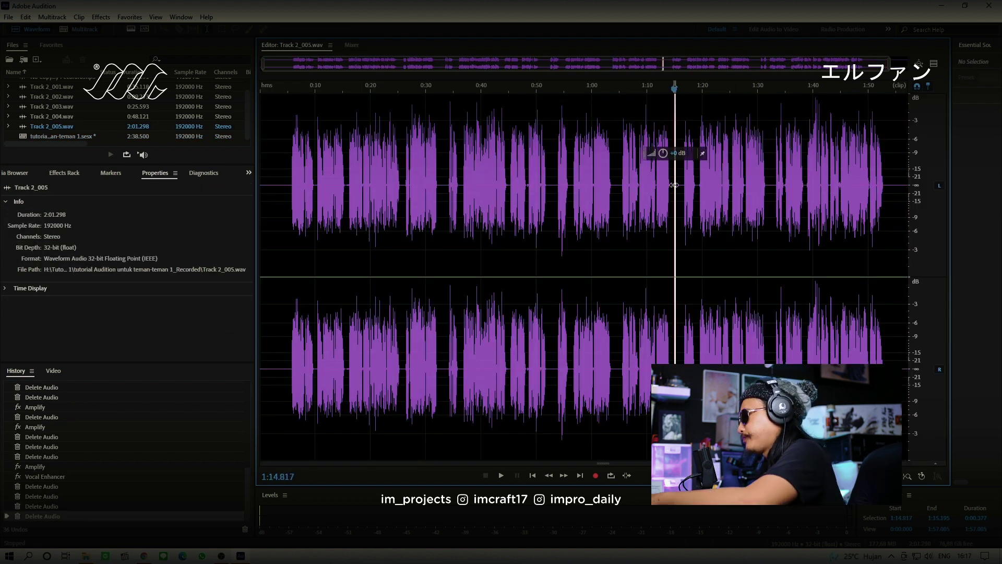
key(ctrl+v)
click(564, 304)
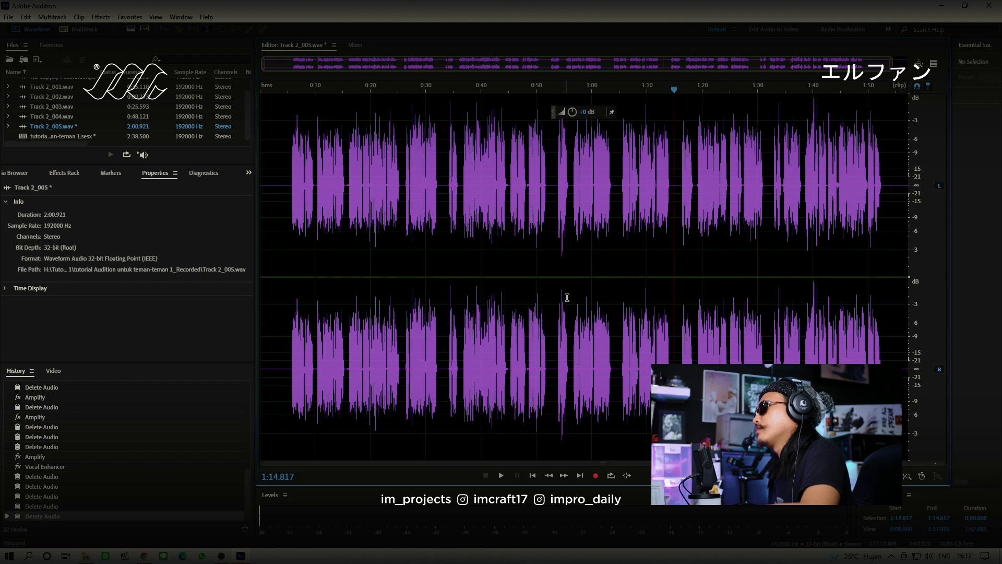
key(ctrl+s)
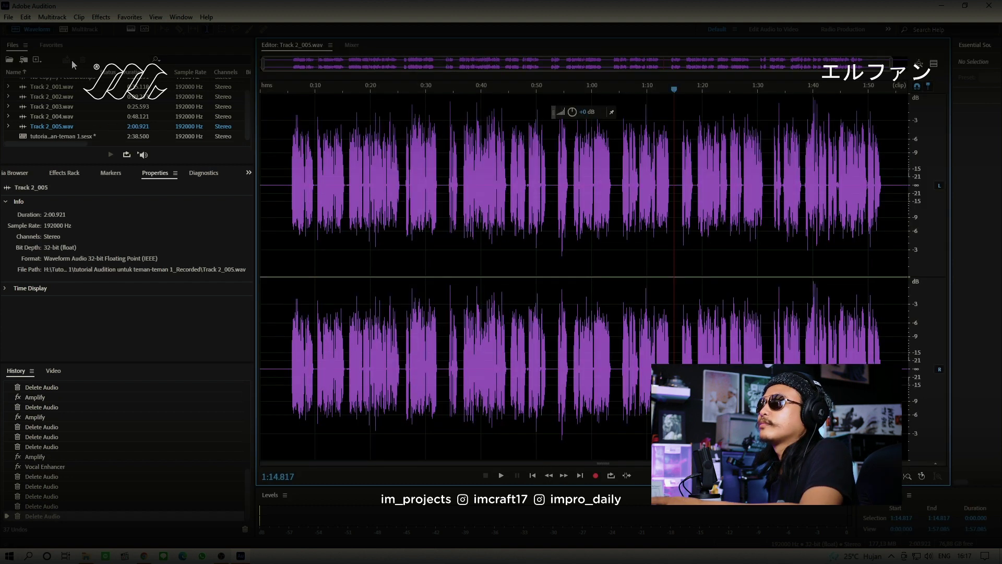
Return to the multitrack session, play the mix's ending from about 1:43.7, and save the session
click(81, 29)
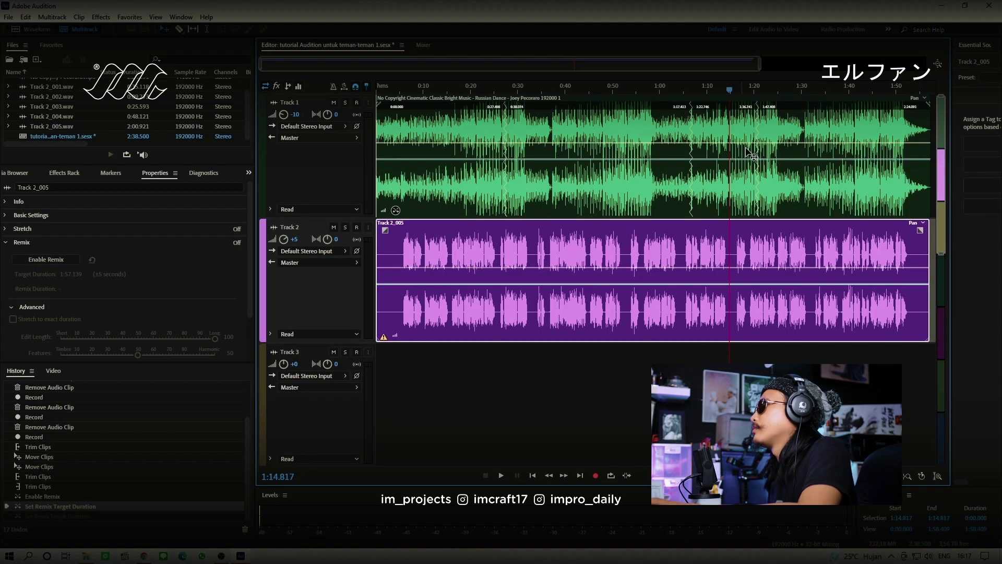
click(867, 91)
key(space)
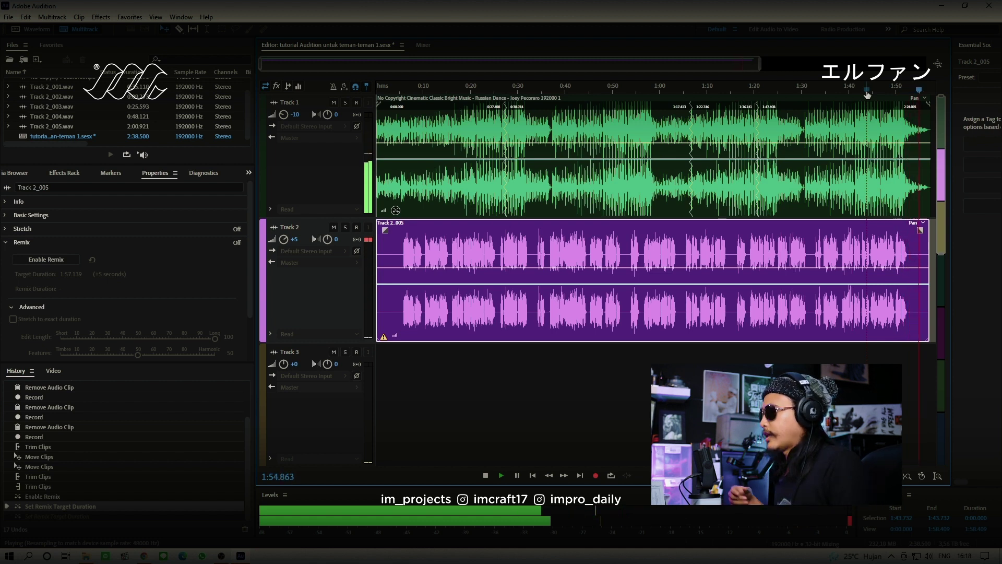
key(space)
key(ctrl+s)
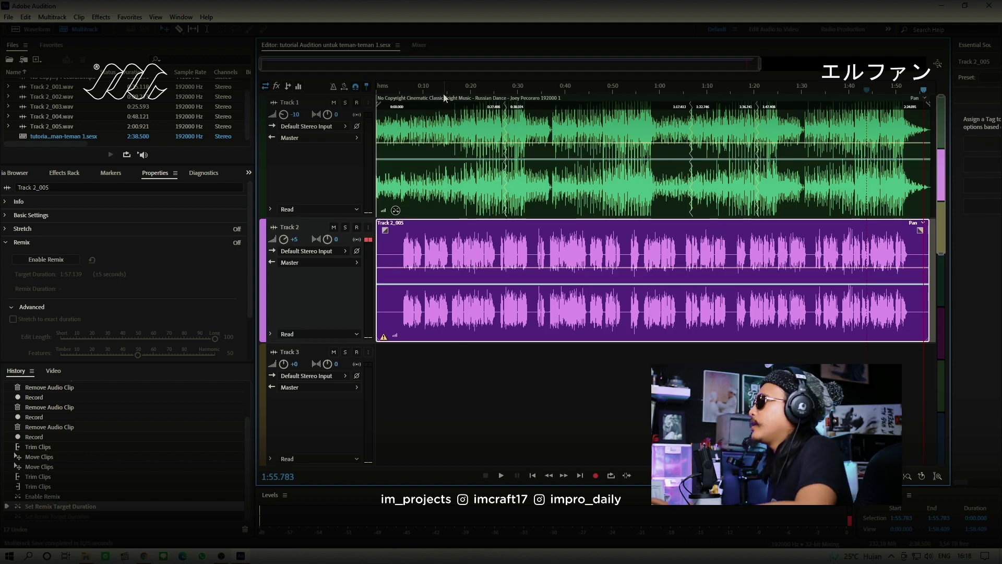
Play the session's opening and paste a copy of the Track 2_005 clip at 0:00.000 on Track 3
key(Home)
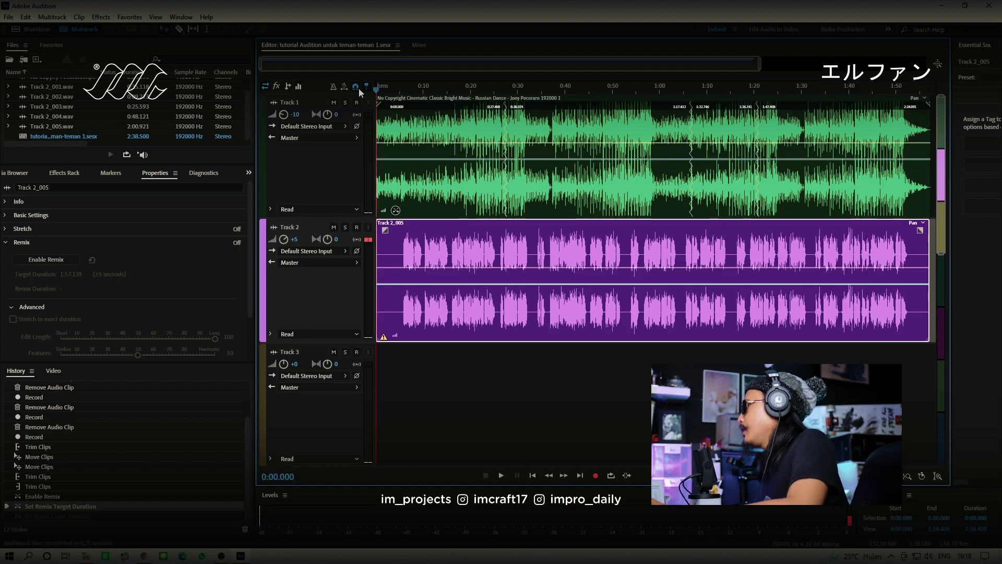
key(space)
key(space)
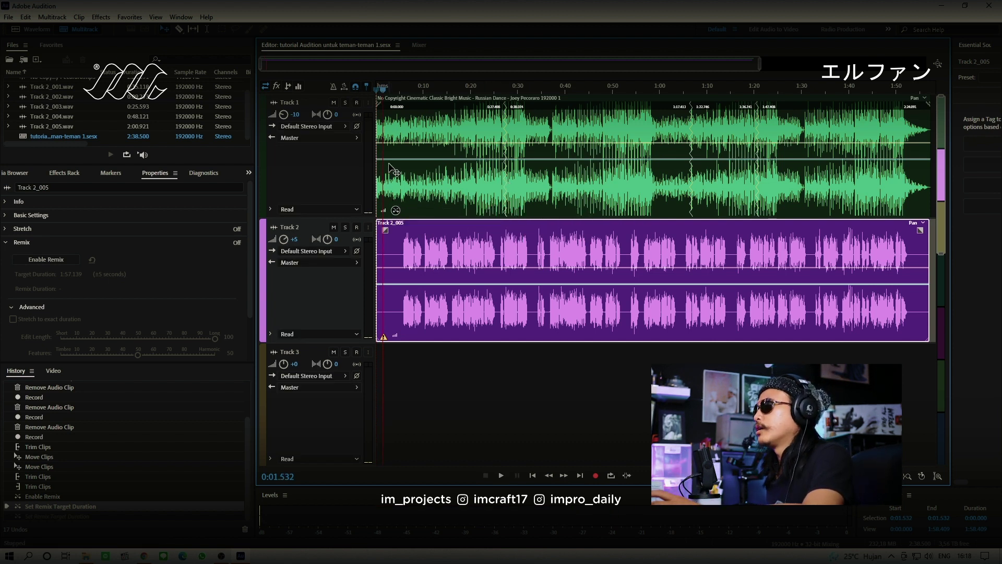
drag(385, 90, 376, 89)
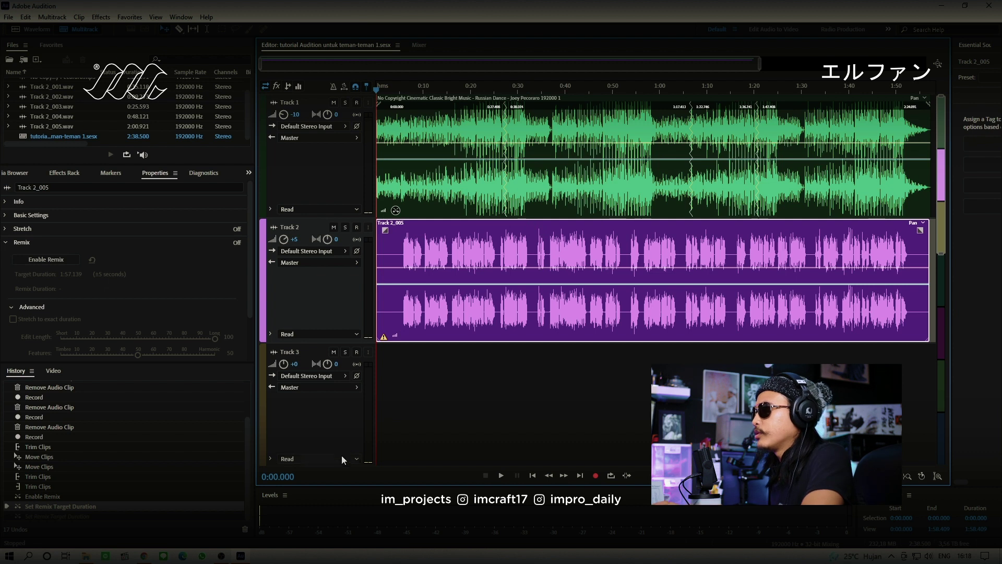
click(343, 428)
key(ctrl+v)
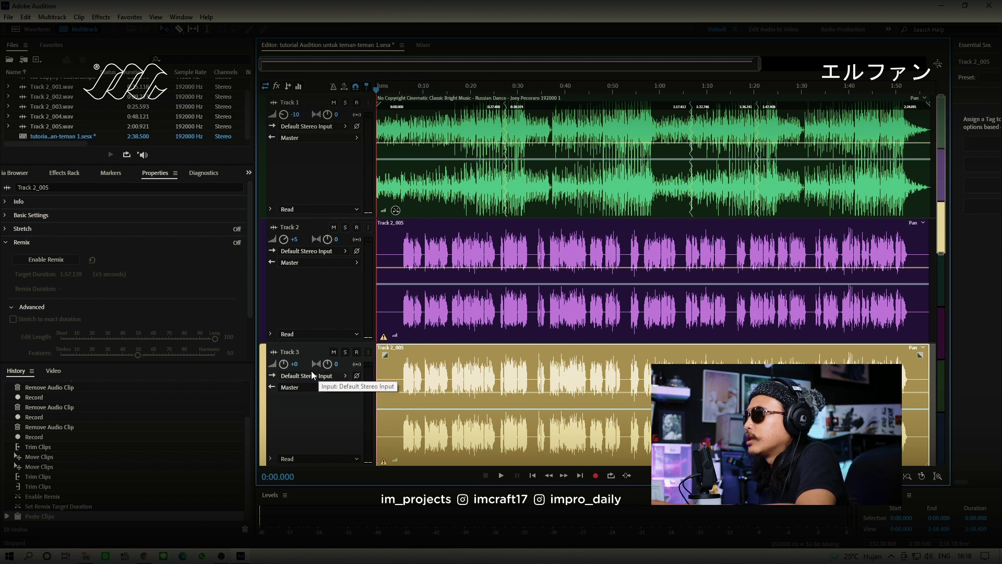
Set Track 2's volume to 0 and its pan to R100, and pan Track 3 to L100
click(297, 239)
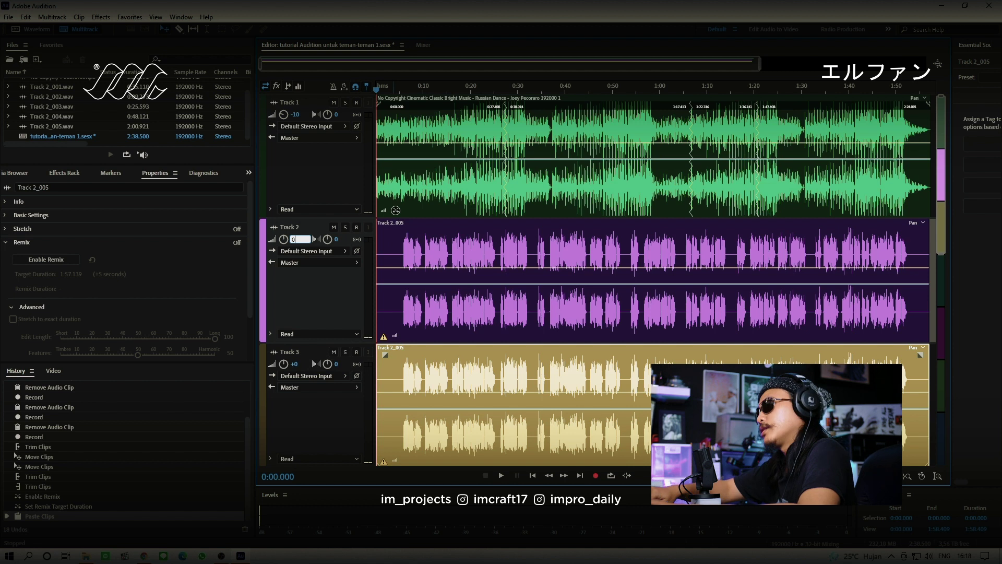
key(Return)
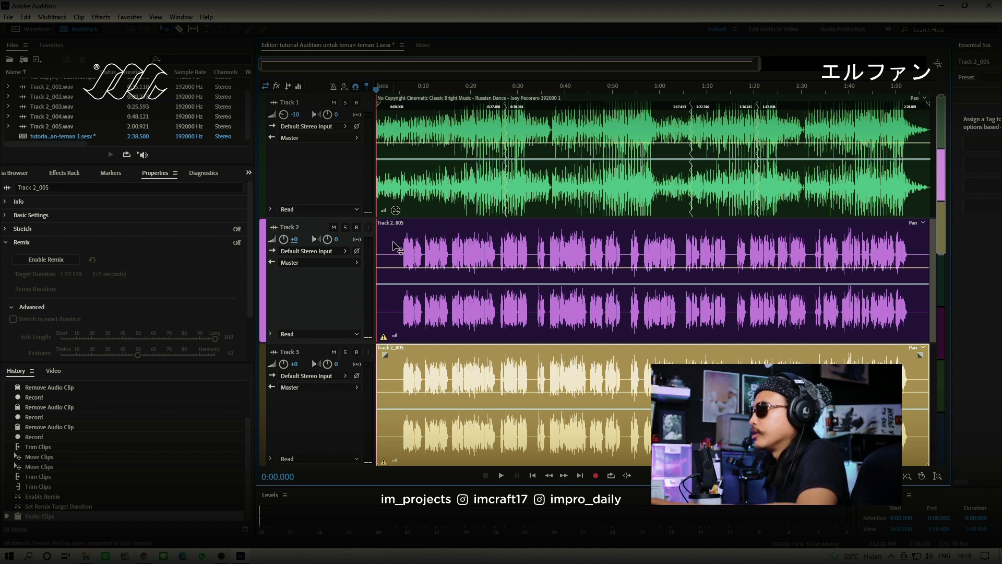
drag(336, 239, 384, 245)
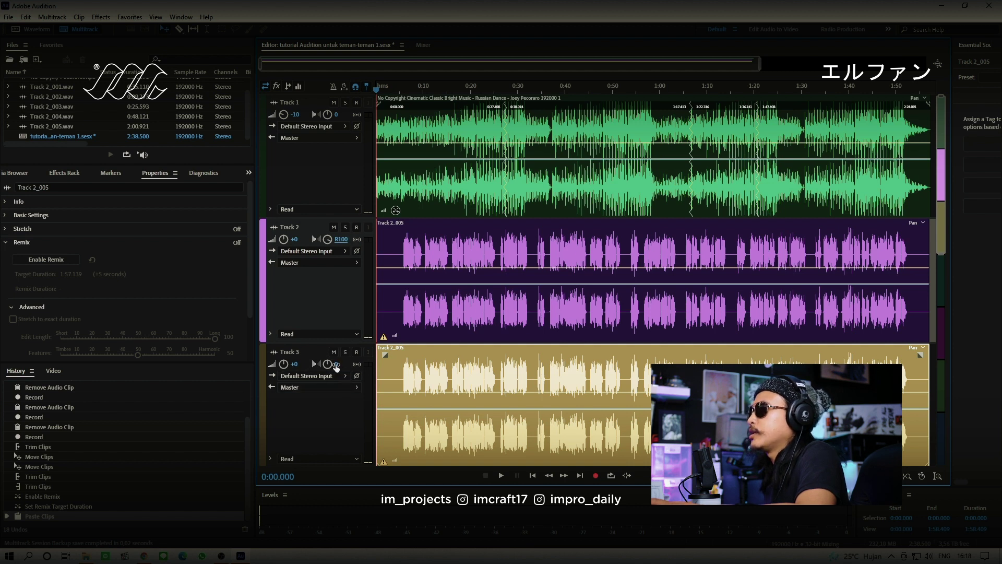
drag(336, 365, 272, 364)
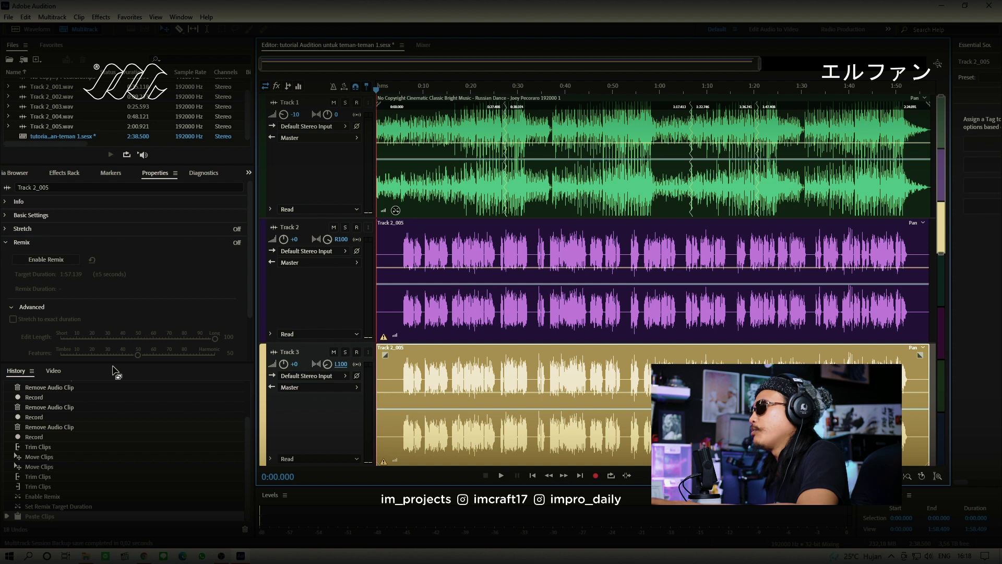
Play the mix with both panned voice tracks from 0:02.207 to 0:32.239 and save the session
click(387, 87)
key(space)
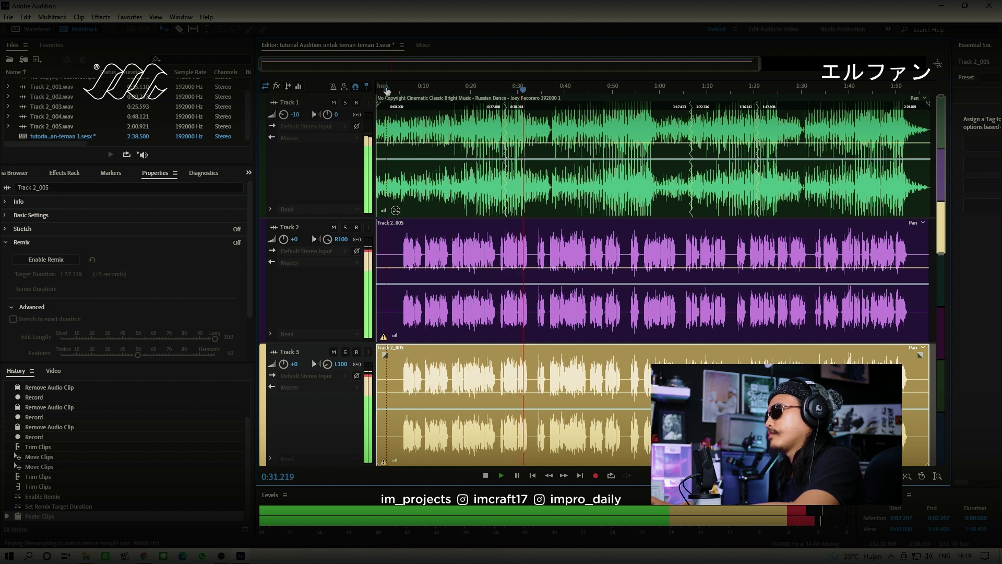
key(space)
key(ctrl+s)
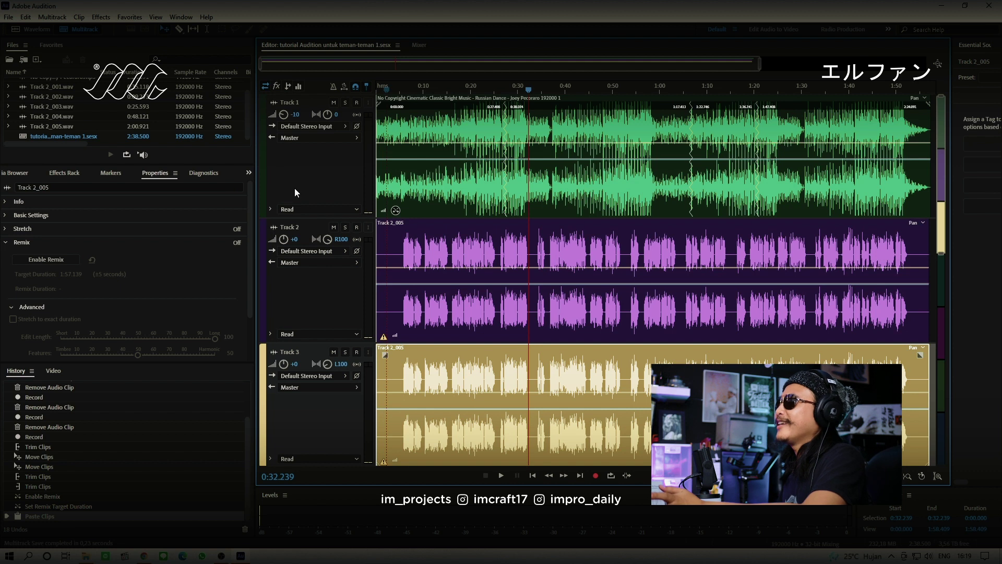
Reduce the display heights of Tracks 1, 2 and 3 so all three fit in the session view
click(313, 292)
scroll(317, 209, down, 3)
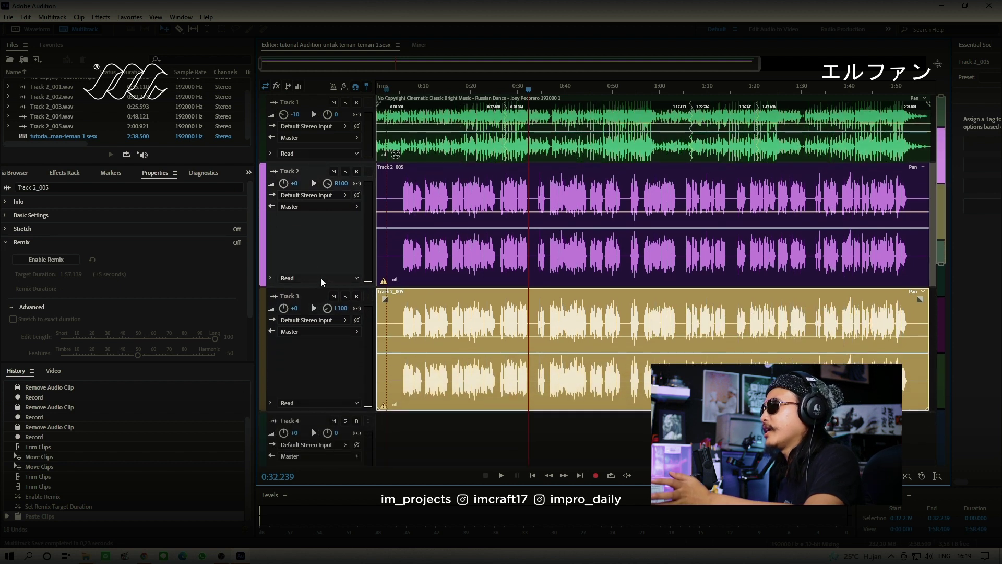
drag(324, 287, 326, 235)
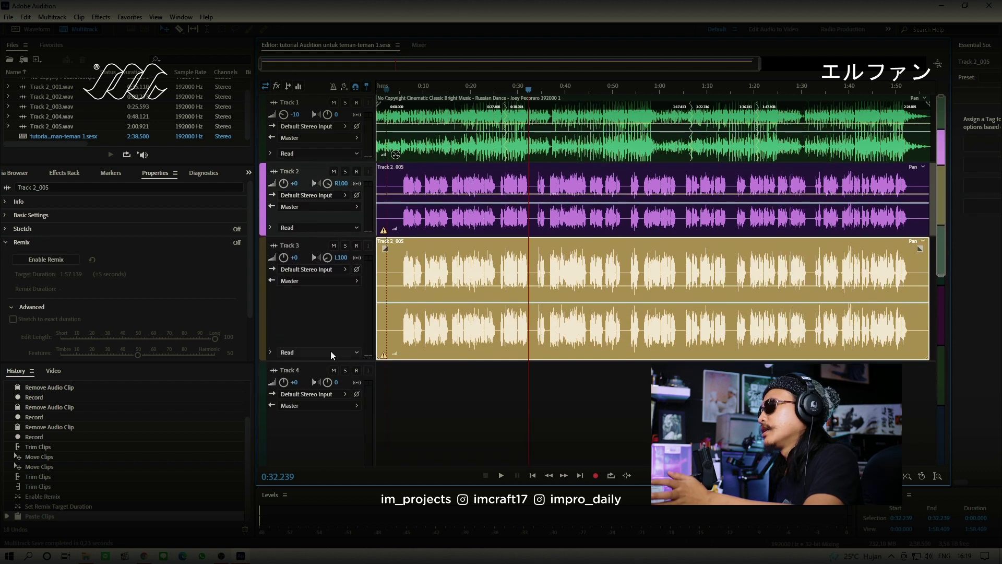
drag(331, 359, 336, 306)
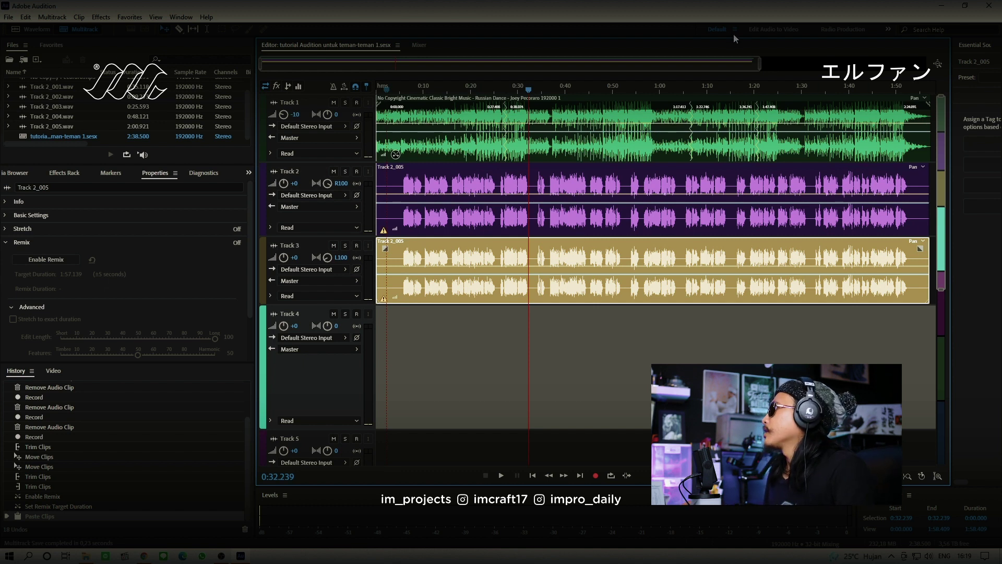
scroll(863, 250, down, 3)
scroll(863, 249, up, 3)
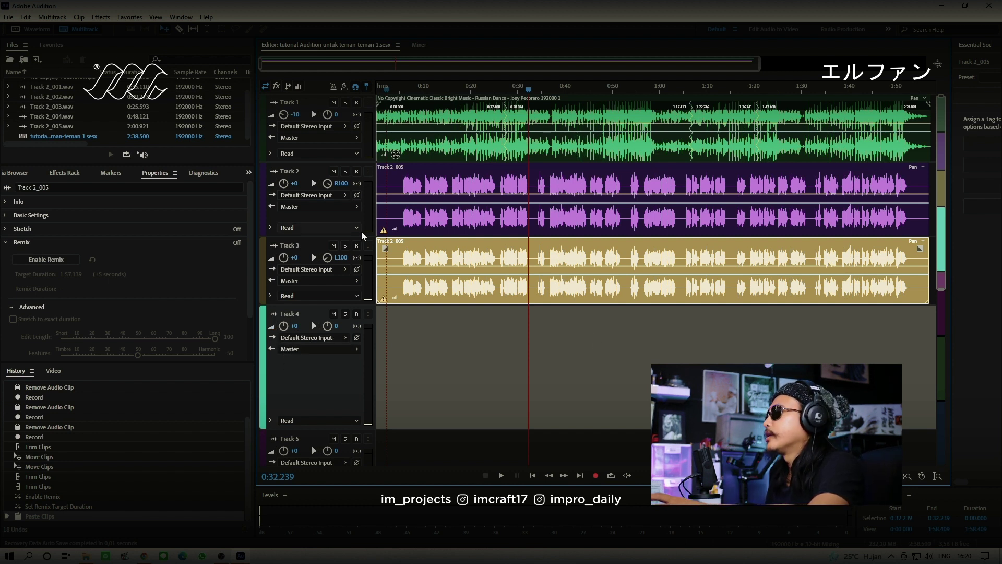
Start an Adobe Media Encoder export of the session, saving "tutorial Audition untuk teman-teman 1" as WAV in the Rn AU folder
click(511, 362)
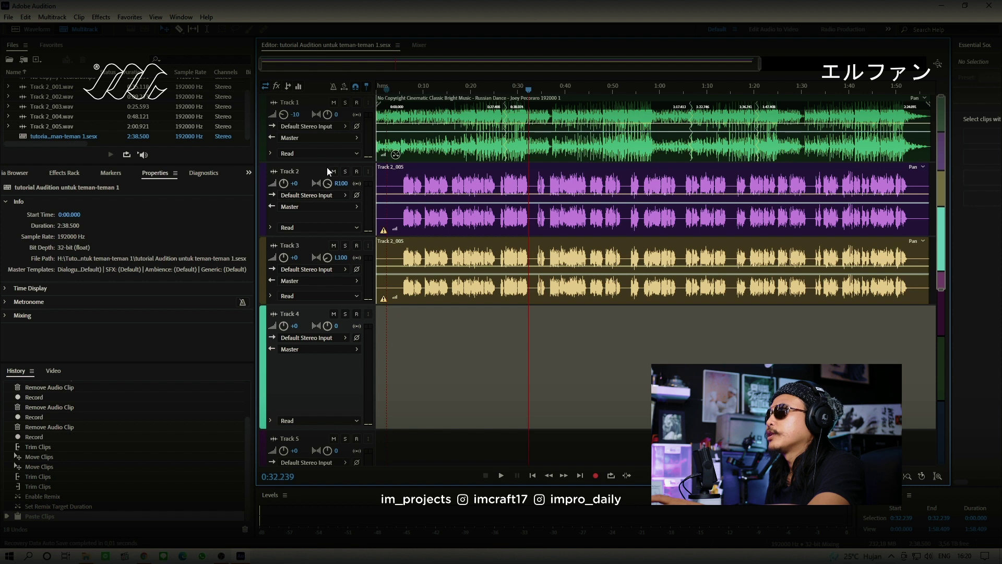
click(8, 17)
mouse_move(21, 216)
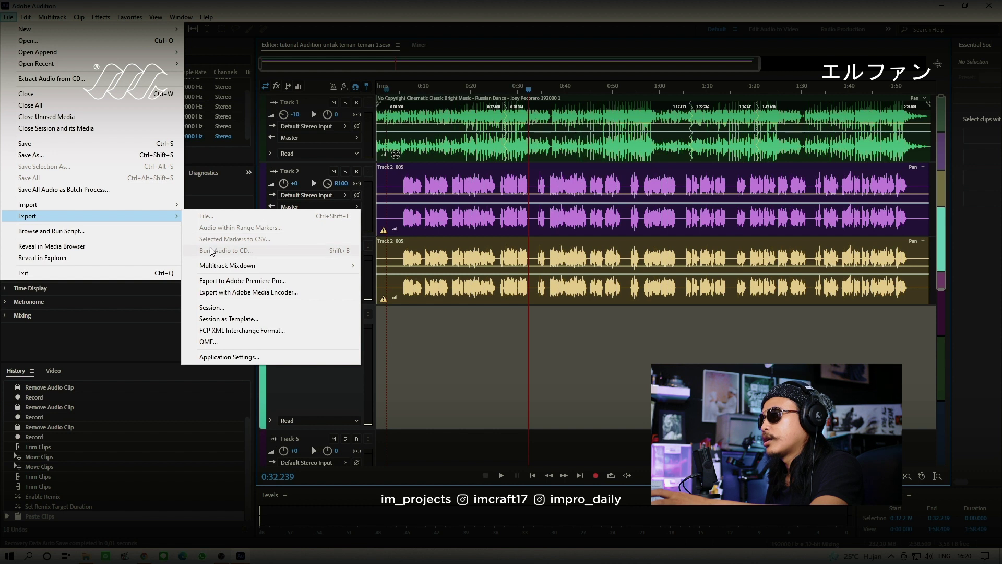
click(211, 295)
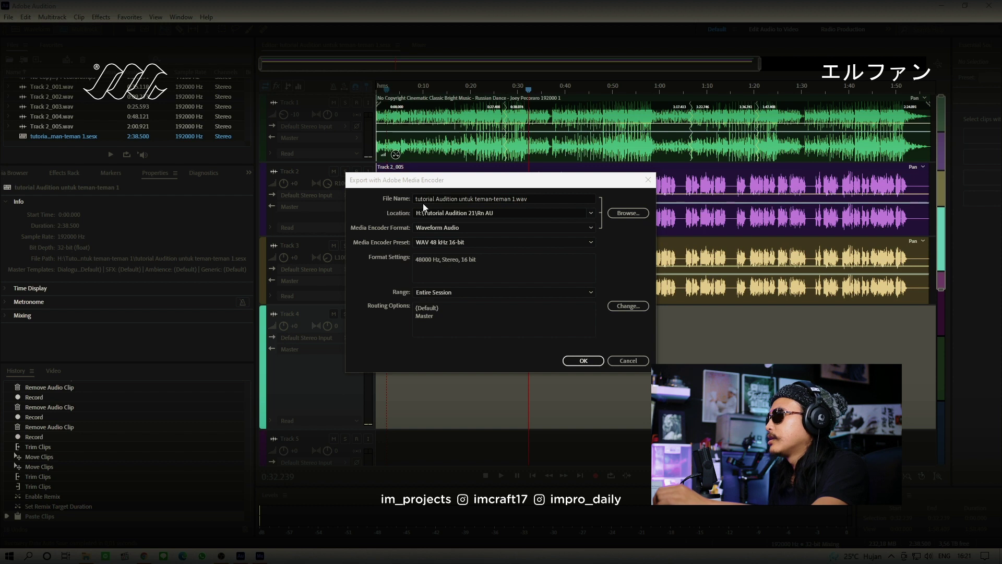
click(633, 213)
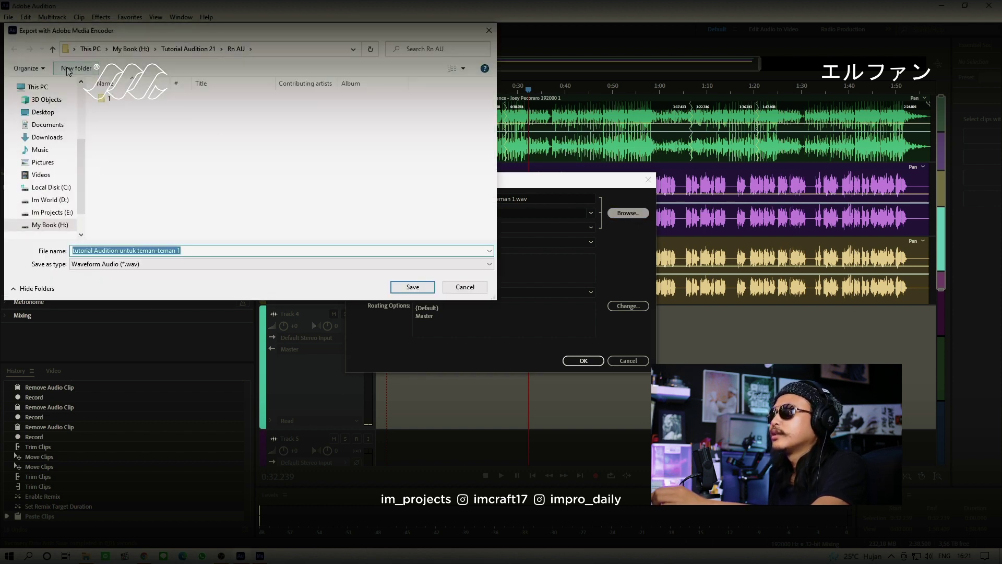
click(52, 48)
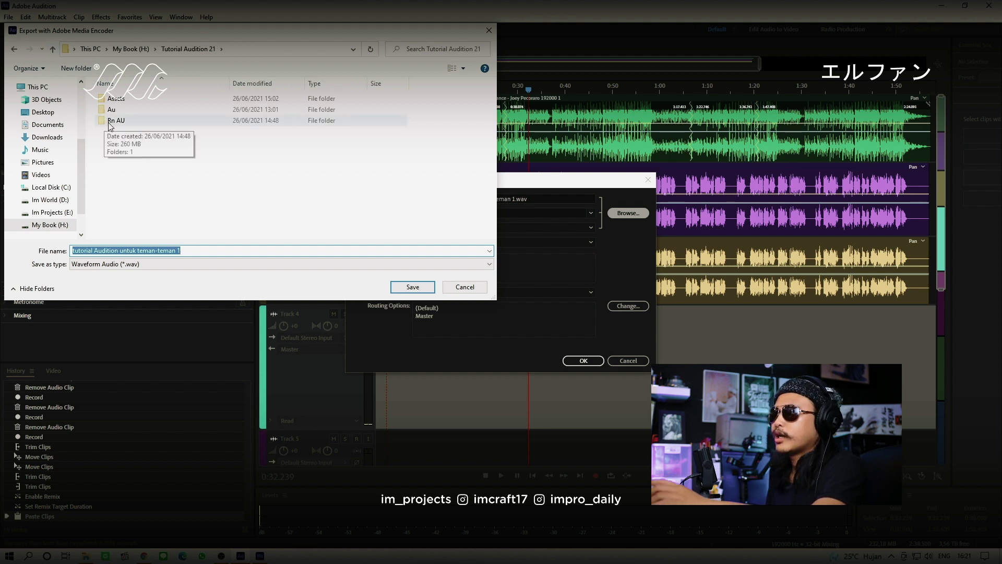
click(108, 125)
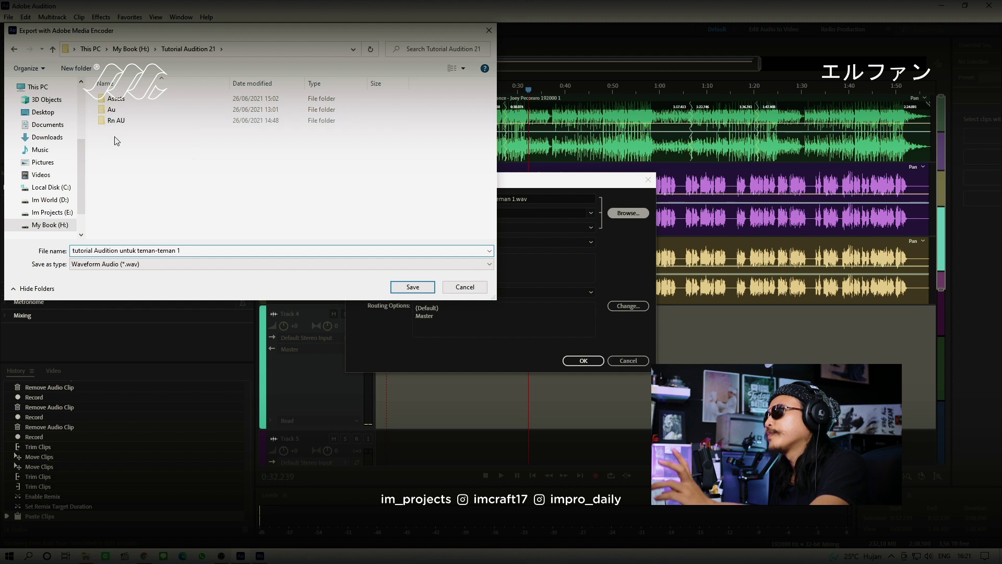
double_click(104, 127)
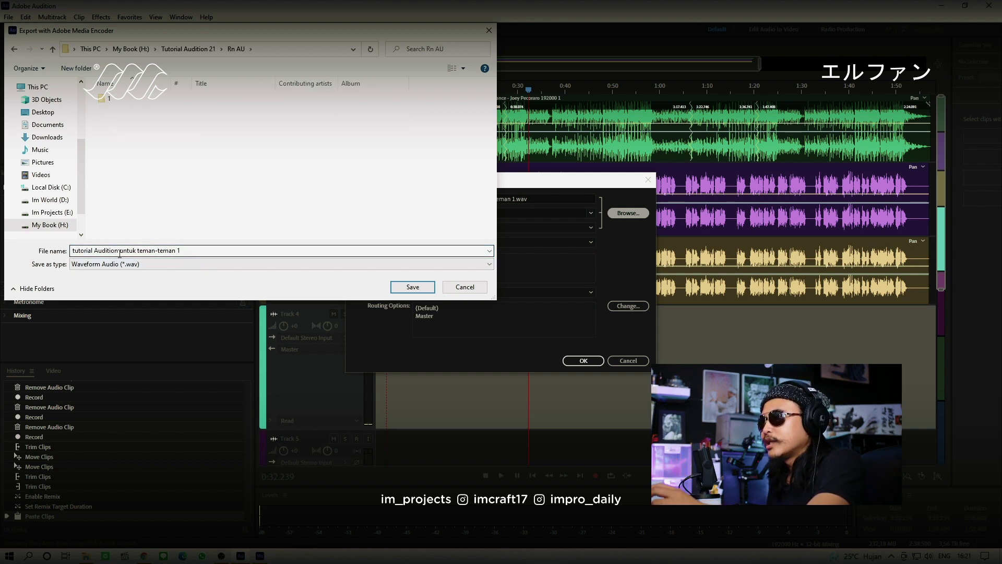
click(412, 287)
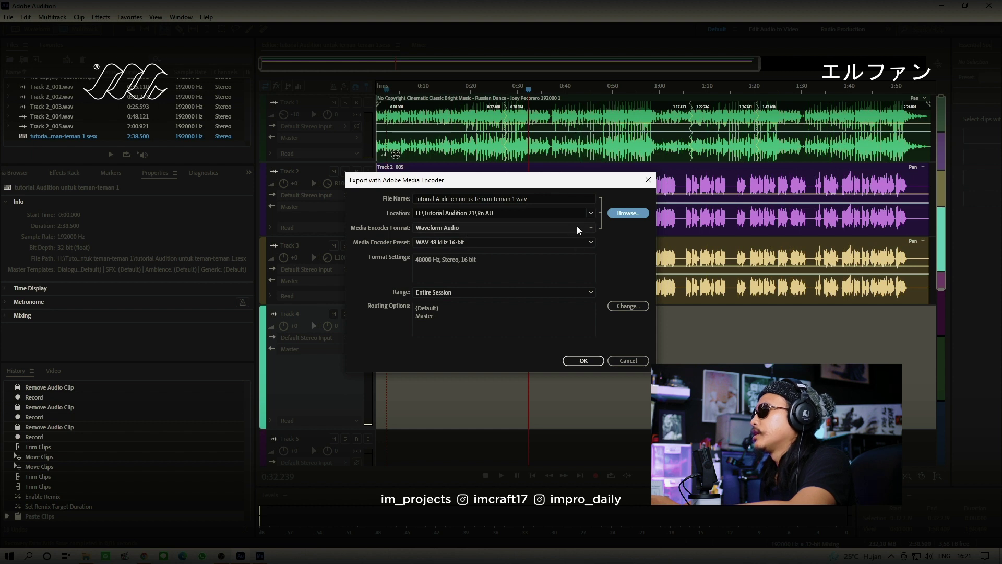
Review the format, preset and range choices, keep Waveform Audio, WAV 48 kHz 16-bit and Entire Session, and run the export
click(590, 229)
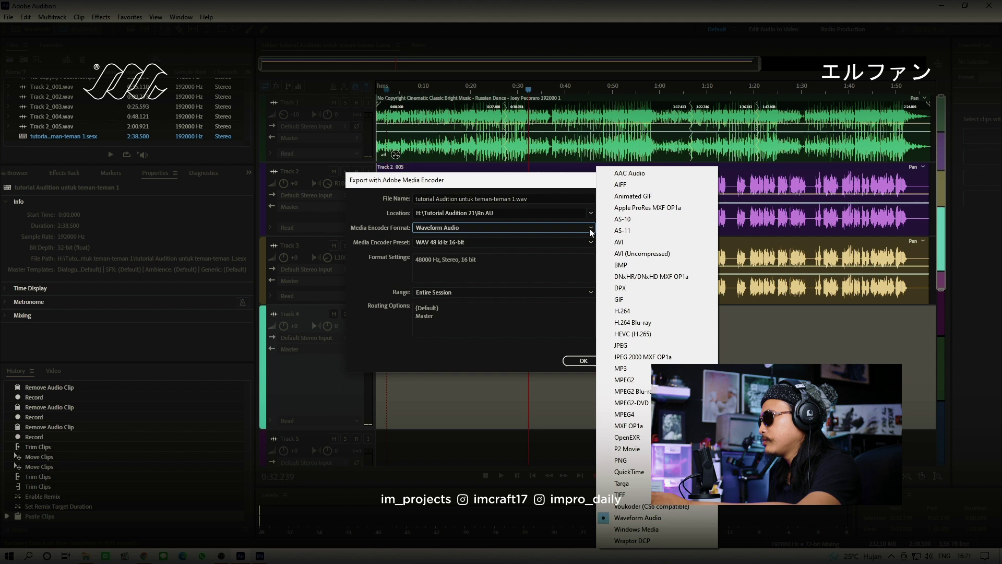
click(592, 230)
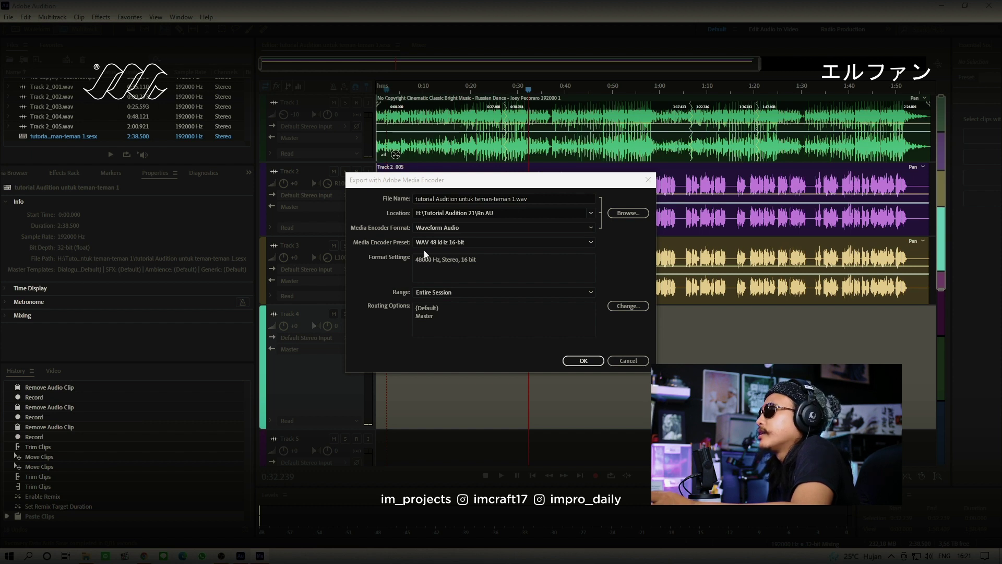
click(586, 244)
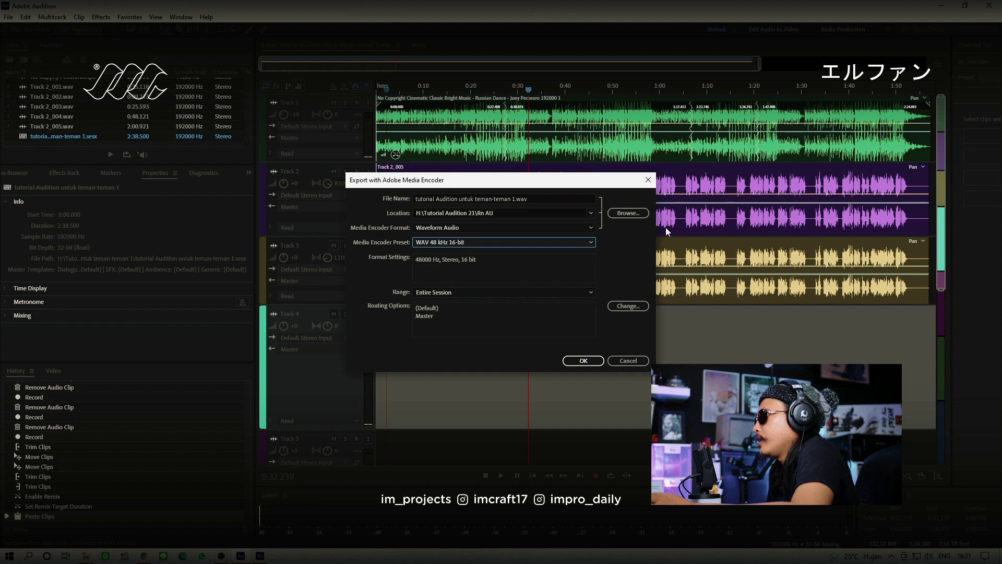
click(581, 296)
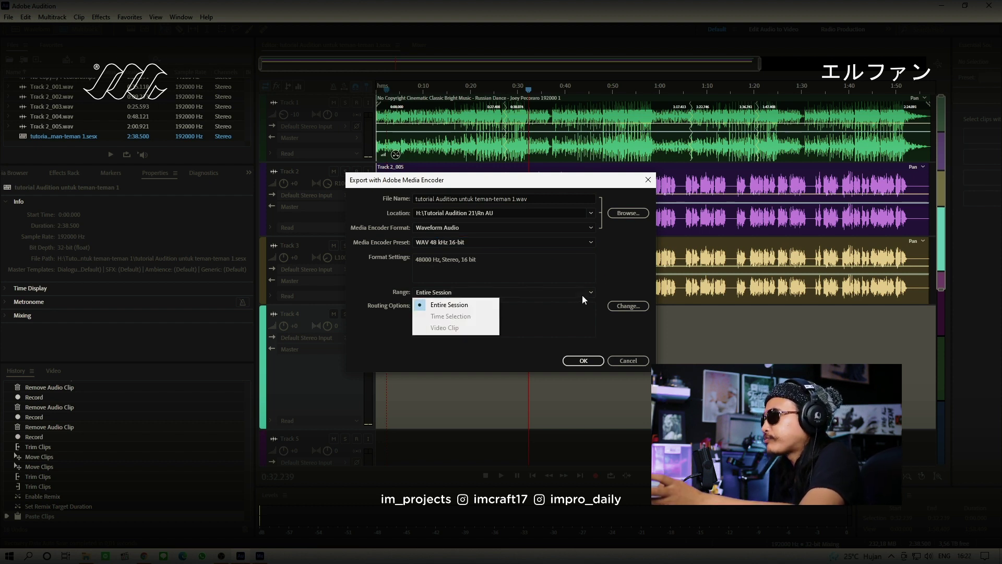
click(582, 295)
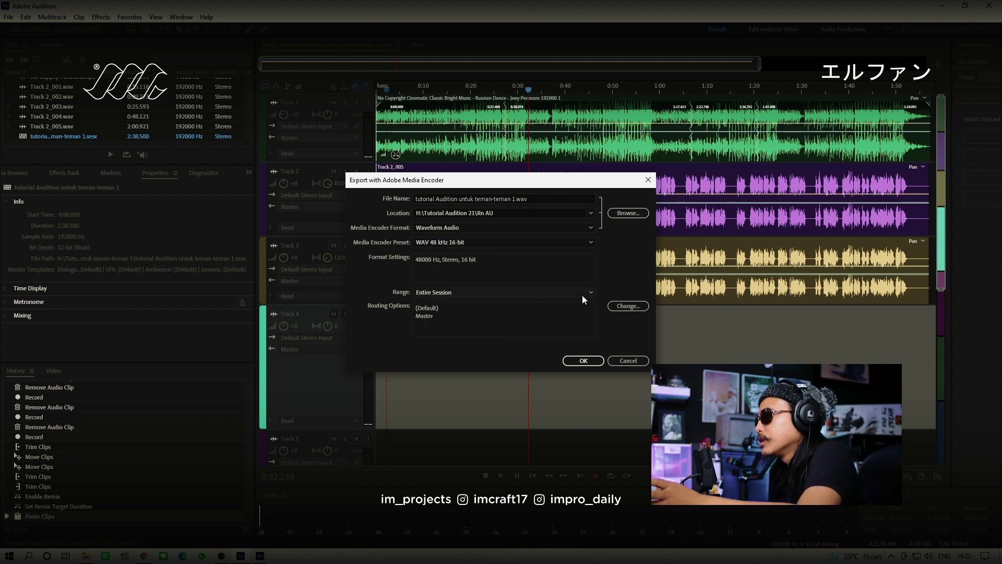
click(584, 361)
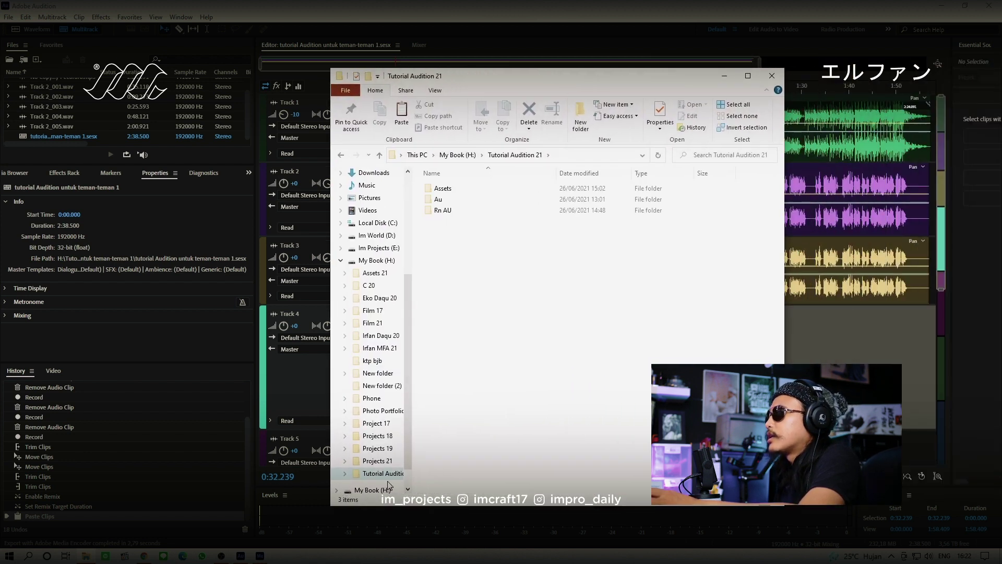
Switch to File Explorer, look through Rn AU and its temporary files folder for the exported WAV, and refresh the Rn AU listing
double_click(432, 211)
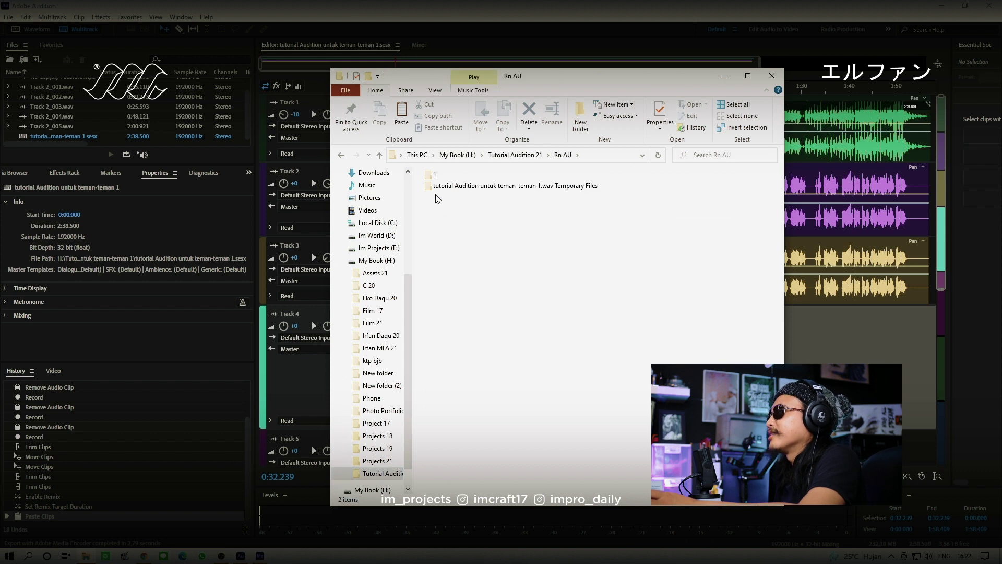
double_click(428, 187)
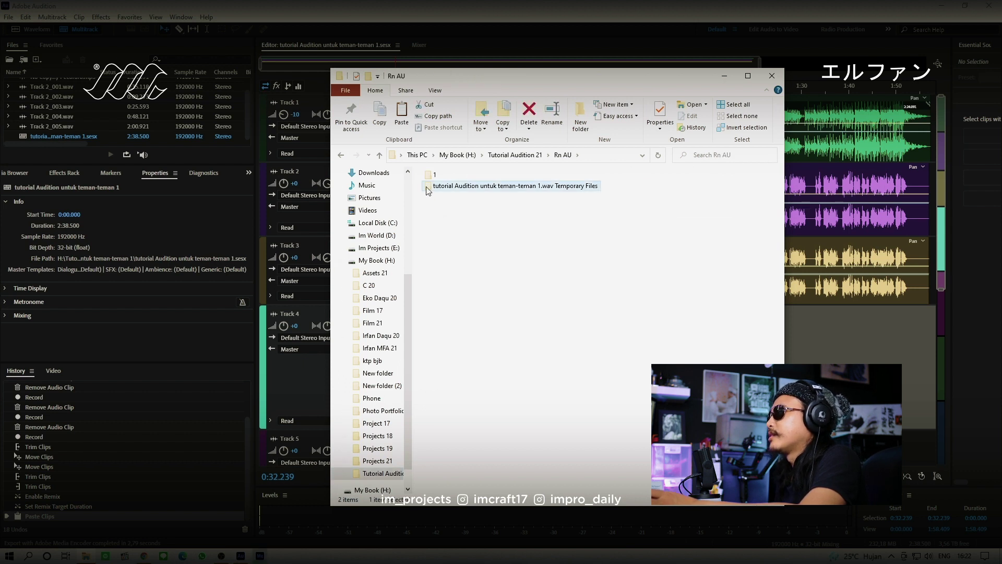
click(379, 155)
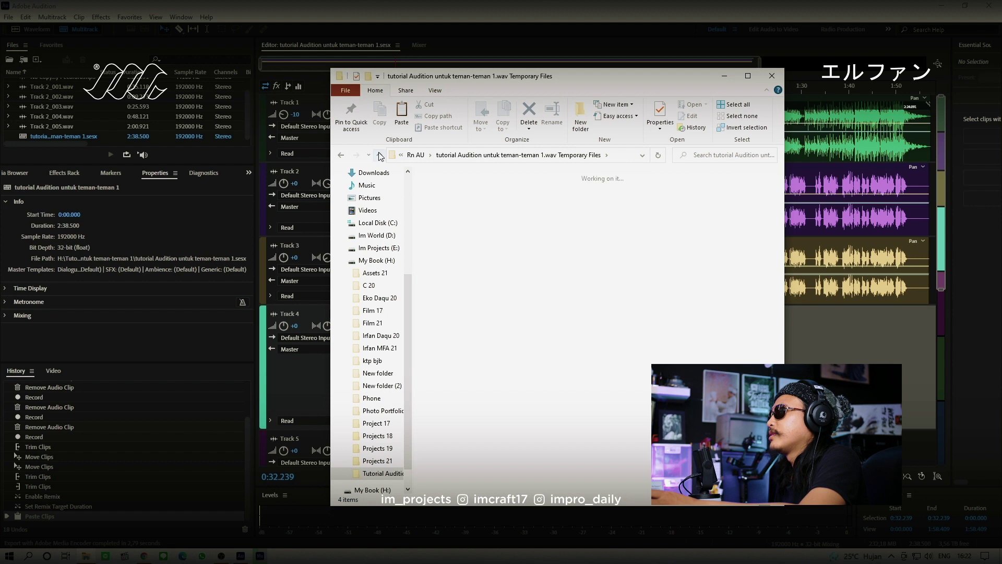
click(381, 156)
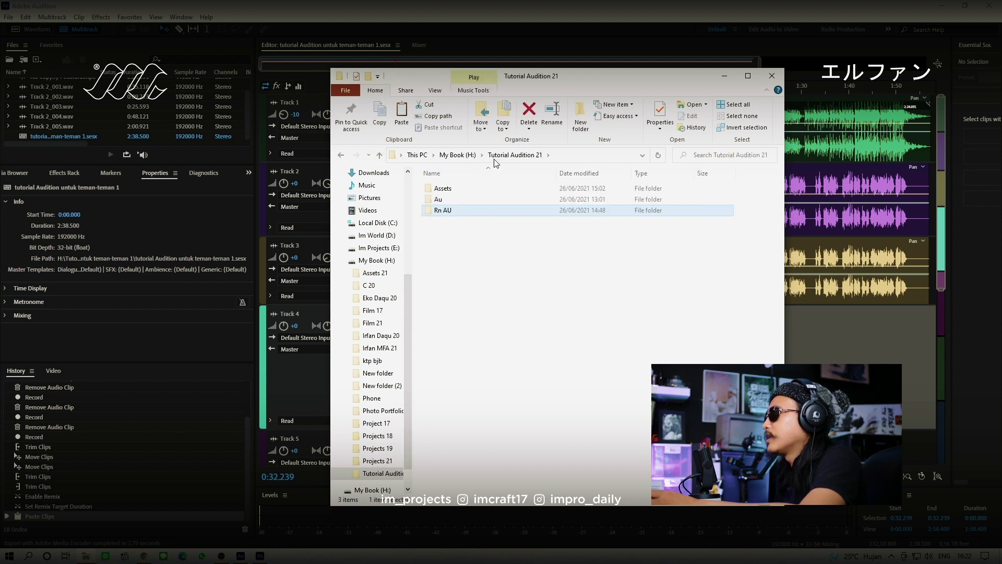
double_click(427, 211)
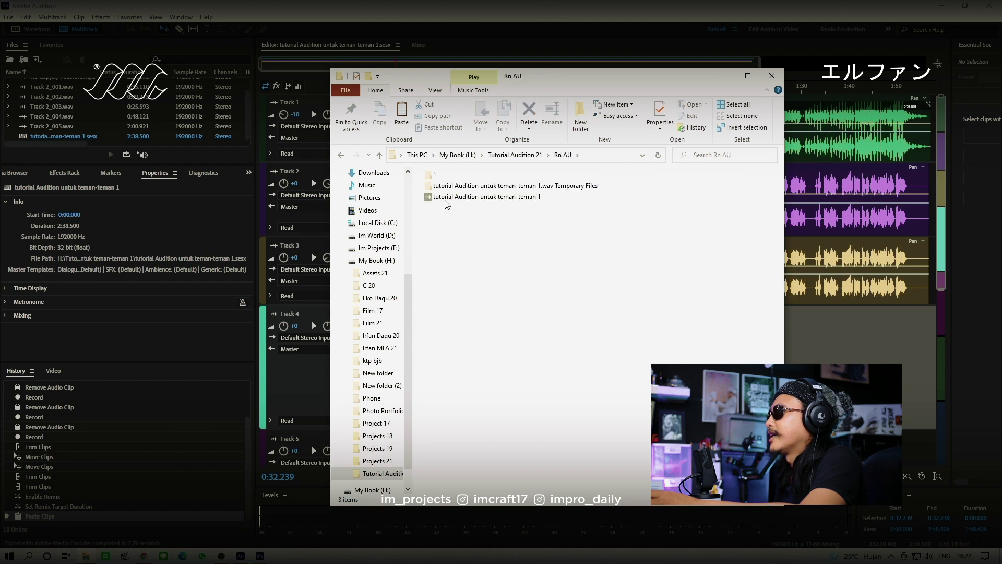
right_click(462, 288)
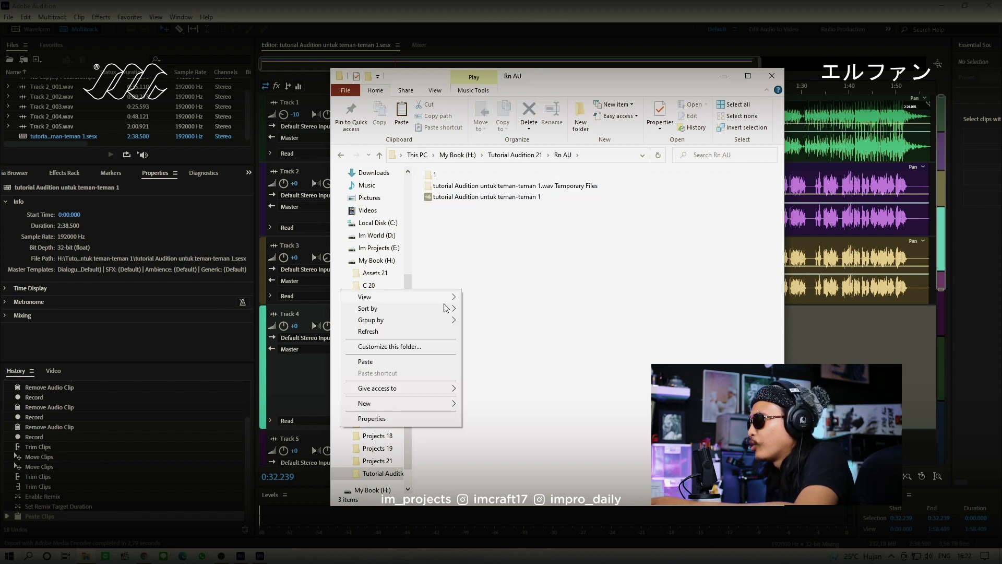
click(407, 333)
Play the exported "tutorial Audition untuk teman-teman 1" file in AIMP, then close the player and return to Adobe Audition
click(445, 199)
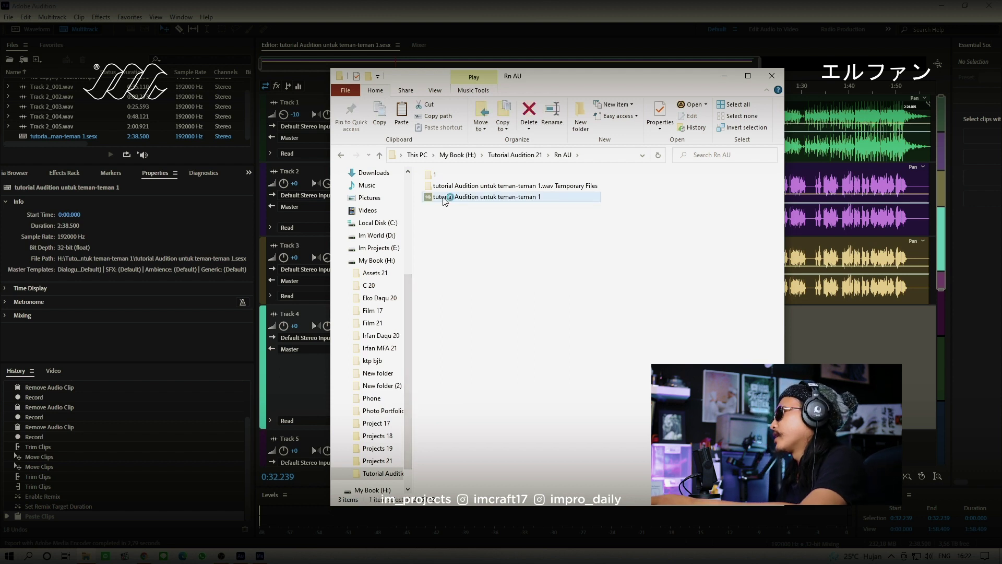
double_click(444, 199)
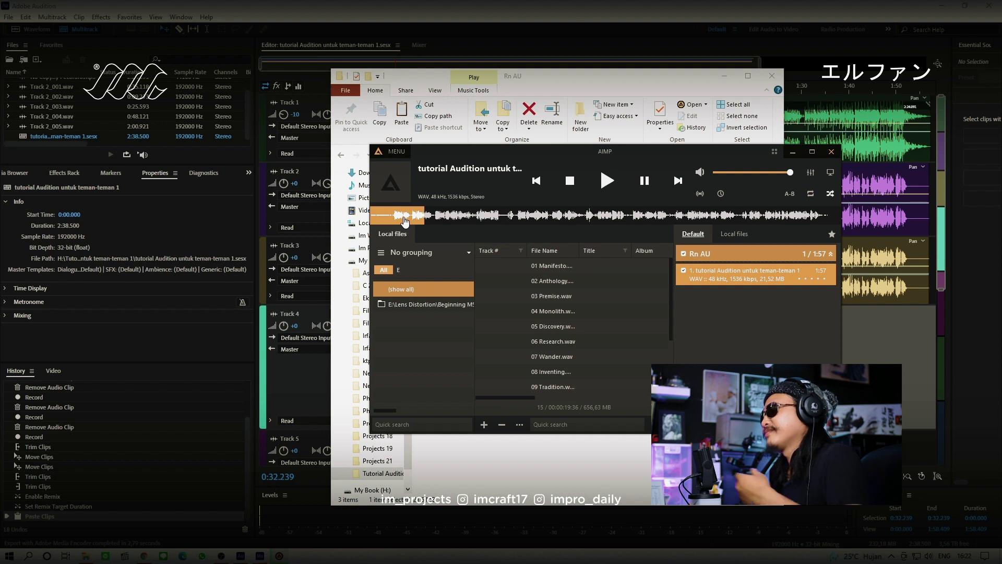
click(831, 152)
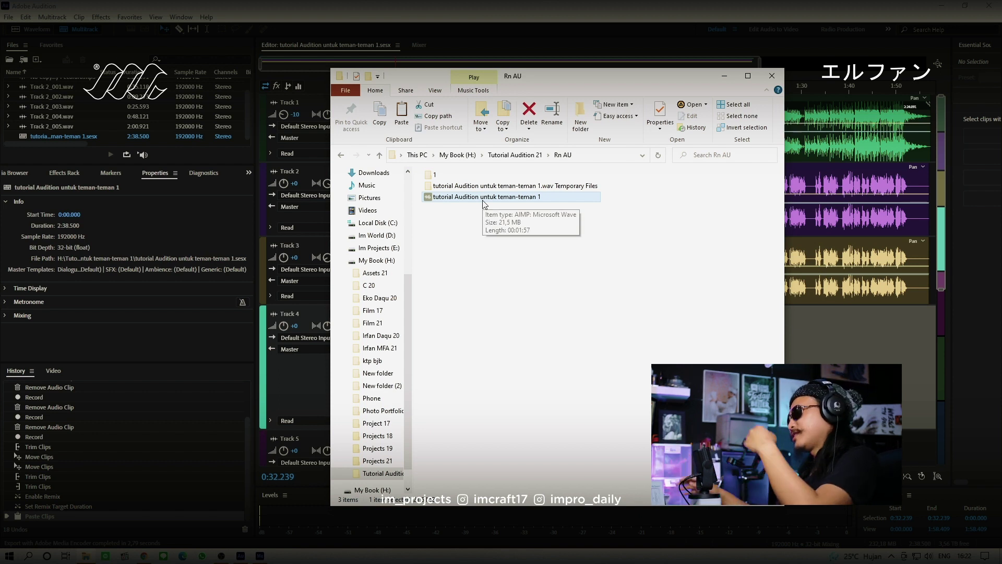
click(724, 77)
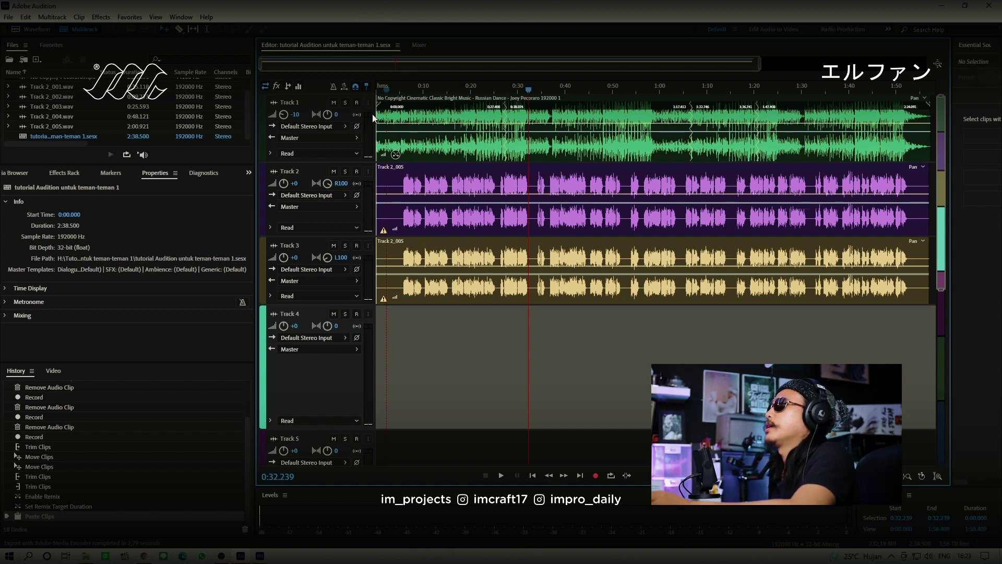
Try isolating the music by soloing Track 1 and by muting Tracks 2 and 3, switching each off again
click(345, 103)
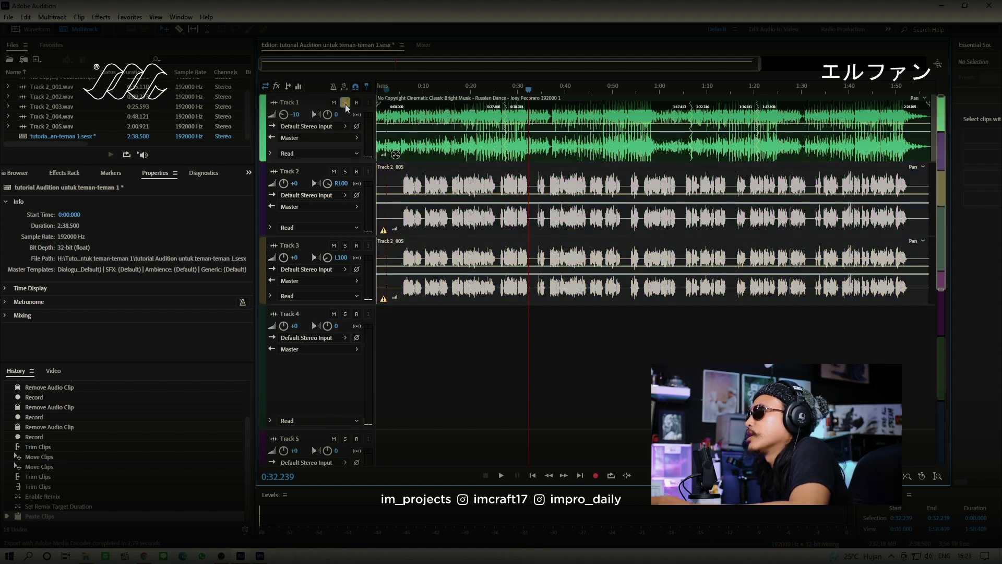
click(345, 102)
click(333, 172)
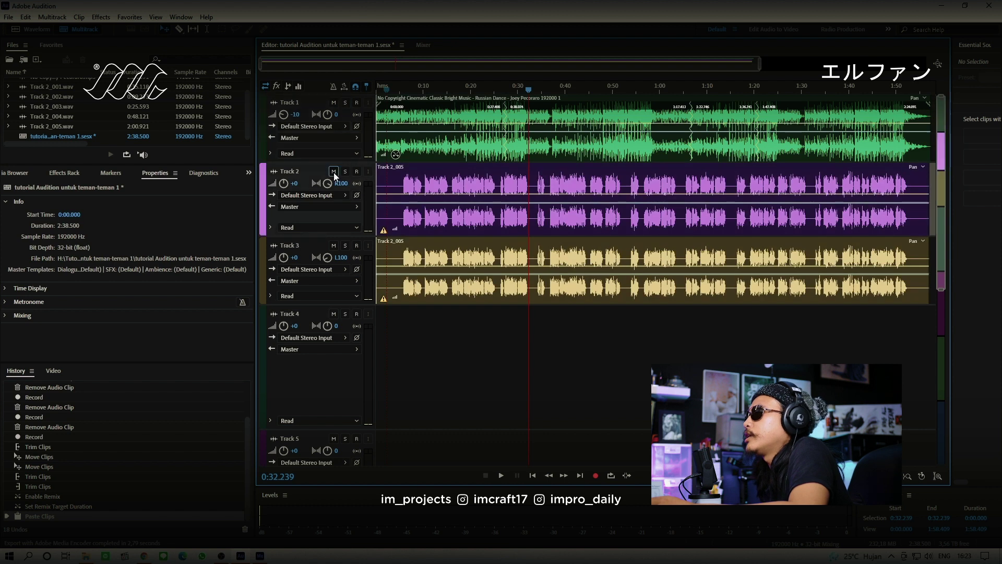
click(334, 246)
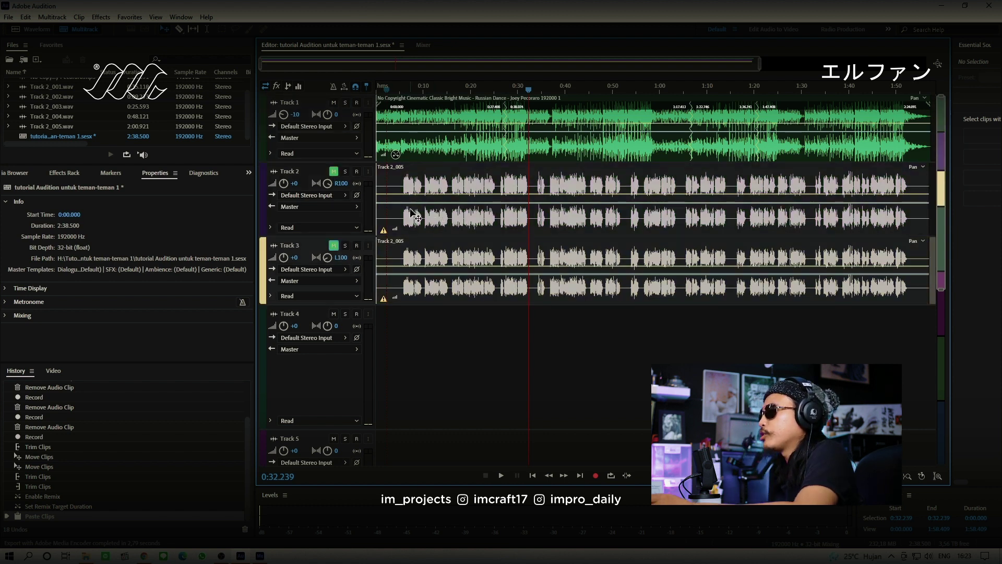
click(334, 172)
click(334, 245)
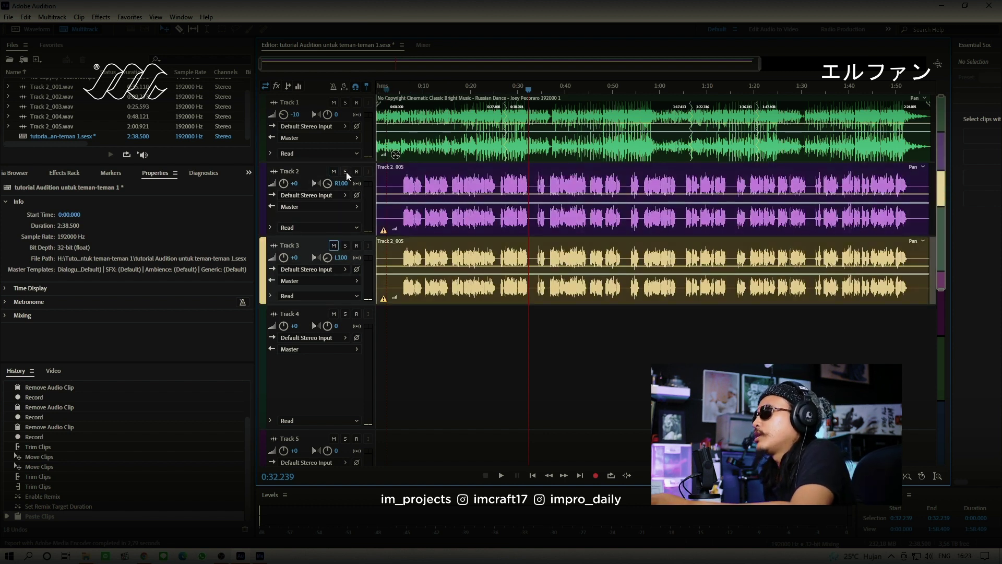
Solo Track 1 so that only the music is heard
click(348, 104)
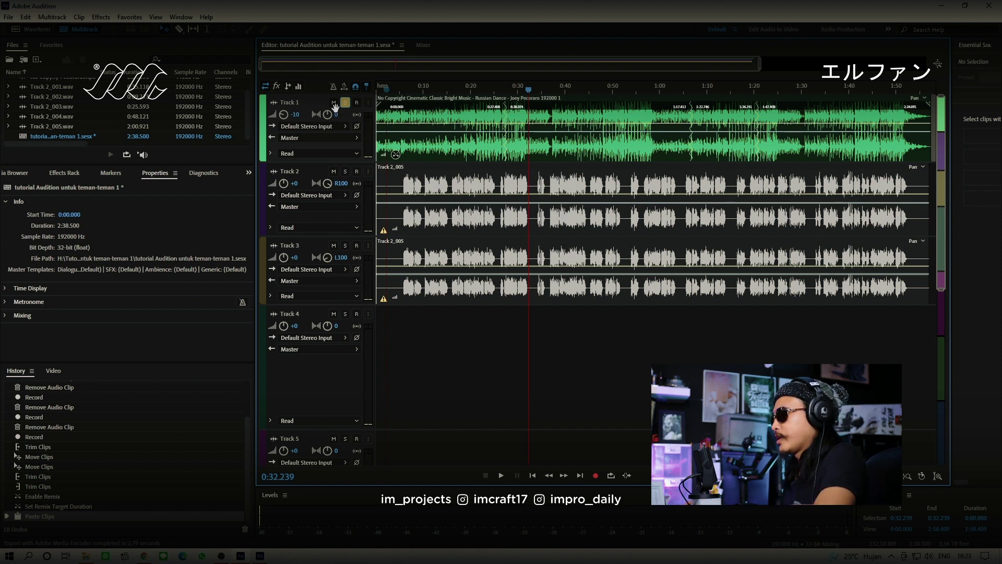
click(8, 16)
mouse_move(130, 17)
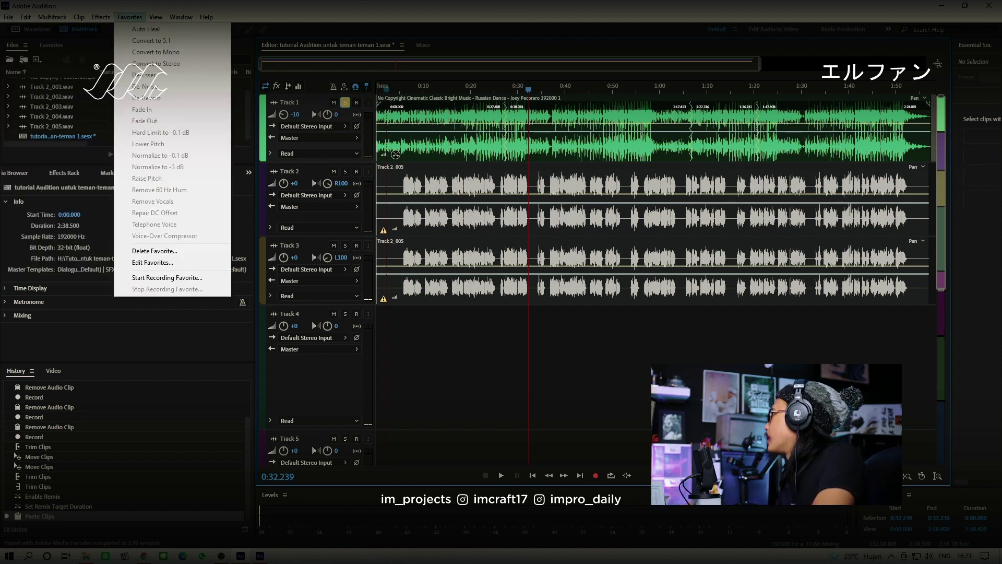
key(Escape)
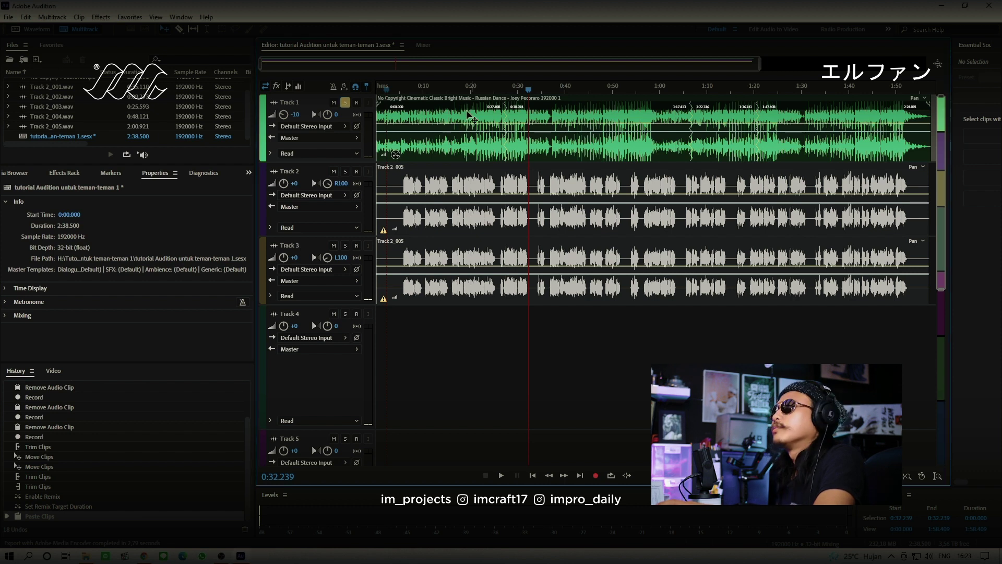
Export the soloed music through Adobe Media Encoder as WAV to Rn AU, named "Music Only tutorial Audition untuk teman-teman 1"
click(8, 17)
mouse_move(149, 222)
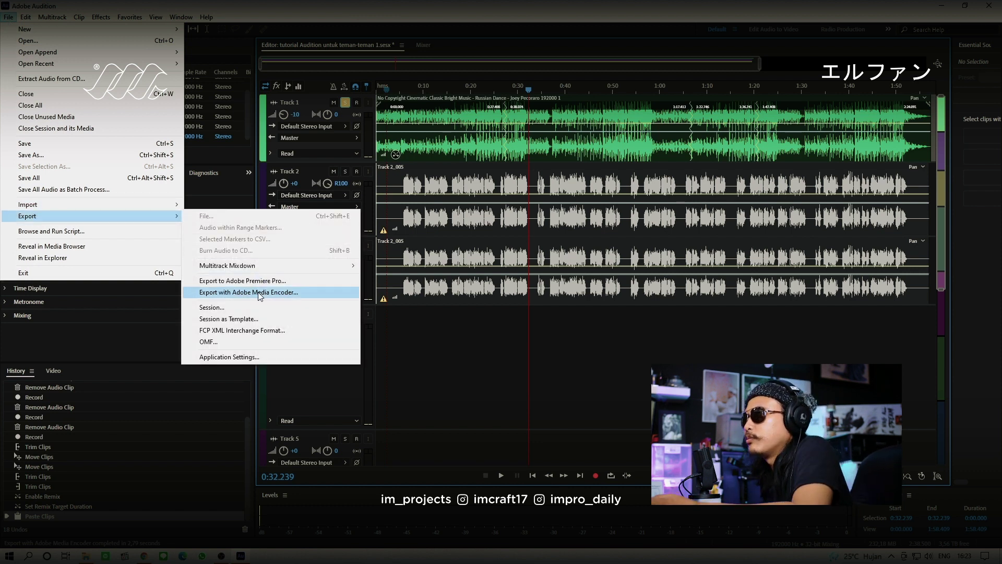
click(260, 293)
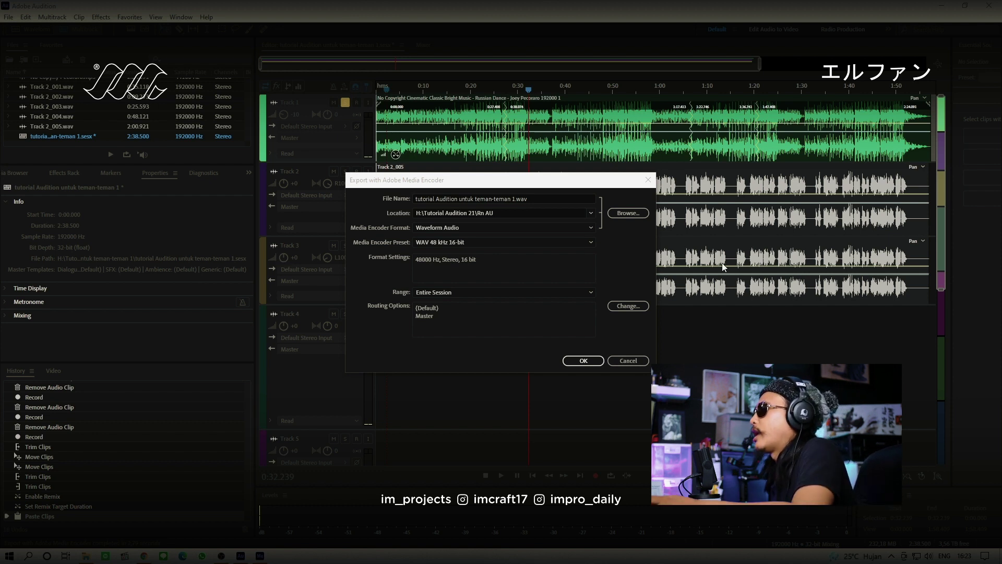
click(629, 213)
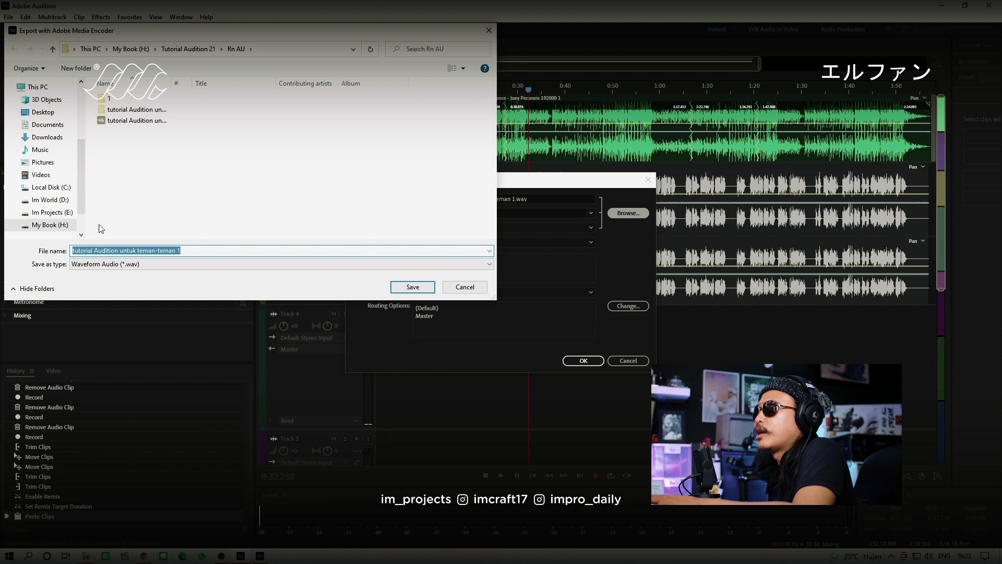
click(73, 251)
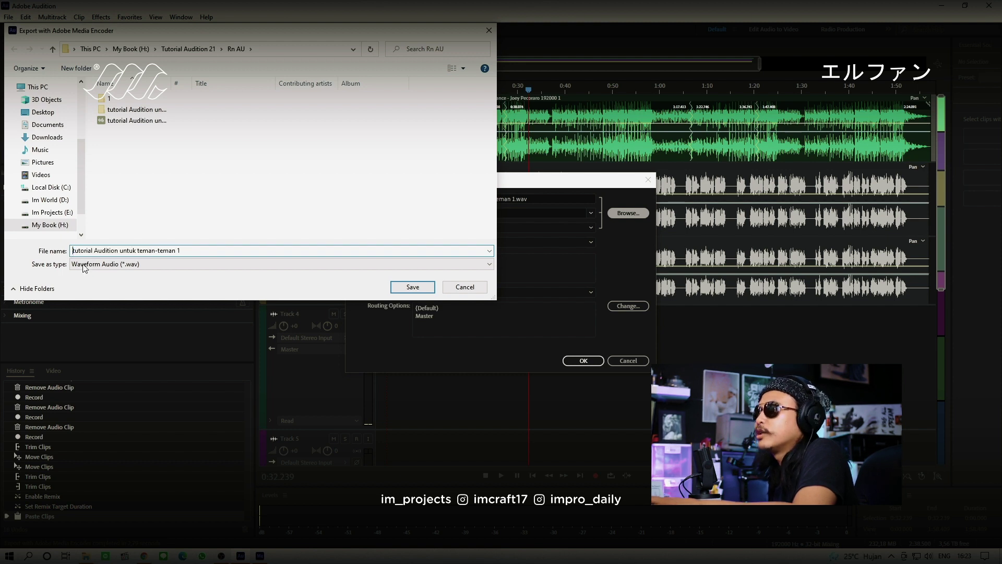
text(M)
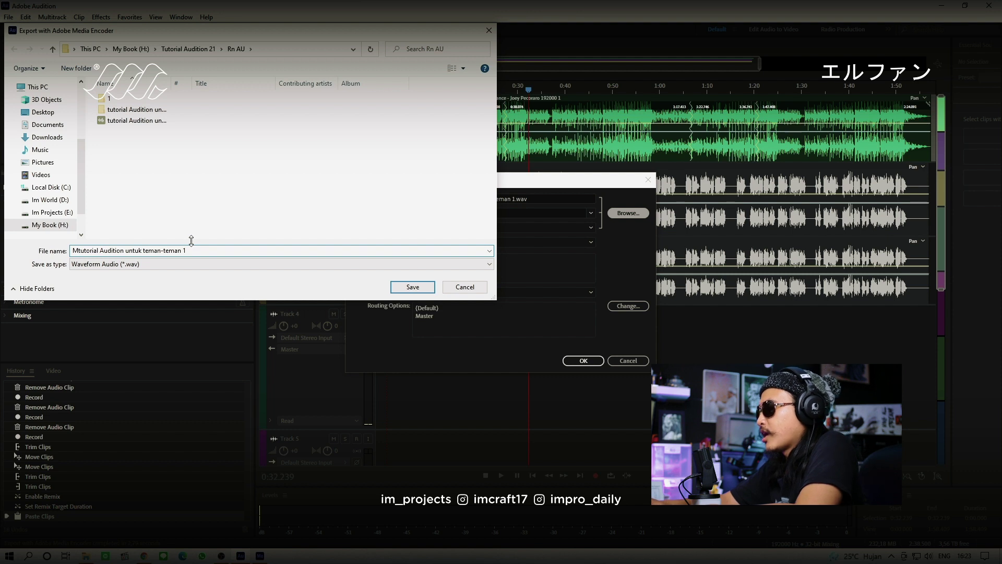
text(usic )
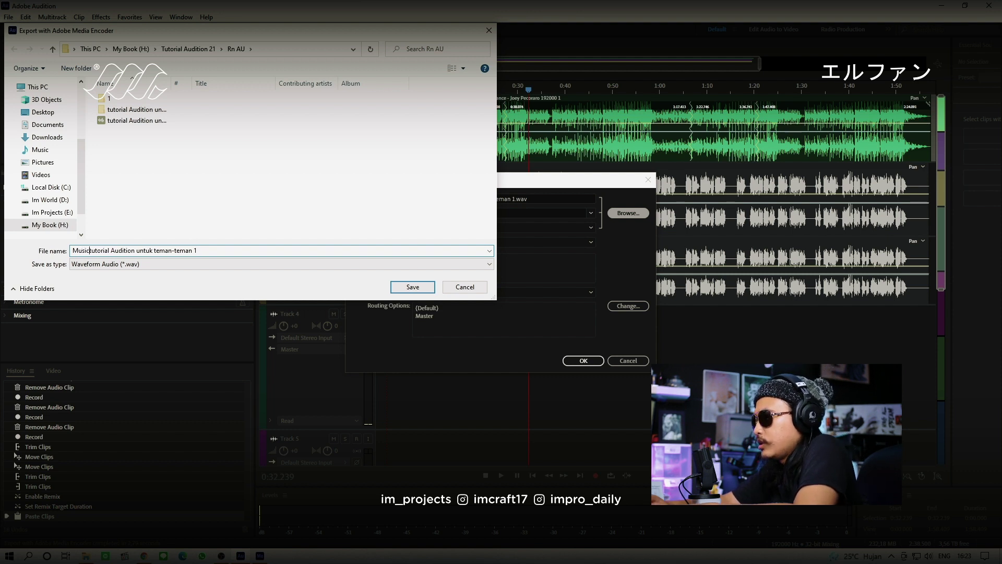
text(On)
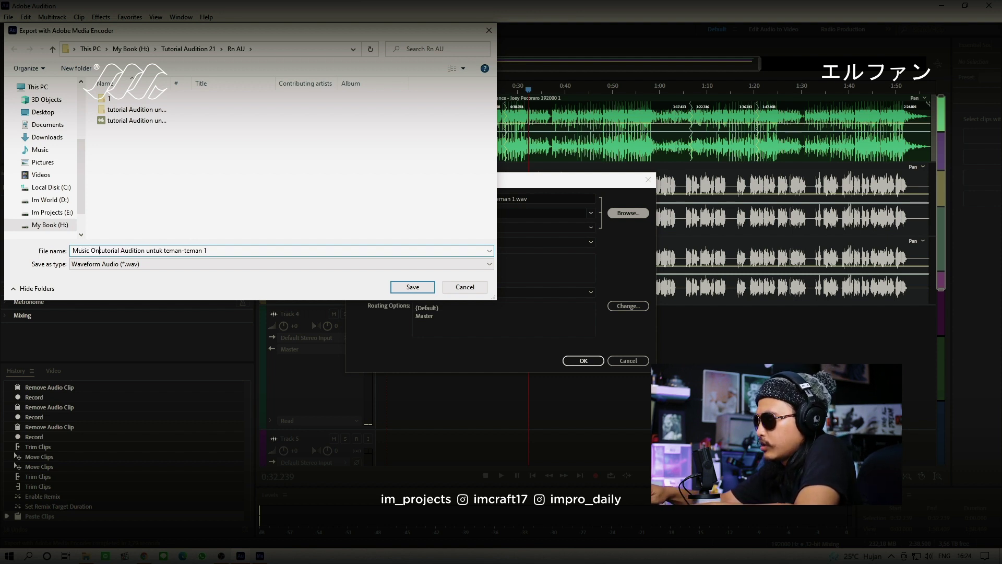
text(ly)
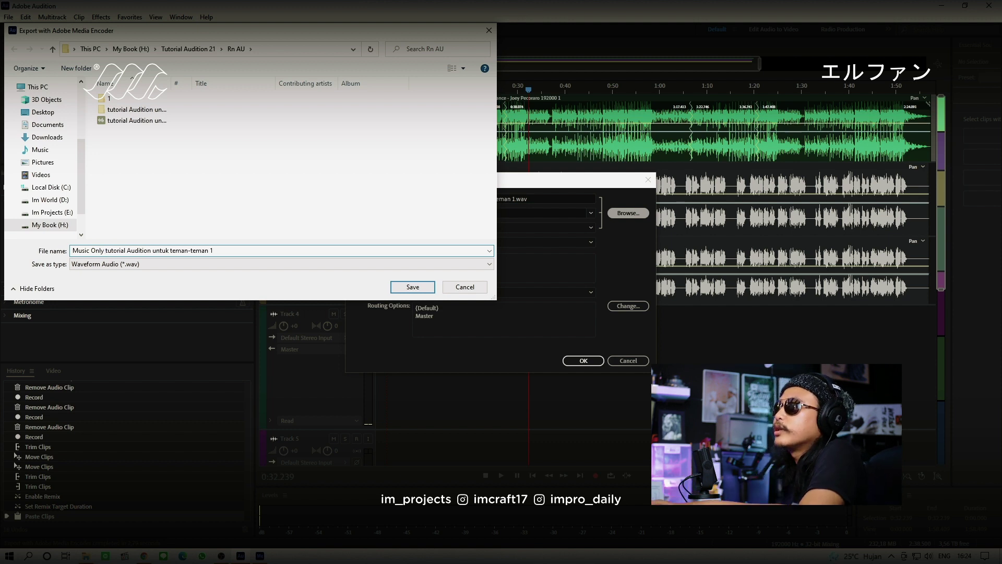
click(412, 286)
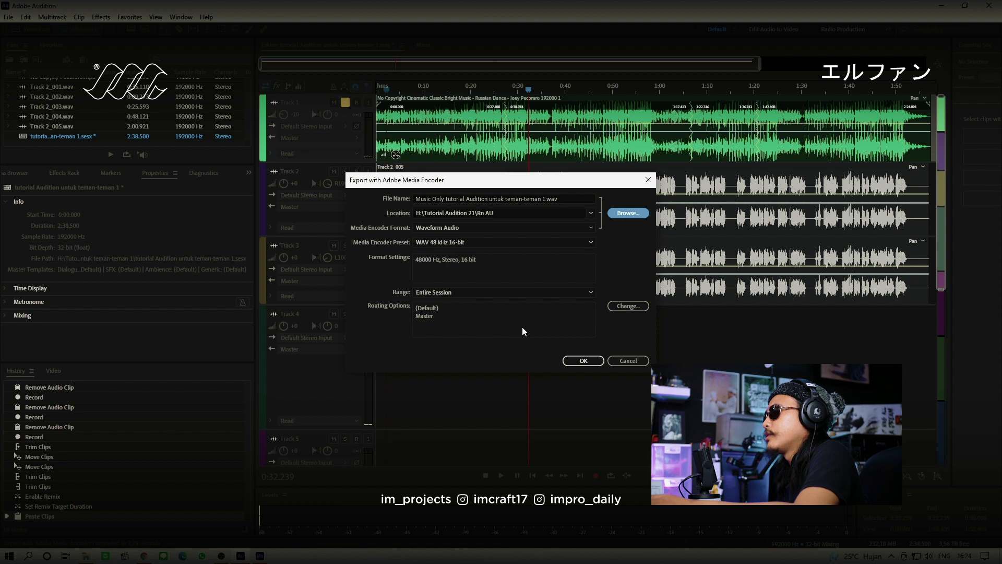
click(573, 359)
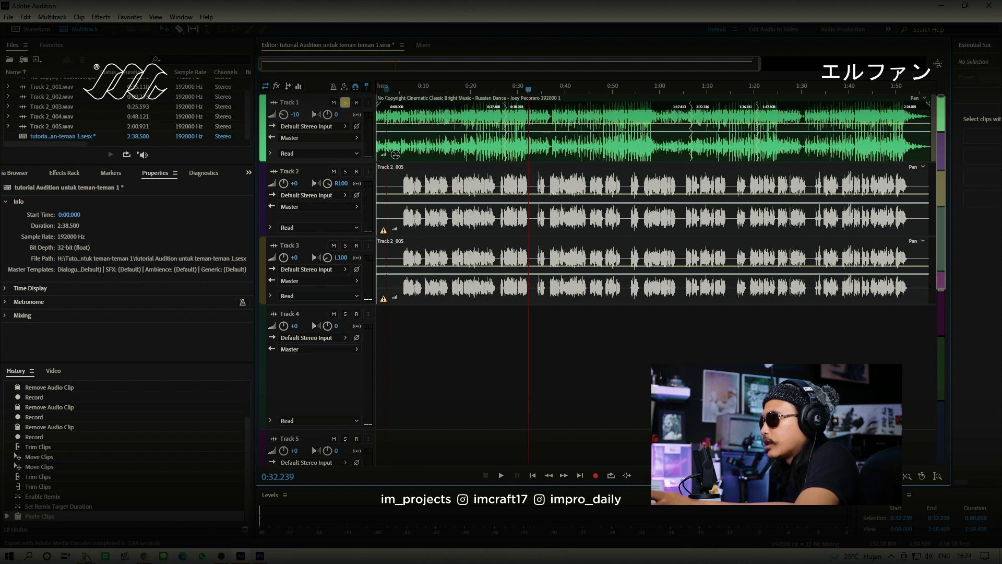
Unsolo Track 1 and solo Tracks 2 and 3 so that only the voice is heard
click(345, 103)
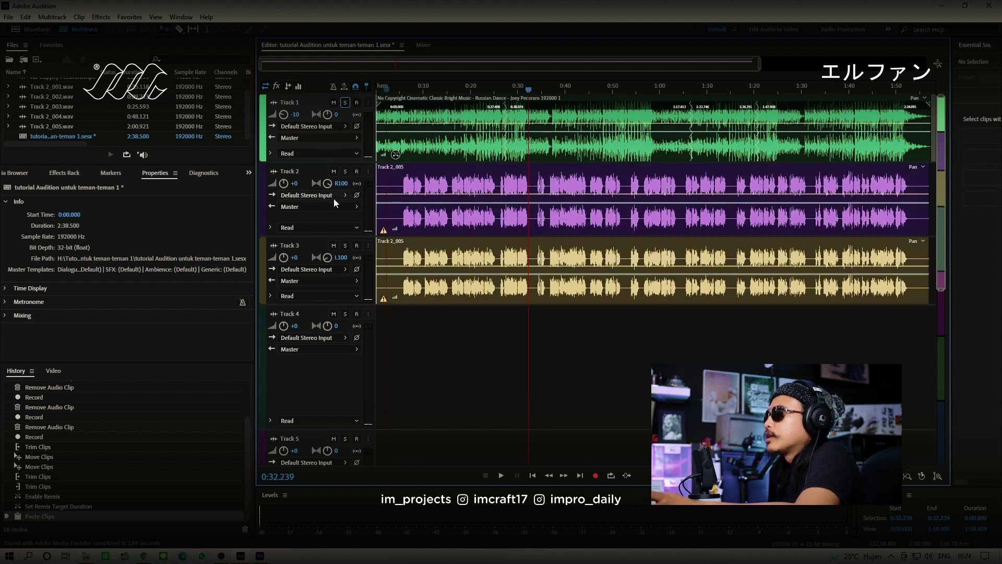
click(345, 171)
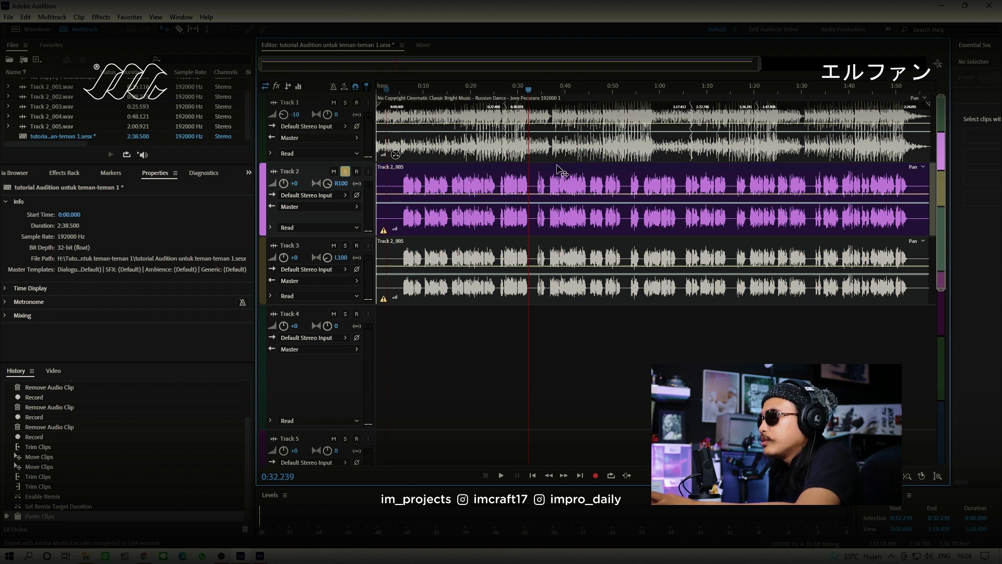
click(345, 246)
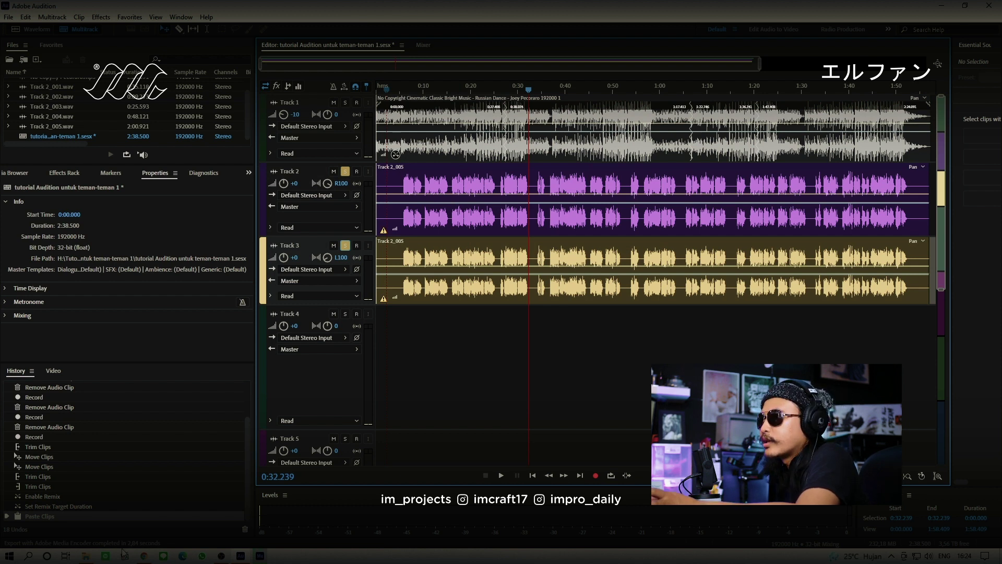
Switch to File Explorer, play the exported "Music Only" file in AIMP, skipping to about 1:29, then close the player and return to Adobe Audition
click(85, 556)
click(490, 320)
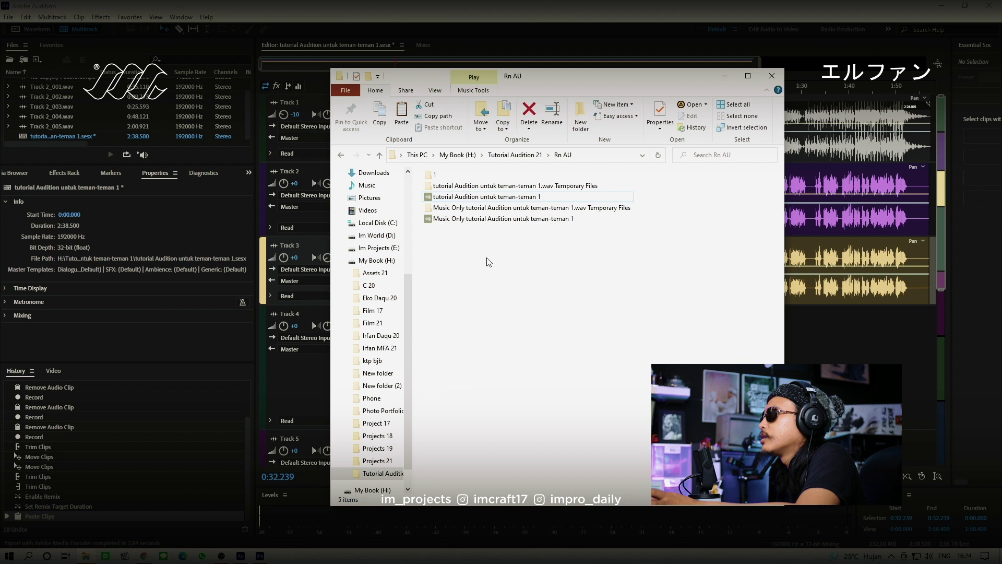
double_click(443, 220)
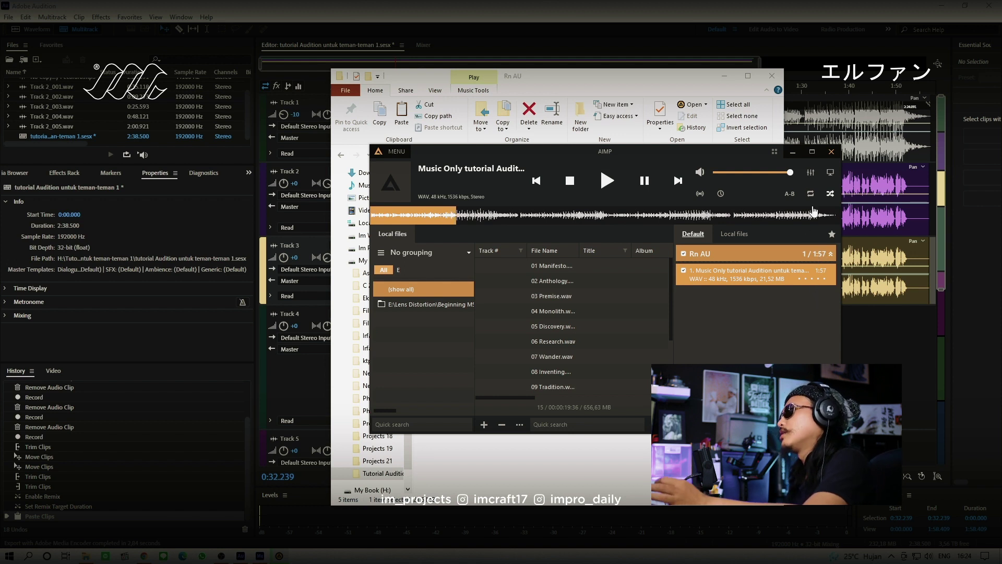
click(730, 219)
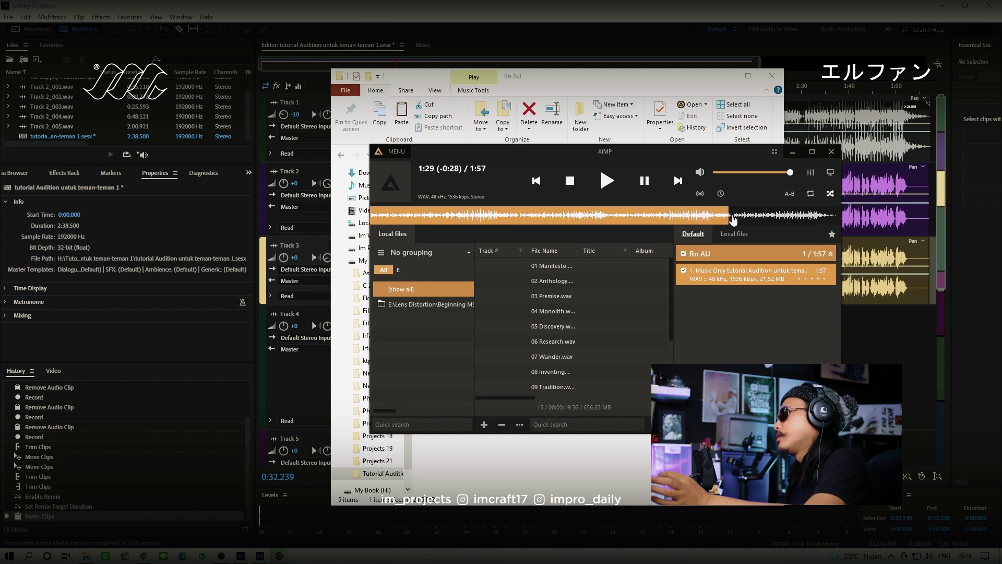
click(832, 152)
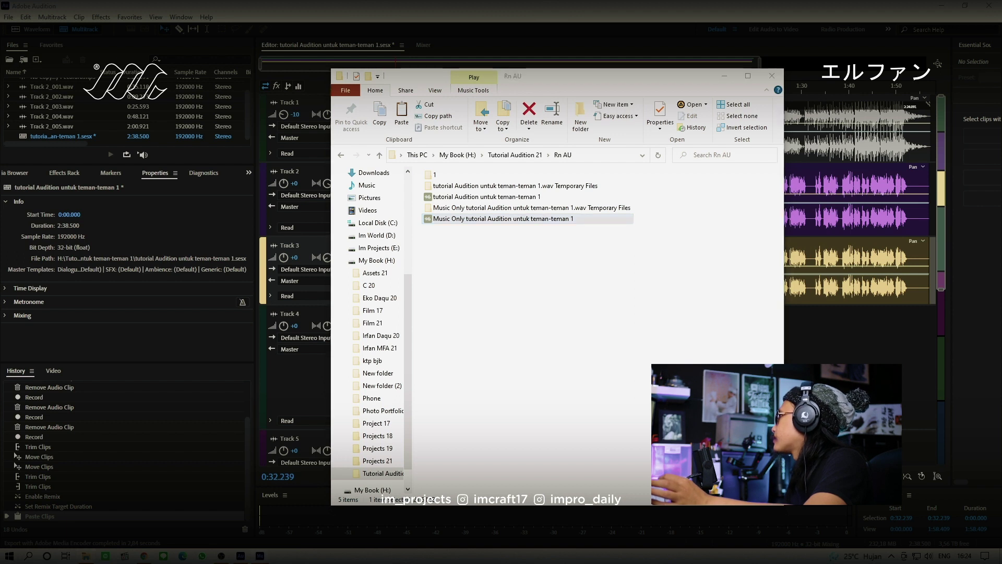
click(724, 76)
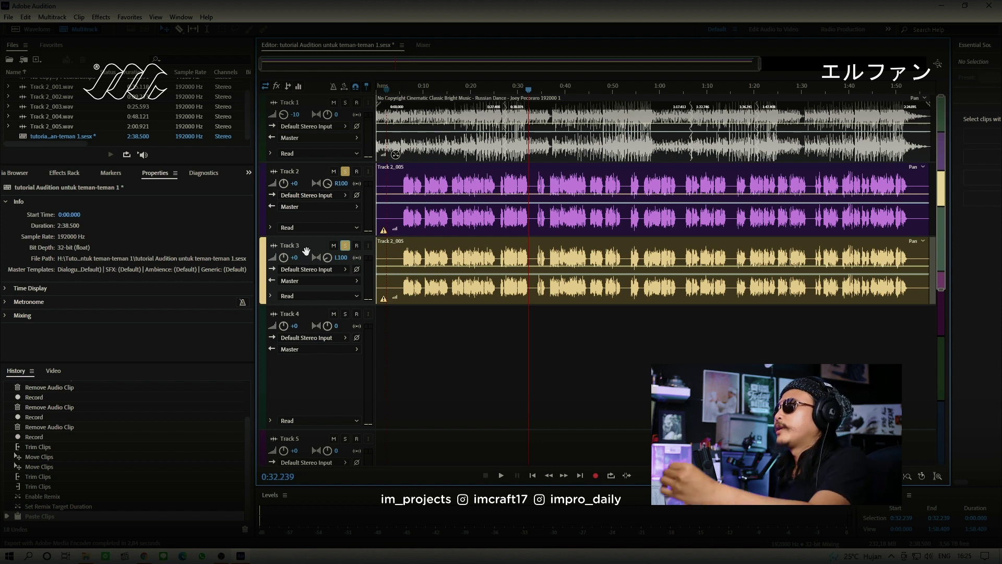
Export the soloed voice tracks through Adobe Media Encoder as WAV to Rn AU, named "Without Music tutorial Audition untuk teman-teman 1"
click(9, 17)
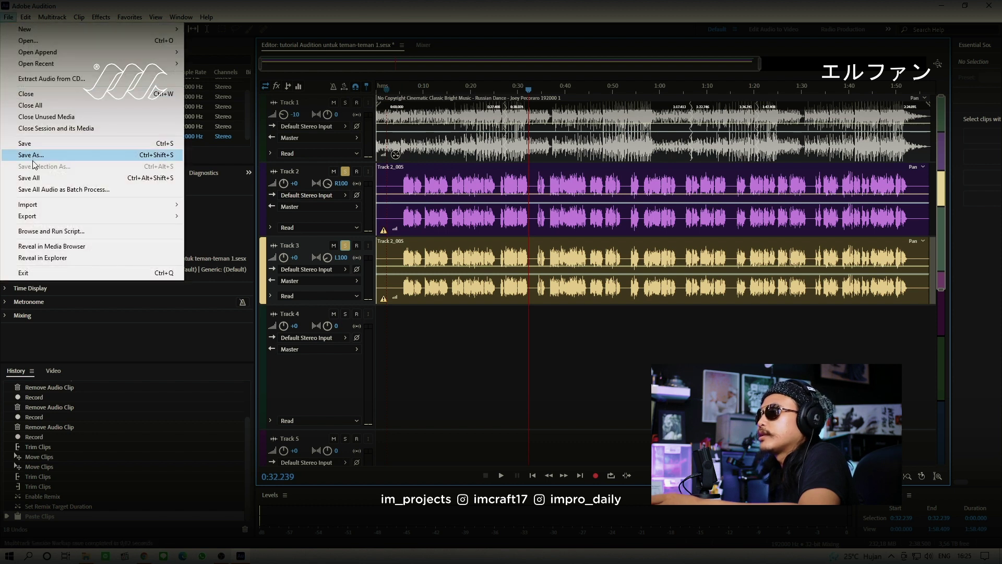
mouse_move(159, 218)
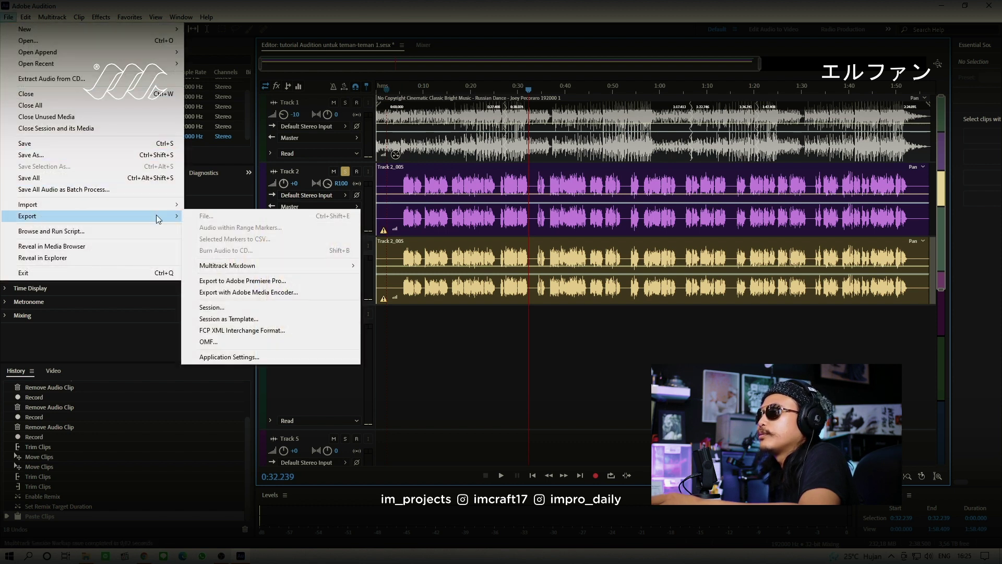
click(233, 294)
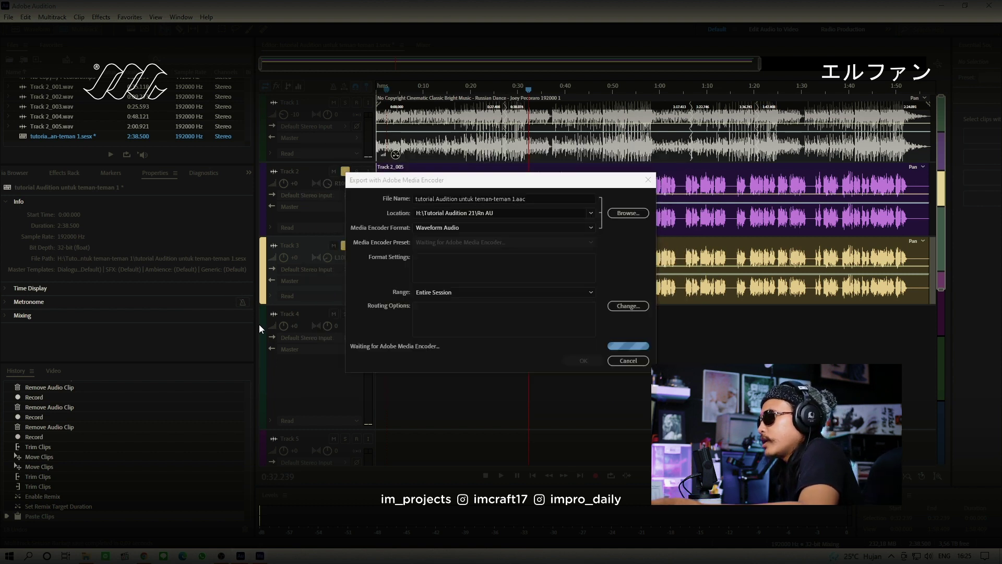
click(627, 213)
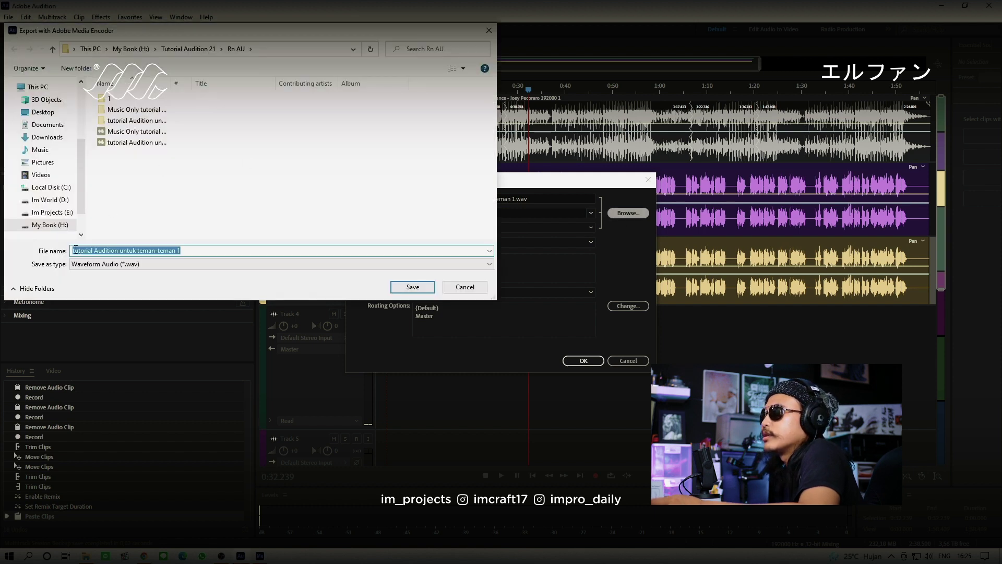
click(74, 250)
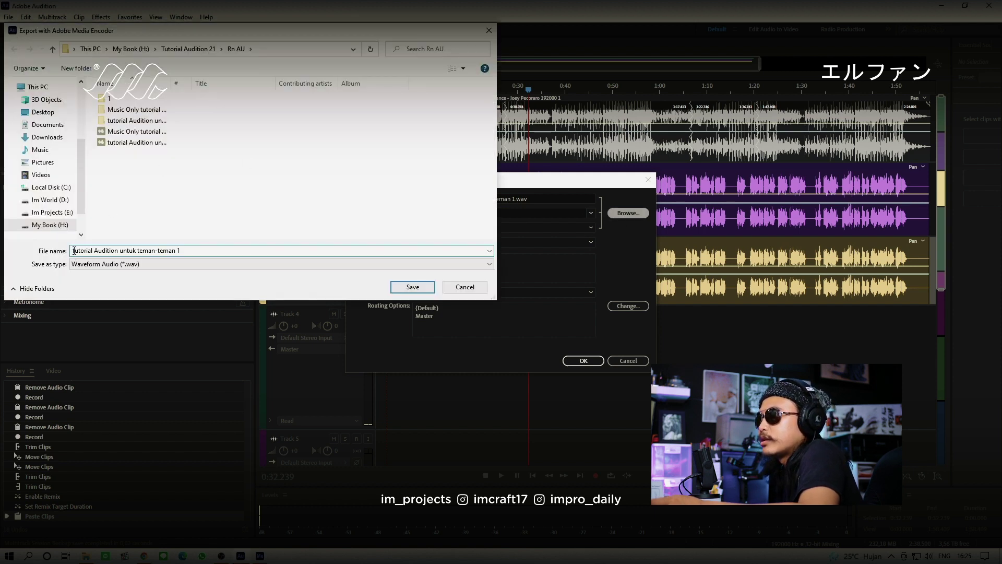
text(Without )
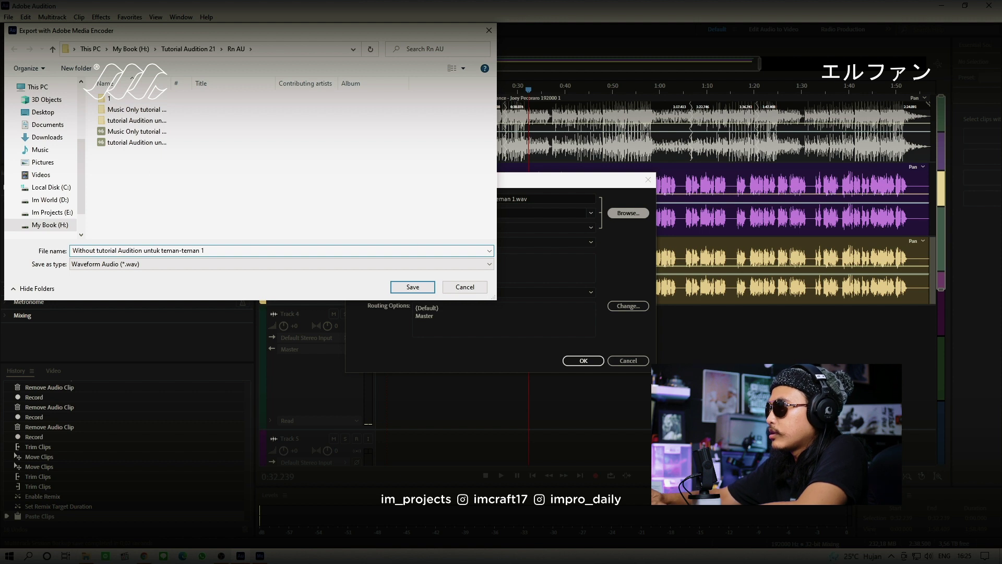
text(Music)
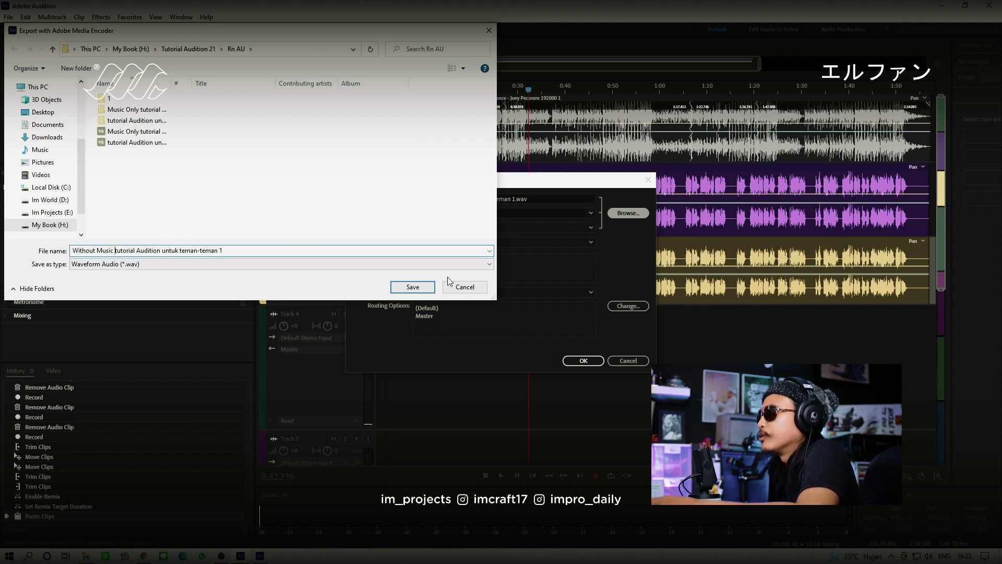
click(412, 286)
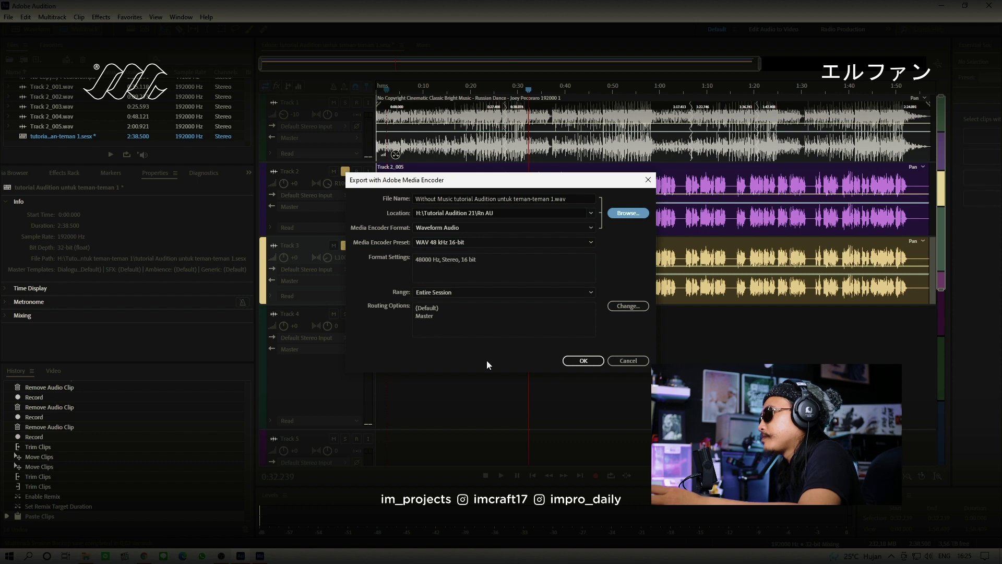
click(584, 360)
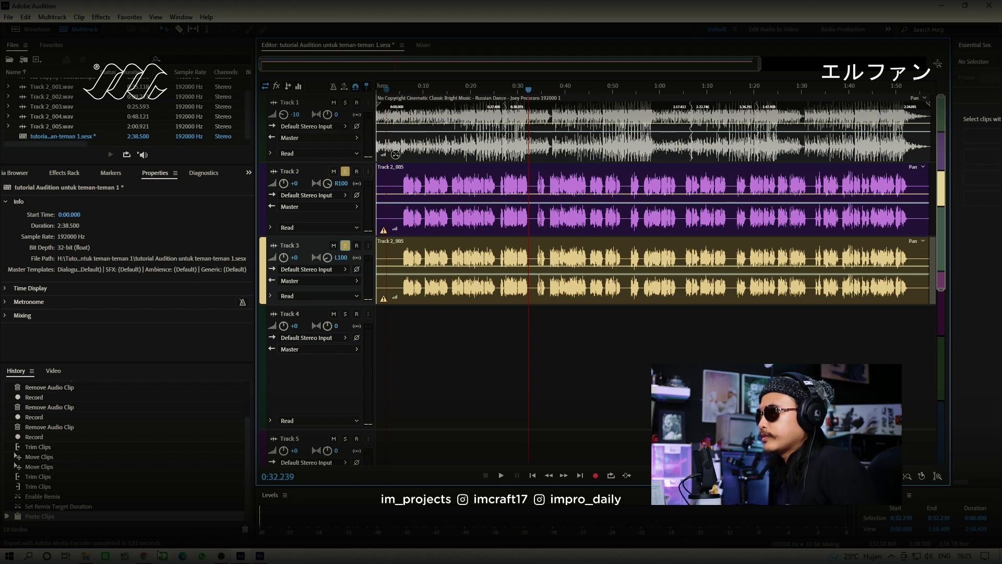
Switch to File Explorer, refresh the Rn AU listing and select the exported "Without Music tutorial Audition untuk teman-teman 1" file
click(86, 557)
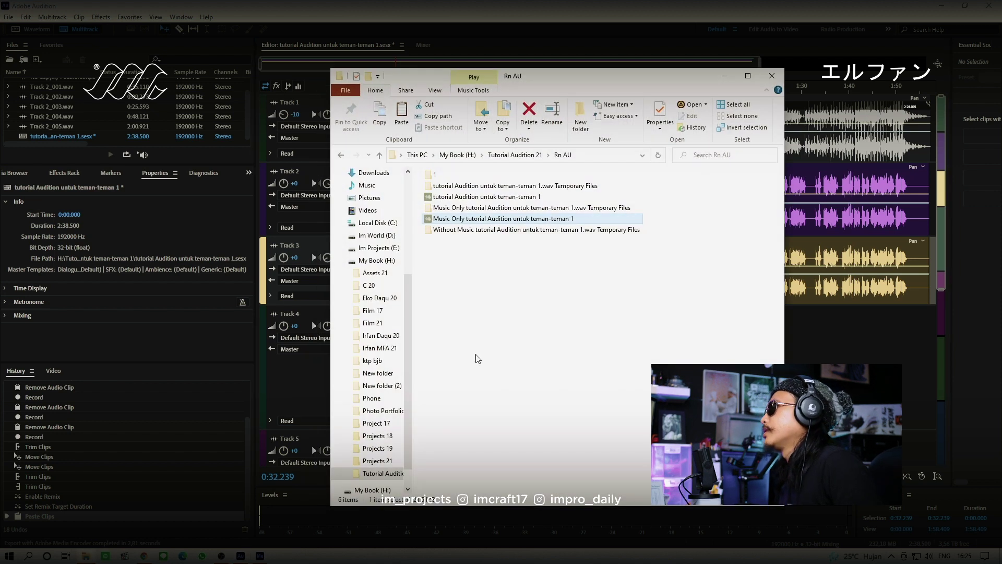
right_click(556, 291)
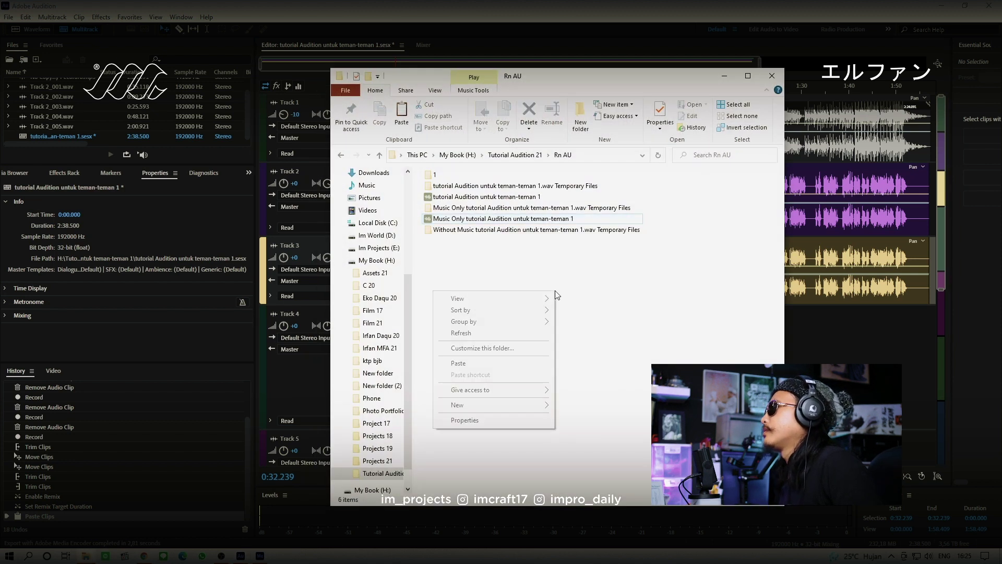
click(491, 337)
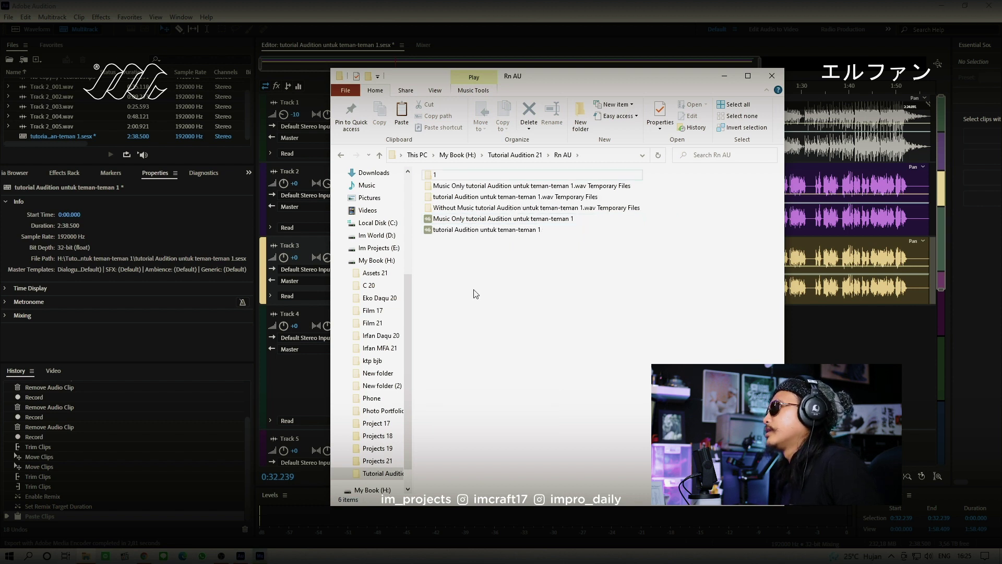
click(438, 243)
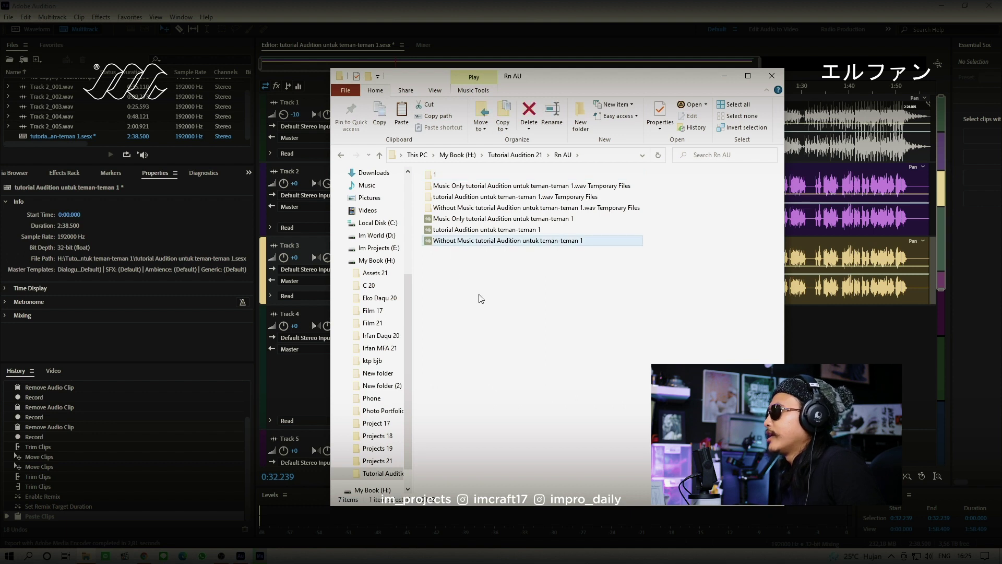
Try to play the "Without Music" file in AIMP, then close the player
double_click(431, 243)
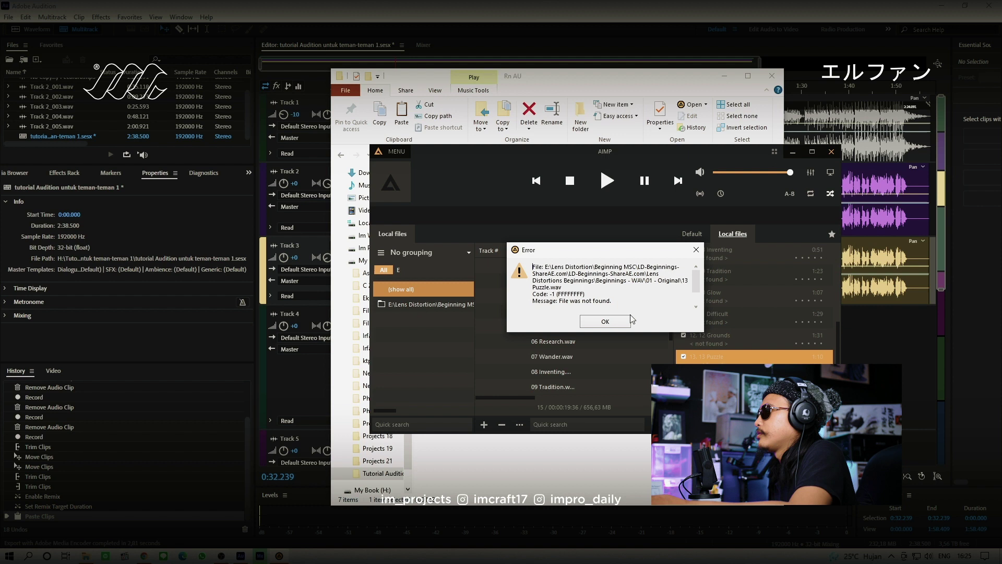
click(607, 322)
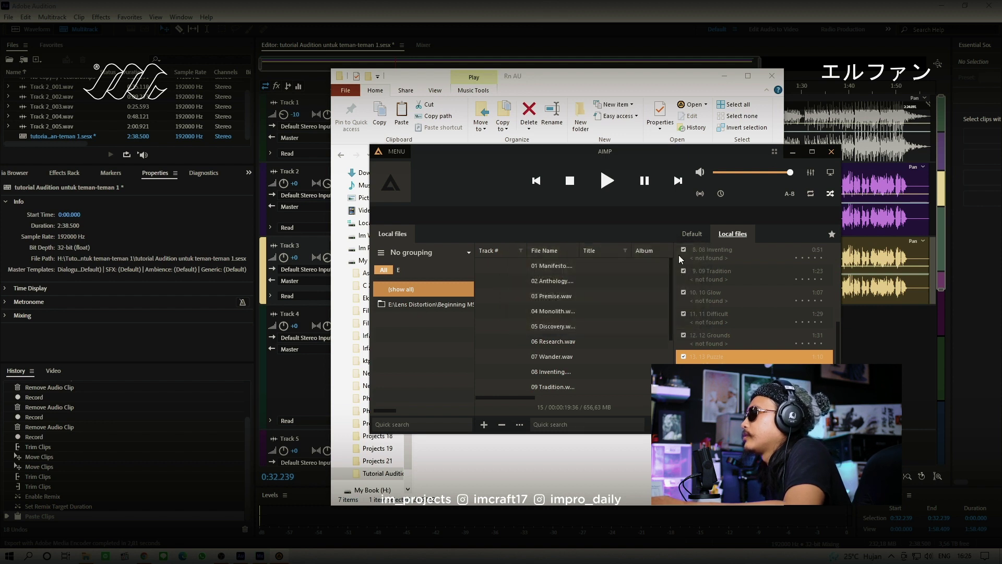
click(832, 152)
Refresh the Rn AU folder and play the "Without Music tutorial Audition untuk teman-teman 1" file in AIMP
right_click(416, 296)
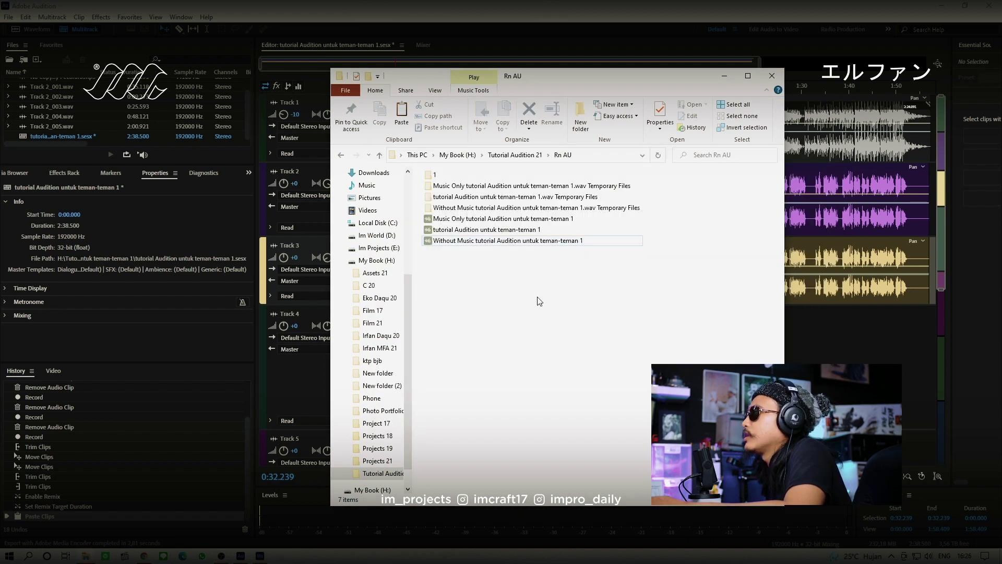
click(444, 339)
double_click(427, 241)
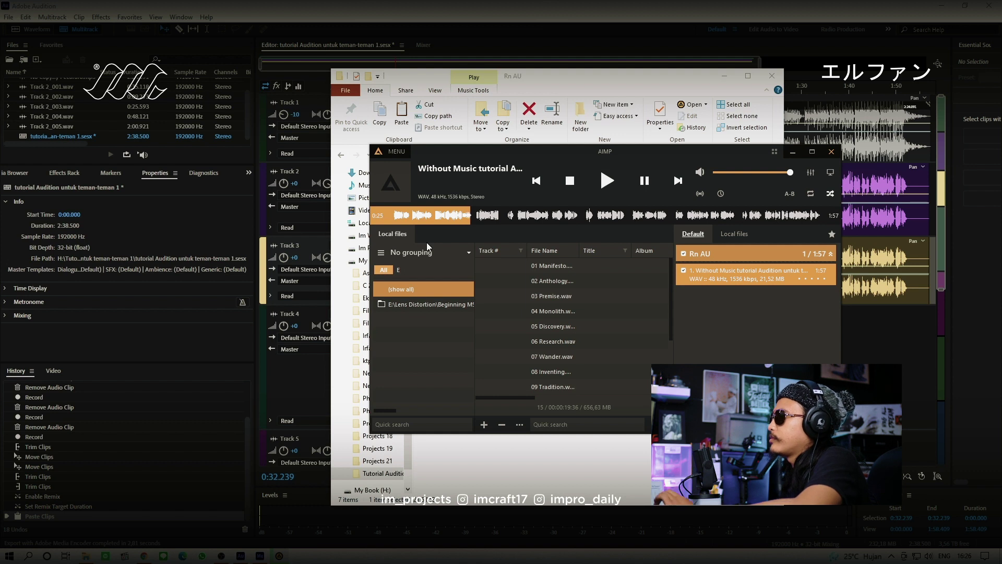
Close the AIMP player, return to the multitrack session in Adobe Audition and turn off Solo on Track 2 and Track 3
click(832, 152)
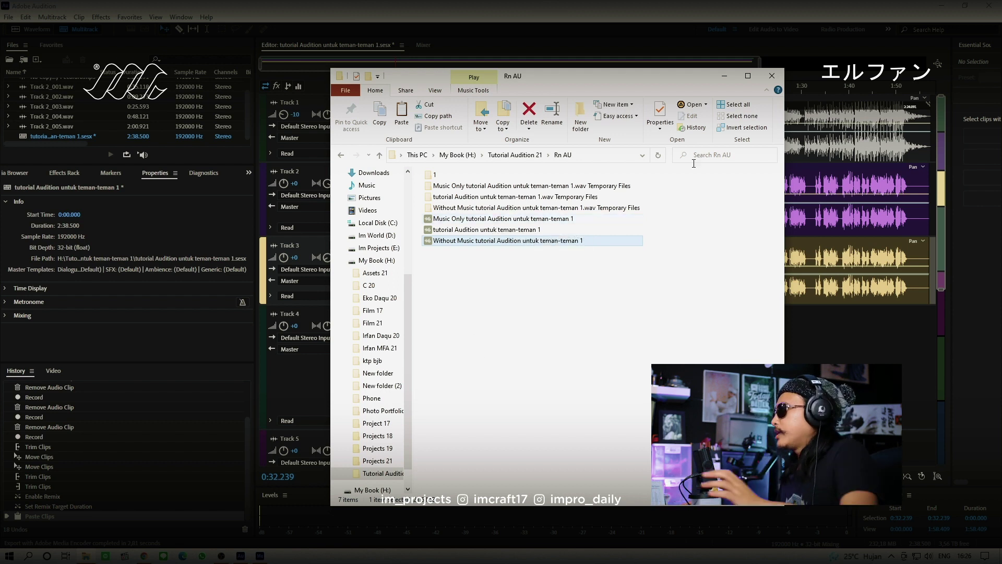
click(725, 77)
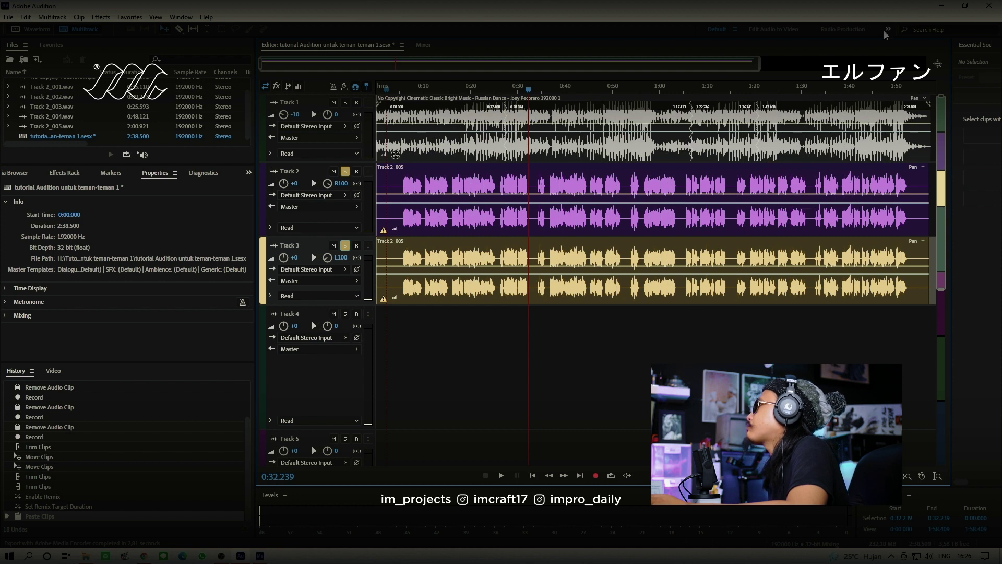
click(345, 103)
click(345, 102)
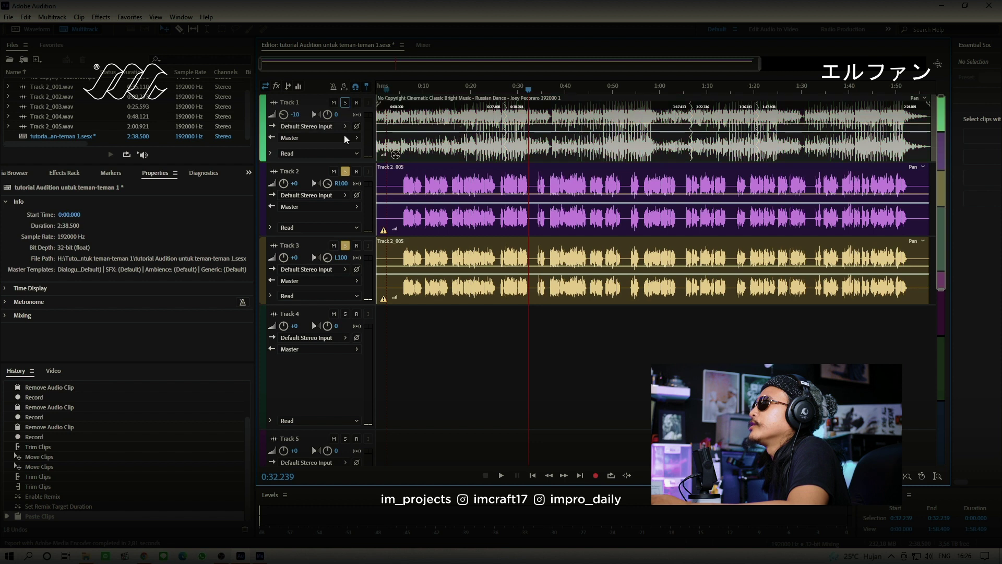
click(346, 171)
click(345, 246)
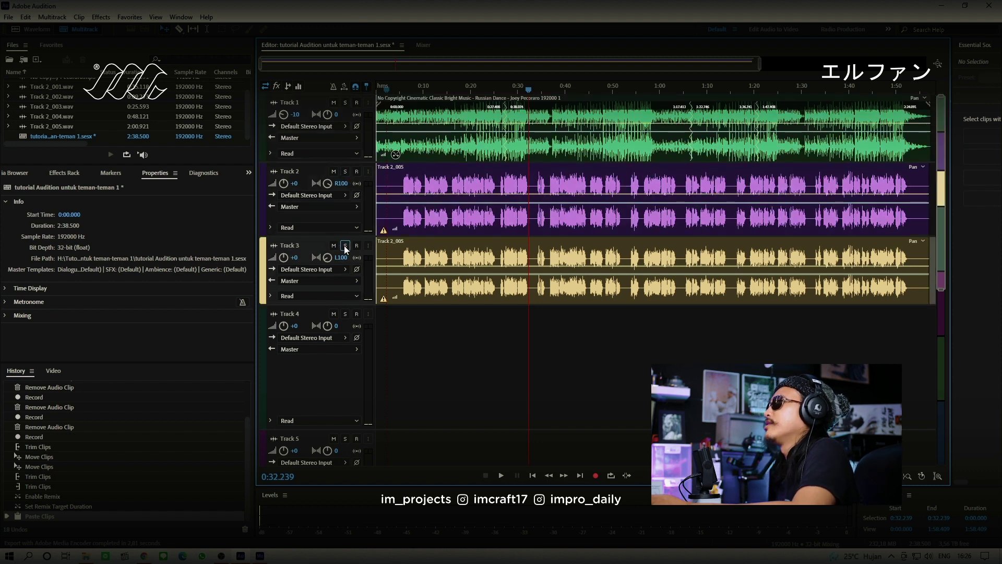
Save the "tutorial Audition untuk teman-teman 1" session and close Adobe Audition
key(ctrl+s)
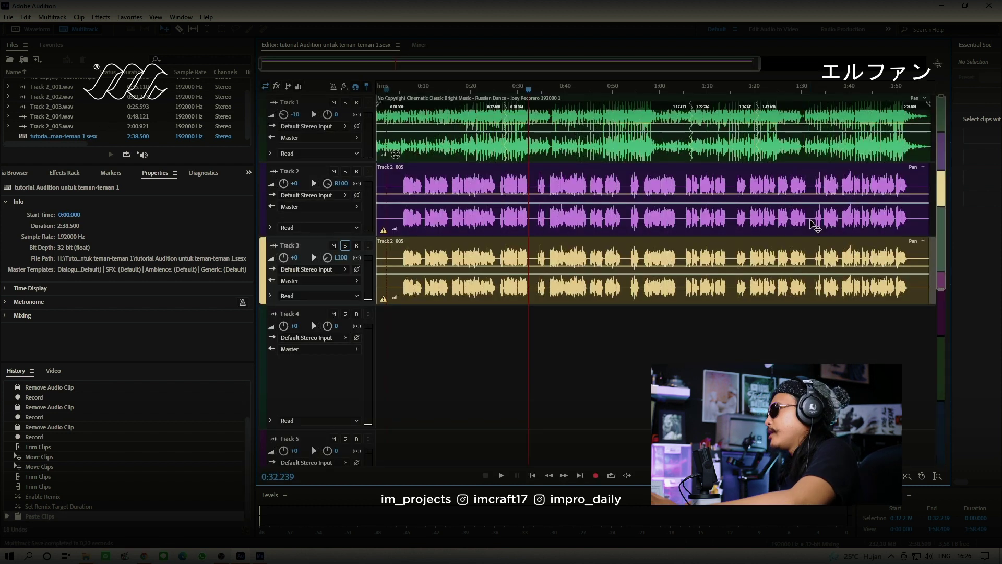
click(989, 5)
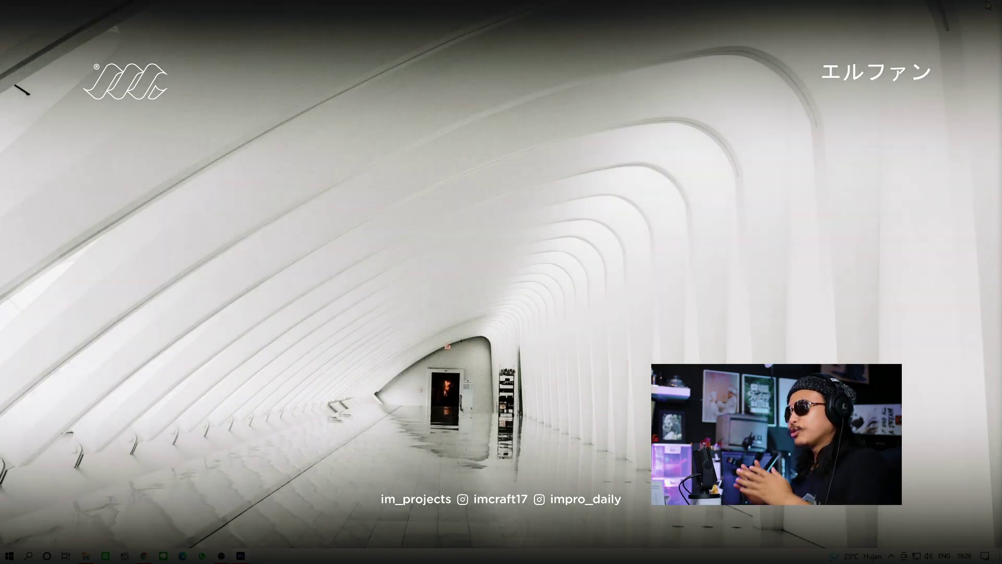